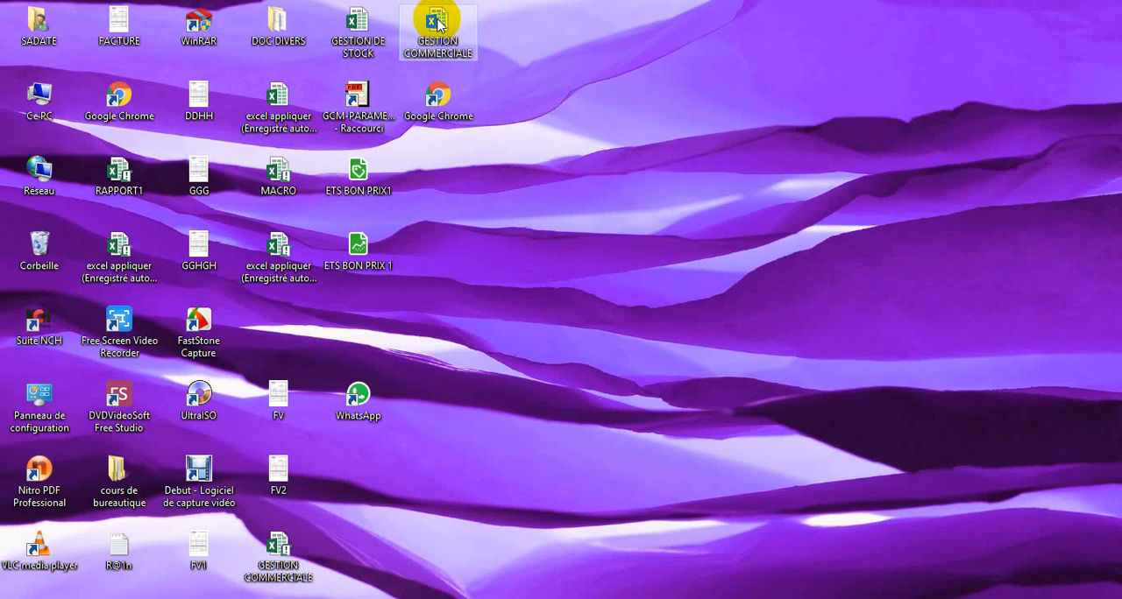
# Step: Close the already open GESTION COMMERCIALE workbook without saving its changes and reopen it from the desktop
pyautogui.click(441, 23)
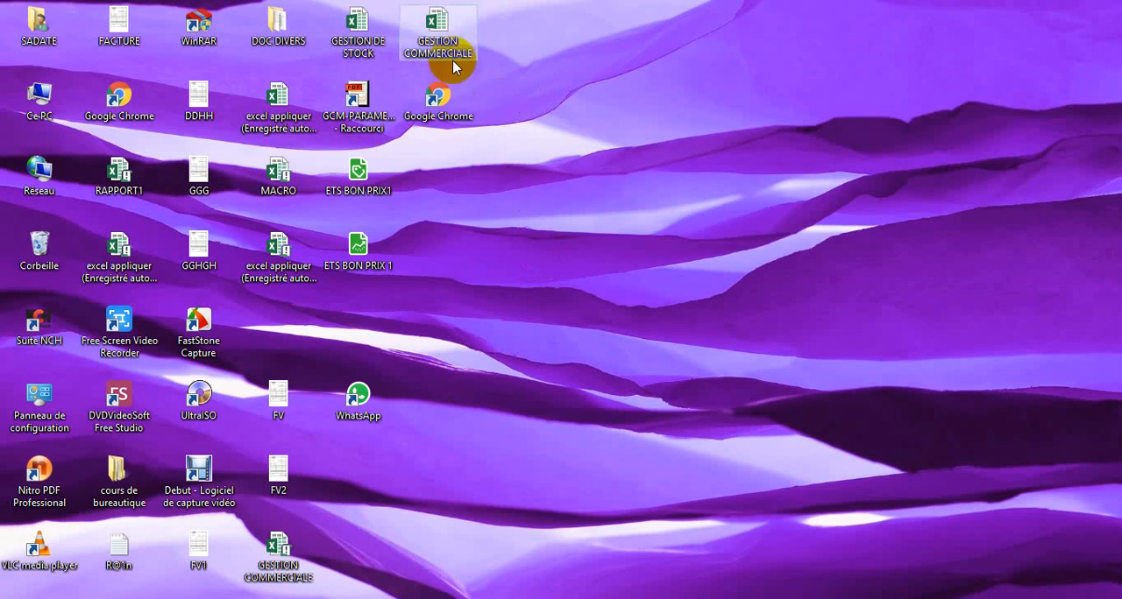
pyautogui.click(436, 25)
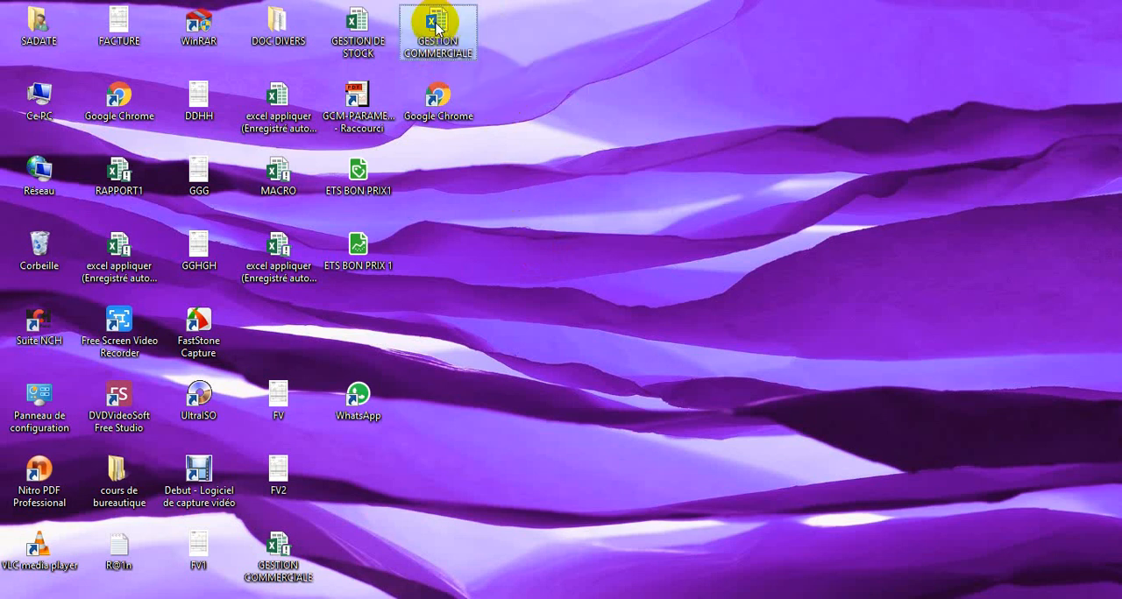
pyautogui.doubleClick(435, 25)
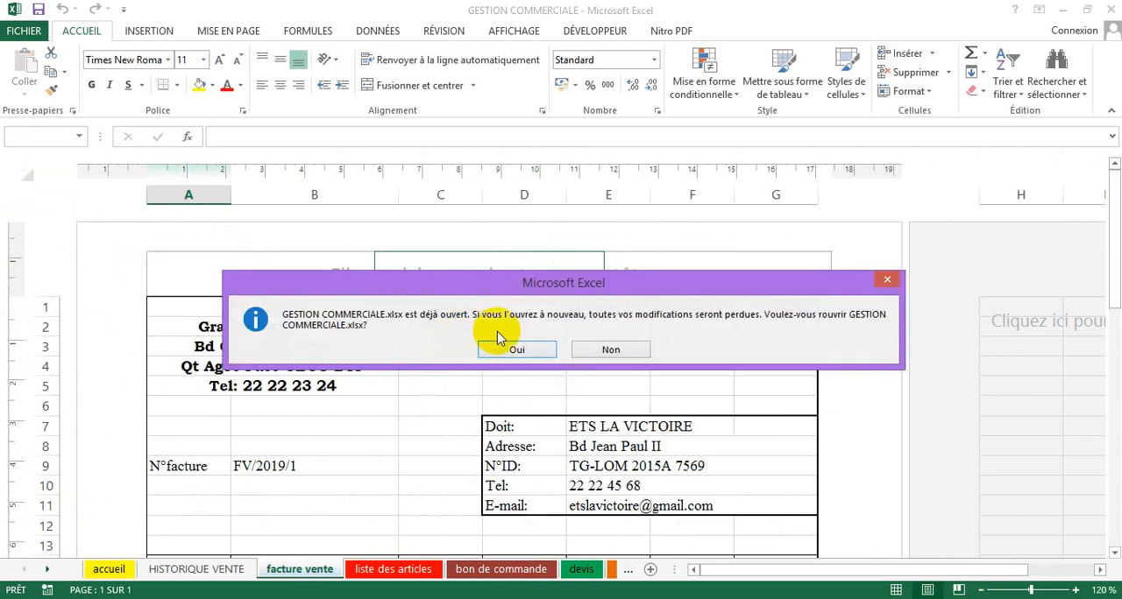
pyautogui.click(611, 351)
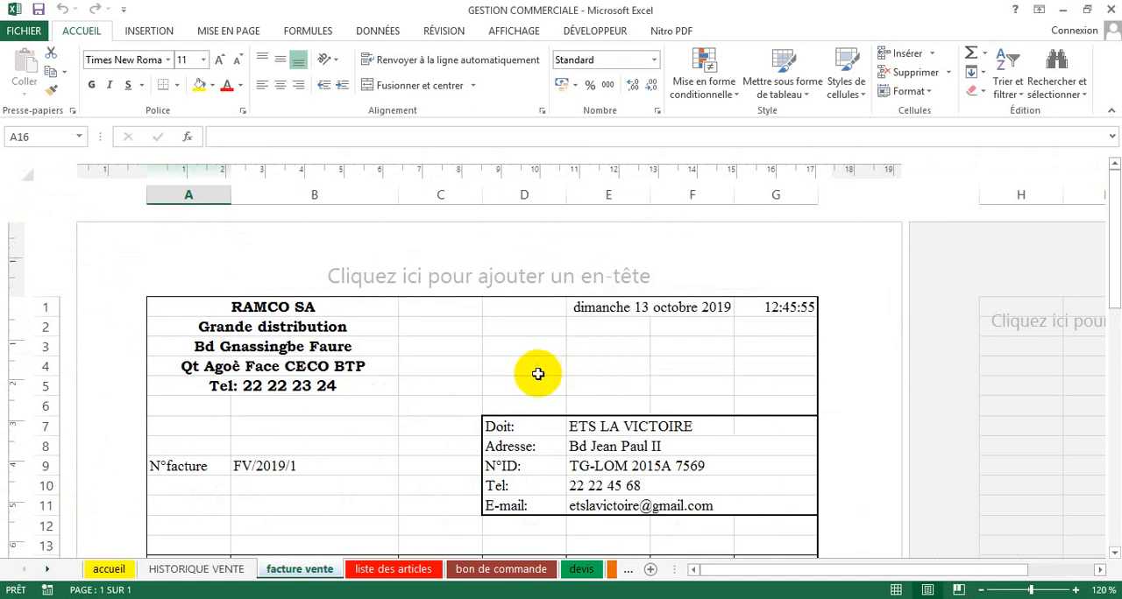
pyautogui.click(1111, 10)
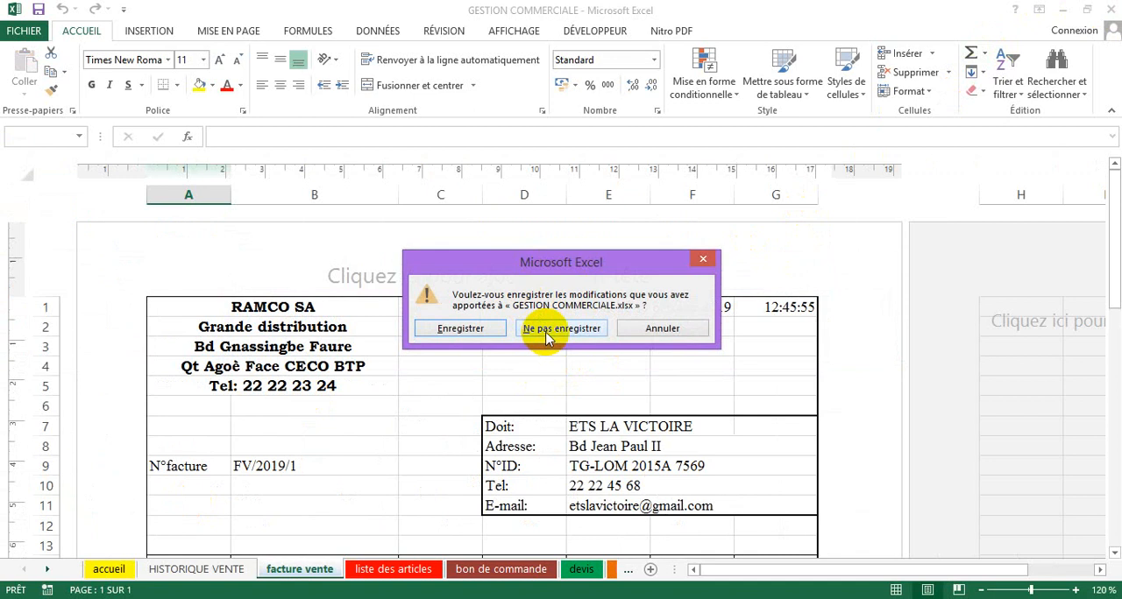
pyautogui.click(546, 338)
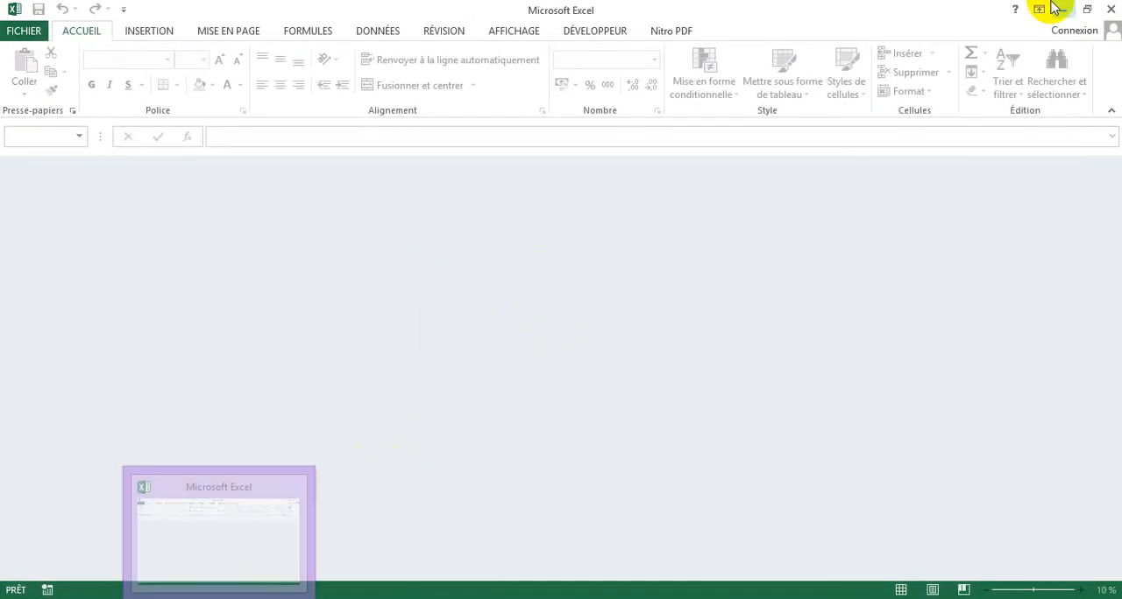
pyautogui.click(1106, 8)
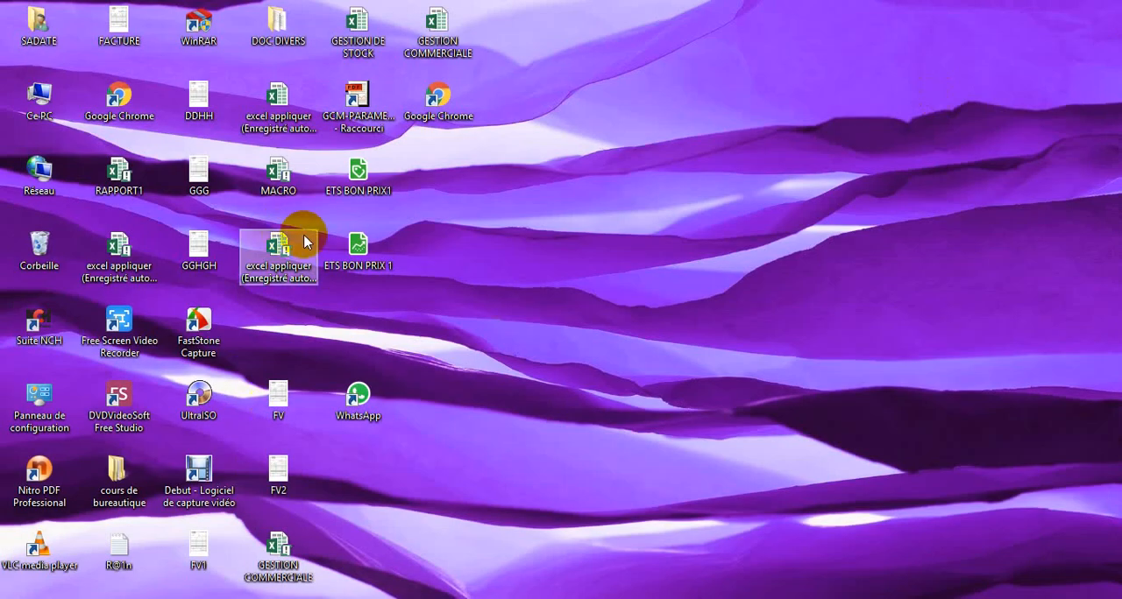
pyautogui.doubleClick(443, 26)
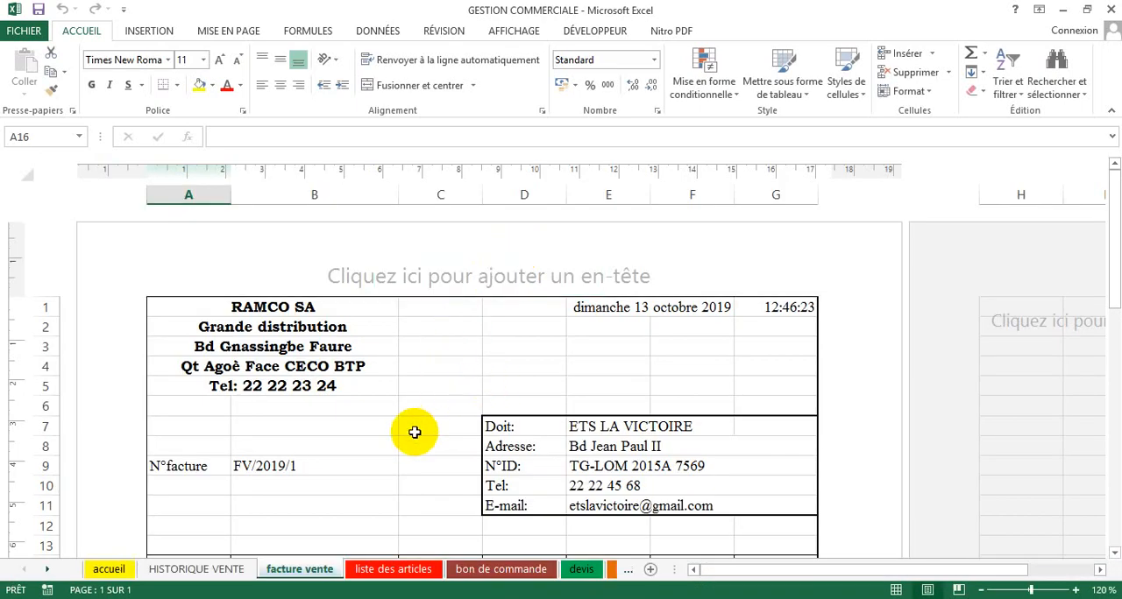
# Step: Examine the sales invoice's heading, the formulas behind the client details in E7:E11 and the invoice number formula in B9
pyautogui.scroll(-3, 413, 430)
pyautogui.scroll(4, 412, 428)
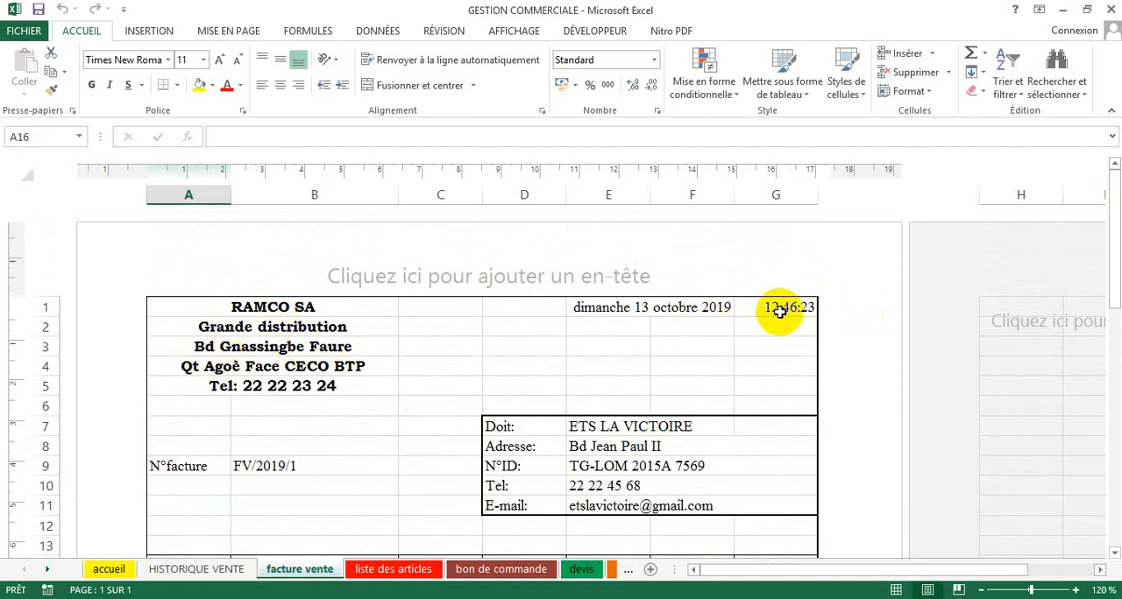
pyautogui.scroll(-2, 726, 374)
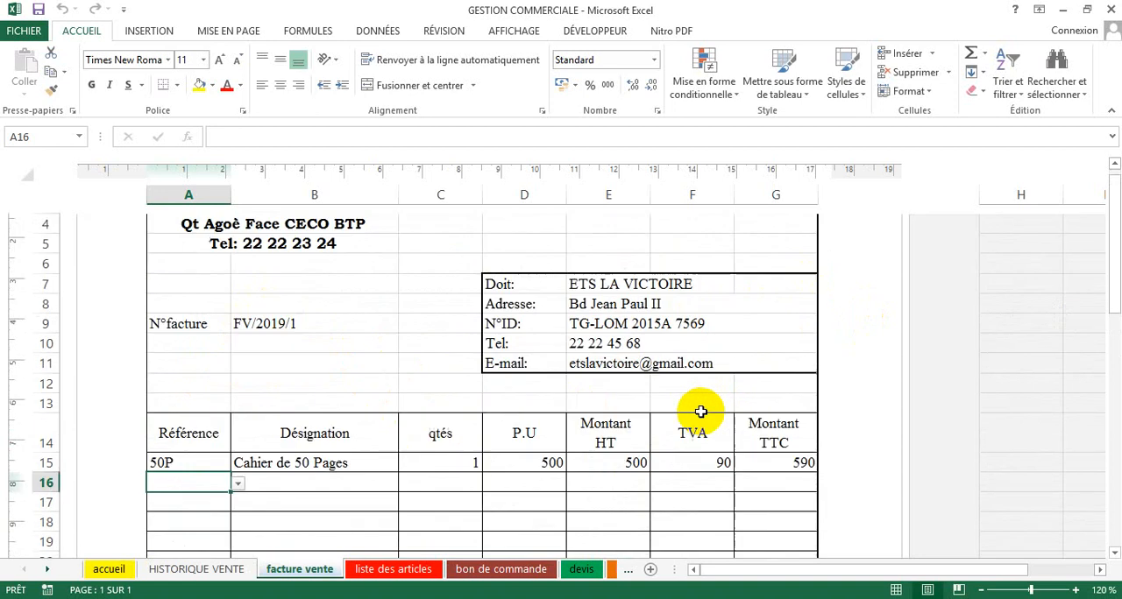
pyautogui.scroll(1, 611, 290)
pyautogui.click(613, 283)
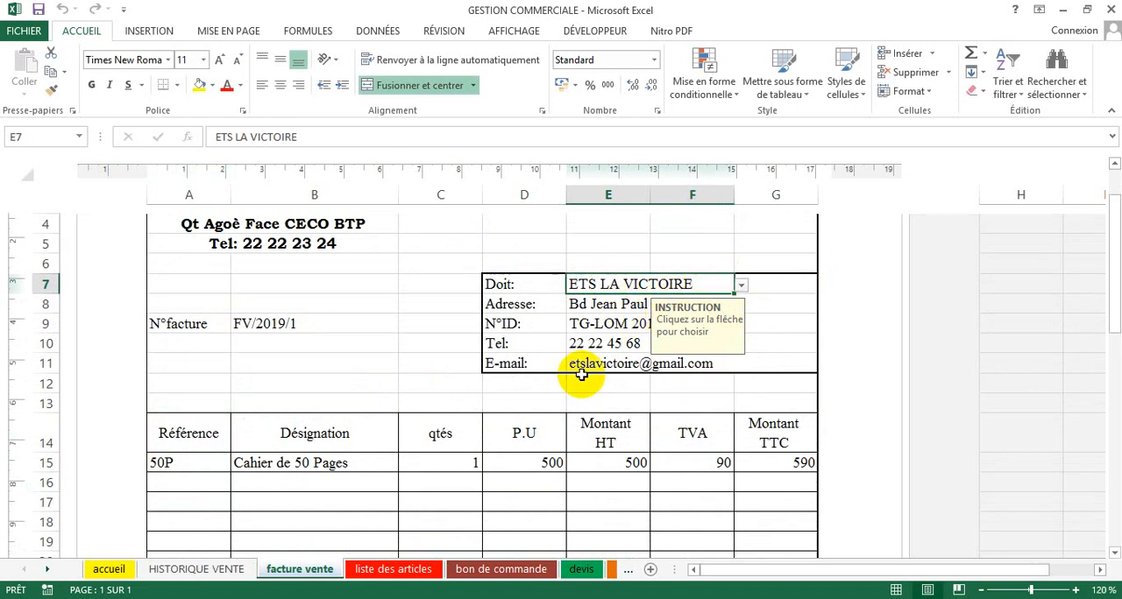
pyautogui.click(617, 308)
pyautogui.click(601, 322)
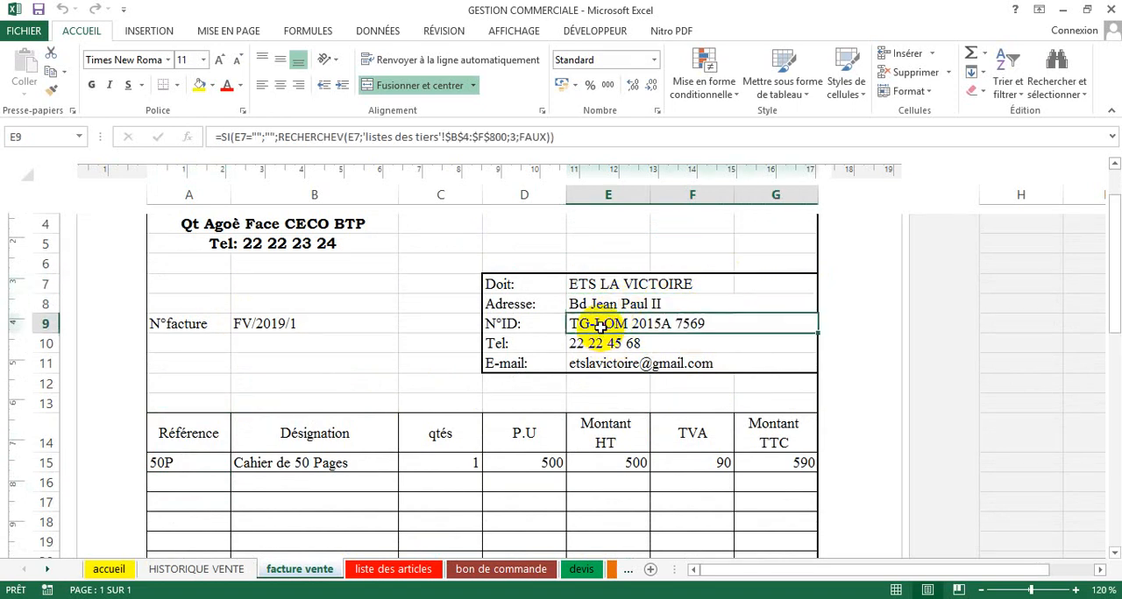
pyautogui.click(596, 348)
pyautogui.click(576, 363)
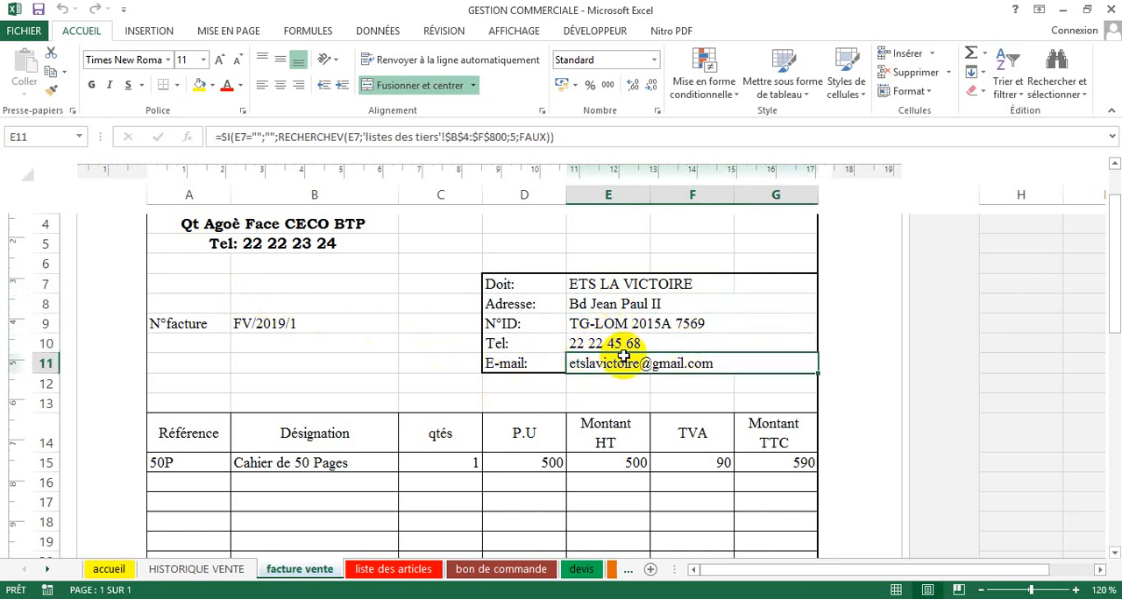
pyautogui.click(260, 333)
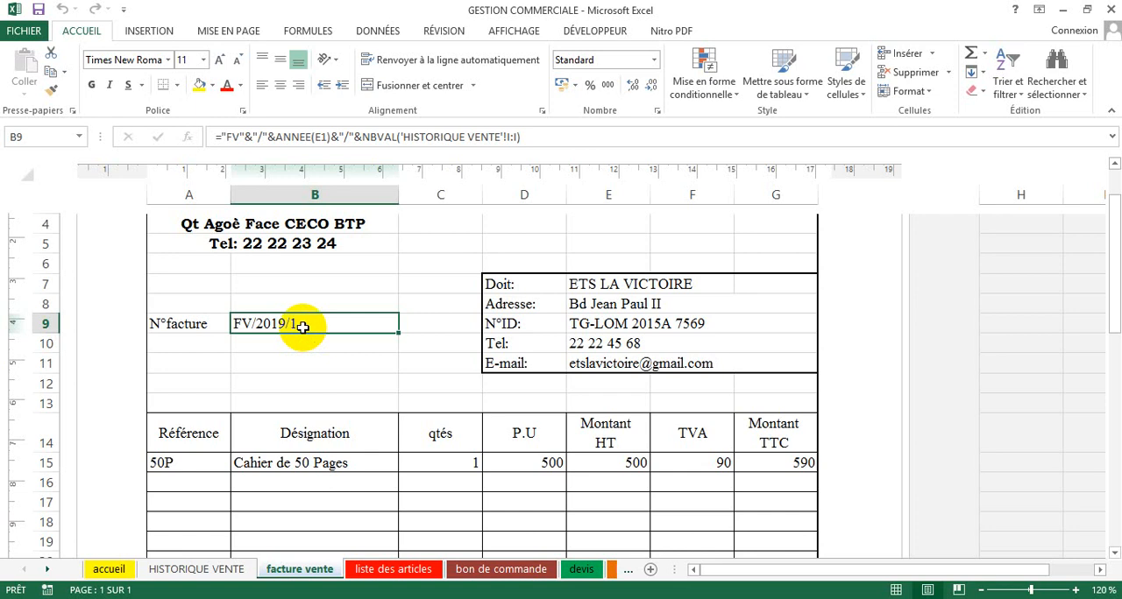
# Step: Make the invoice table's column headings in A14:G14 bold
pyautogui.scroll(-1, 277, 491)
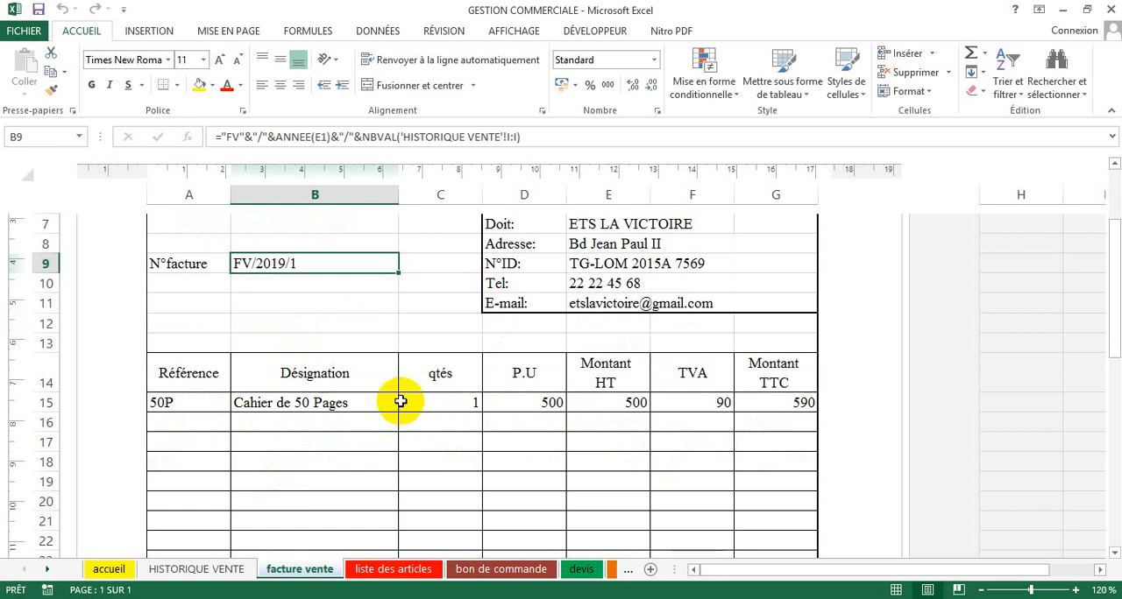
pyautogui.click(188, 370)
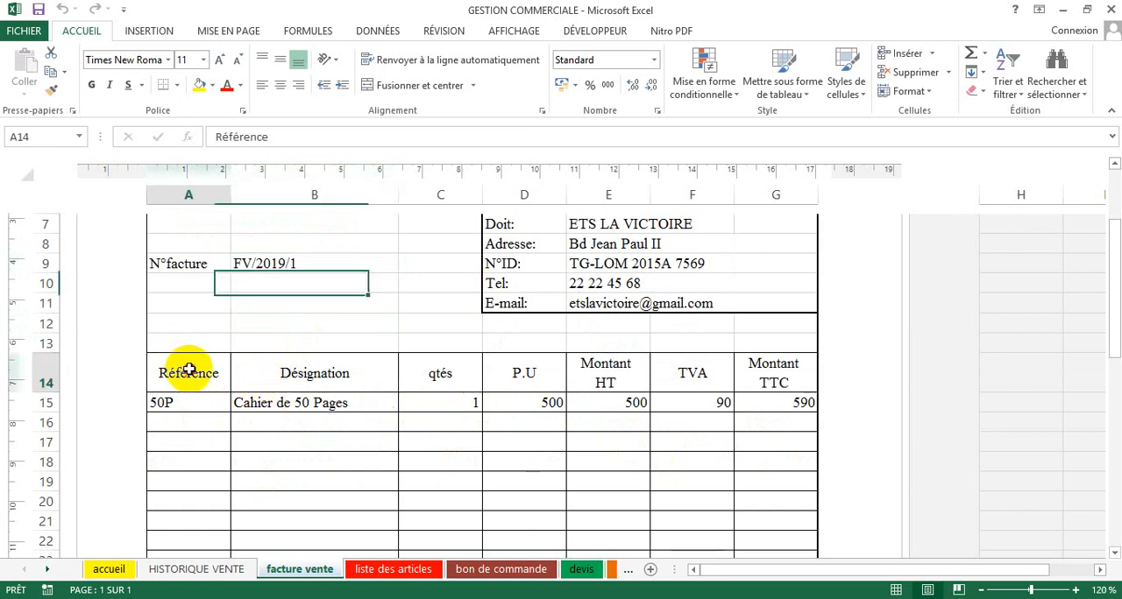
pyautogui.moveTo(188, 369); pyautogui.dragTo(752, 375)
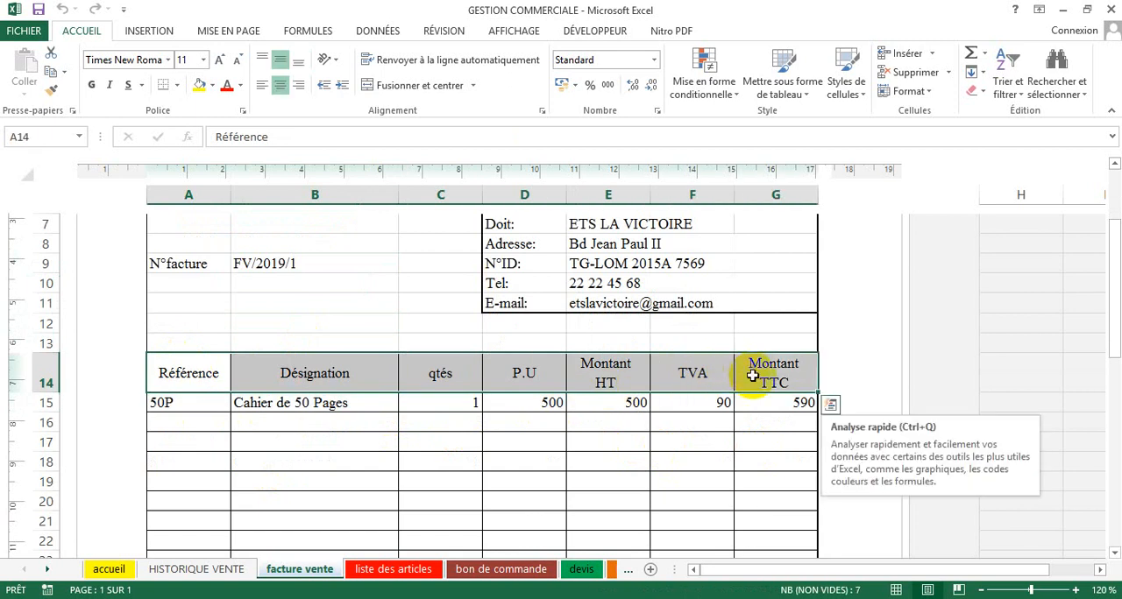
pyautogui.click(91, 83)
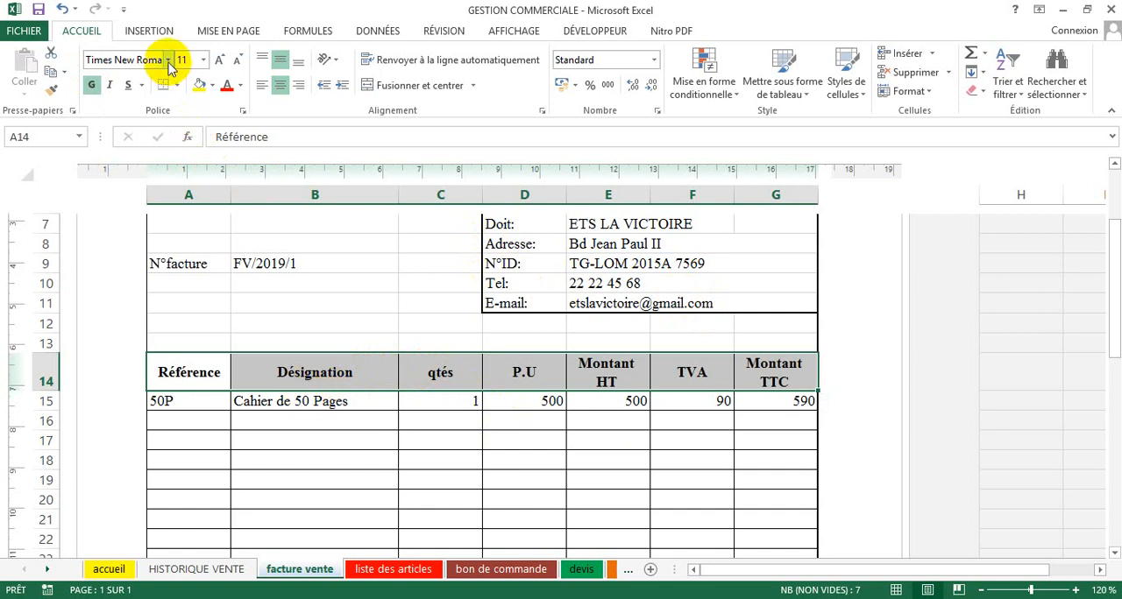
pyautogui.click(289, 480)
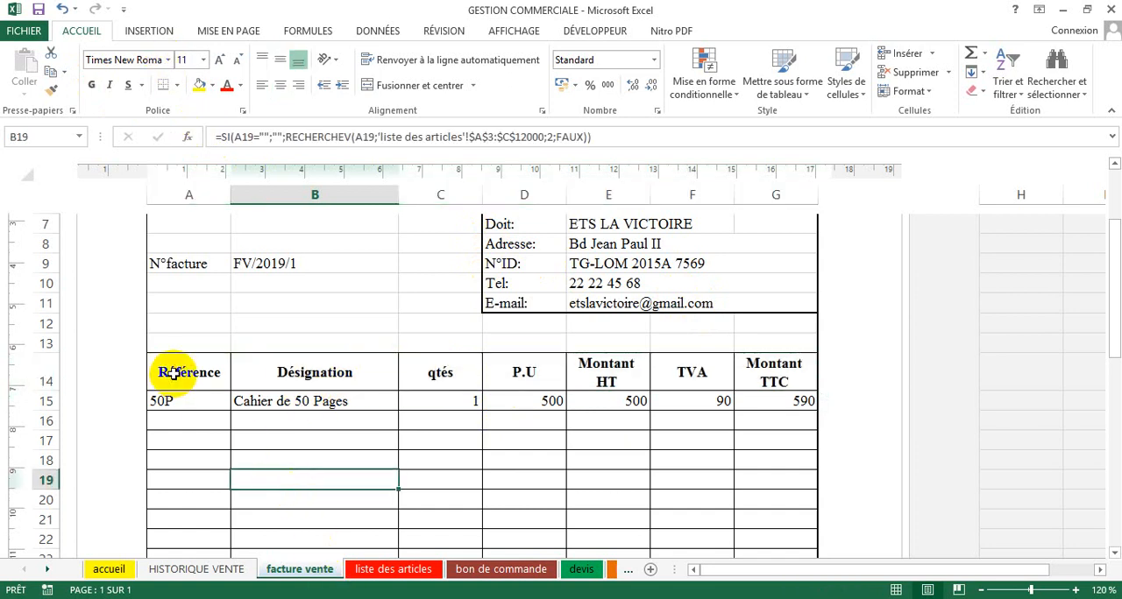
# Step: Fill the invoice table's heading row A14:G14 with a dark shade of grey from the theme colours
pyautogui.scroll(2, 225, 426)
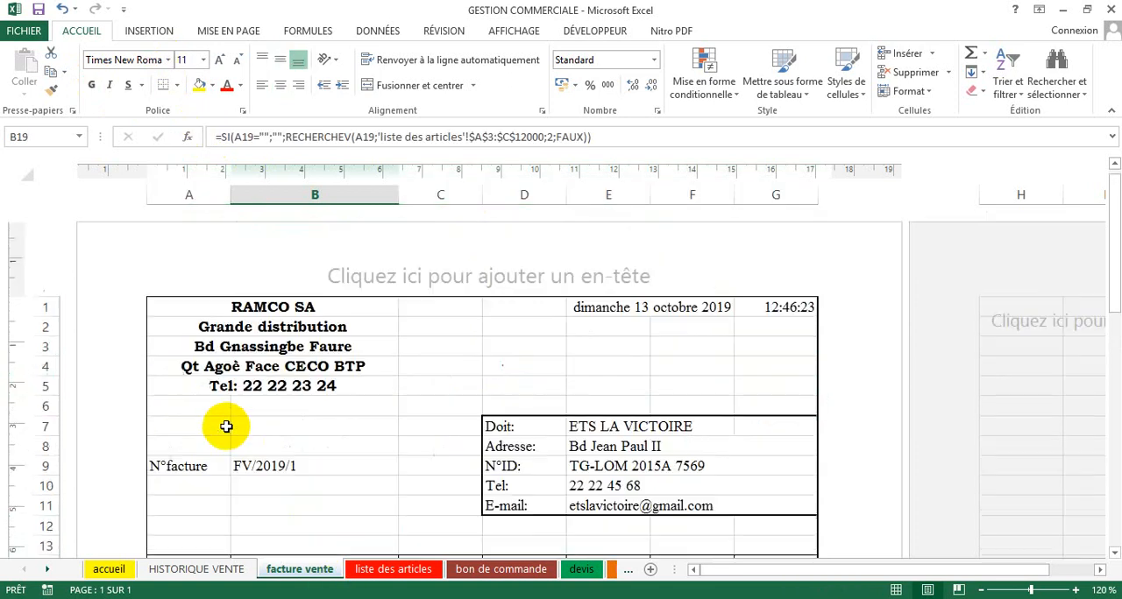
pyautogui.scroll(-2, 226, 426)
pyautogui.moveTo(194, 373); pyautogui.dragTo(755, 369)
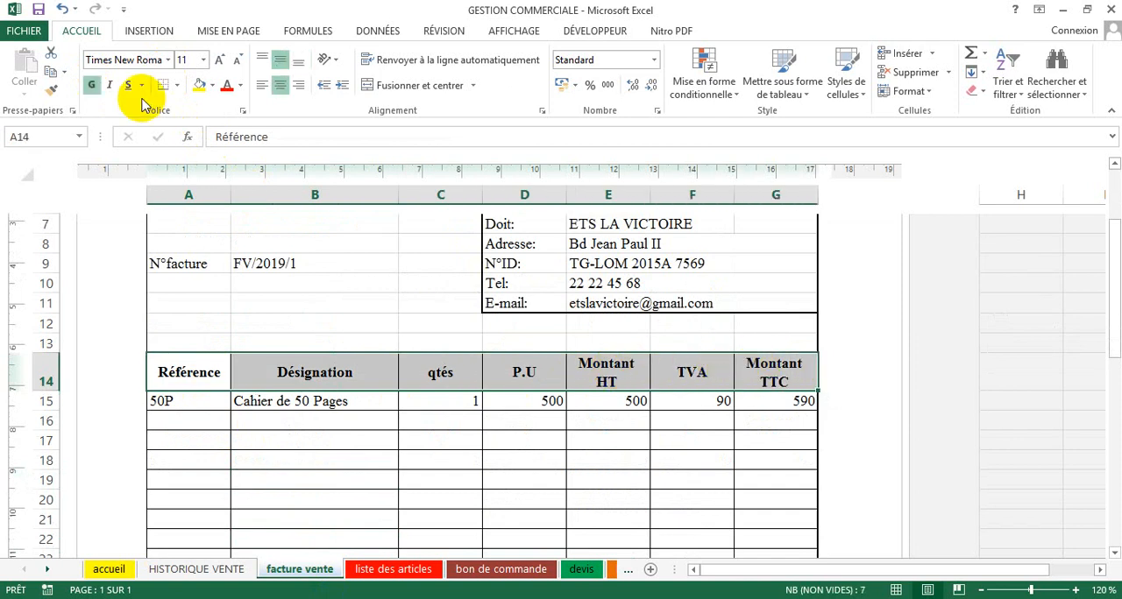
pyautogui.click(212, 85)
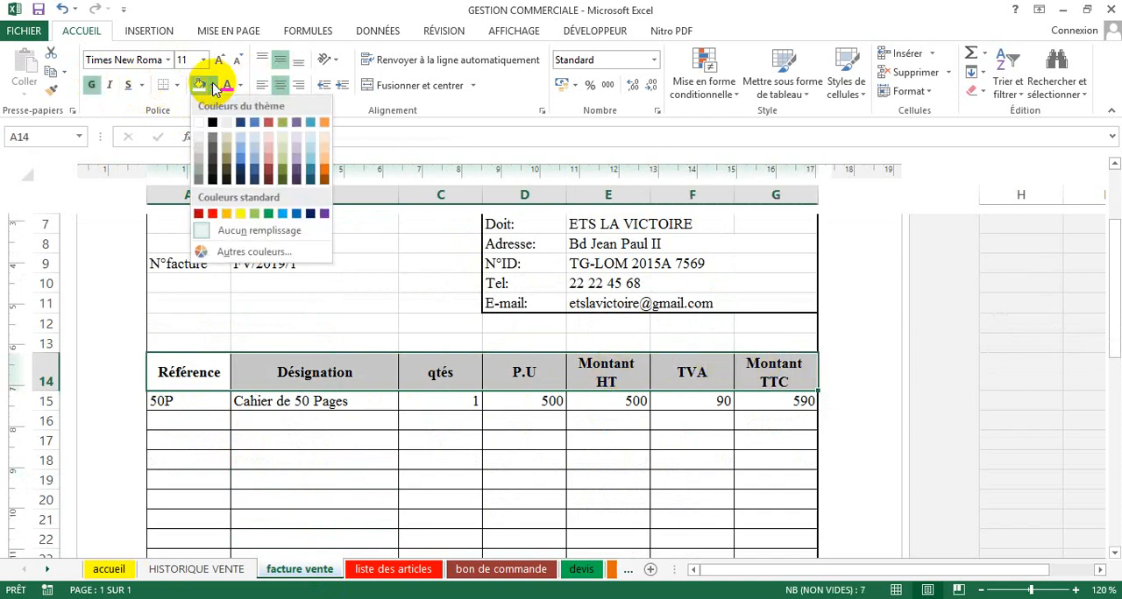
pyautogui.click(198, 170)
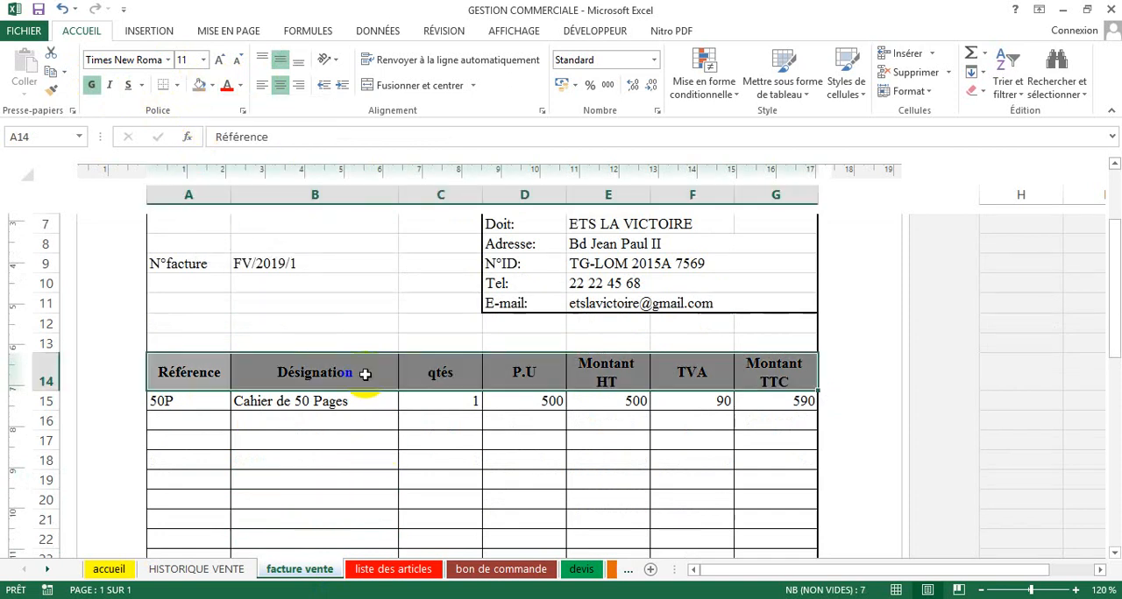
pyautogui.click(355, 325)
# Step: Choose 100P as the article reference on the first invoice line, in cell A15
pyautogui.scroll(3, 351, 329)
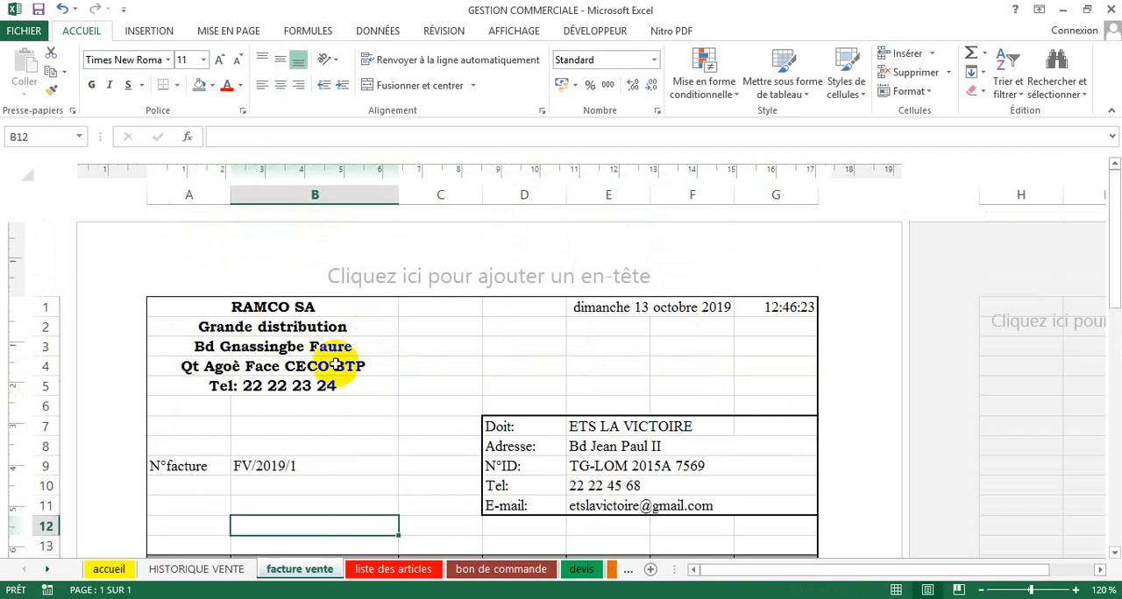
pyautogui.scroll(-4, 333, 373)
pyautogui.click(171, 345)
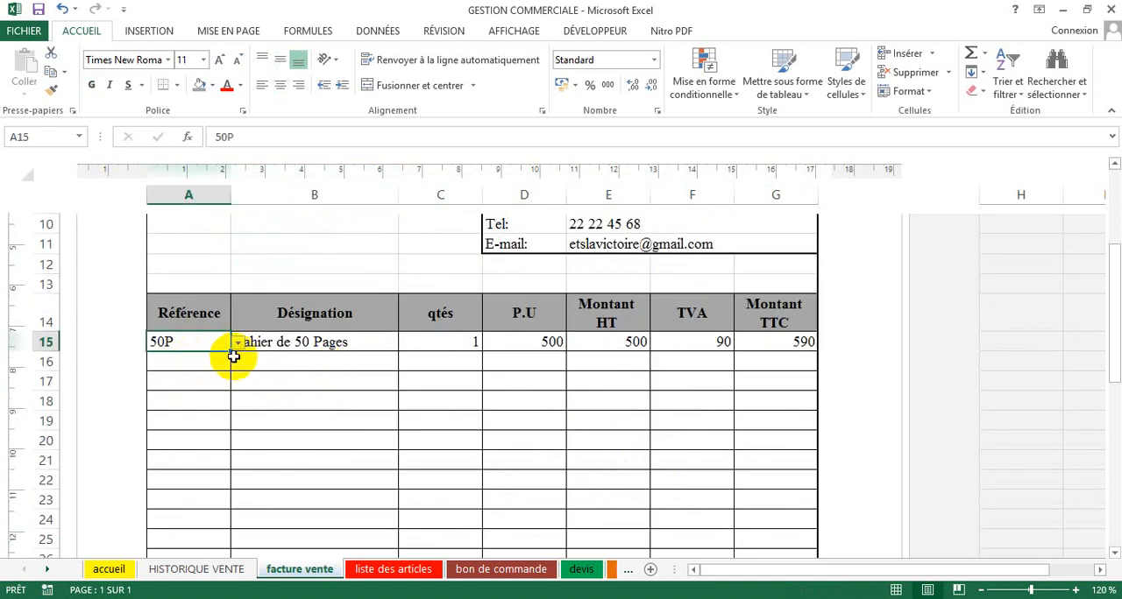
pyautogui.click(211, 361)
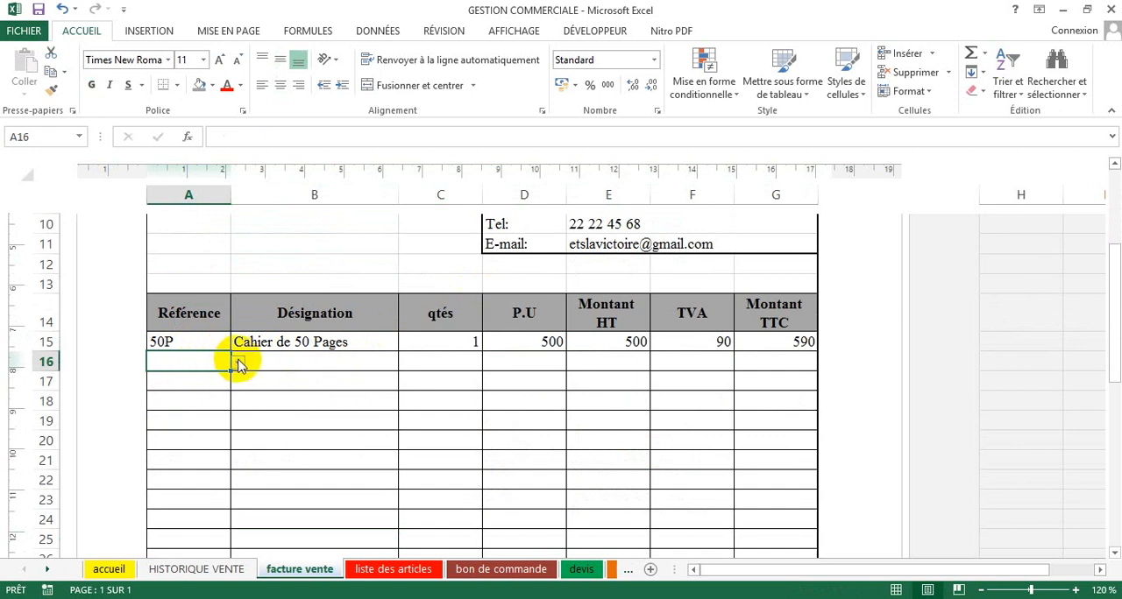
pyautogui.click(217, 344)
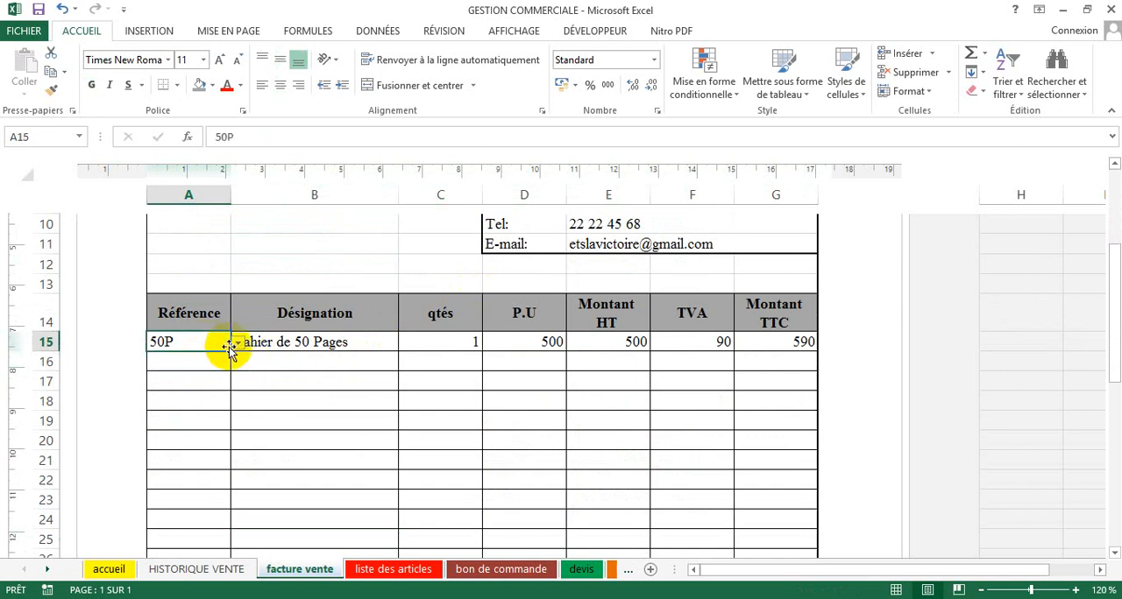
pyautogui.click(237, 346)
pyautogui.click(235, 359)
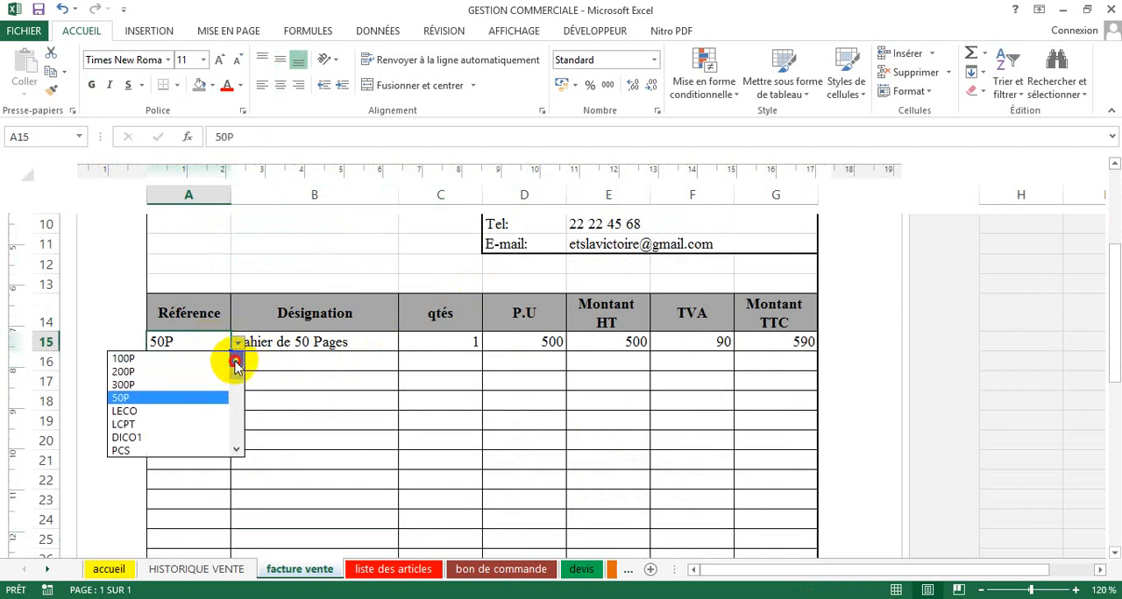
pyautogui.click(220, 361)
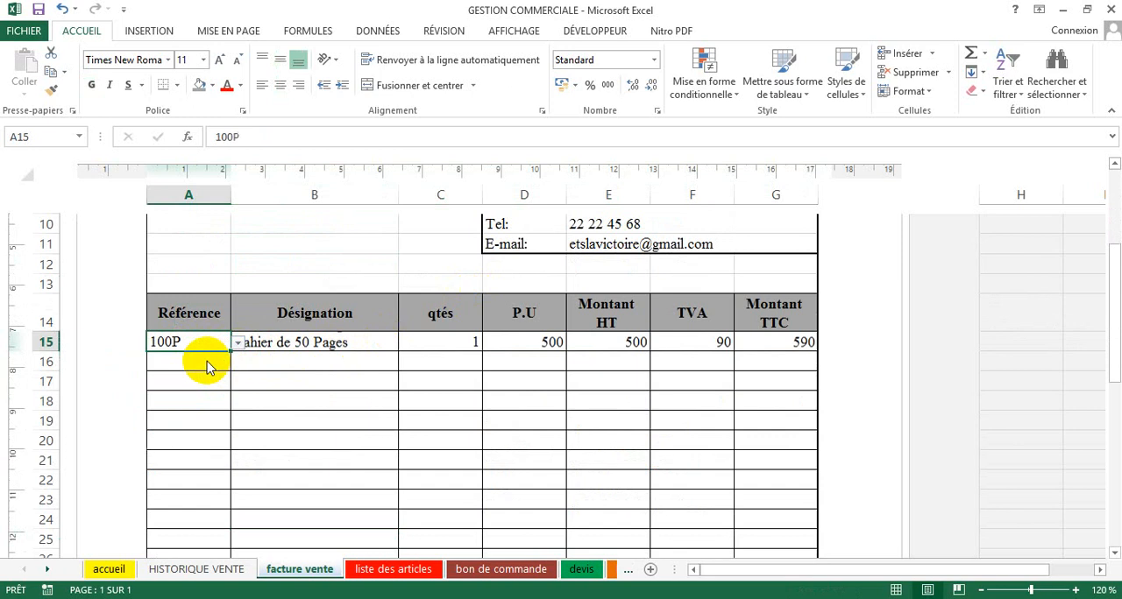
# Step: Set the quantity of the first invoice line to 2 in cell C15
pyautogui.click(457, 345)
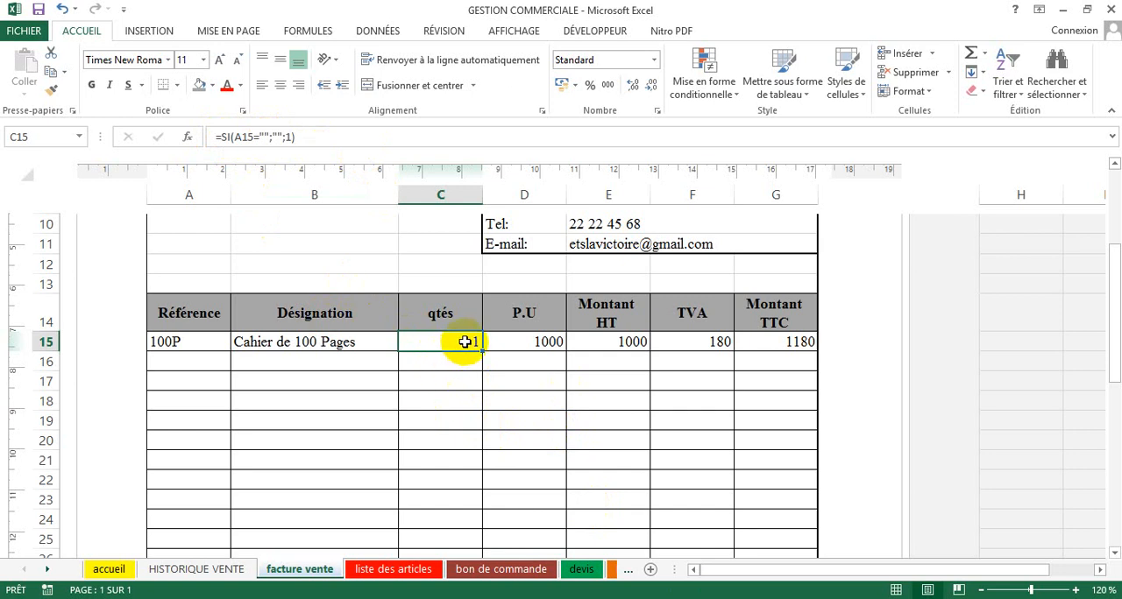
pyautogui.write('2')
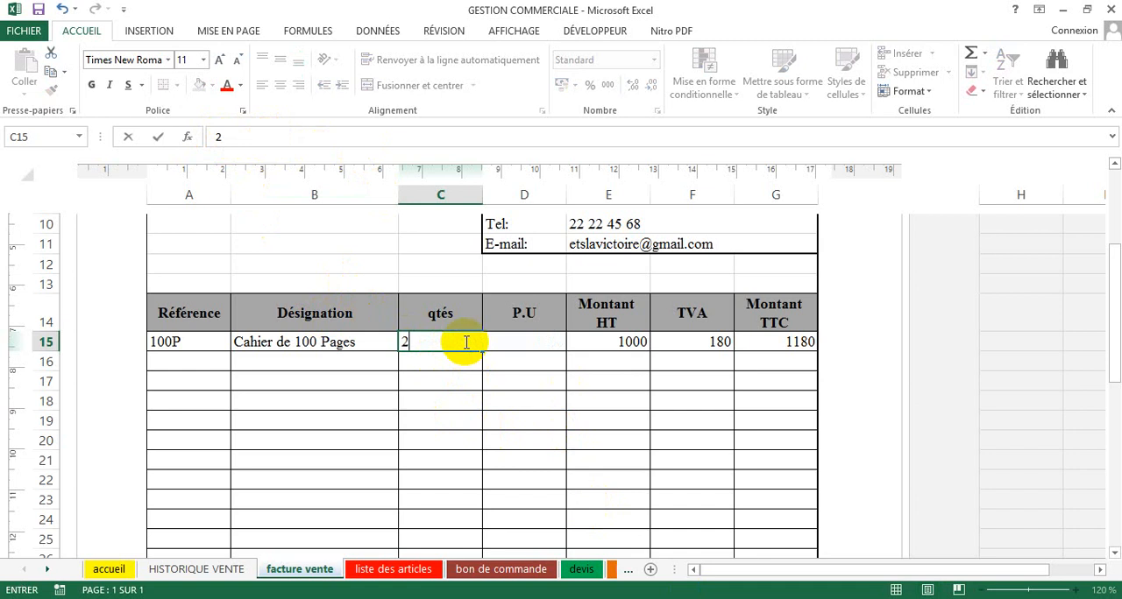
pyautogui.press('Return')
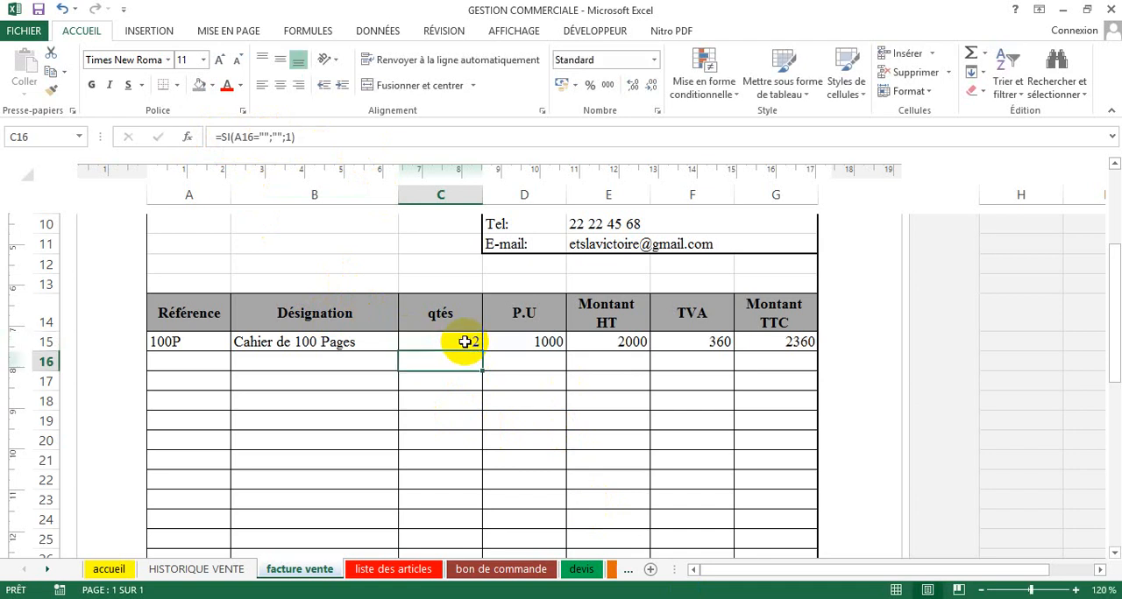
pyautogui.click(450, 340)
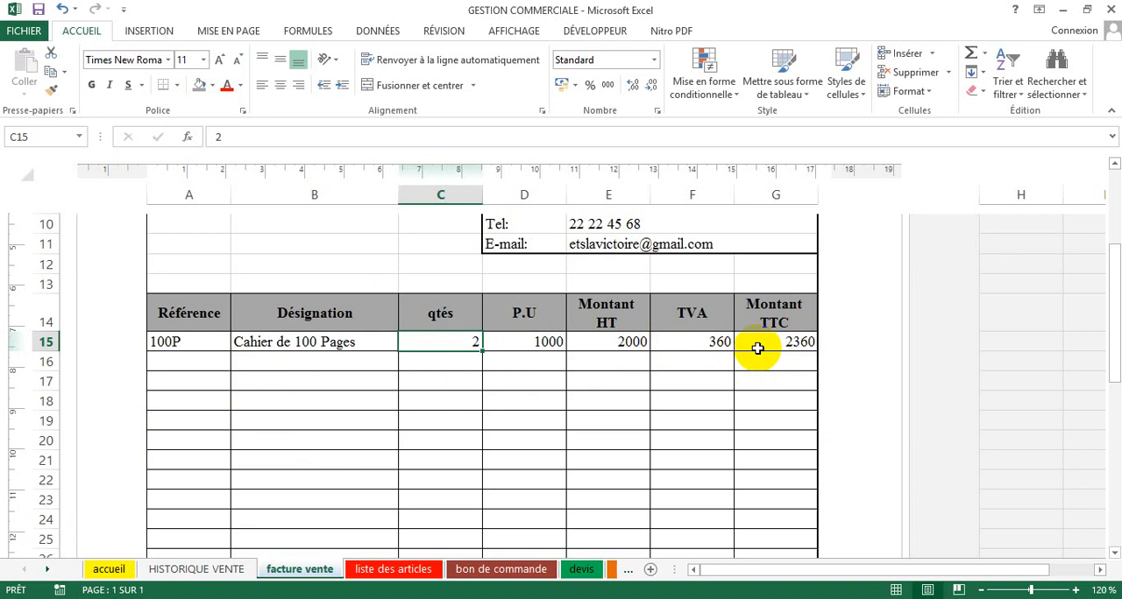
# Step: Choose 300P as the article reference on the second invoice line, in cell A16, keeping its default quantity
pyautogui.click(175, 362)
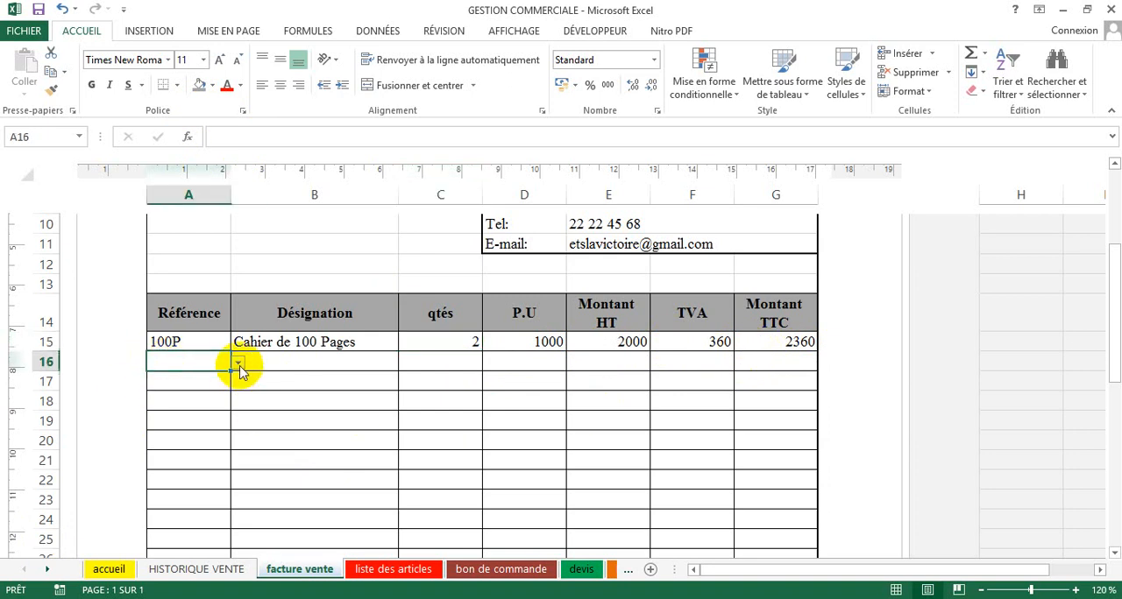
pyautogui.click(238, 363)
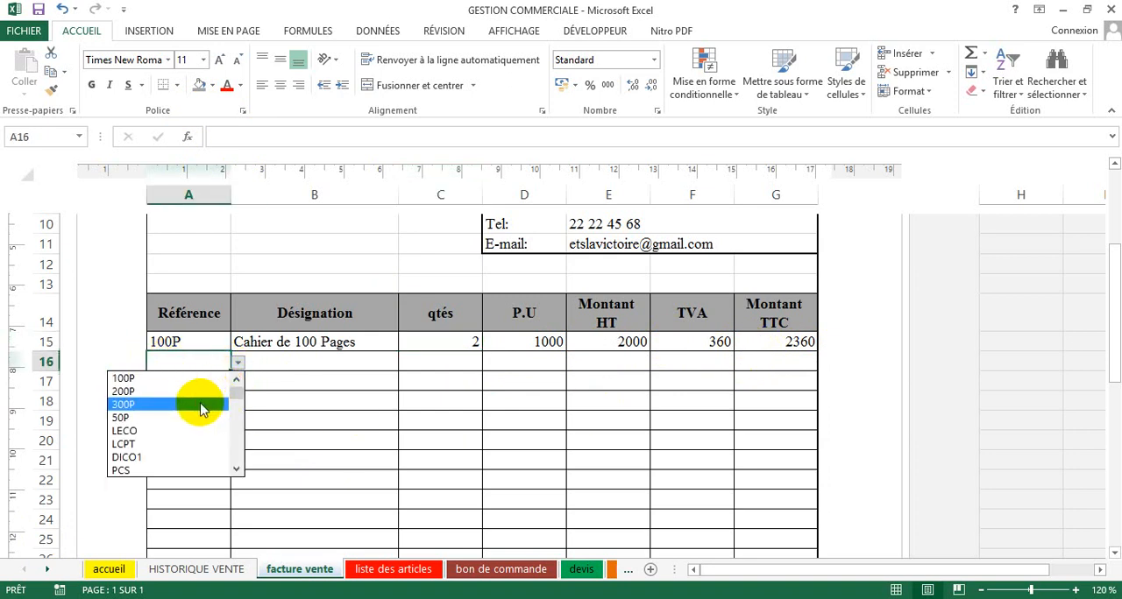
pyautogui.click(201, 405)
pyautogui.click(450, 366)
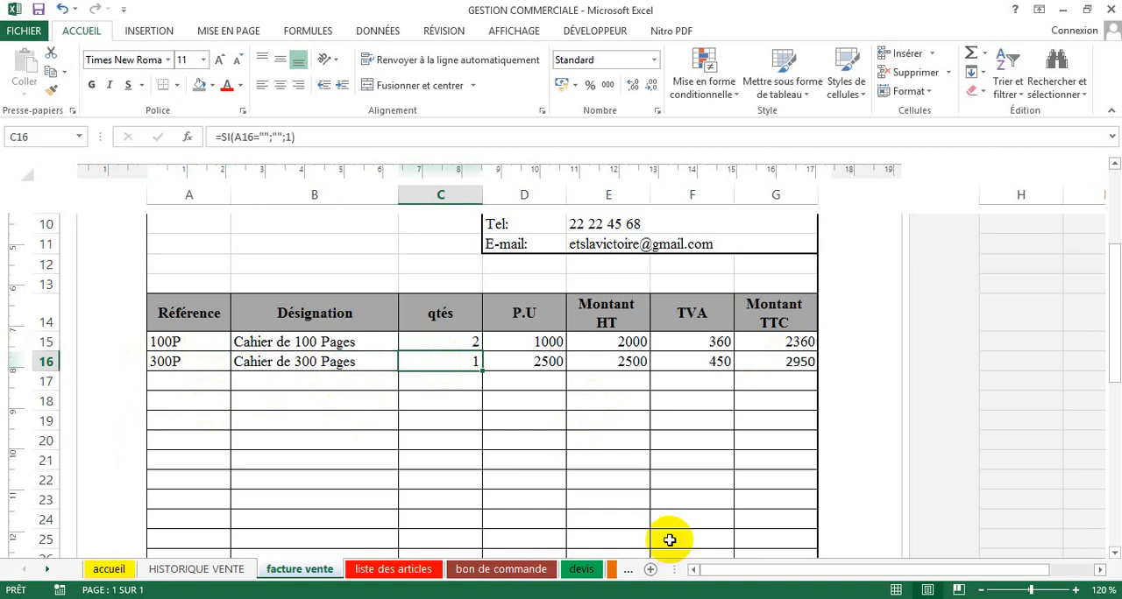
pyautogui.press('Return')
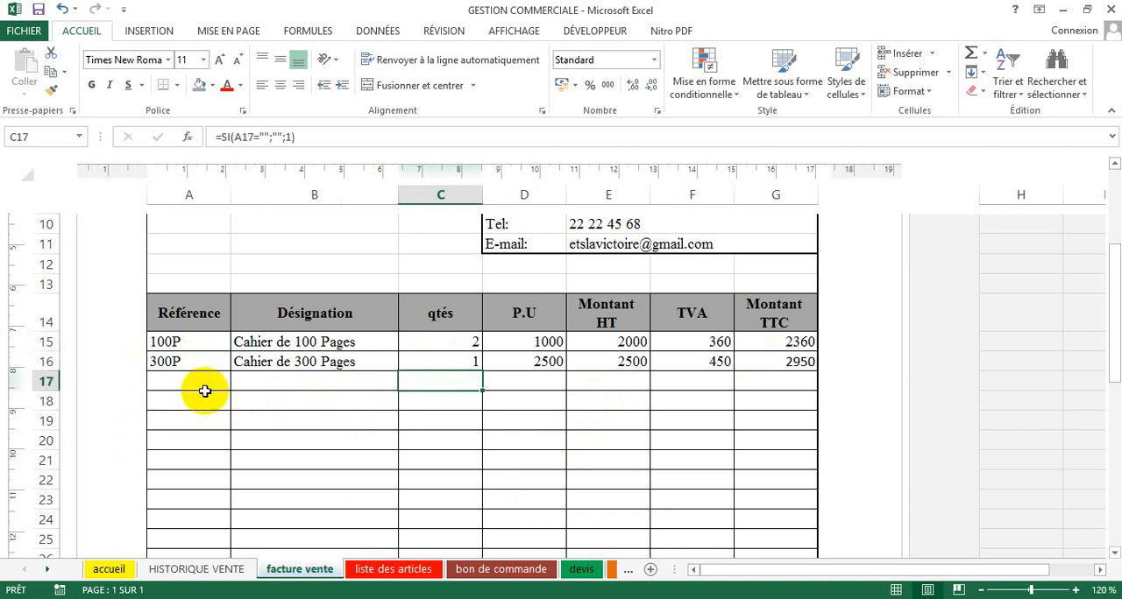
# Step: Add article LECO on the third invoice line, in cell A17, with a quantity of 2 in C17
pyautogui.click(229, 381)
pyautogui.click(236, 382)
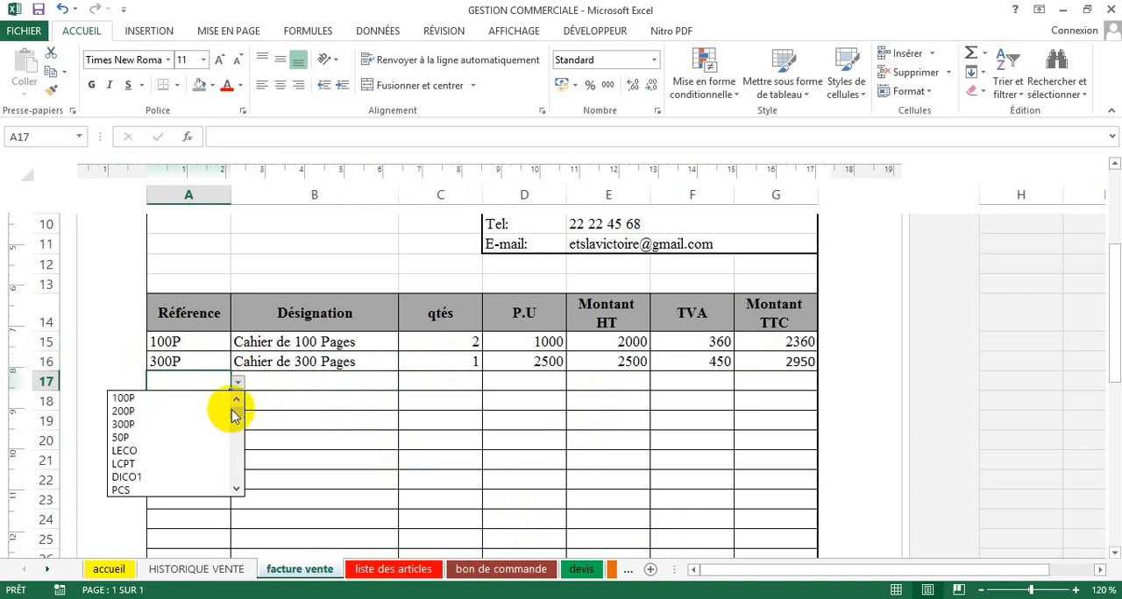
pyautogui.click(191, 451)
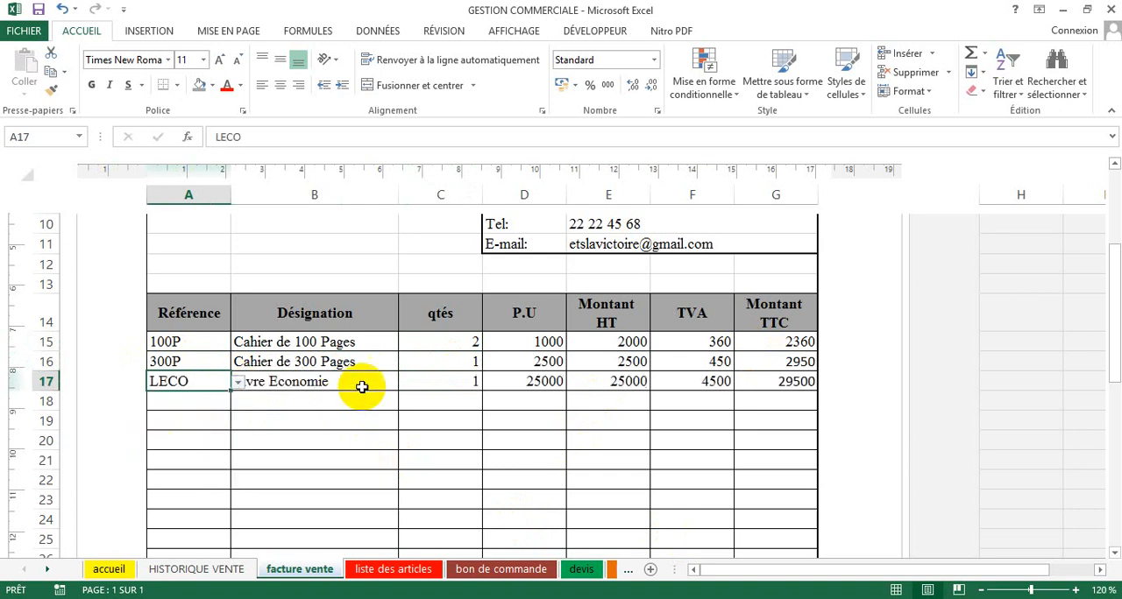
pyautogui.click(440, 378)
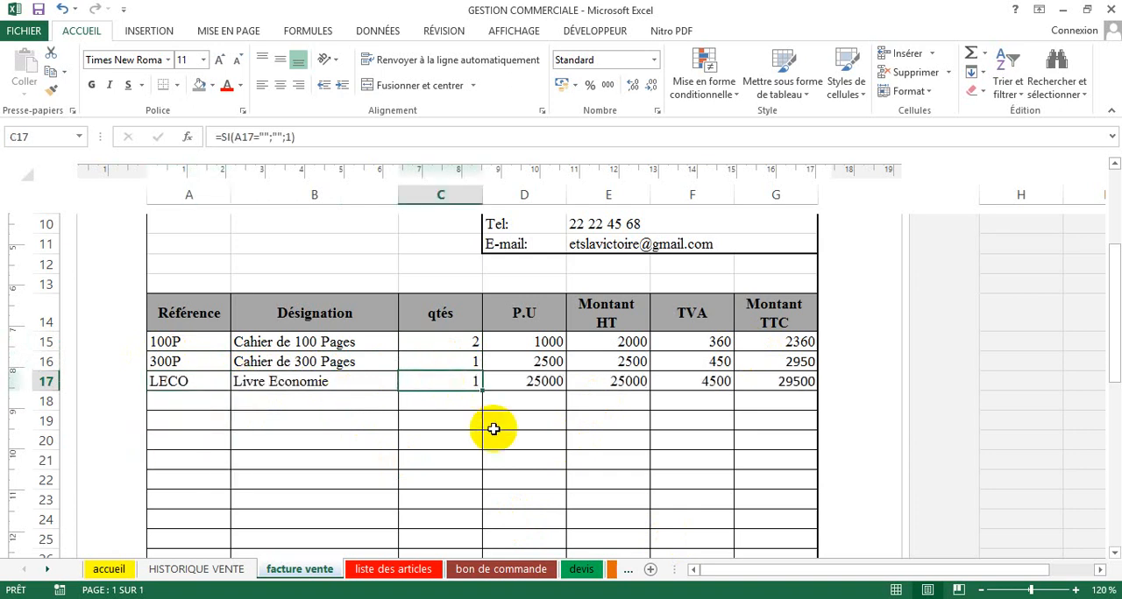
pyautogui.write('2')
pyautogui.press('Return')
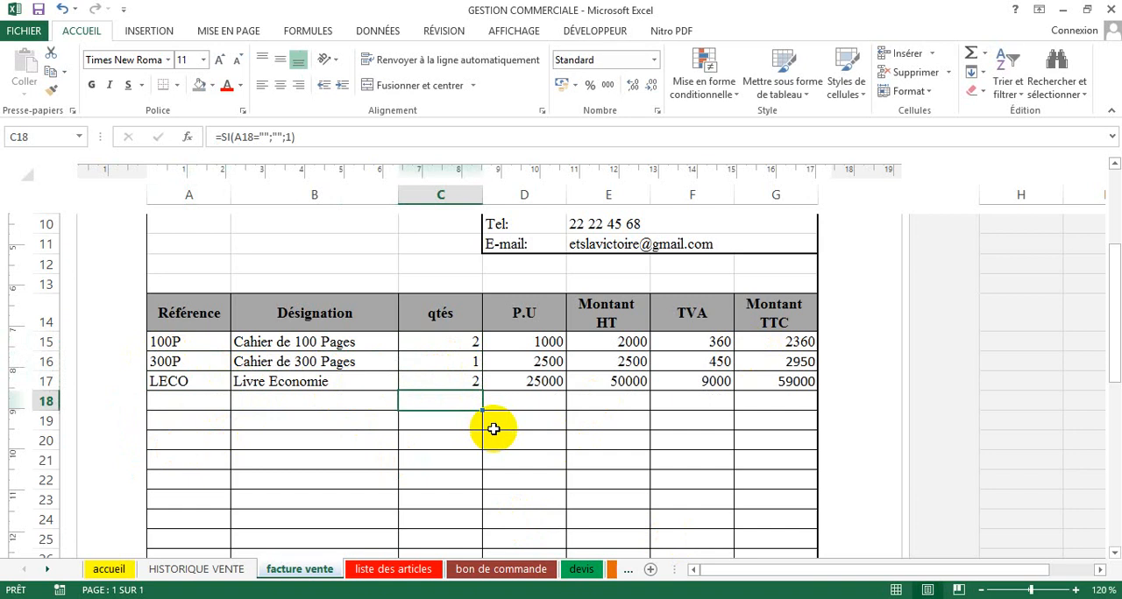
# Step: Add article LCPT on the fourth invoice line, in cell A18, with a quantity of 3 in C18
pyautogui.click(211, 395)
pyautogui.click(237, 403)
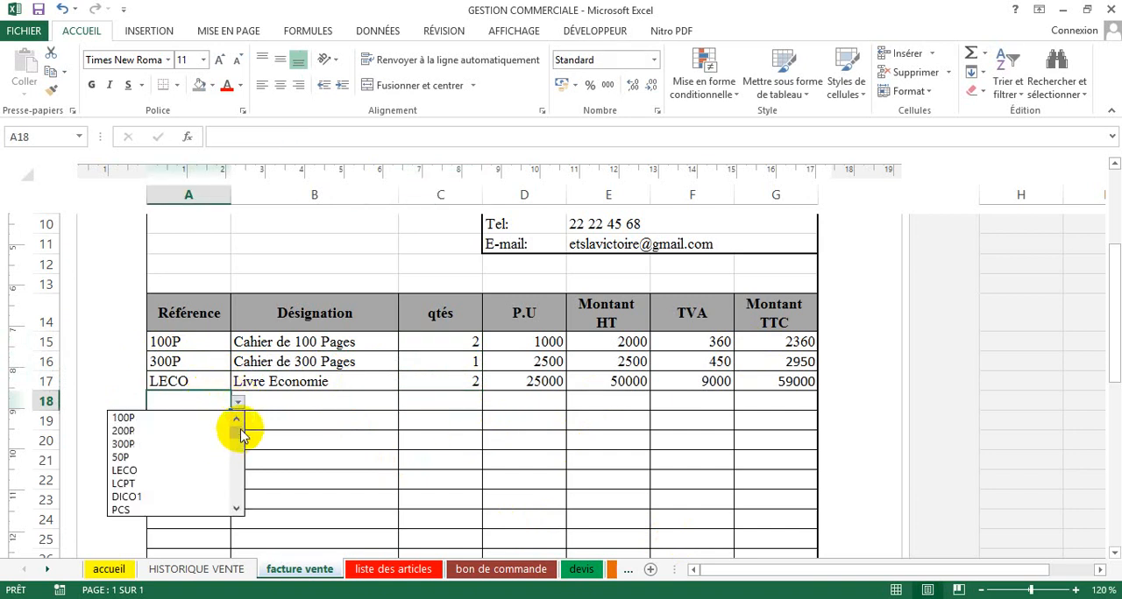
pyautogui.click(182, 484)
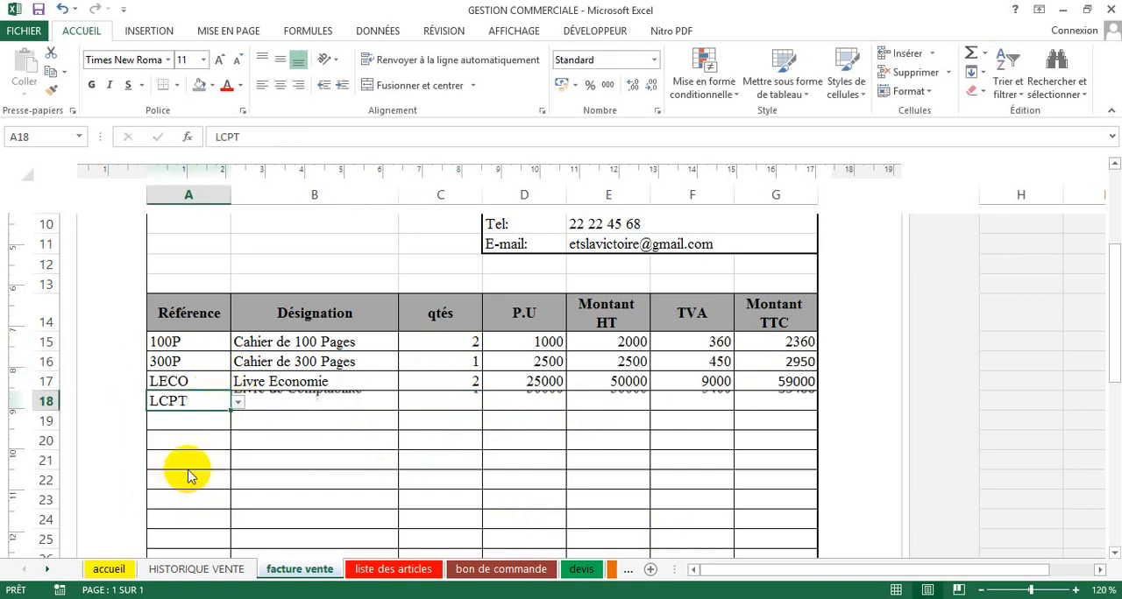
pyautogui.click(443, 402)
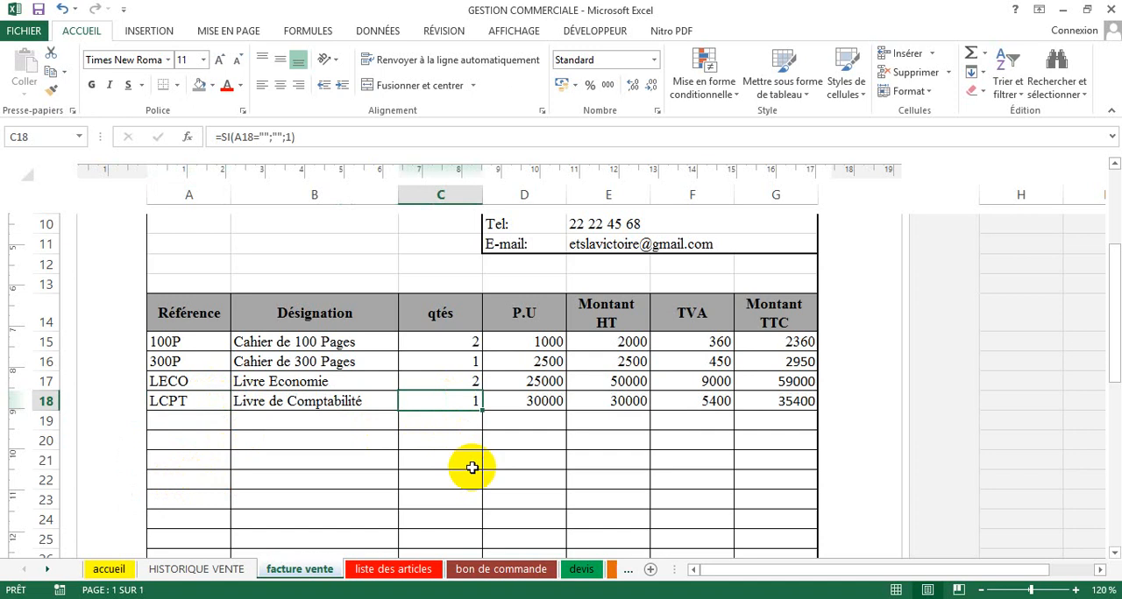
pyautogui.write('3')
pyautogui.press('Return')
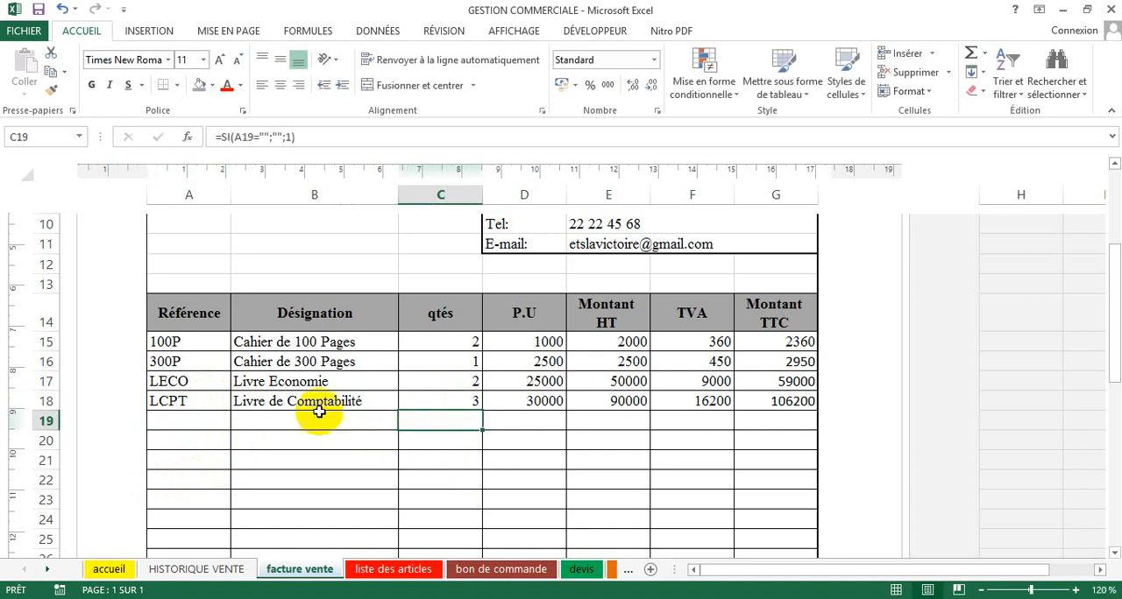
# Step: Add article PCS on the fifth invoice line, in cell A19, with a quantity of 2 in C19
pyautogui.click(222, 422)
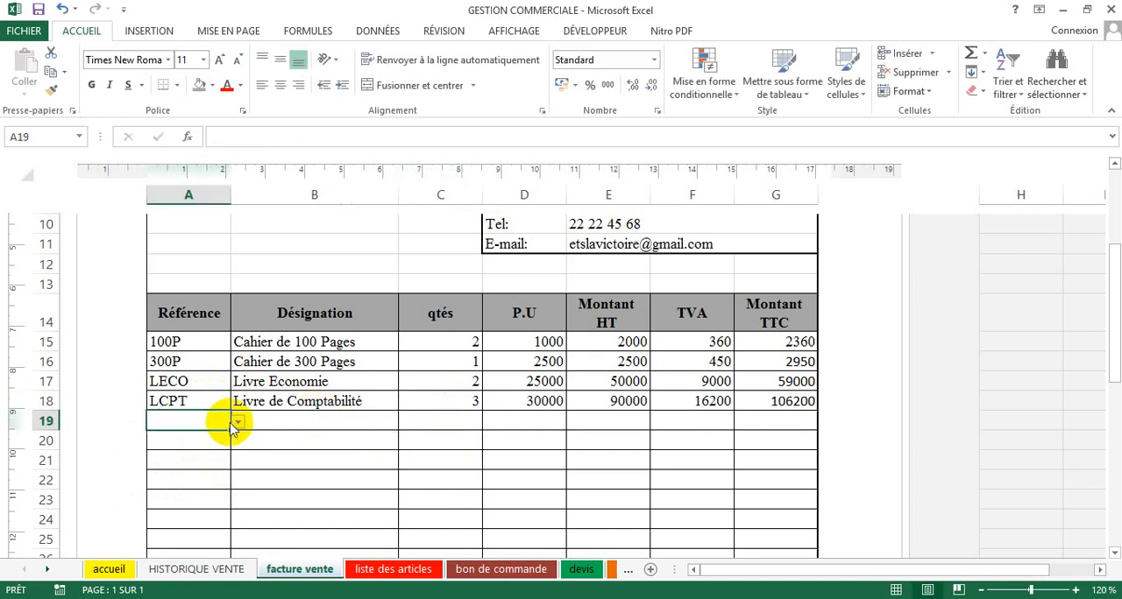
pyautogui.click(238, 423)
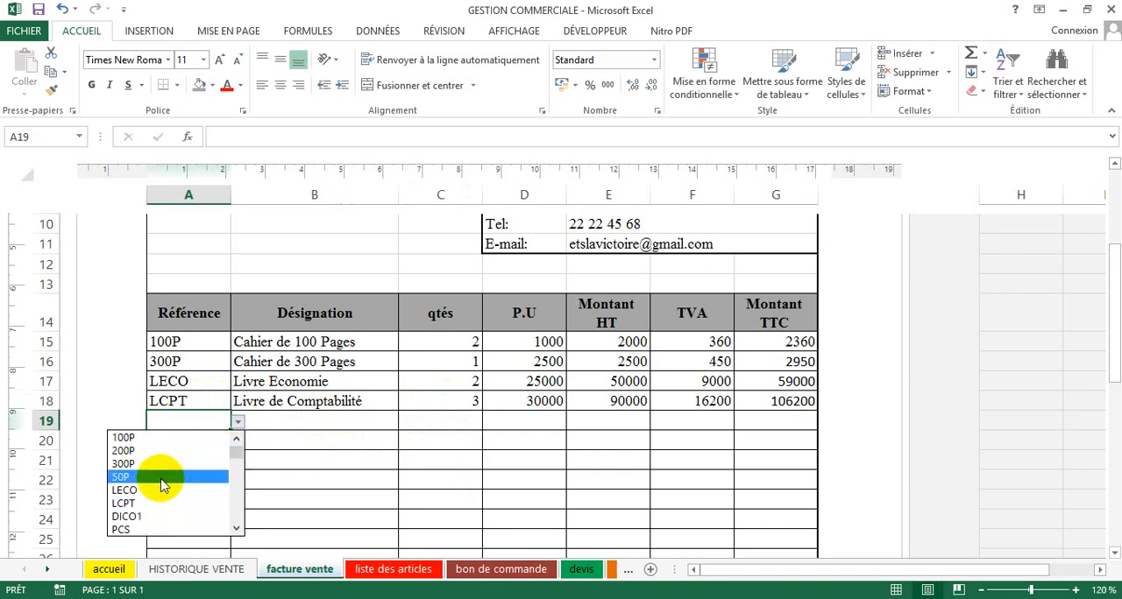
pyautogui.click(151, 529)
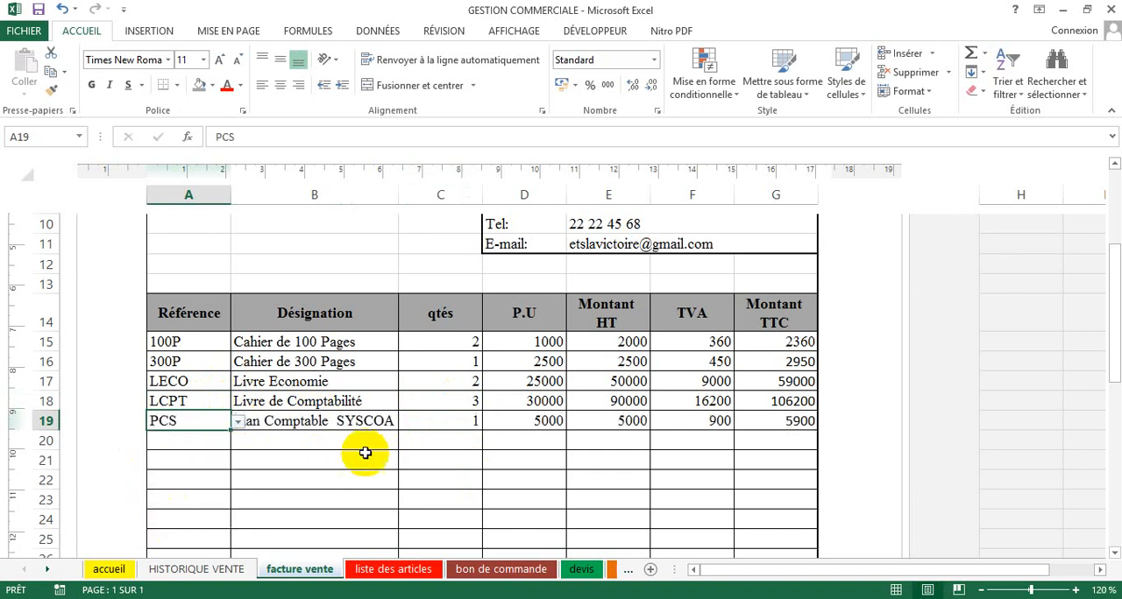
pyautogui.click(408, 421)
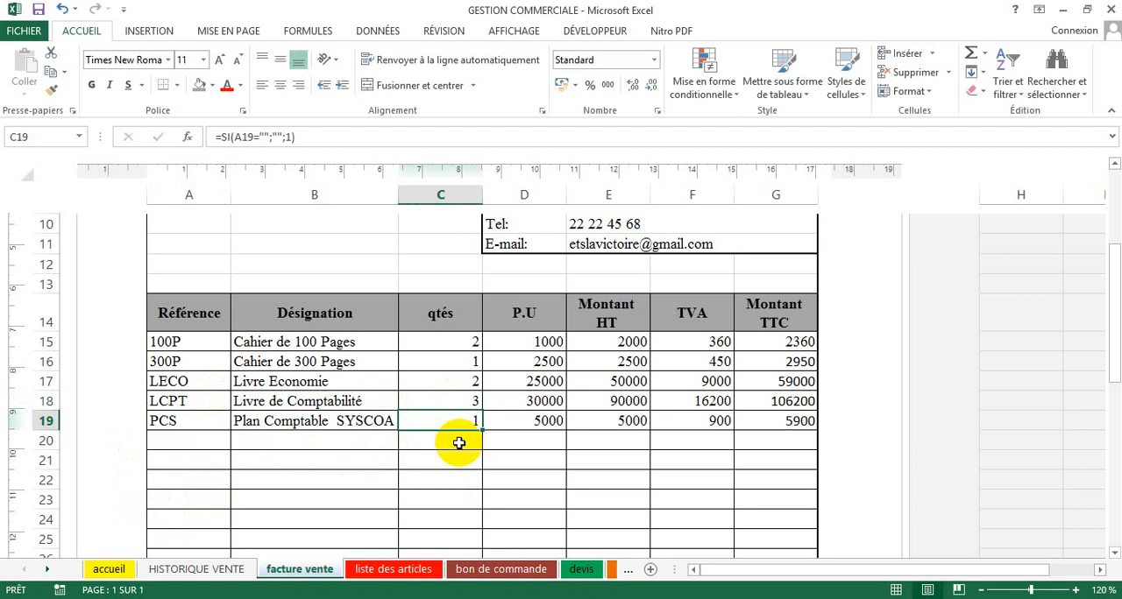
pyautogui.write('2')
pyautogui.press('Return')
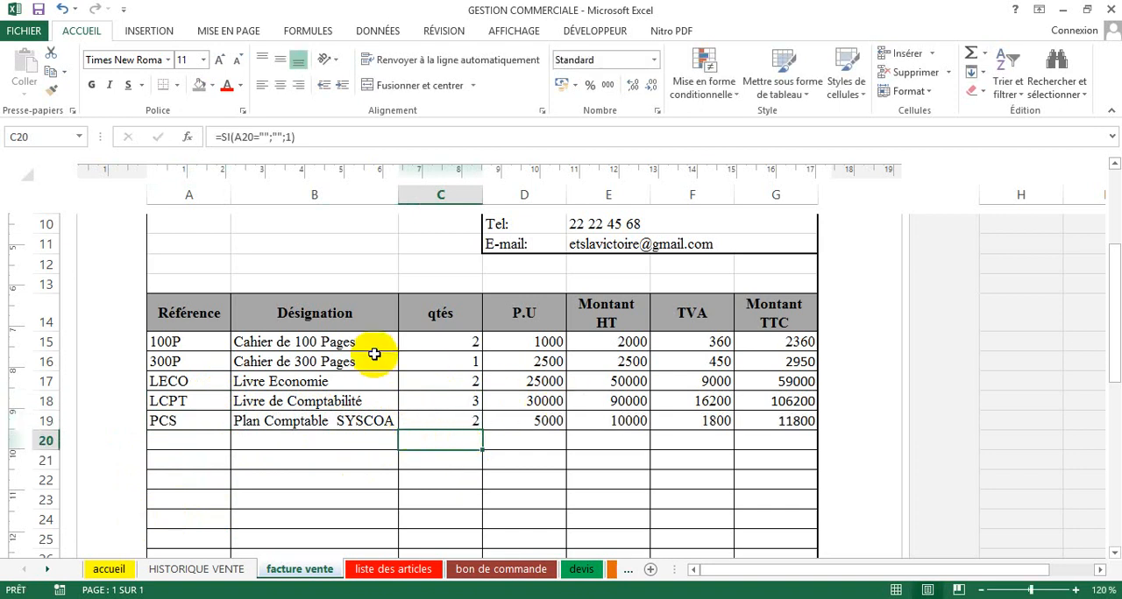
# Step: Review the invoice's customer details, article lines and the totals block below the table
pyautogui.scroll(5, 515, 404)
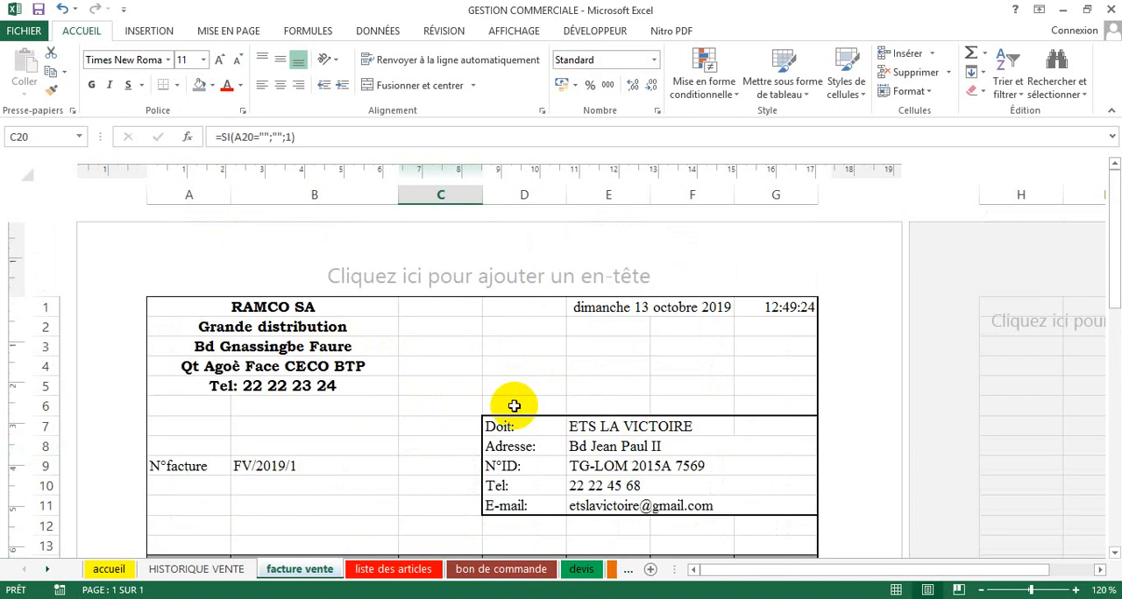
pyautogui.scroll(-3, 514, 406)
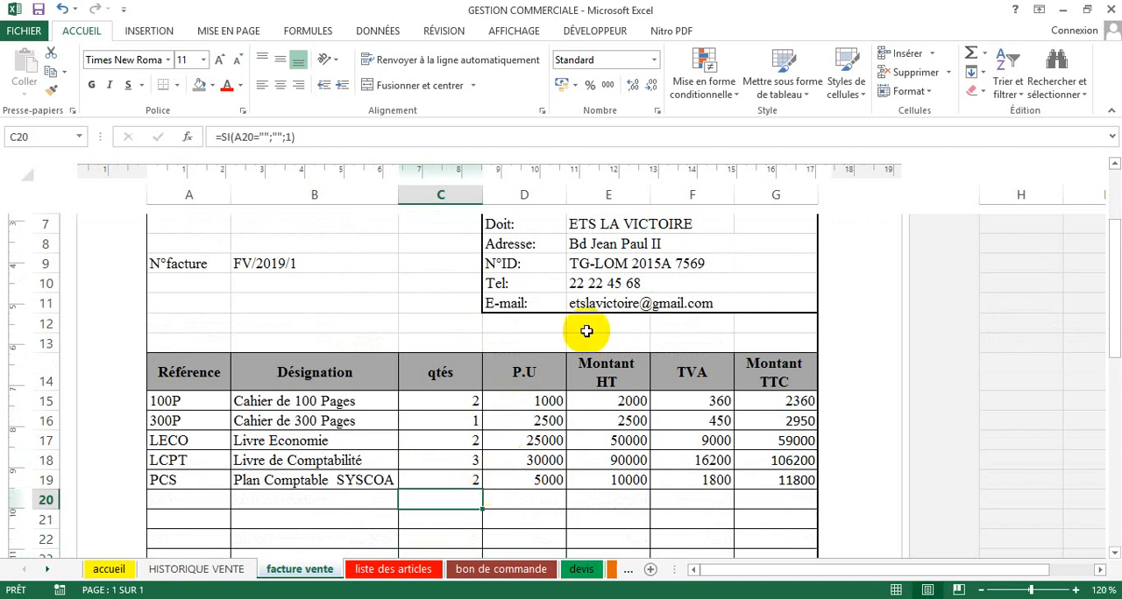
pyautogui.scroll(1, 603, 309)
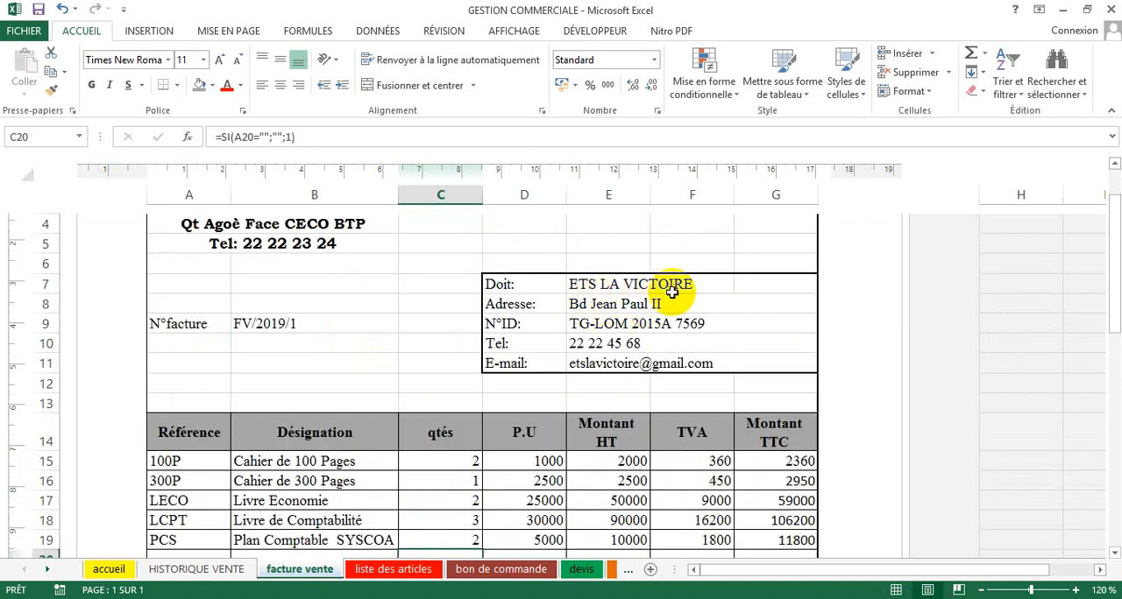
pyautogui.scroll(-7, 585, 473)
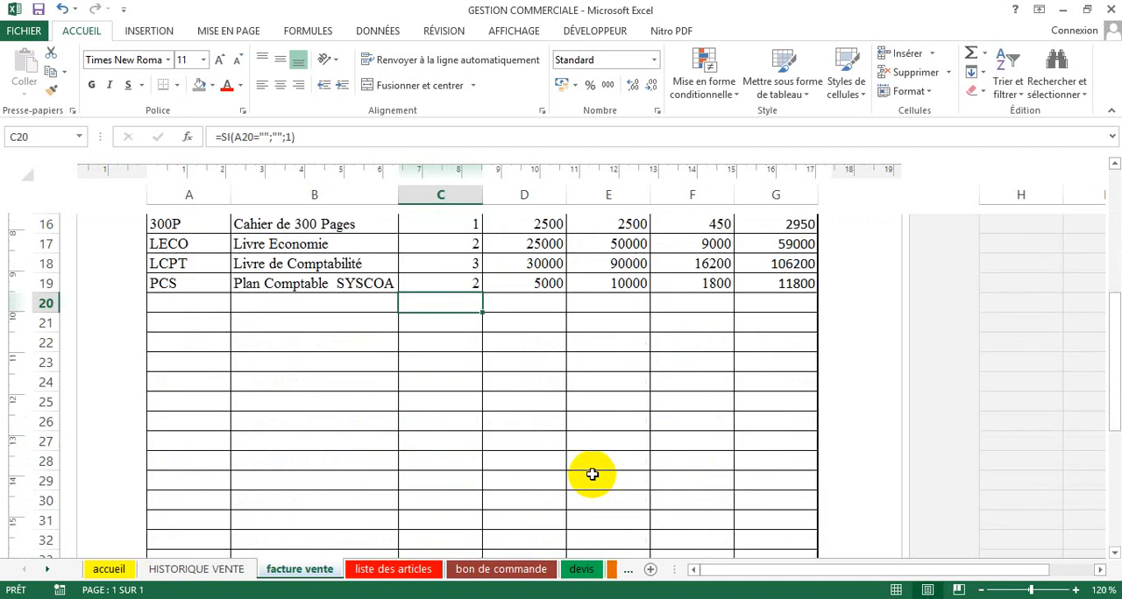
pyautogui.scroll(-2, 588, 471)
pyautogui.scroll(1, 583, 473)
pyautogui.scroll(-1, 583, 473)
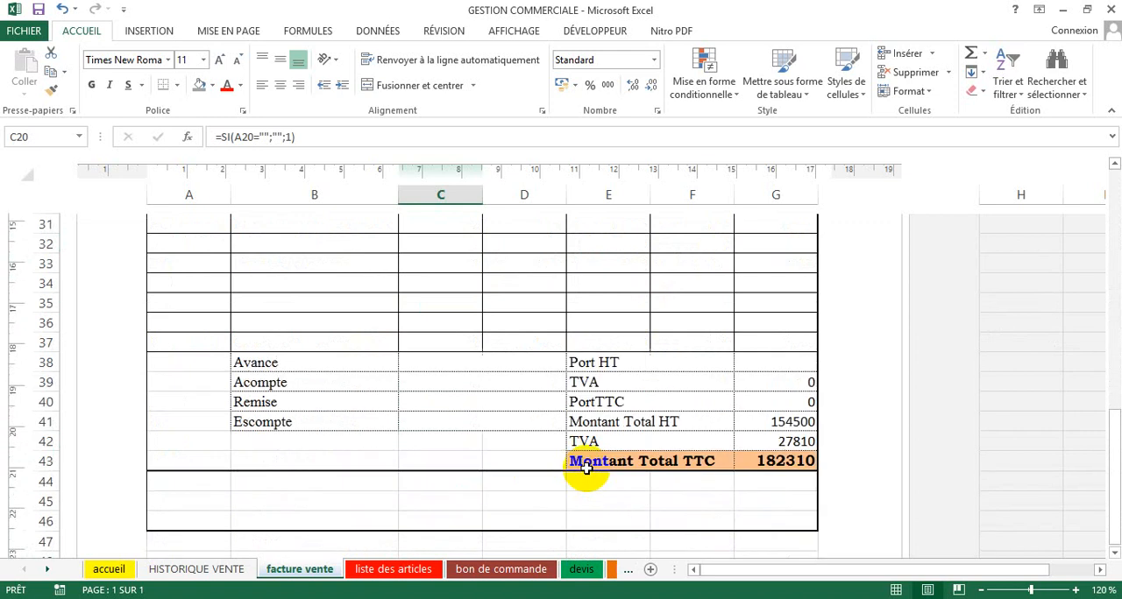
pyautogui.scroll(1, 585, 467)
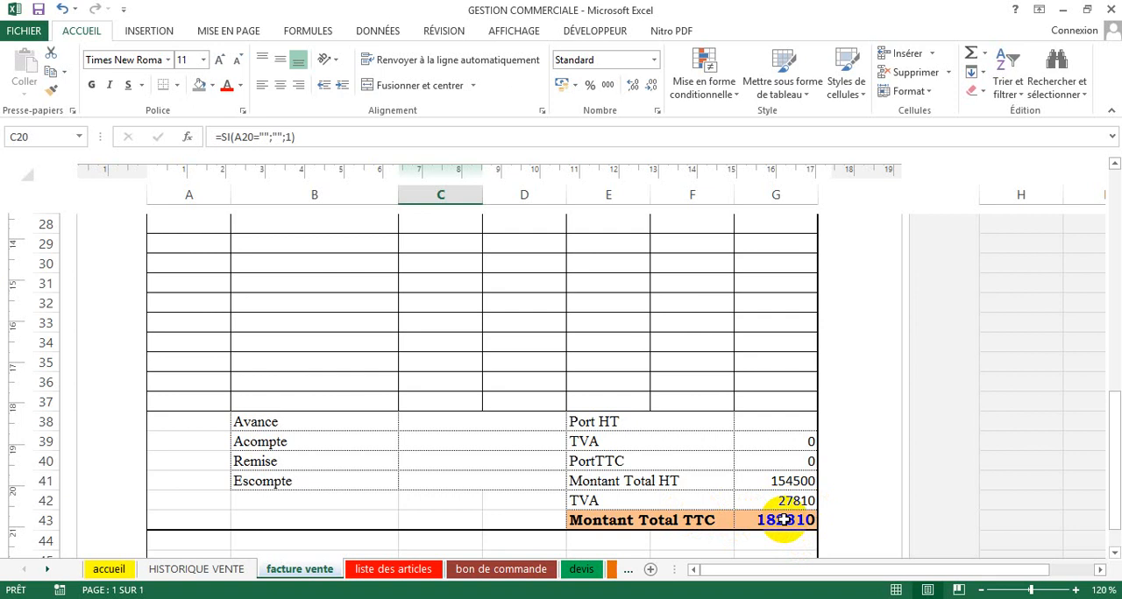
# Step: Enter a discount (Remise) of 5000 in cell C40 of the invoice's totals block
pyautogui.click(425, 463)
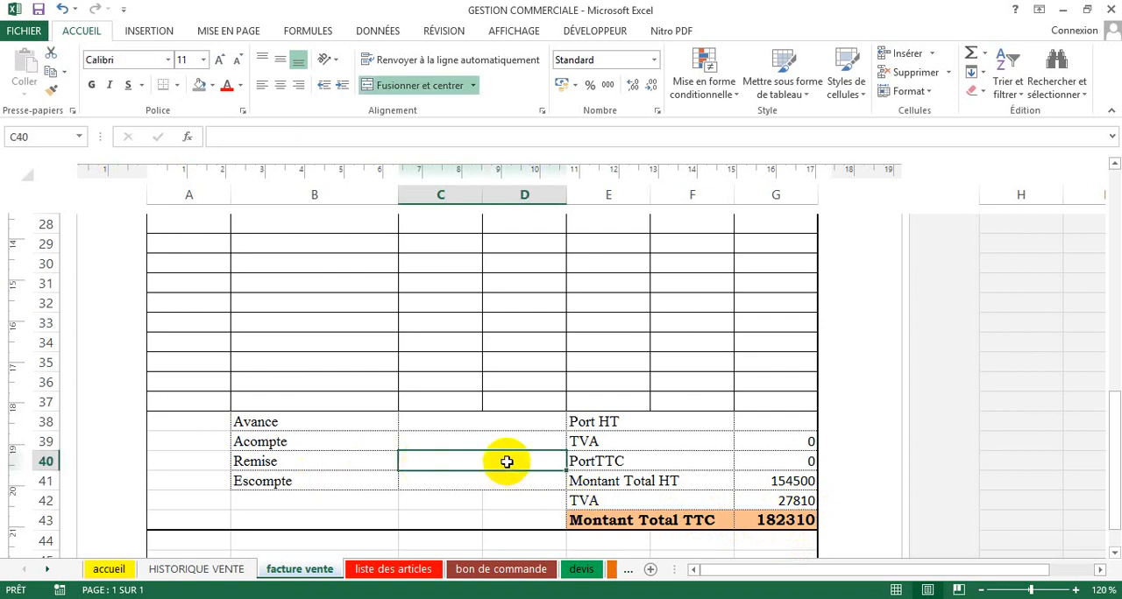
pyautogui.write('5000')
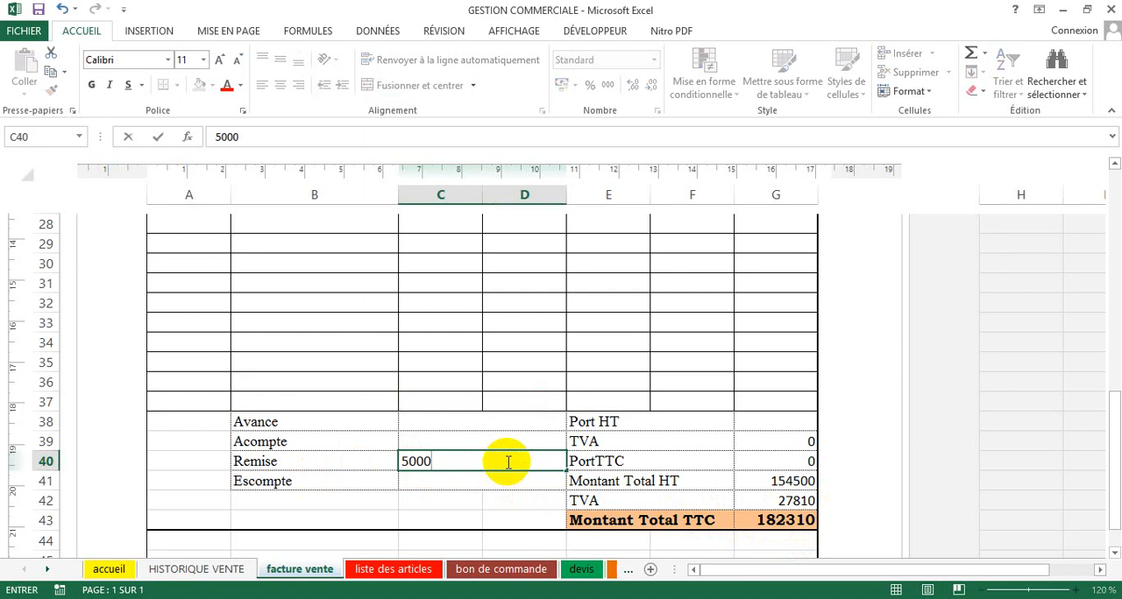
pyautogui.press('Return')
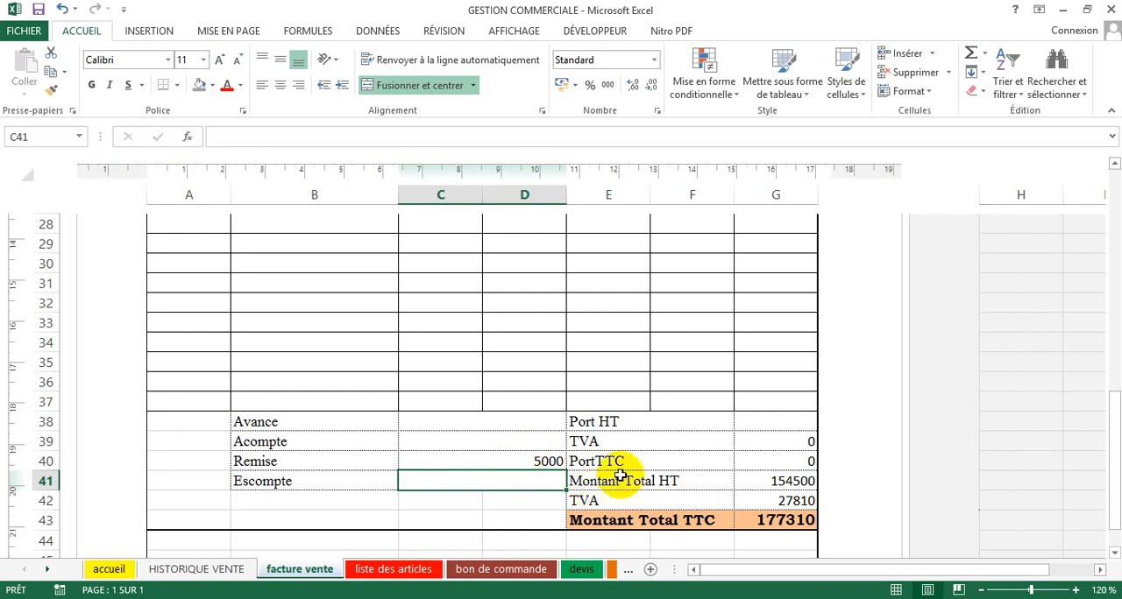
# Step: Enter a shipping charge before tax (Port HT) of 3500 in cell G38
pyautogui.click(745, 422)
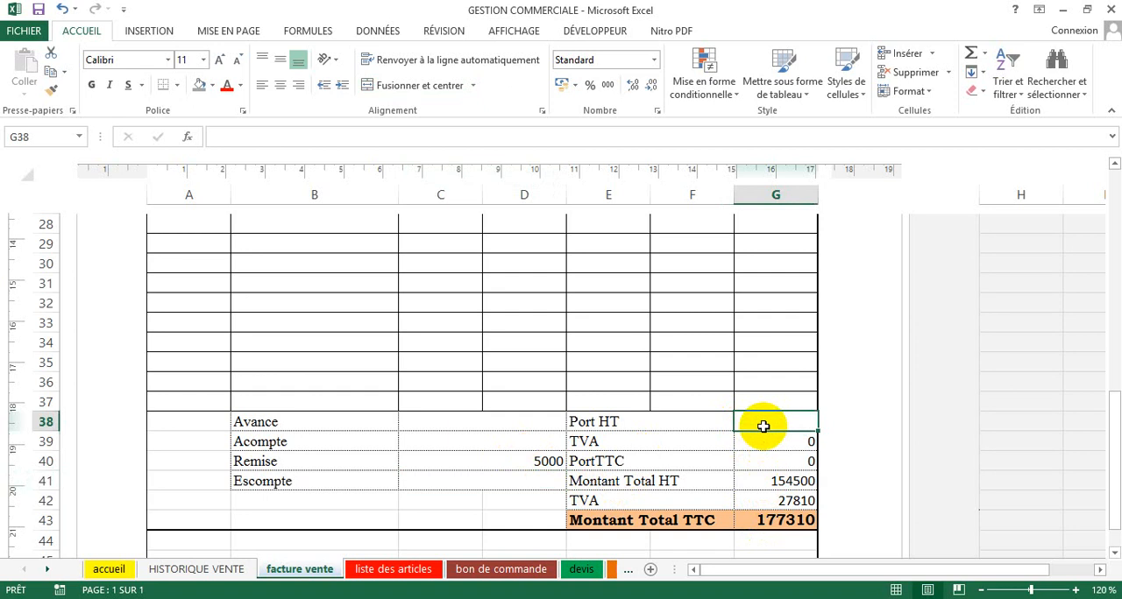
pyautogui.write('3500')
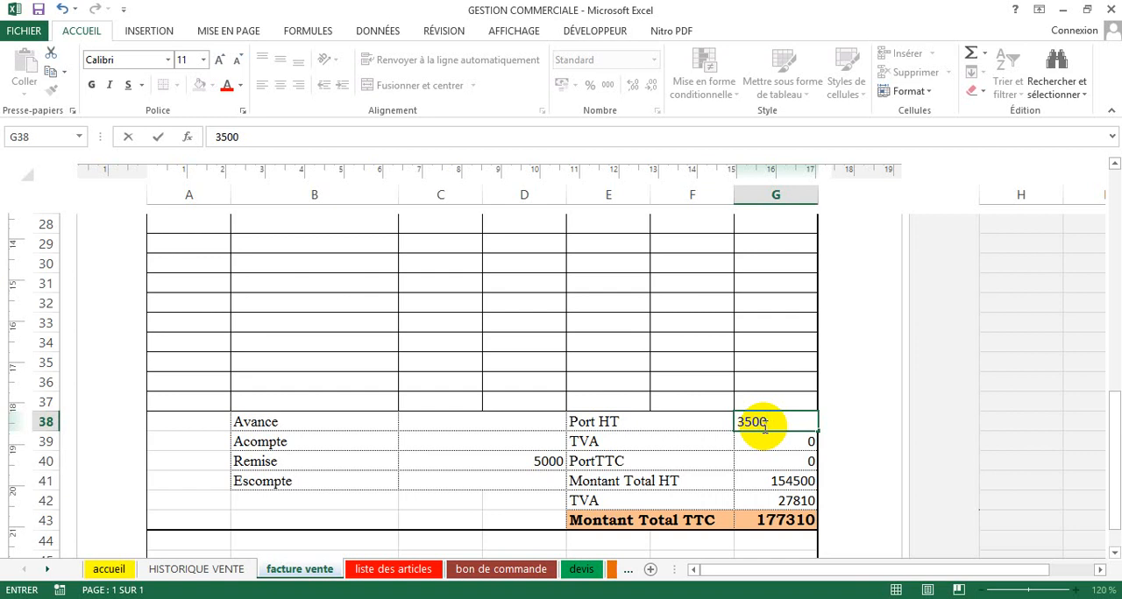
pyautogui.press('Return')
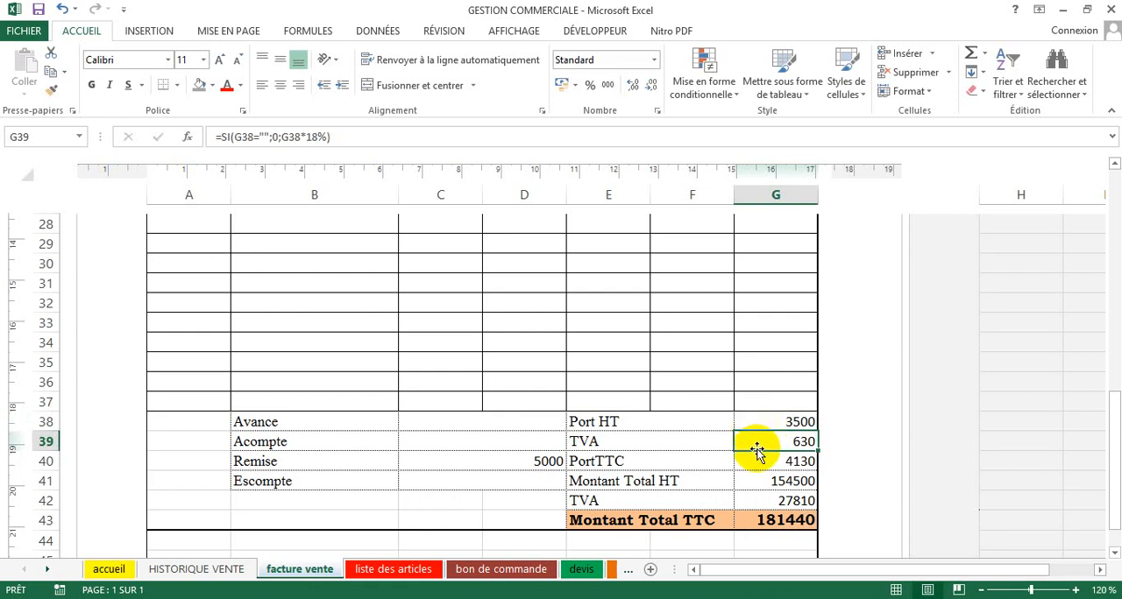
# Step: Print the active invoice sheet on the HP LaserJet Pro MFP M127fw printer
pyautogui.scroll(-1, 759, 446)
pyautogui.scroll(13, 745, 467)
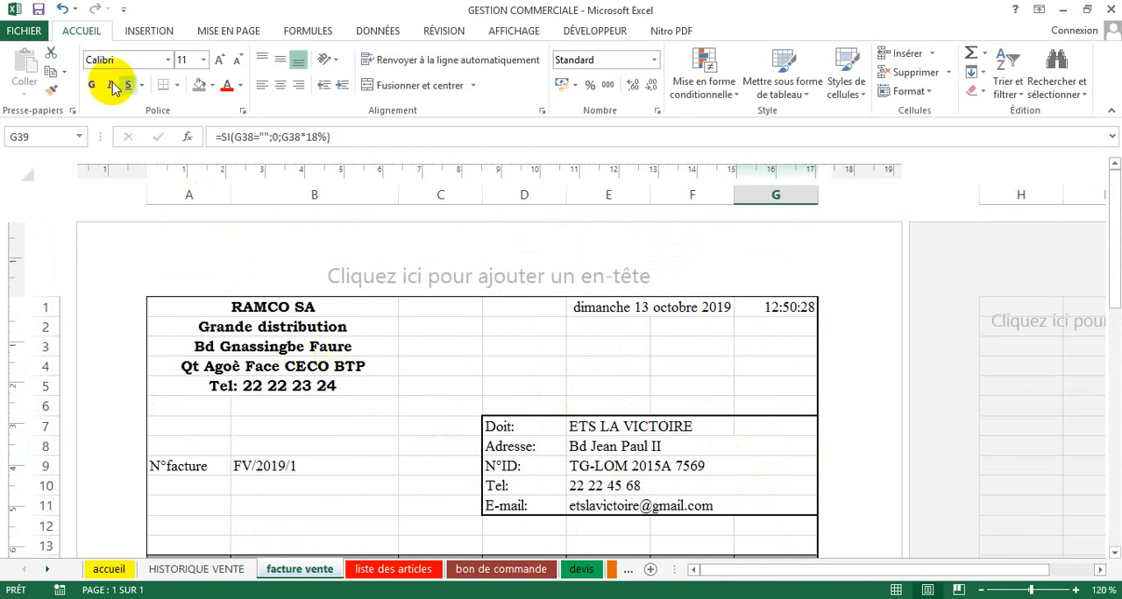
pyautogui.click(35, 34)
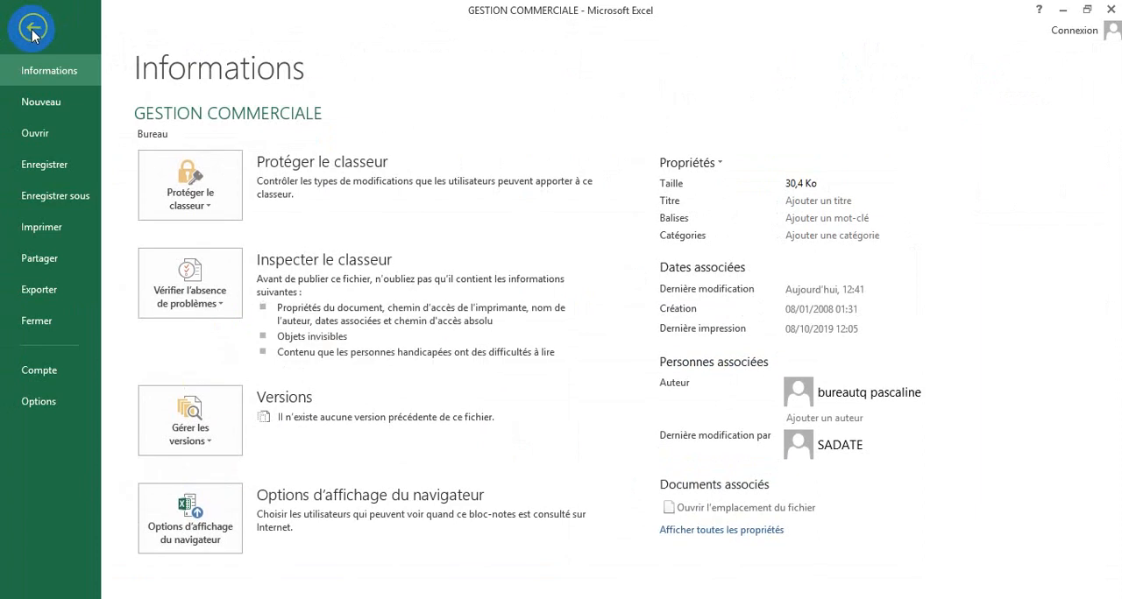
pyautogui.click(24, 227)
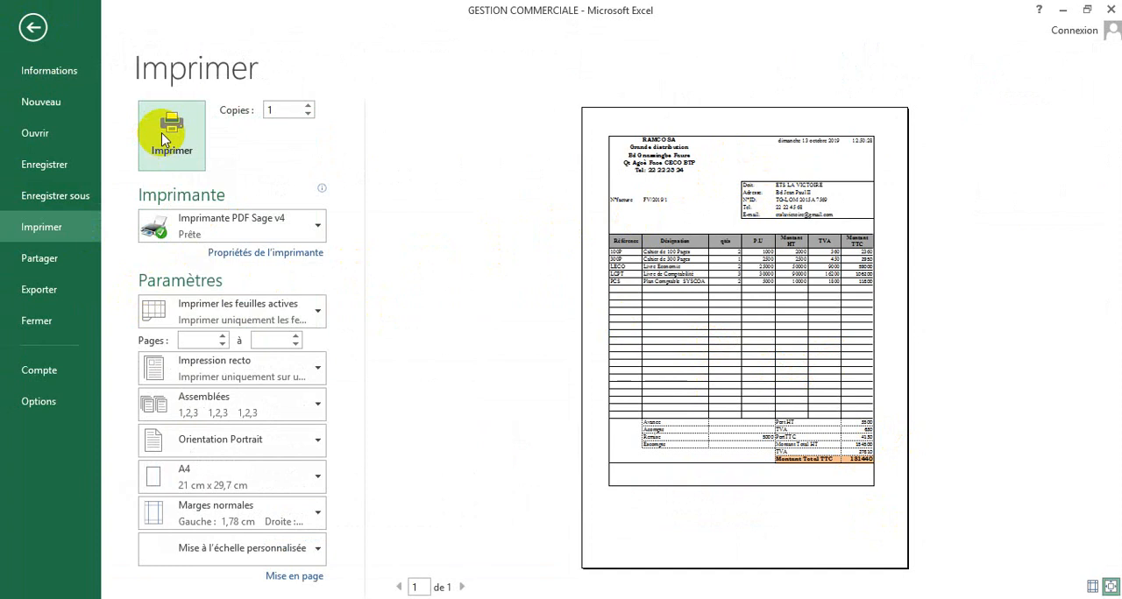
pyautogui.click(225, 233)
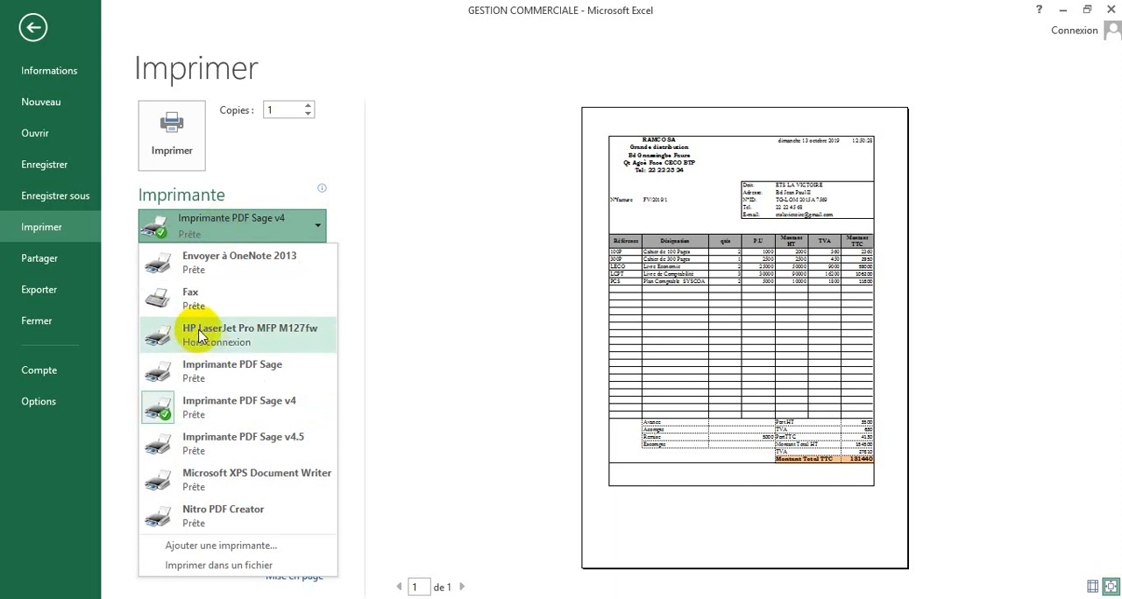
pyautogui.click(258, 336)
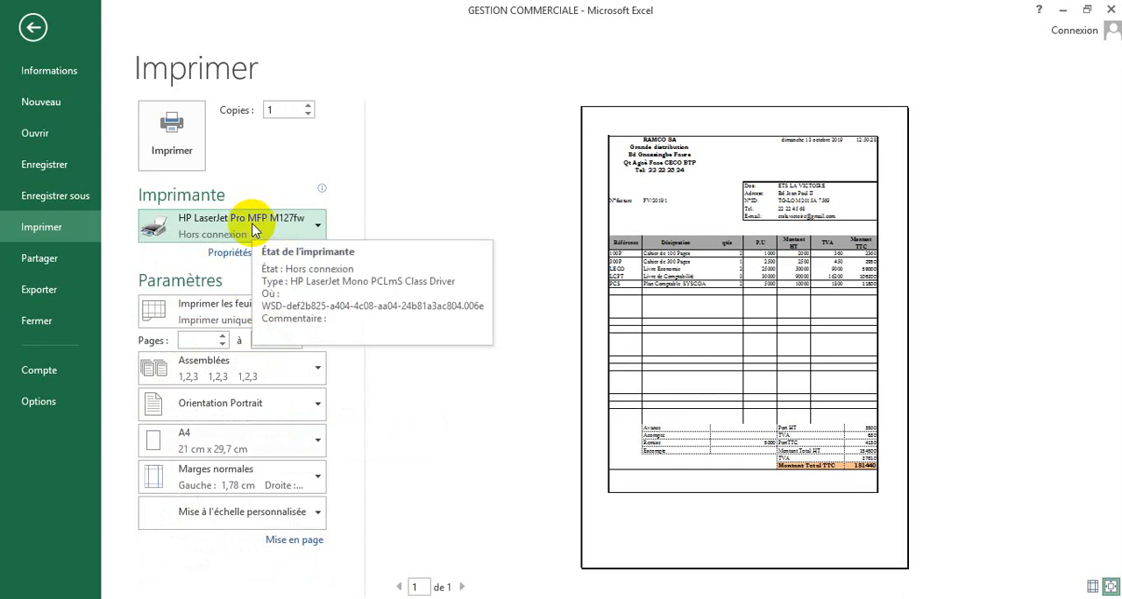
pyautogui.click(196, 162)
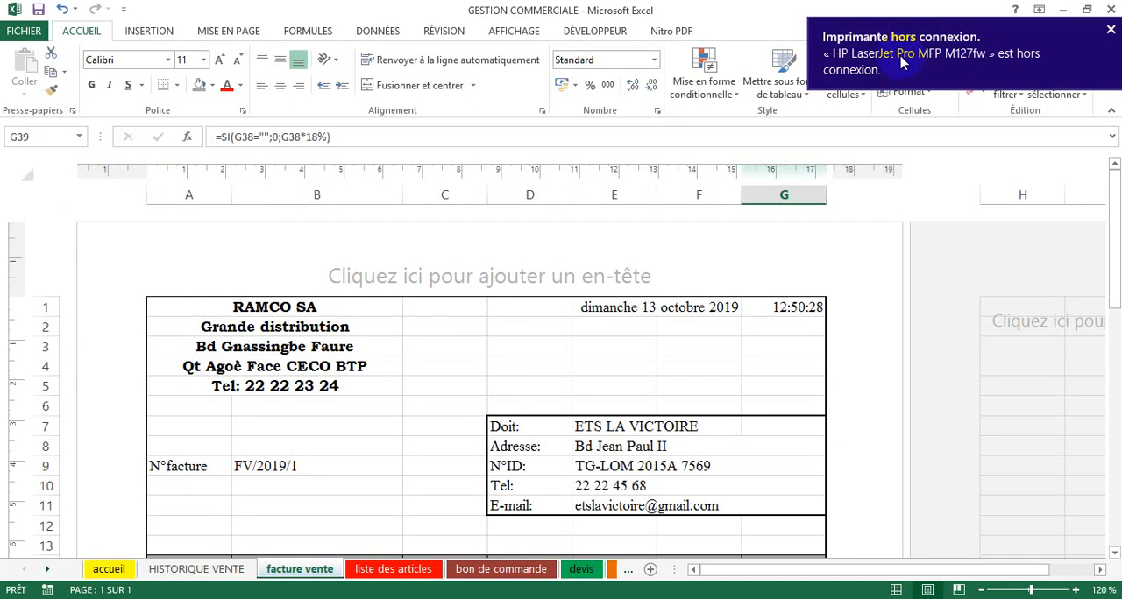
pyautogui.click(530, 360)
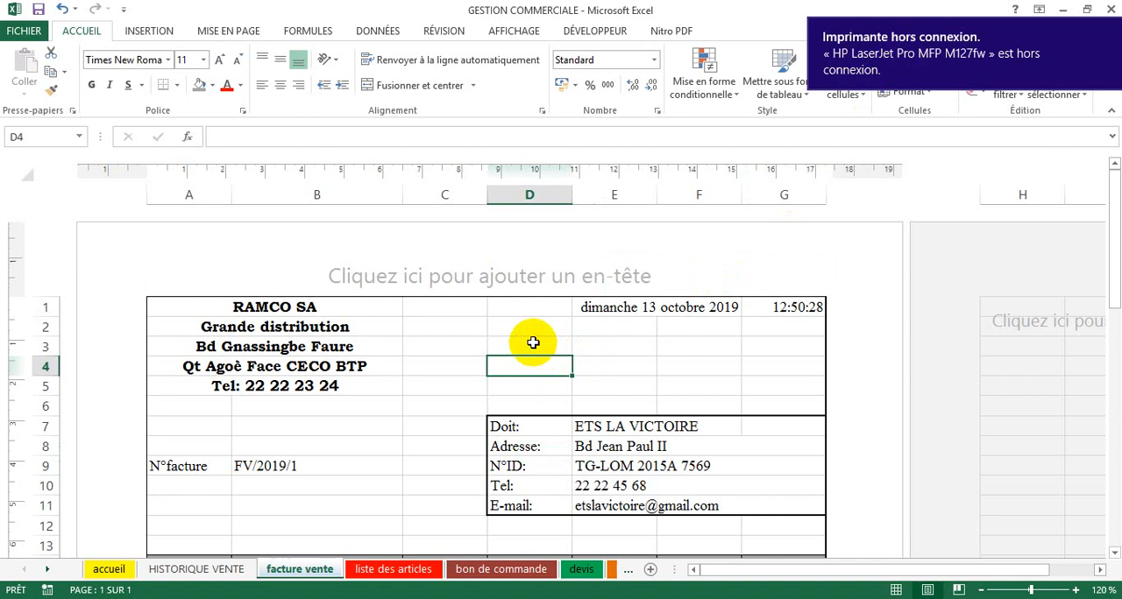
pyautogui.scroll(-2, 520, 372)
pyautogui.scroll(3, 520, 371)
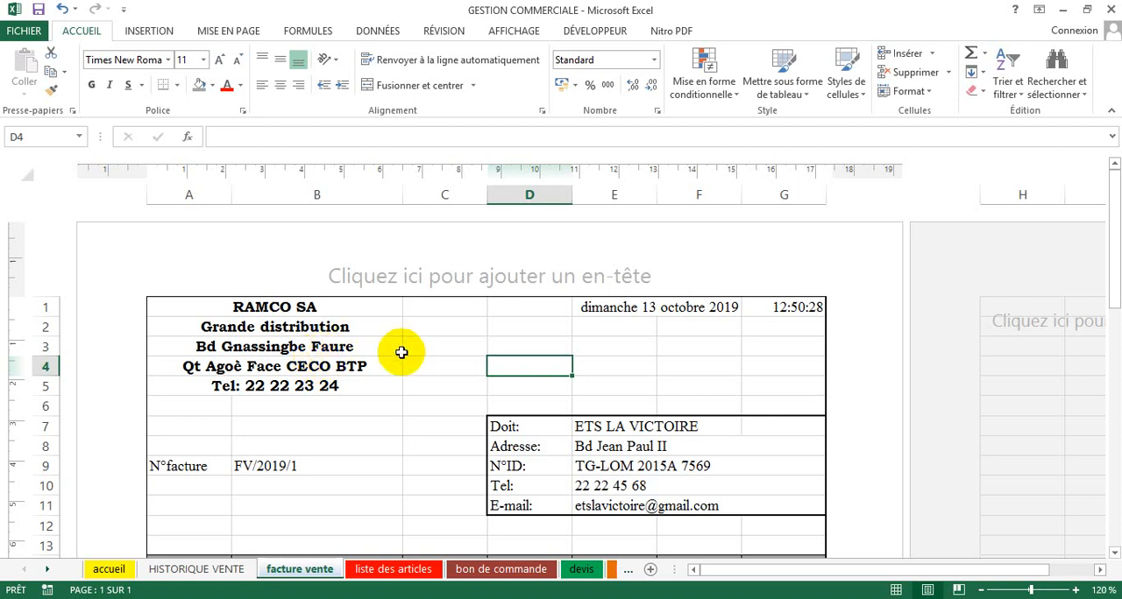
pyautogui.click(630, 348)
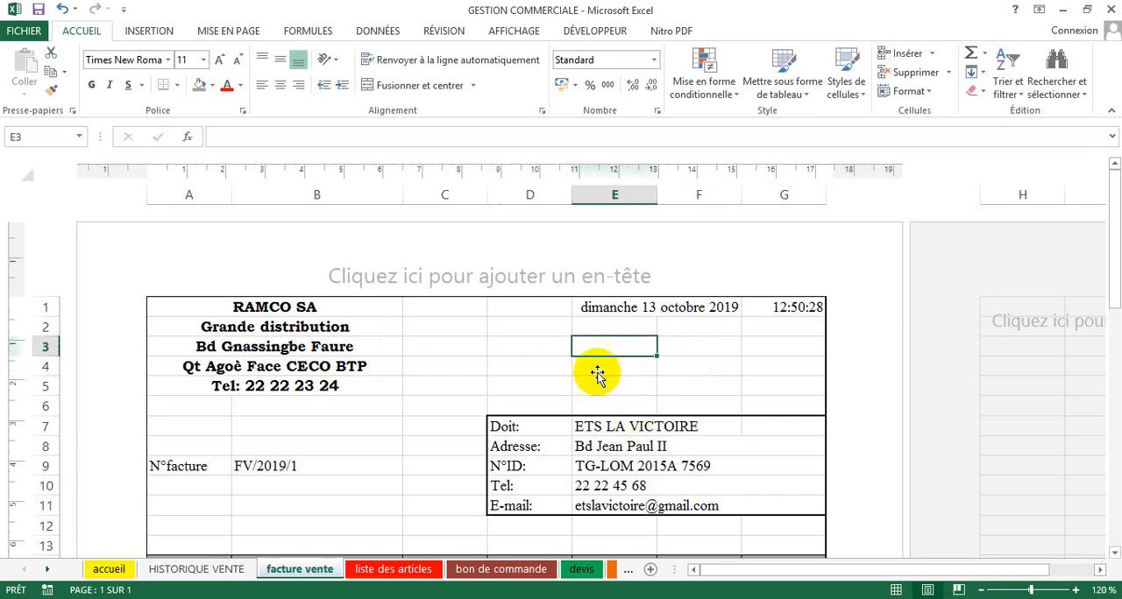
pyautogui.click(19, 8)
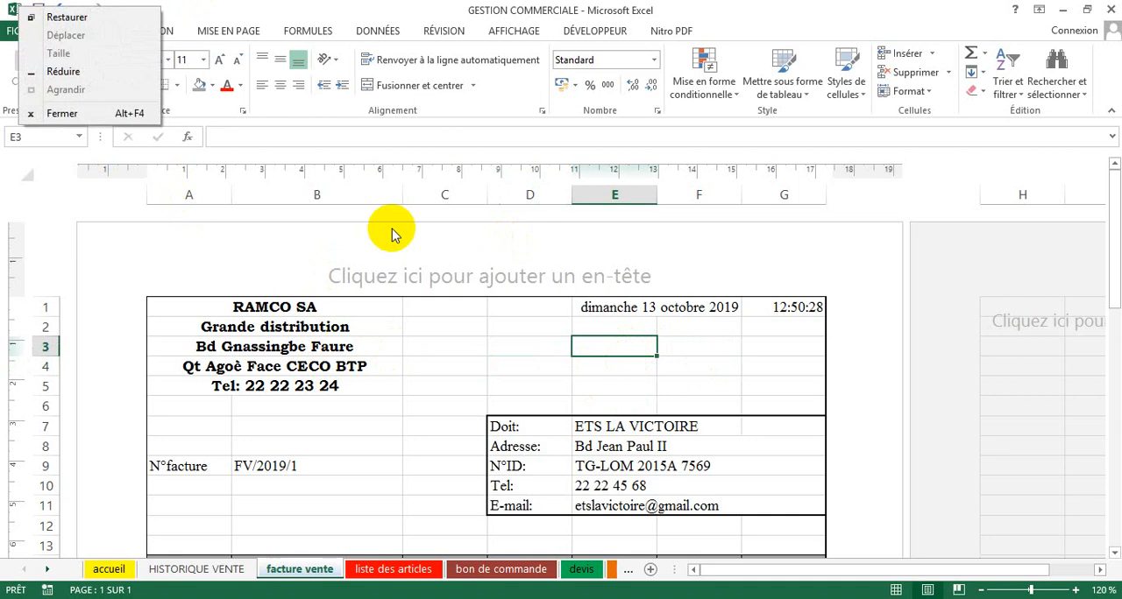
pyautogui.click(548, 339)
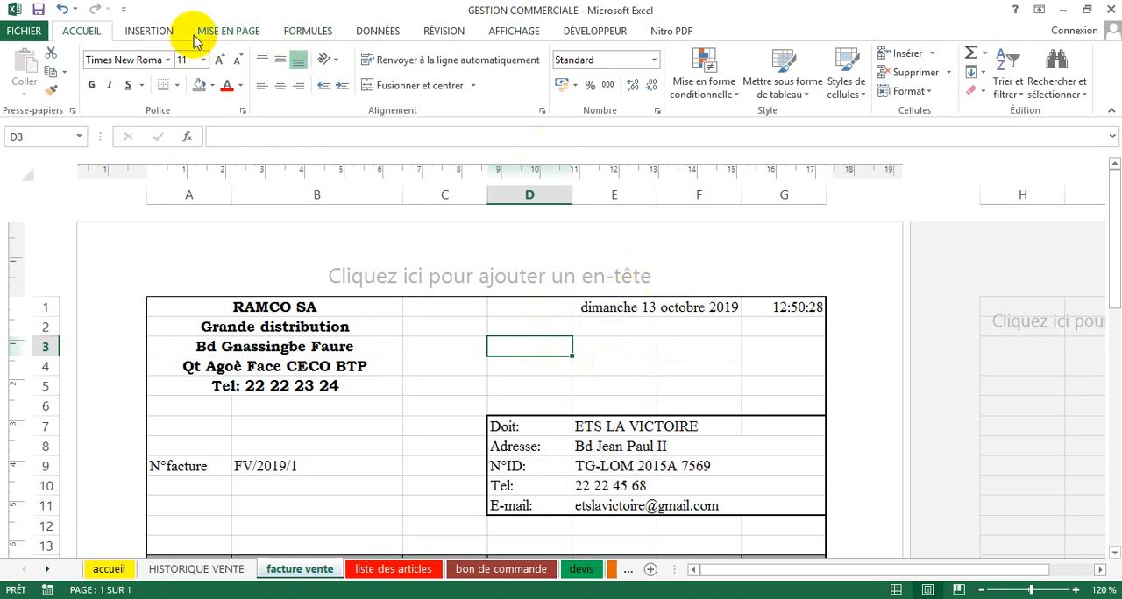
# Step: Make sure the Développeur tab is enabled in the ribbon customization options and apply the settings
pyautogui.click(584, 34)
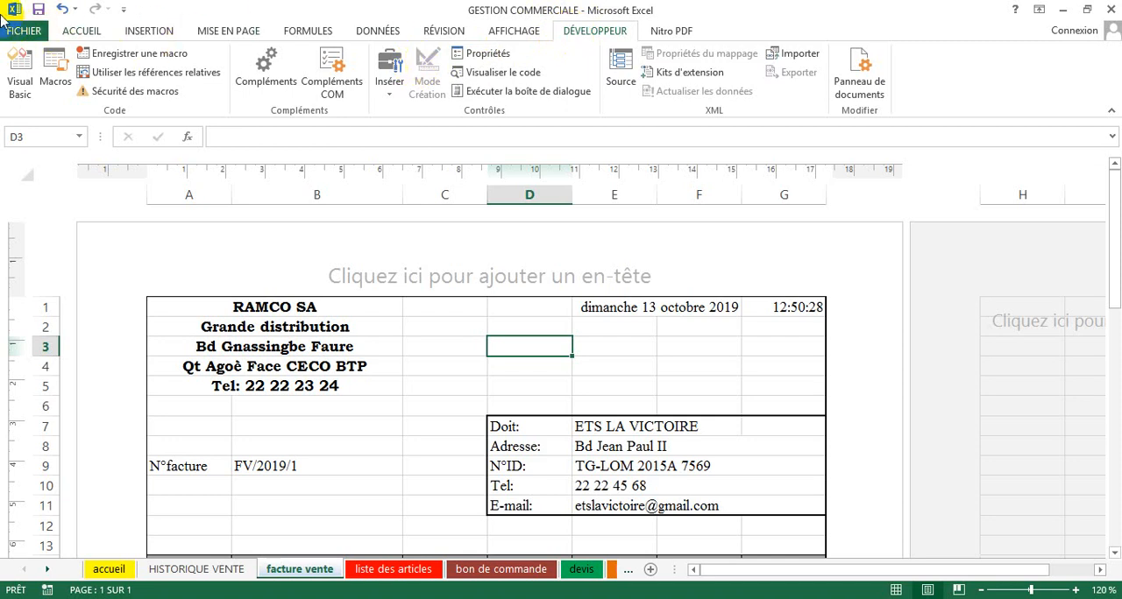
pyautogui.click(13, 30)
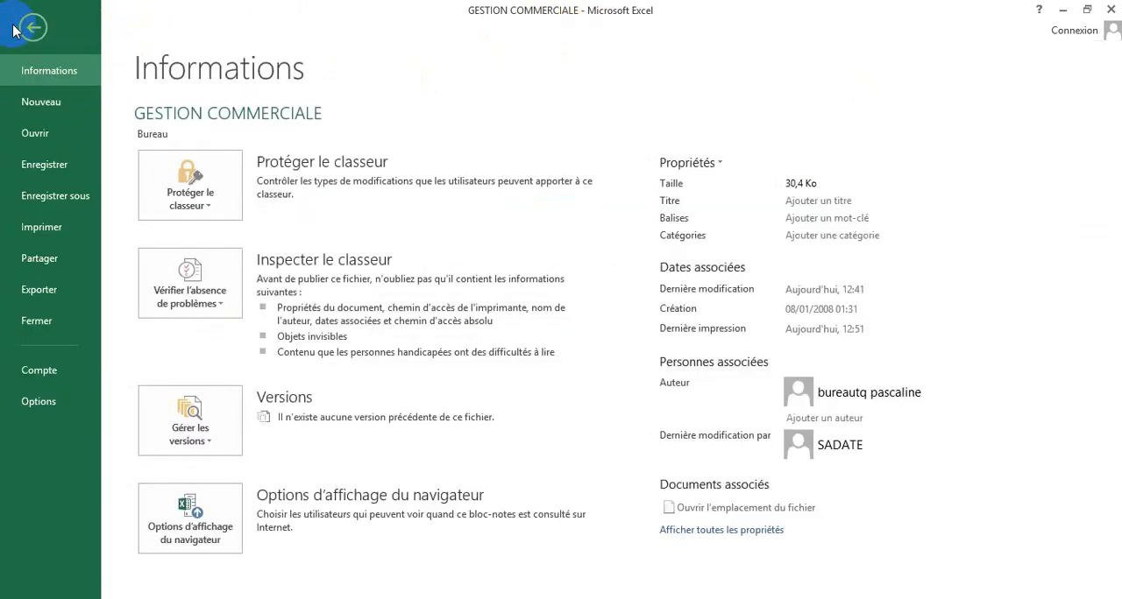
pyautogui.click(41, 402)
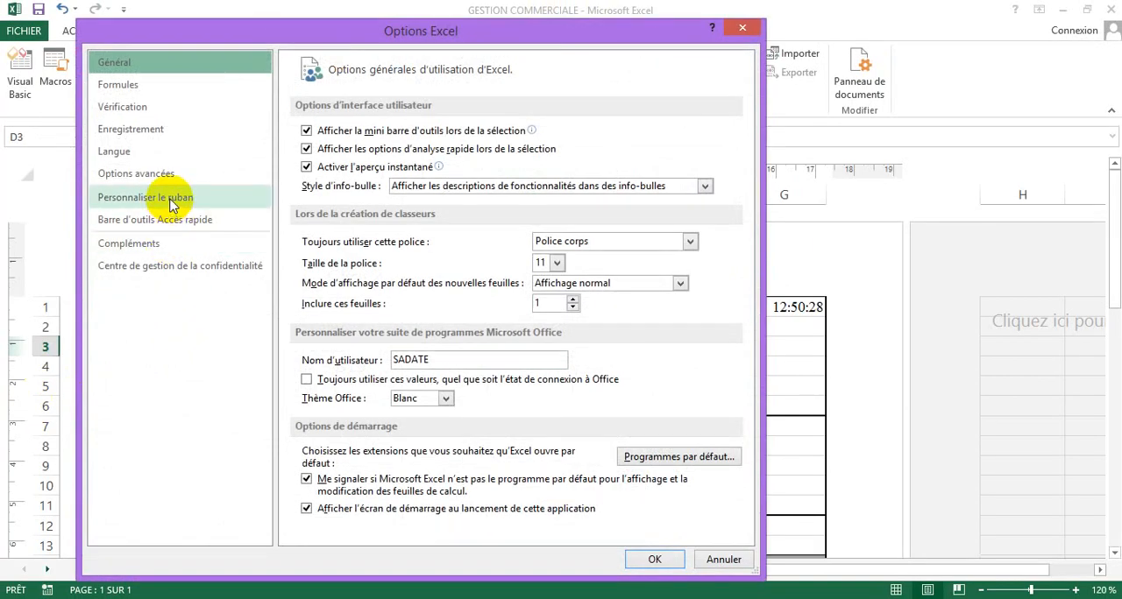
pyautogui.click(174, 203)
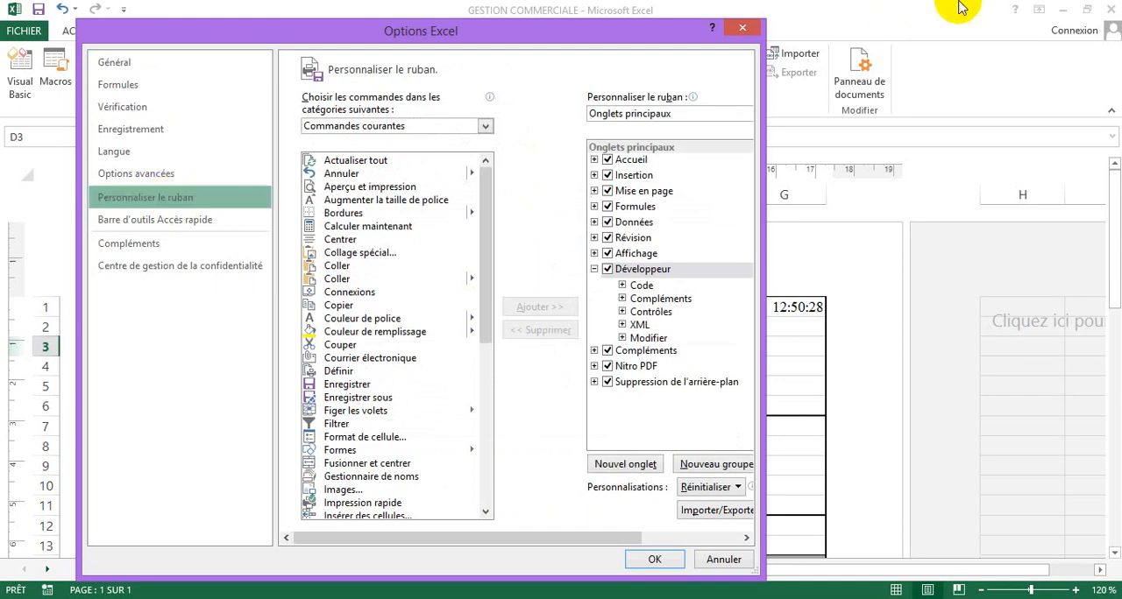
pyautogui.click(608, 351)
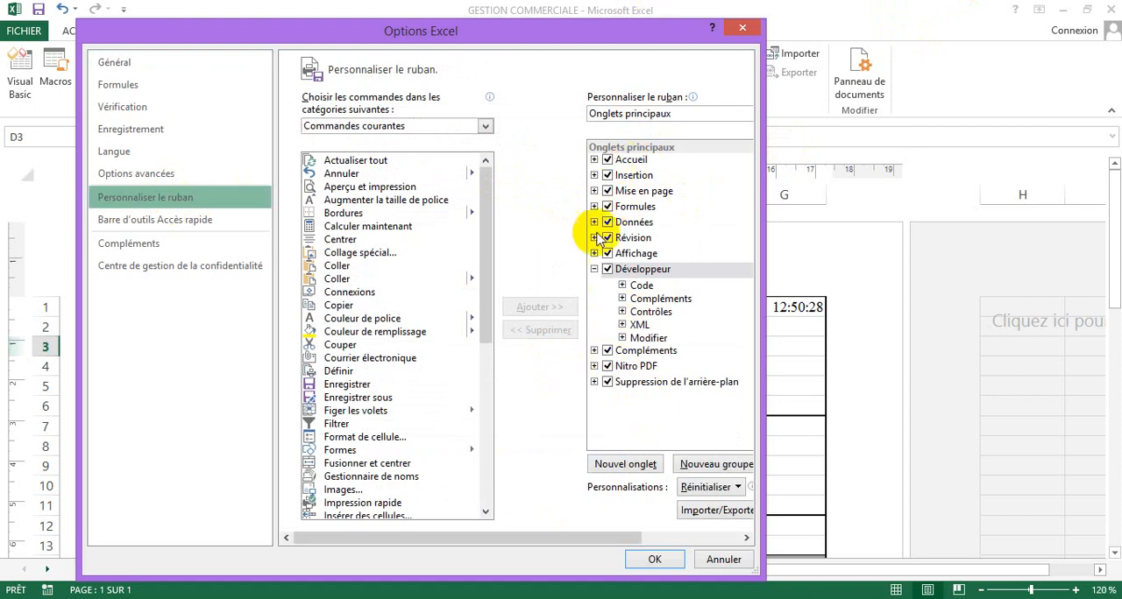
pyautogui.click(607, 269)
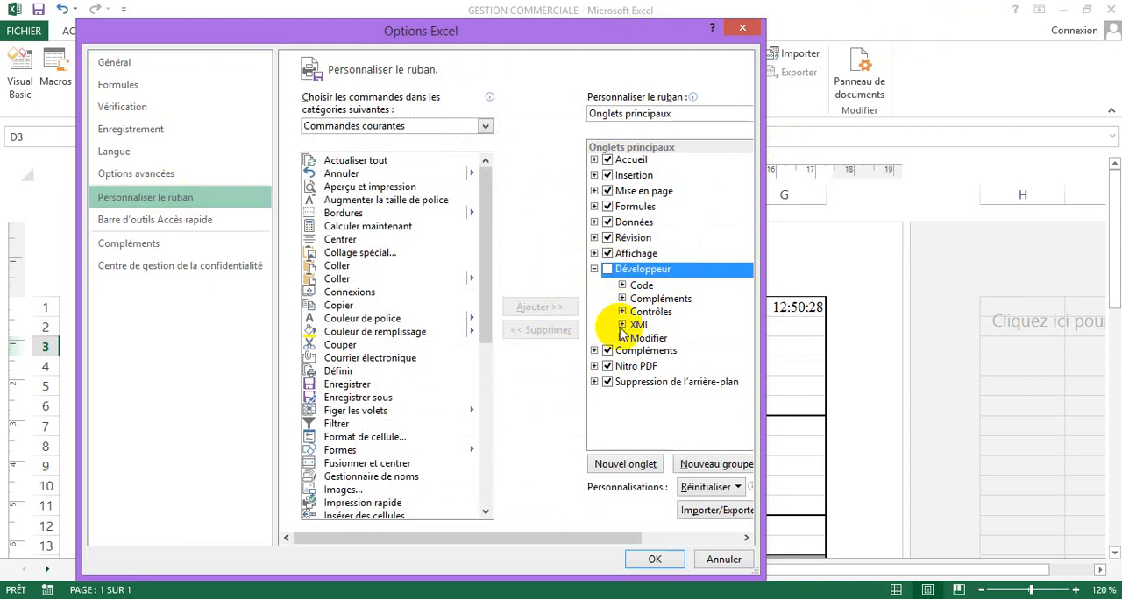
pyautogui.click(608, 270)
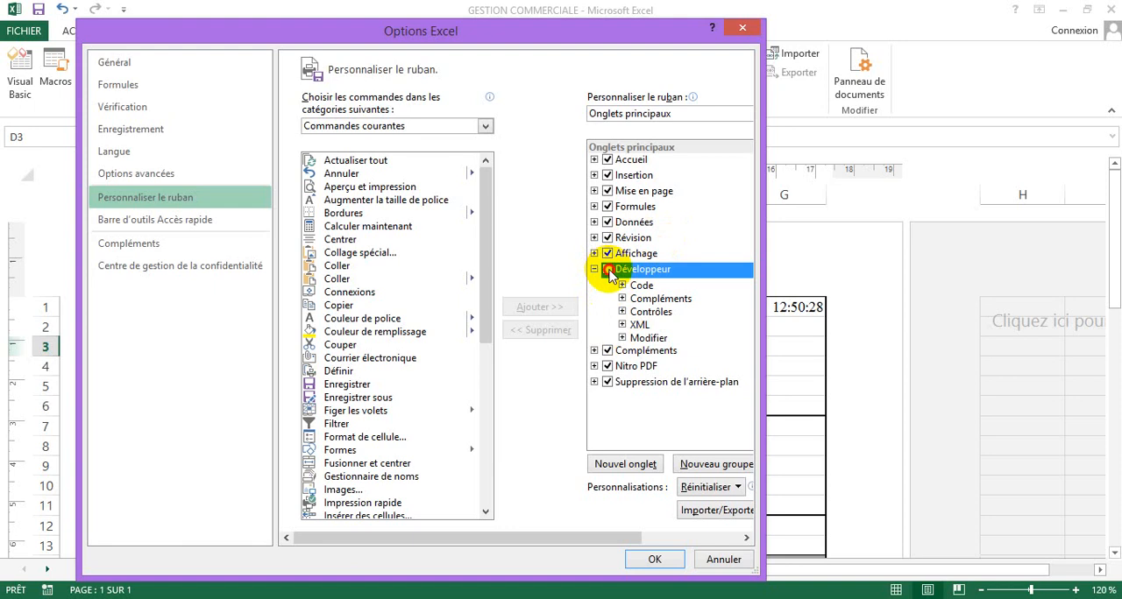
pyautogui.click(644, 559)
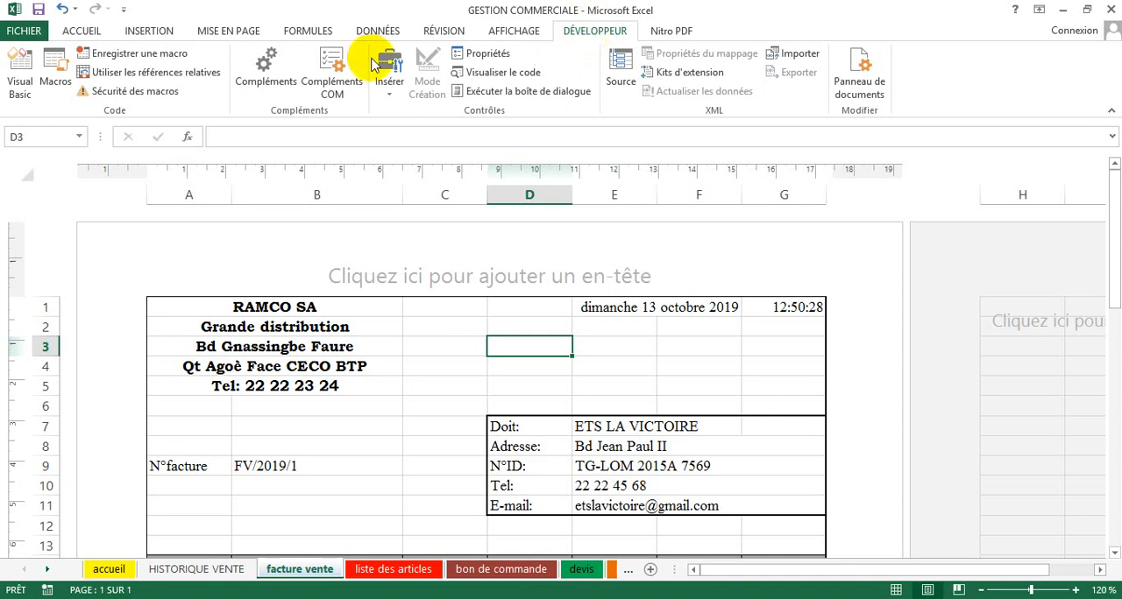
# Step: Start recording a new macro and name it IMPRIMER
pyautogui.click(137, 56)
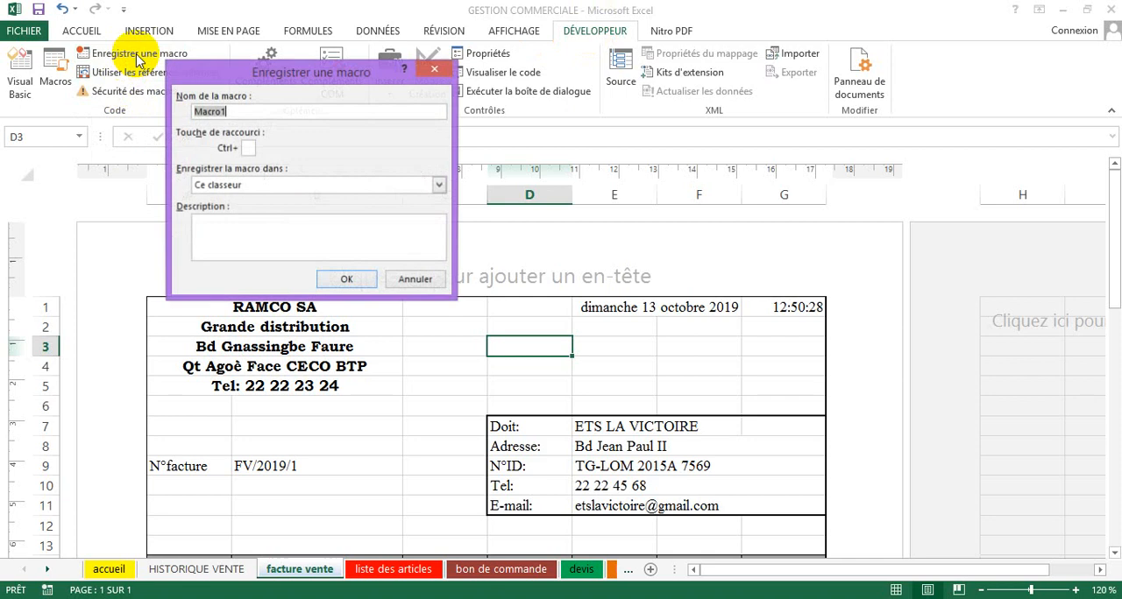
pyautogui.moveTo(273, 81); pyautogui.dragTo(509, 126)
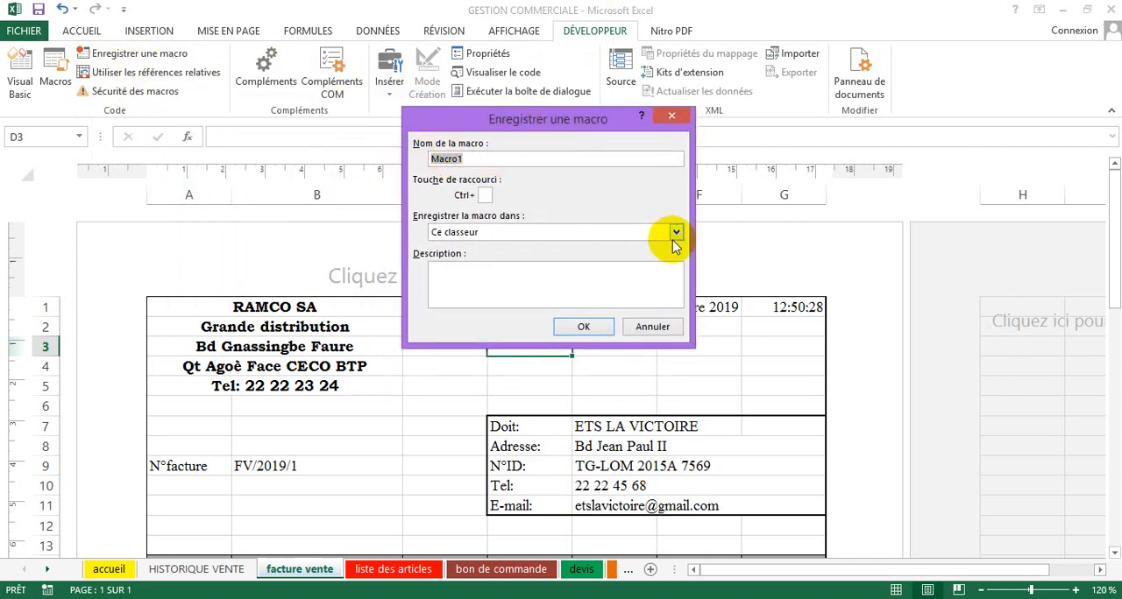
pyautogui.write('i')
pyautogui.write('MPRIMER')
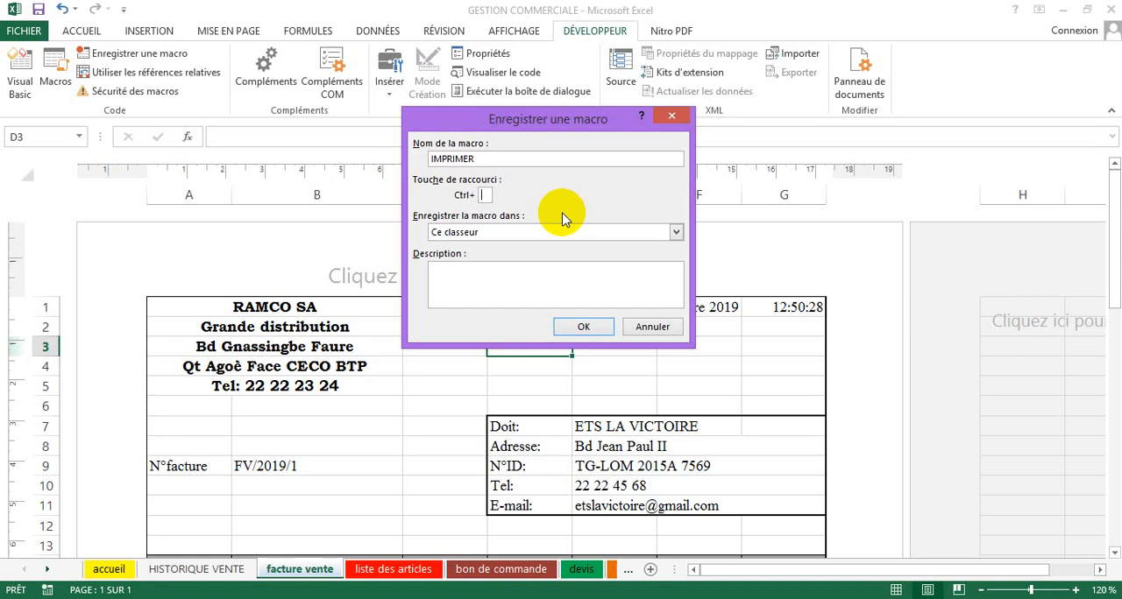
# Step: Assign the letter i as the macro's Ctrl shortcut, store it in Ce classeur and begin the recording
pyautogui.write('D')
pyautogui.press('BackSpace')
pyautogui.write('N')
pyautogui.press('BackSpace')
pyautogui.write('L')
pyautogui.press('BackSpace')
pyautogui.write('M')
pyautogui.press('BackSpace')
pyautogui.write('Q')
pyautogui.press('BackSpace')
pyautogui.write('i')
pyautogui.click(464, 279)
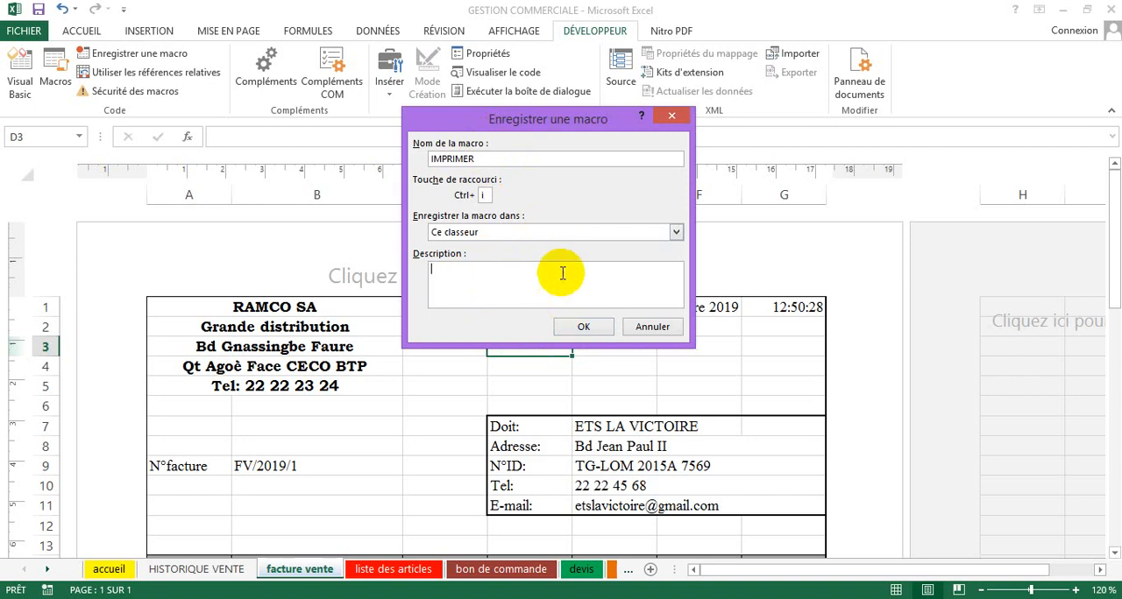
pyautogui.click(584, 329)
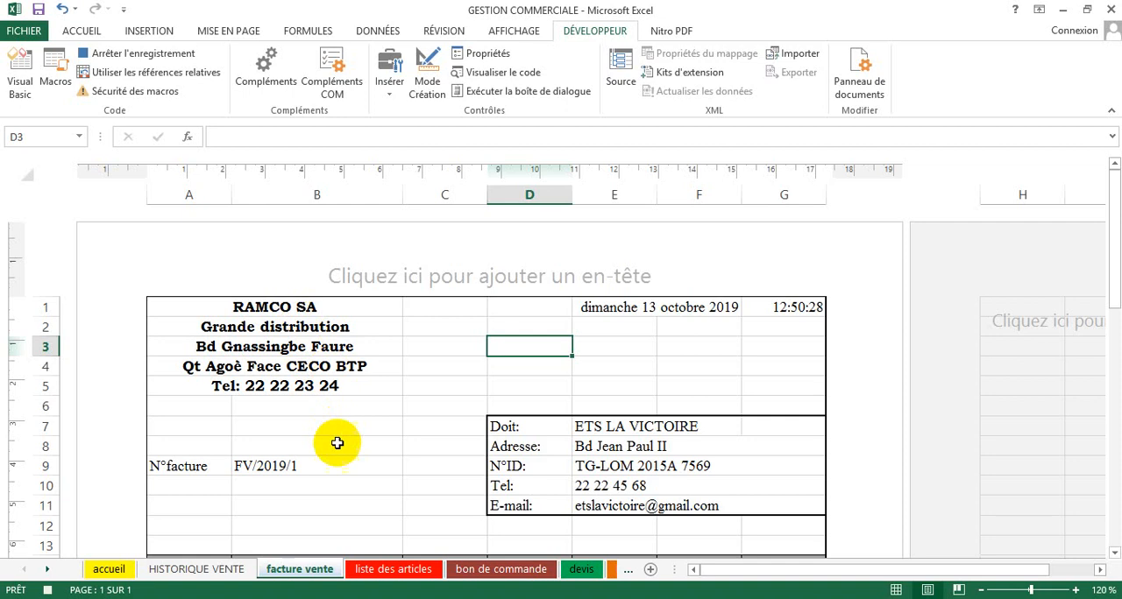
# Step: Select the whole invoice from cell A1 through column G, row 46
pyautogui.scroll(-3, 339, 438)
pyautogui.scroll(2, 335, 435)
pyautogui.scroll(2, 335, 434)
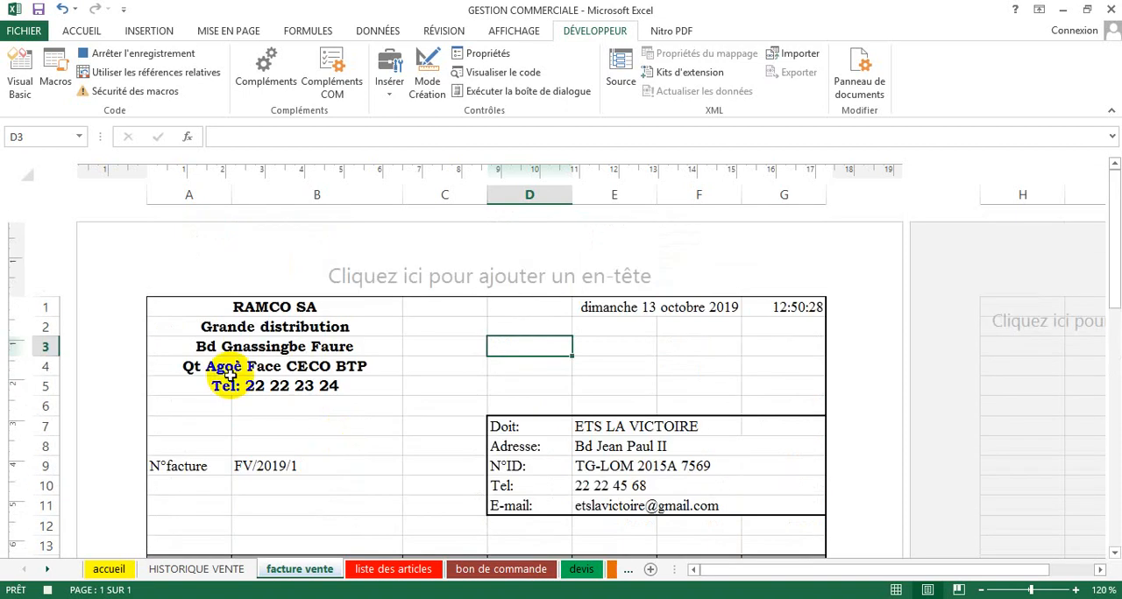
pyautogui.scroll(-3, 277, 384)
pyautogui.scroll(-5, 277, 384)
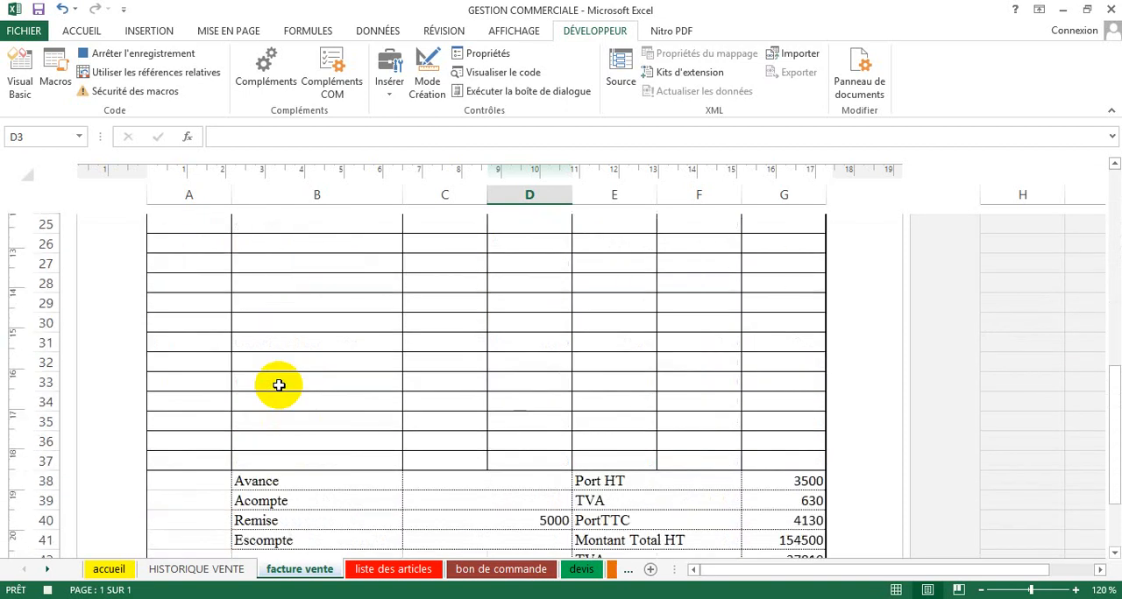
pyautogui.scroll(-2, 277, 384)
pyautogui.scroll(9, 277, 384)
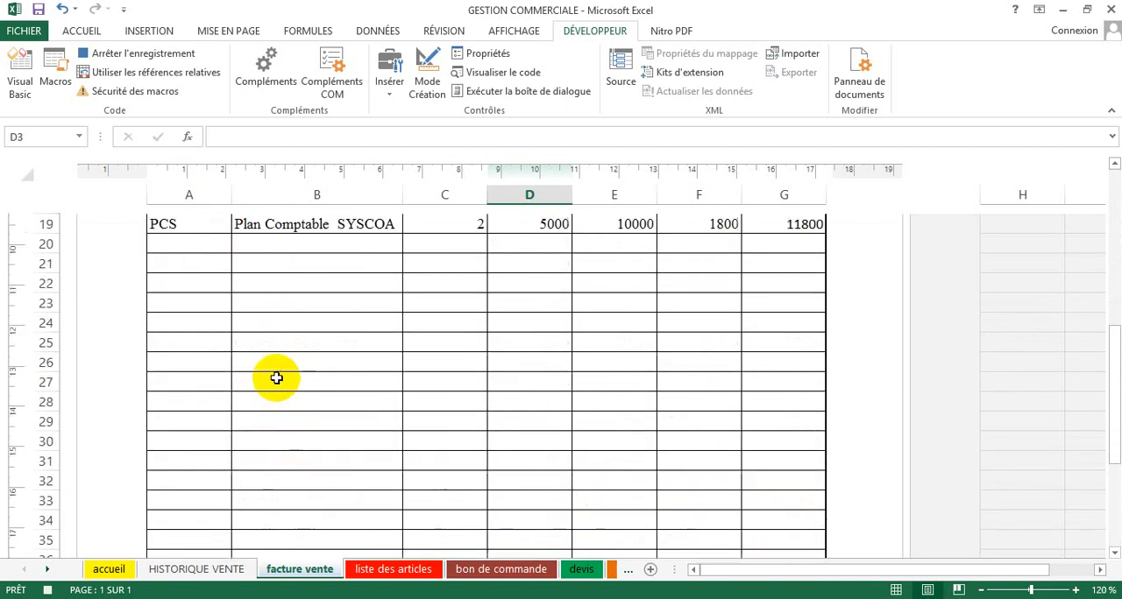
pyautogui.scroll(2, 274, 368)
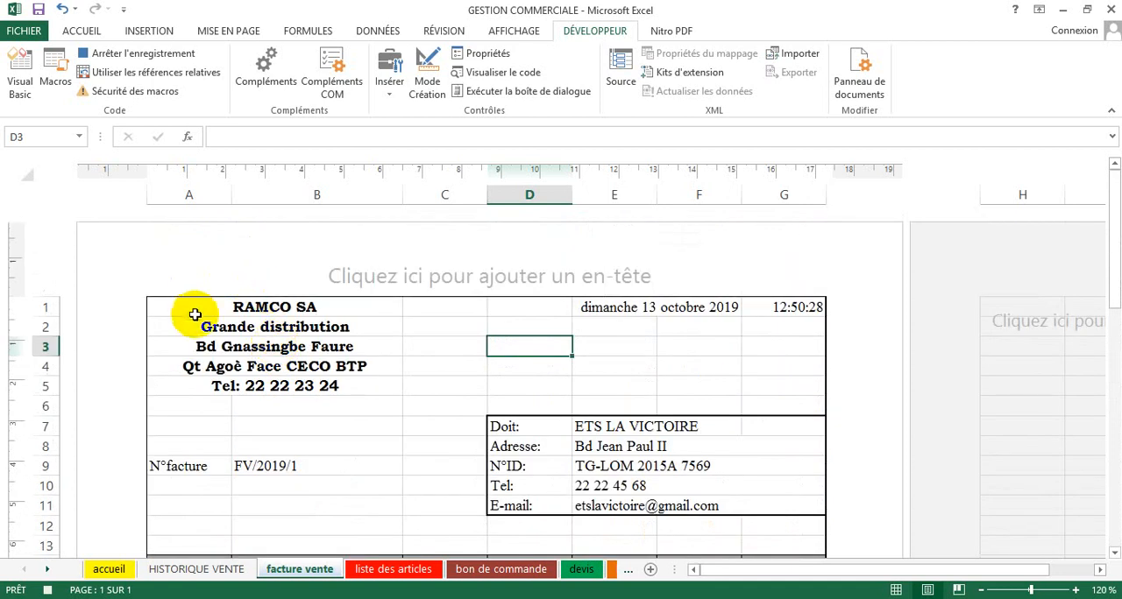
pyautogui.moveTo(180, 310); pyautogui.dragTo(263, 327)
pyautogui.moveTo(458, 395); pyautogui.dragTo(657, 514)
pyautogui.scroll(-2, 656, 512)
pyautogui.scroll(-2, 641, 470)
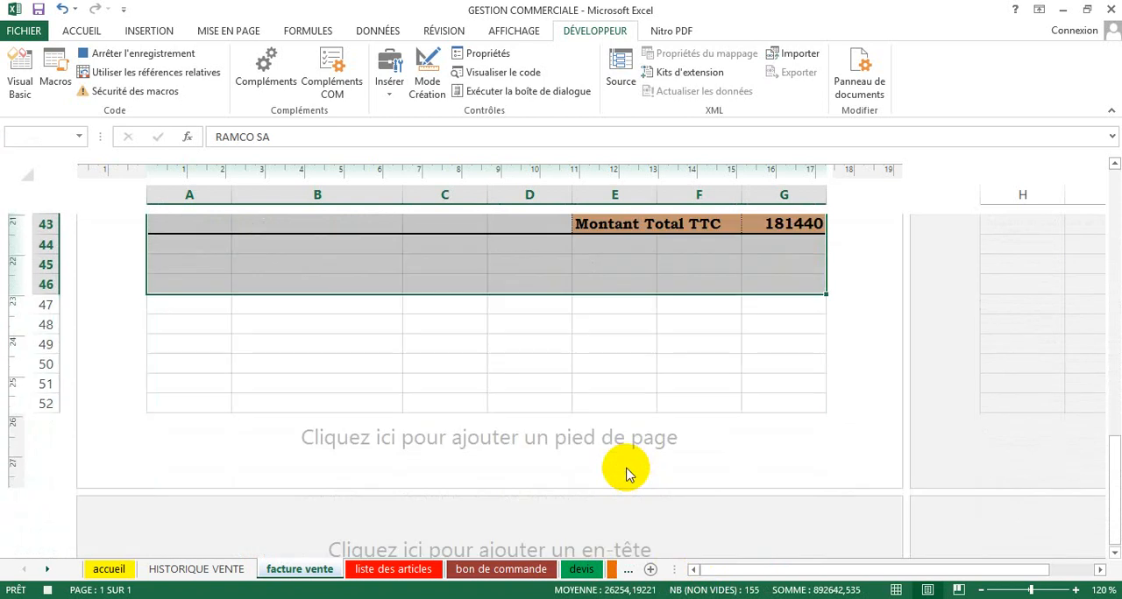
pyautogui.scroll(1, 625, 466)
pyautogui.scroll(1, 625, 465)
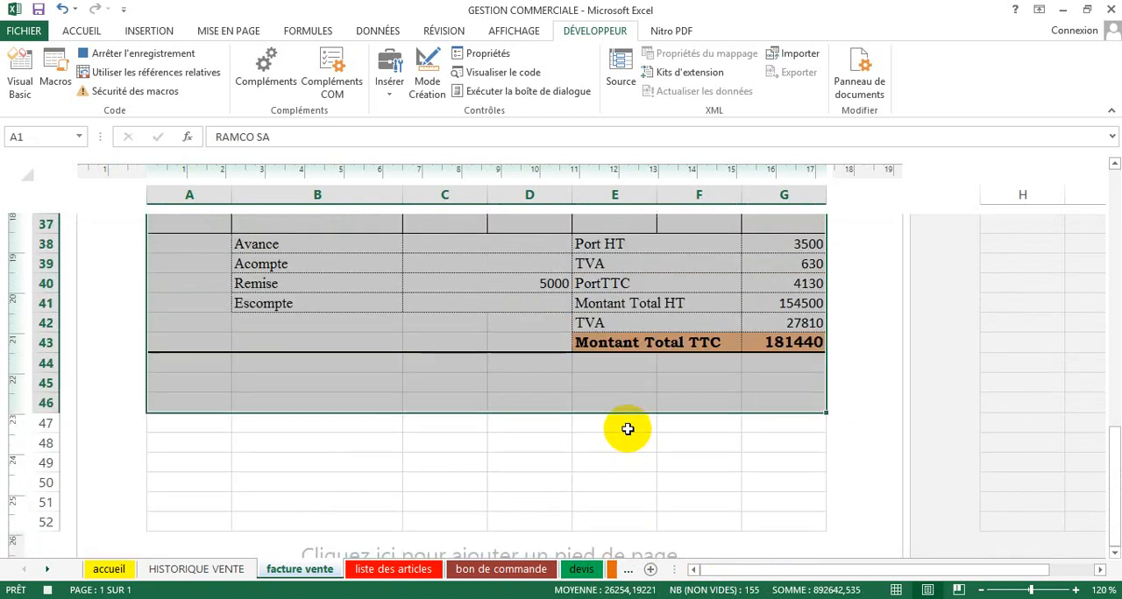
pyautogui.scroll(2, 623, 424)
pyautogui.scroll(11, 623, 424)
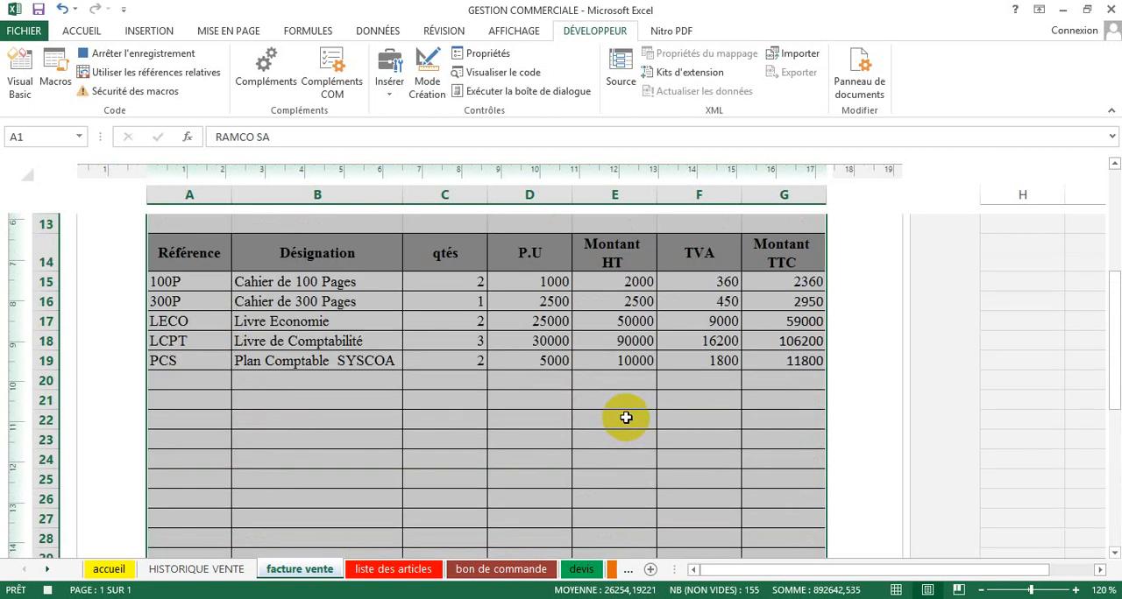
# Step: Print the active invoice sheet with the Microsoft XPS Document Writer printer
pyautogui.click(15, 33)
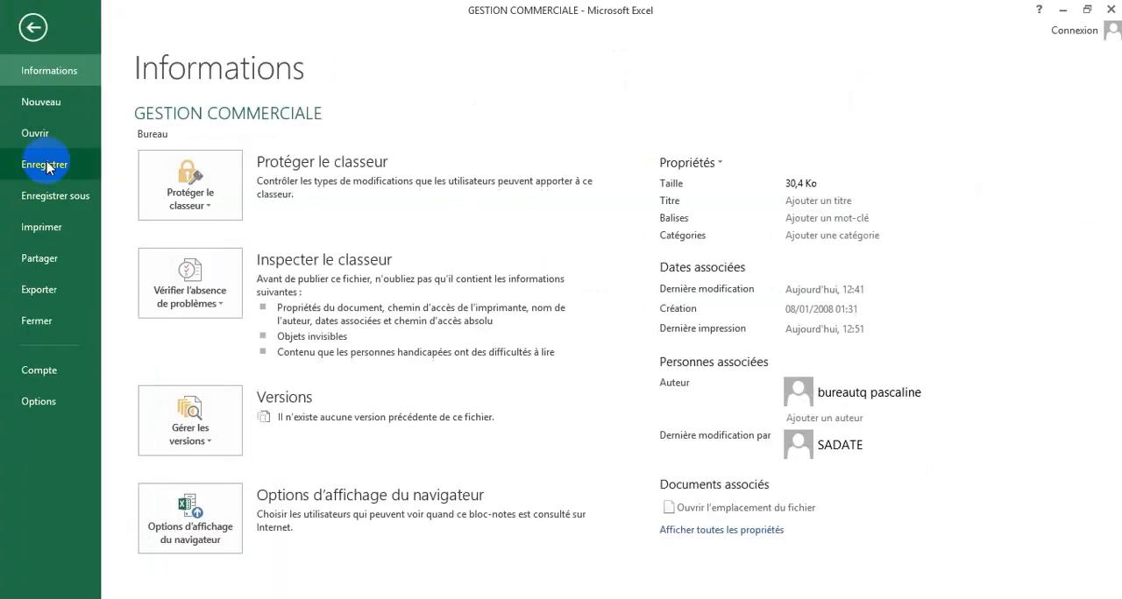
pyautogui.click(41, 227)
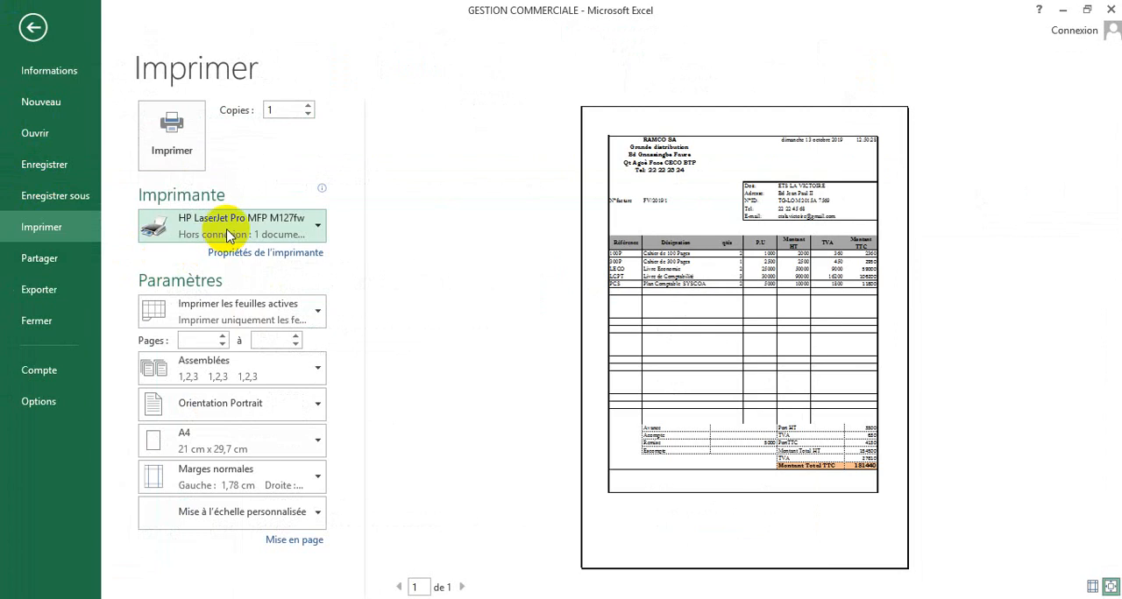
pyautogui.moveTo(226, 235)
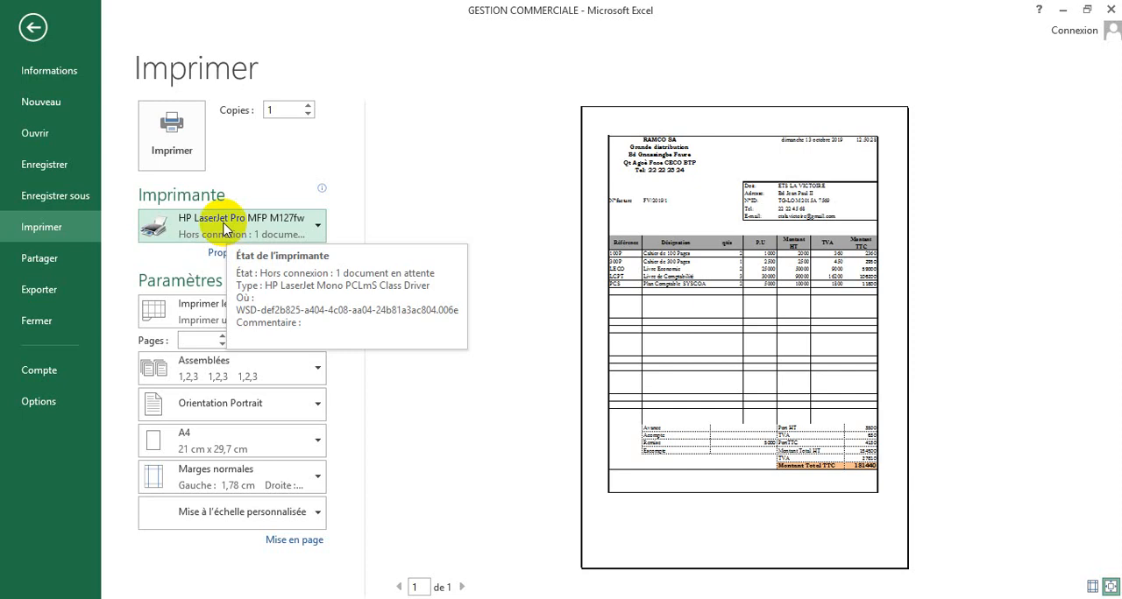
pyautogui.click(224, 229)
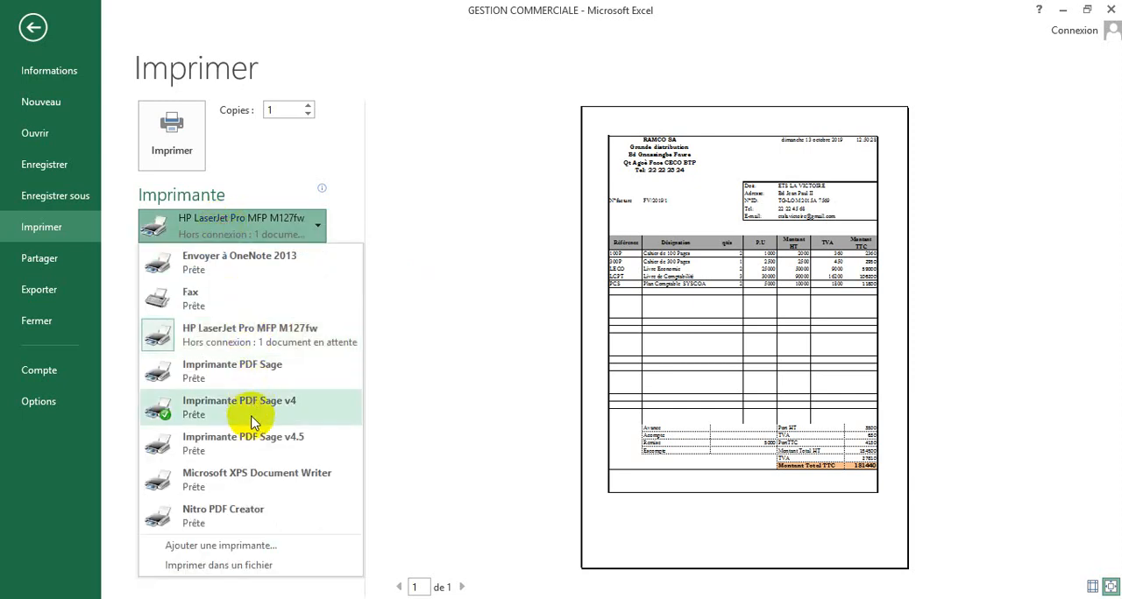
pyautogui.click(237, 477)
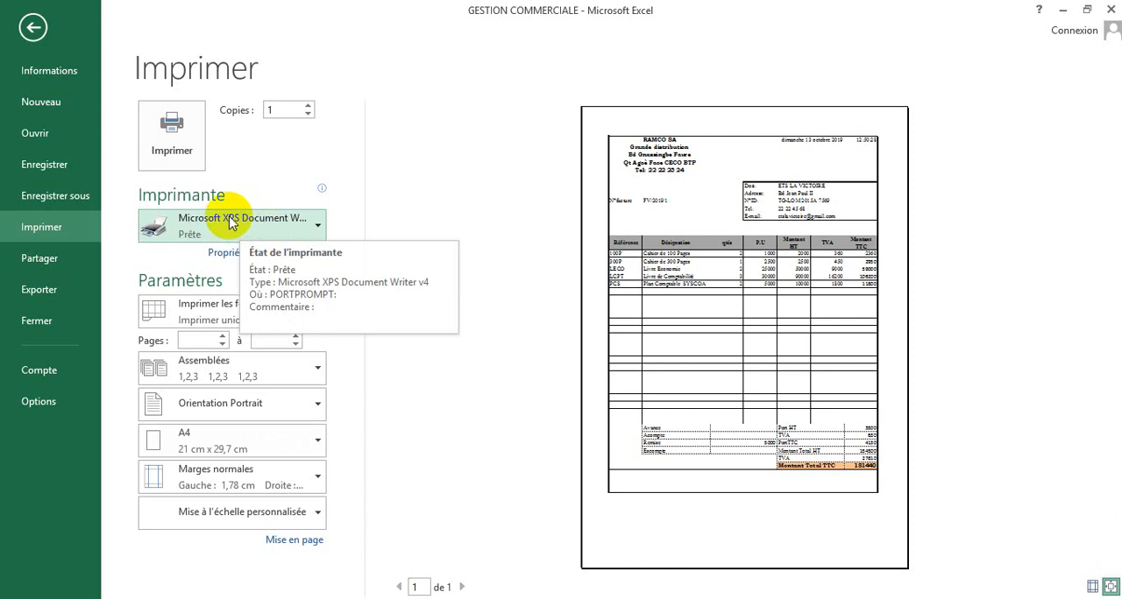
pyautogui.click(205, 336)
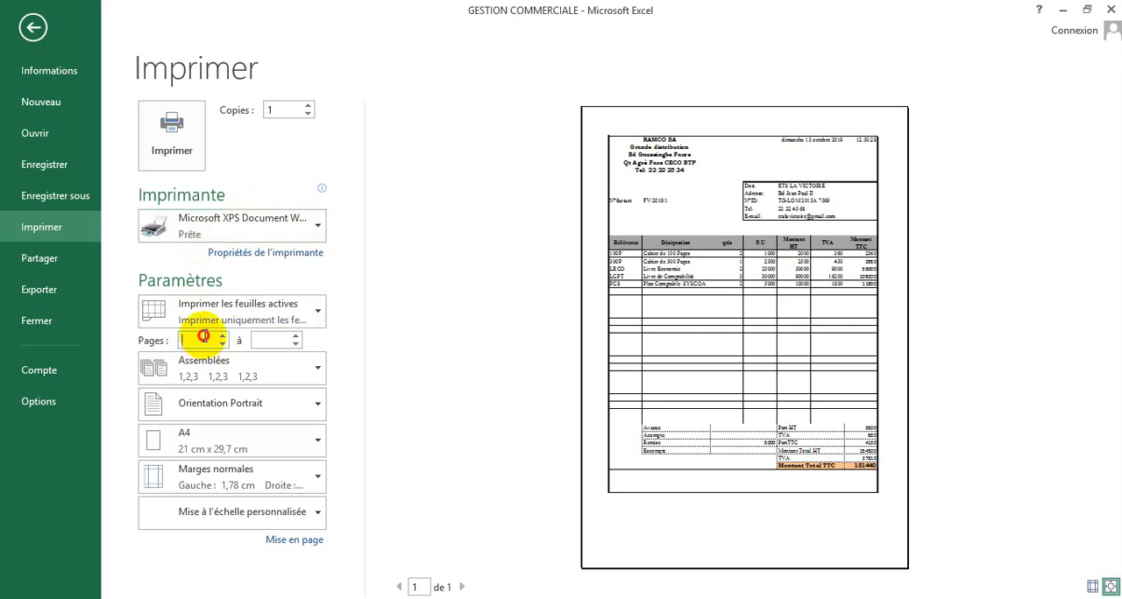
pyautogui.click(257, 340)
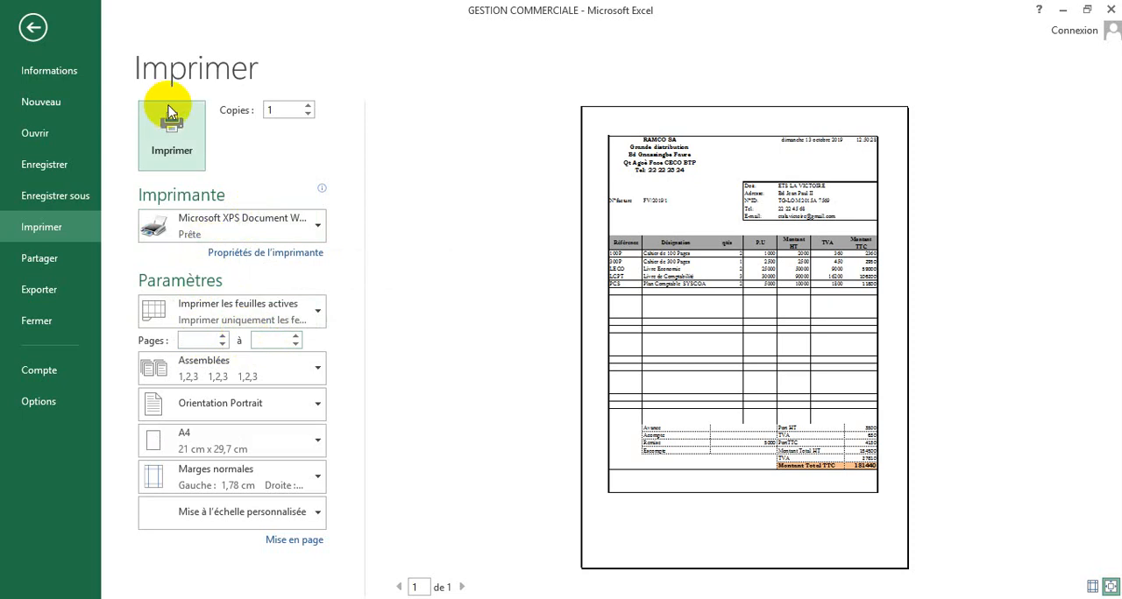
pyautogui.click(187, 145)
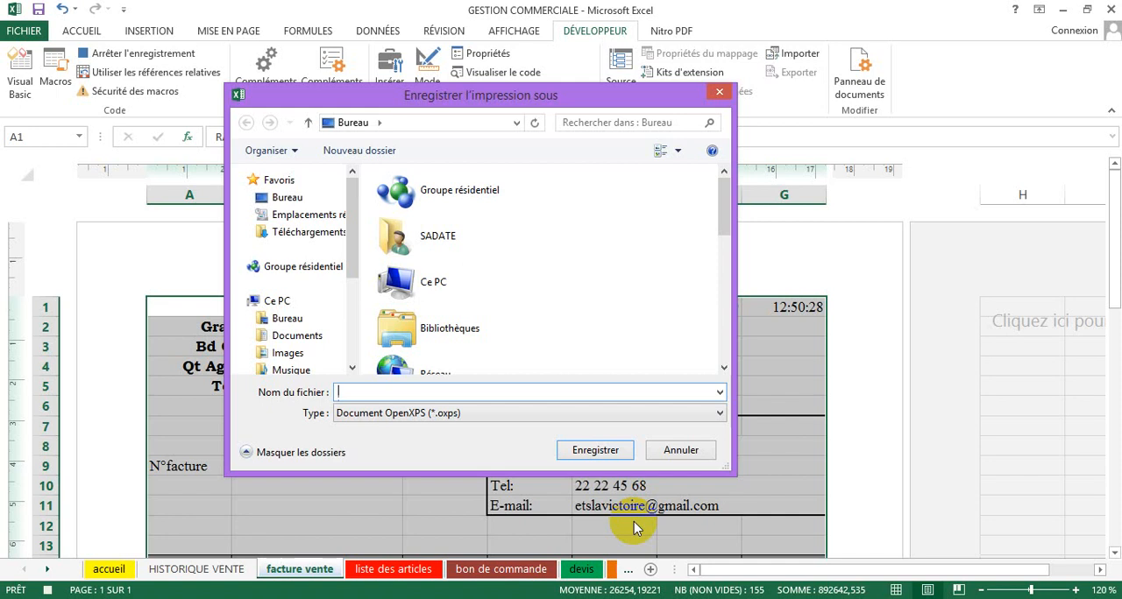
# Step: Save the print output on the desktop (Bureau) as an OpenXPS document named fact vte
pyautogui.write('fv')
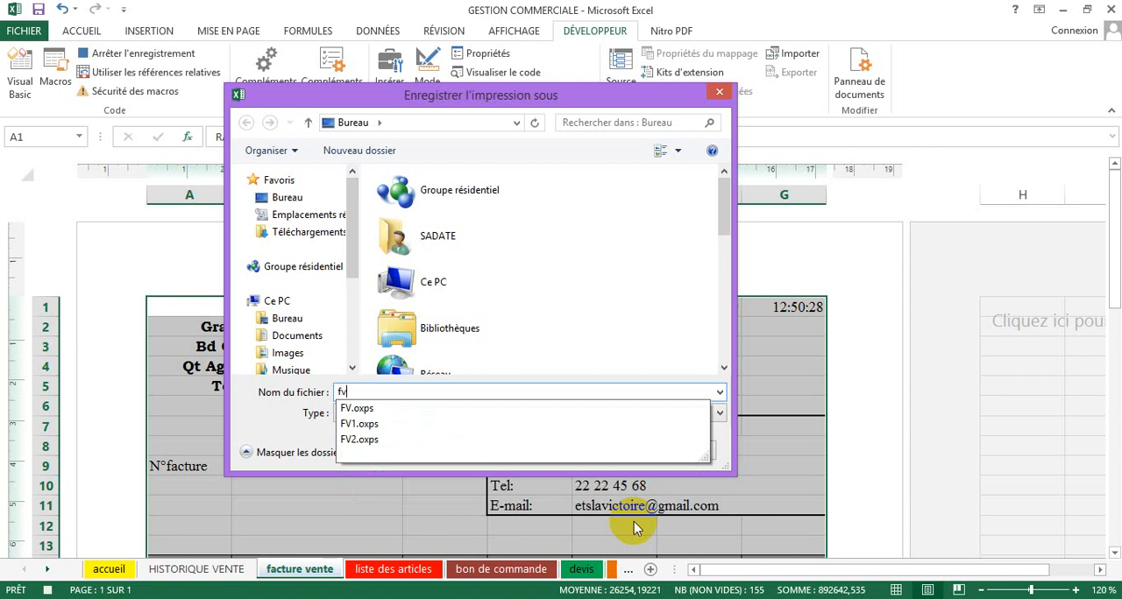
pyautogui.press('BackSpace')
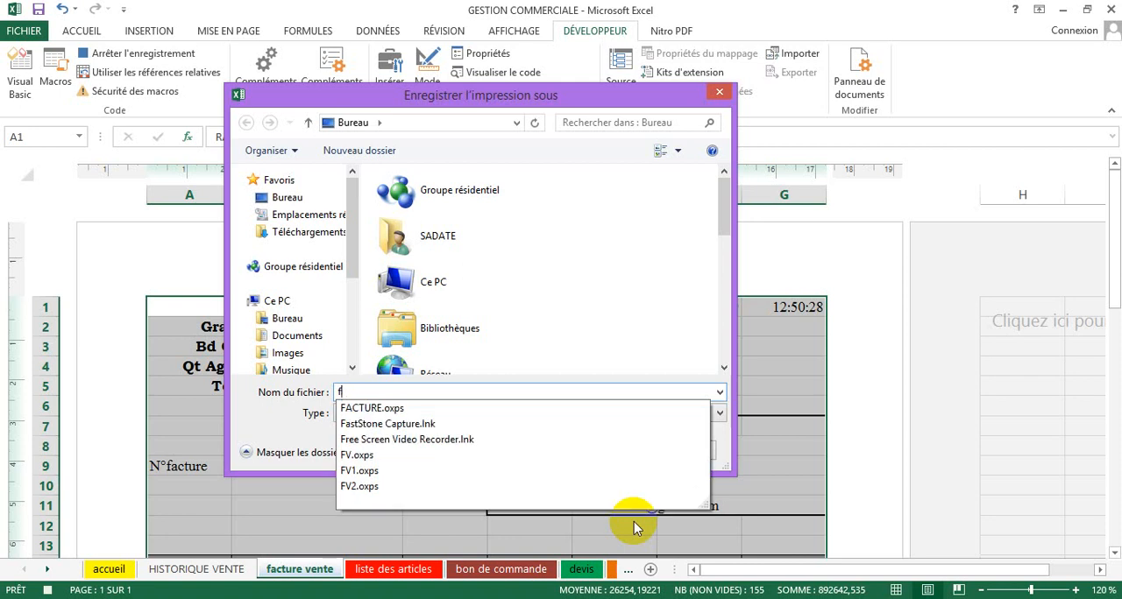
pyautogui.write('act')
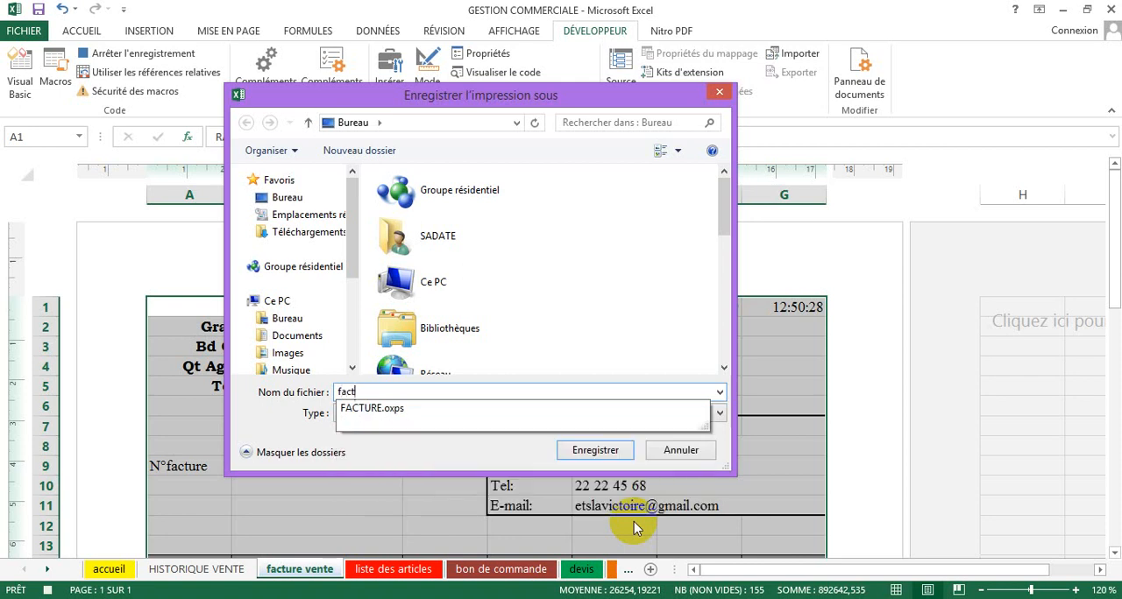
pyautogui.write(' vte')
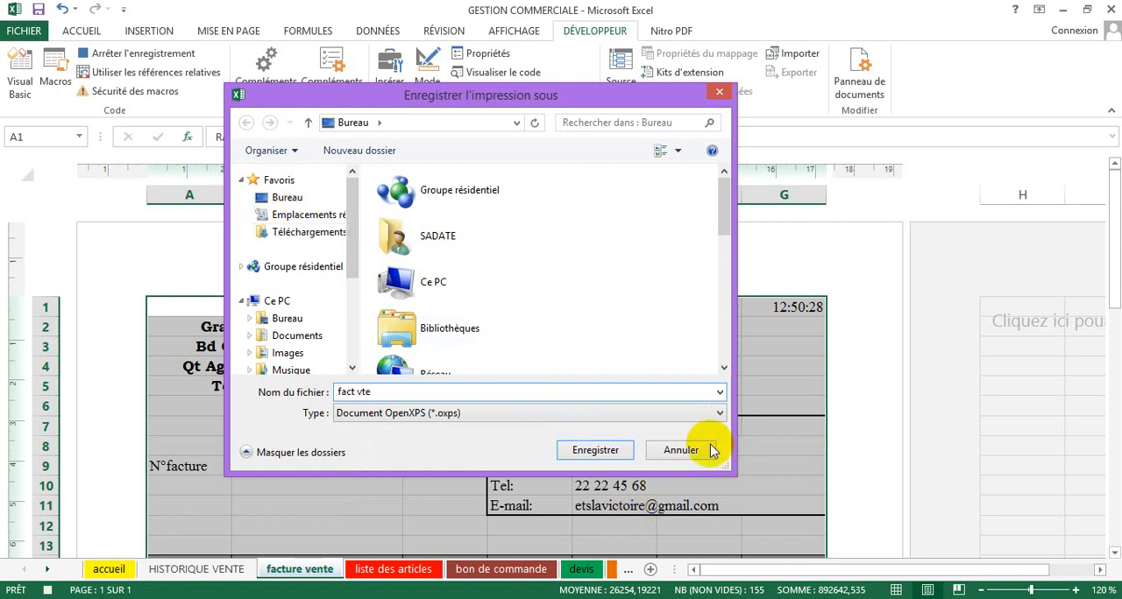
pyautogui.click(618, 447)
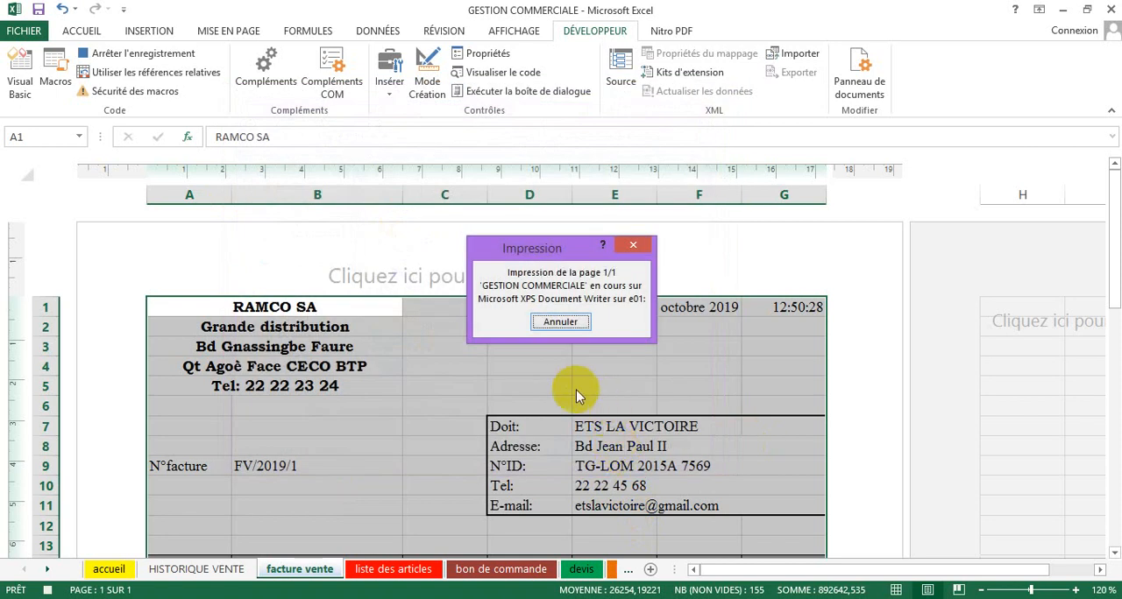
# Step: Clear the invoice selection by selecting cell C2, and stop recording the macro
pyautogui.click(443, 328)
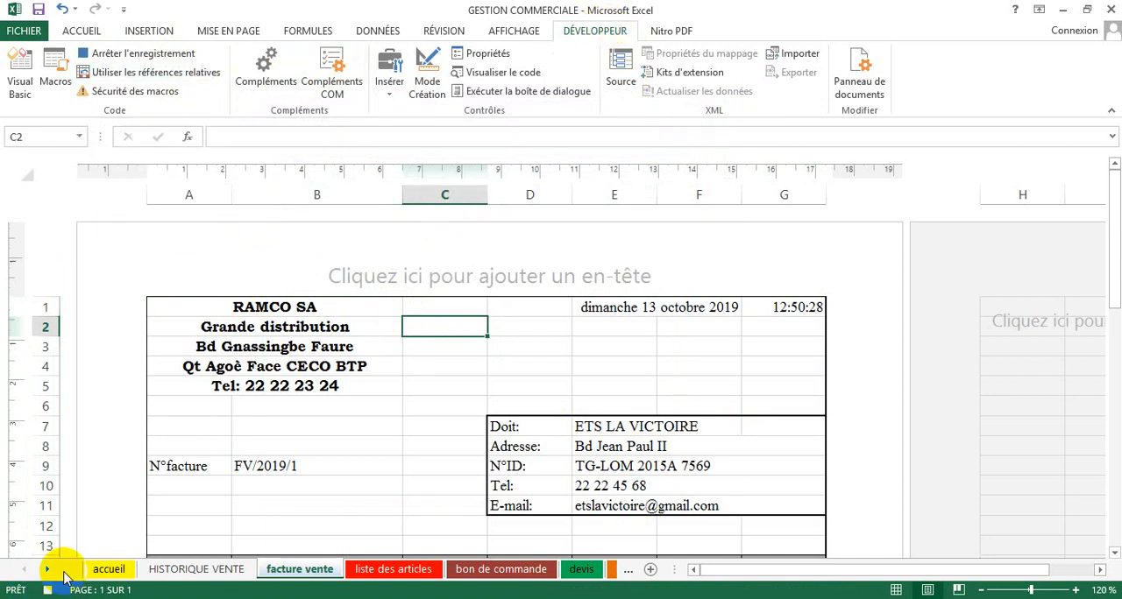
pyautogui.click(148, 54)
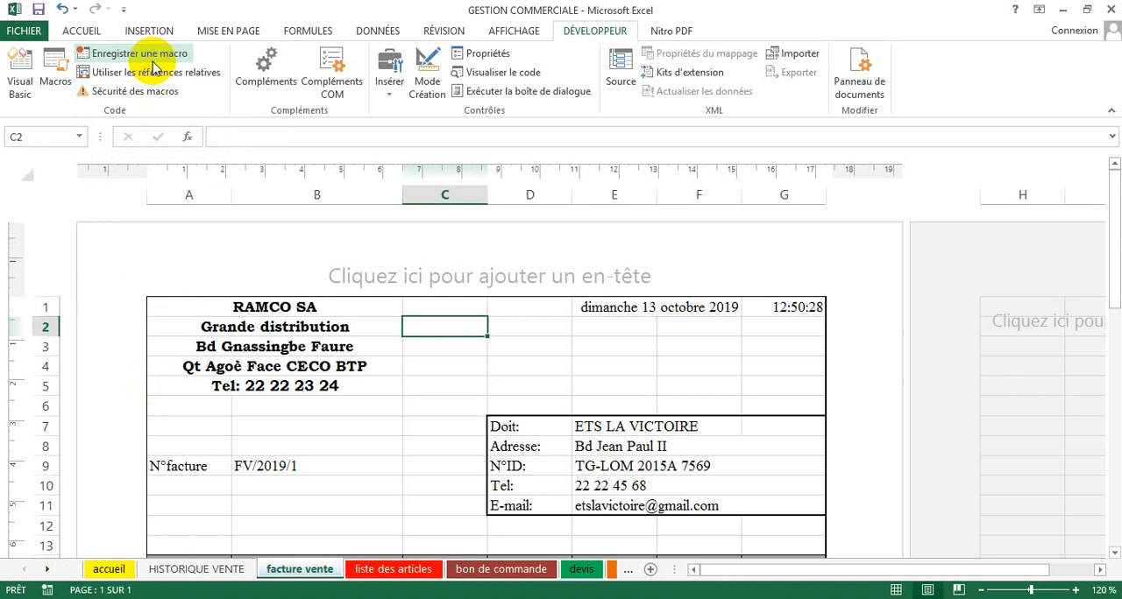
pyautogui.click(459, 403)
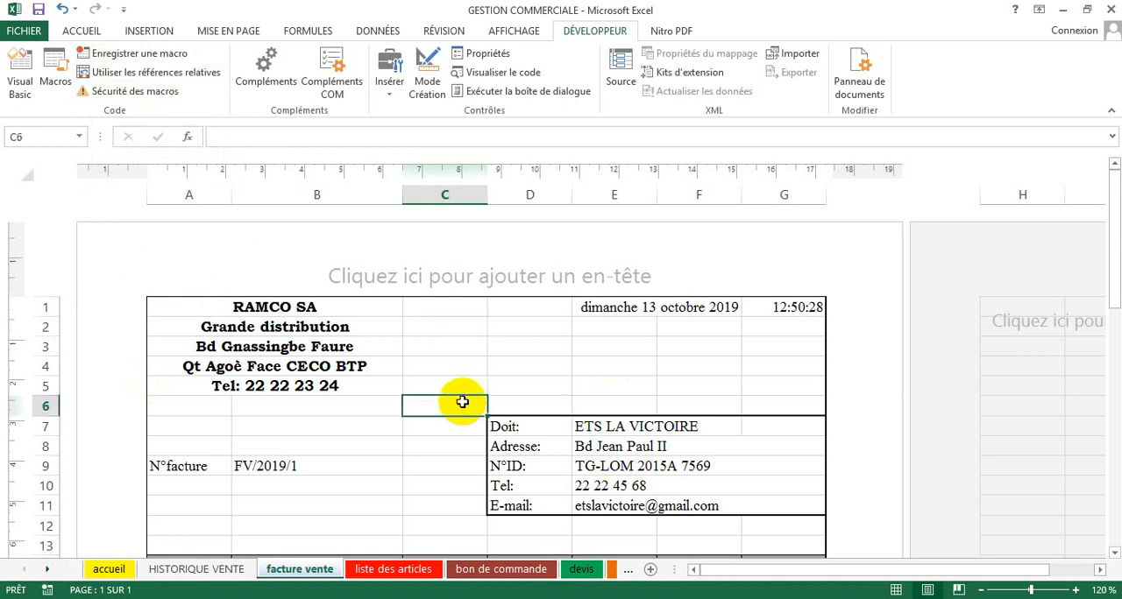
pyautogui.scroll(-3, 438, 426)
pyautogui.scroll(3, 418, 453)
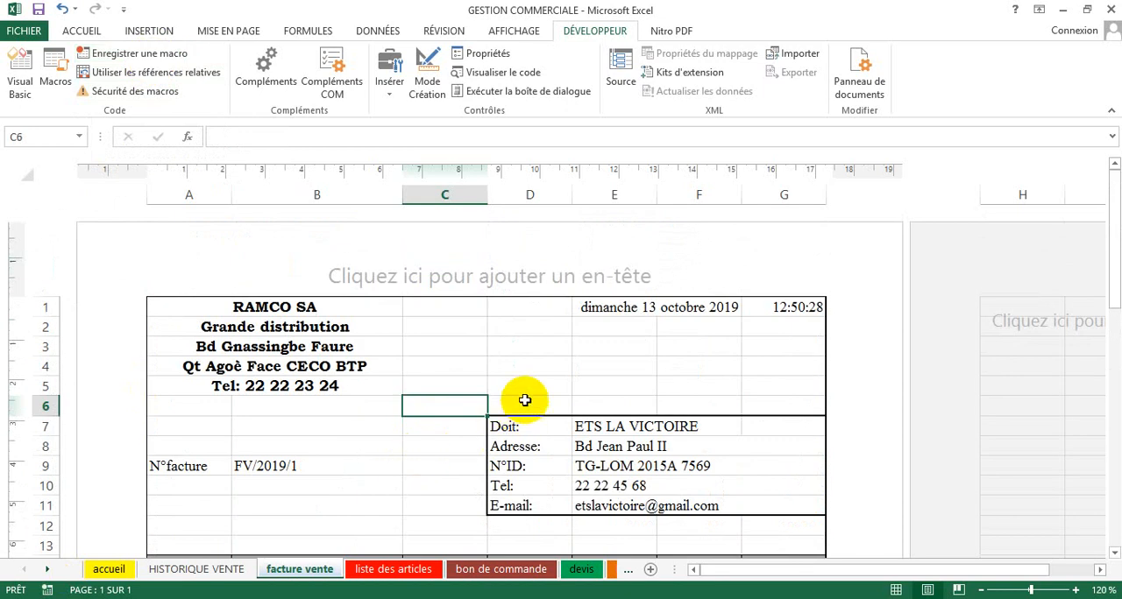
# Step: Run the IMPRIMER macro with its shortcut and save the printed invoice on the desktop as gh
pyautogui.click(526, 388)
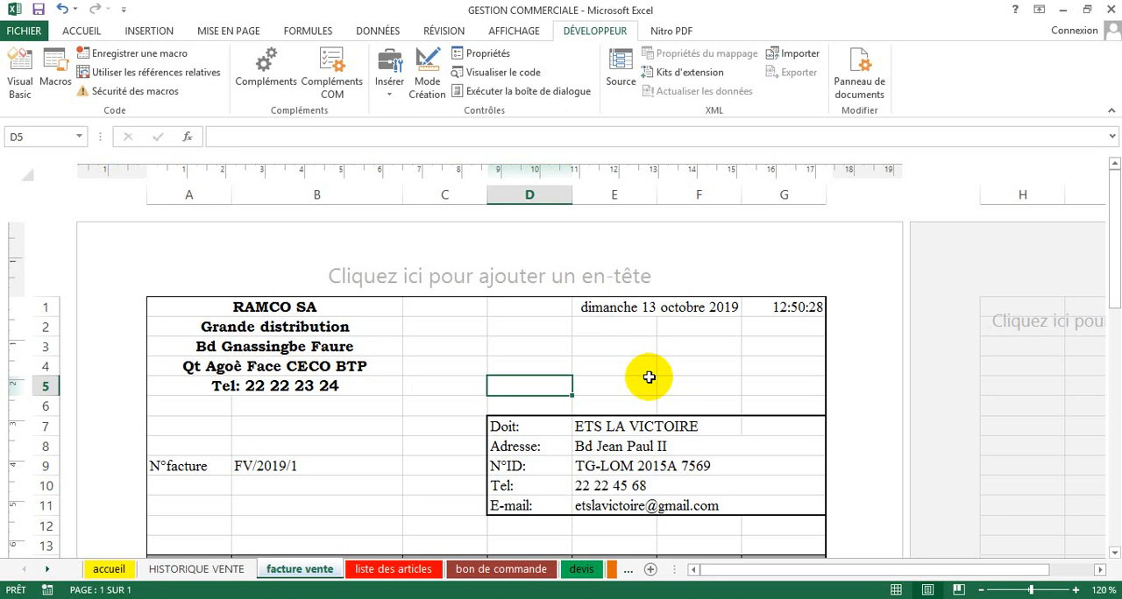
pyautogui.click(649, 377)
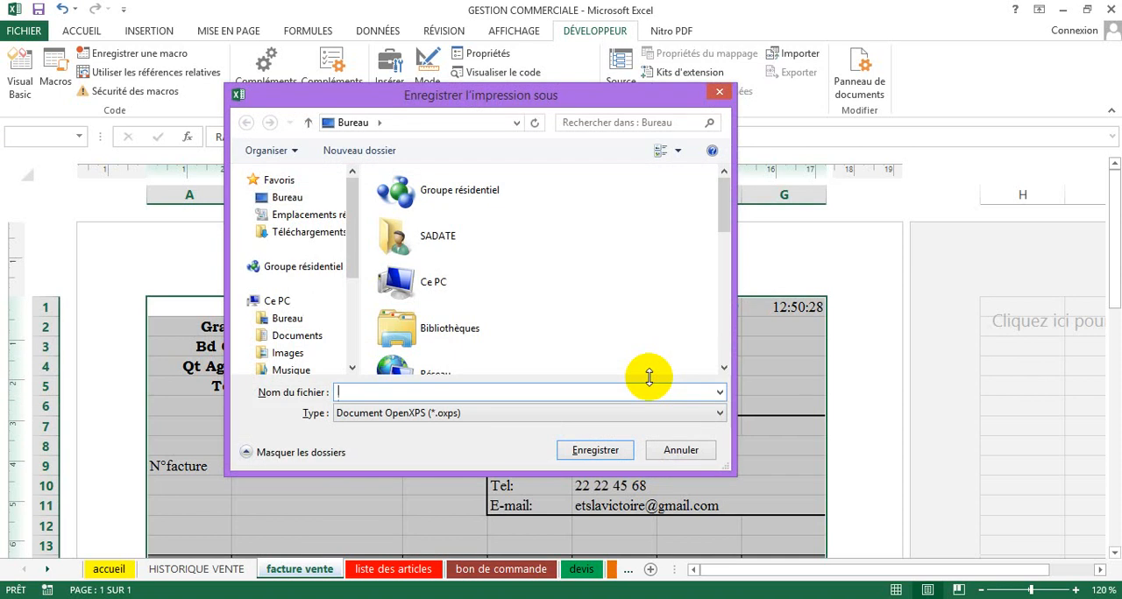
pyautogui.write('gh')
pyautogui.click(603, 452)
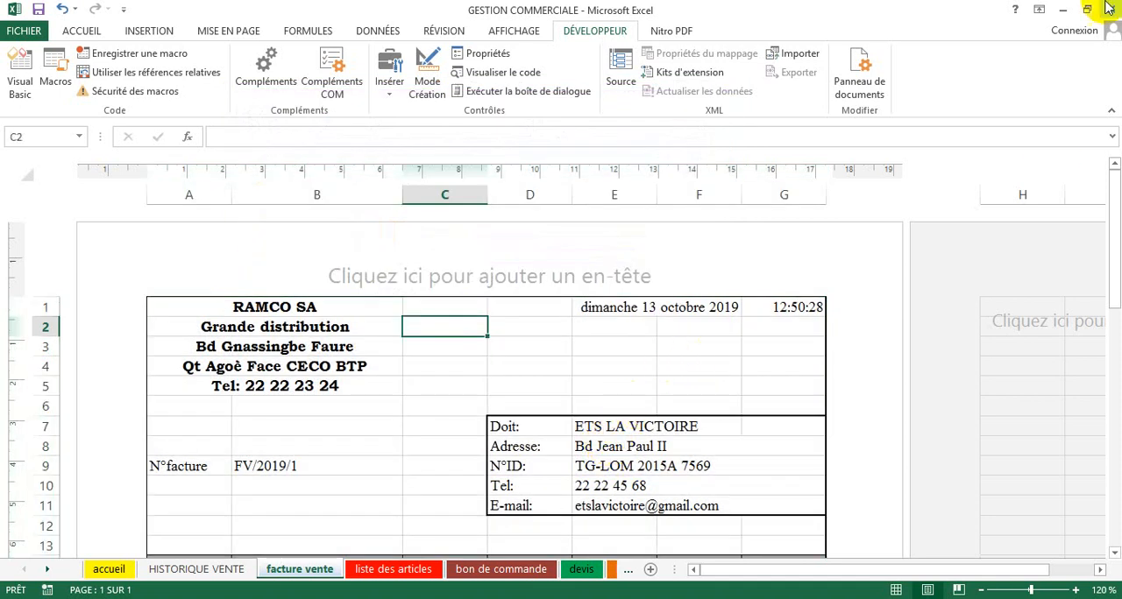
# Step: Minimize the workbook, open the fact vte file from the desktop and look through the whole printed invoice
pyautogui.click(1062, 9)
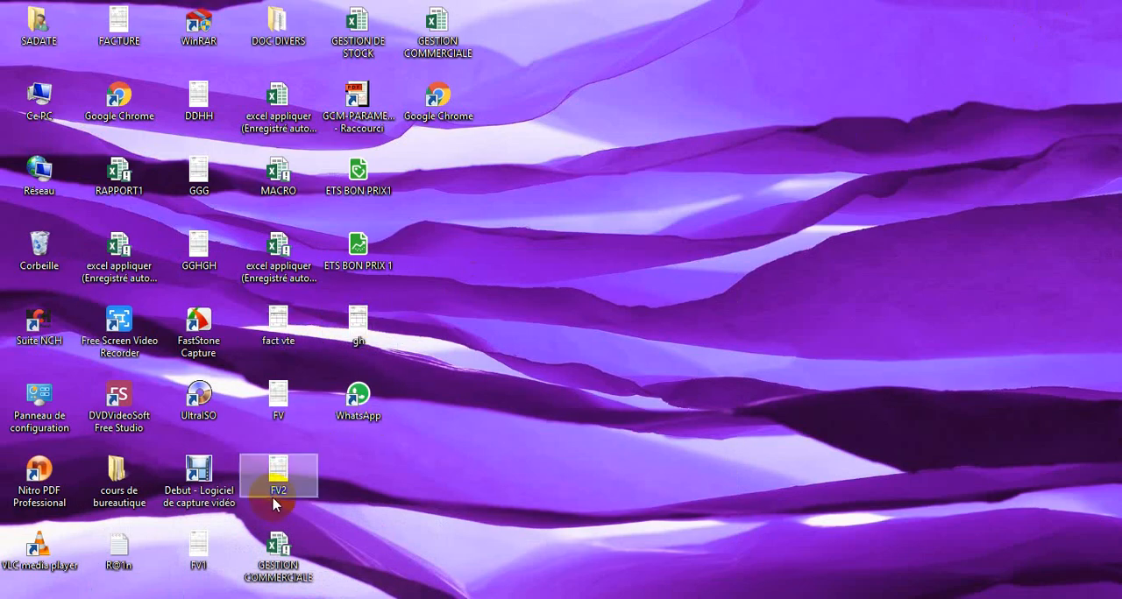
pyautogui.doubleClick(287, 337)
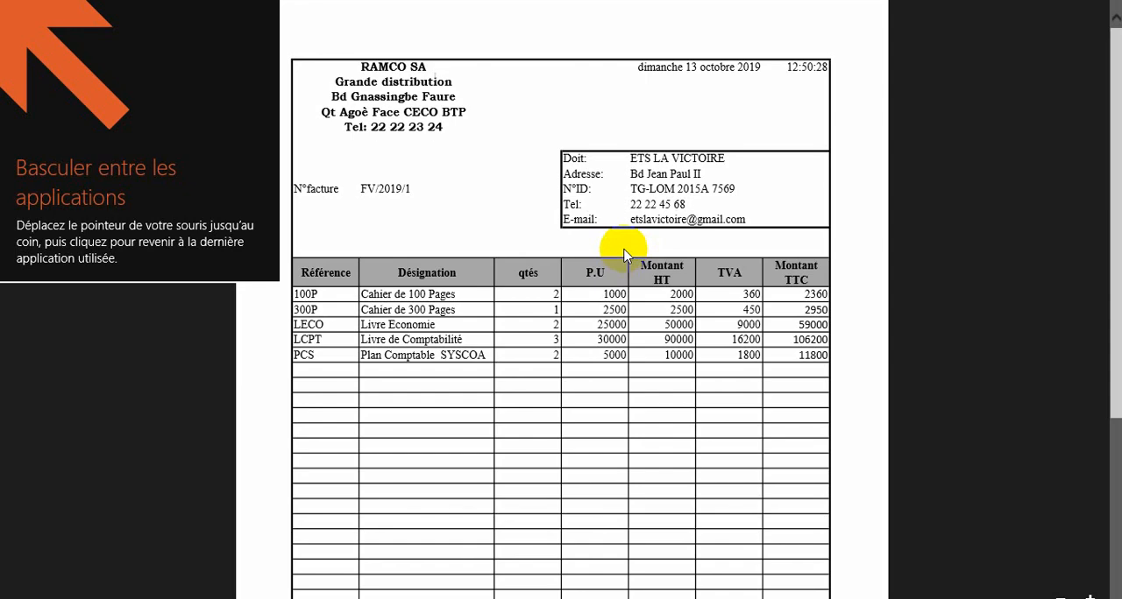
pyautogui.scroll(-5, 624, 255)
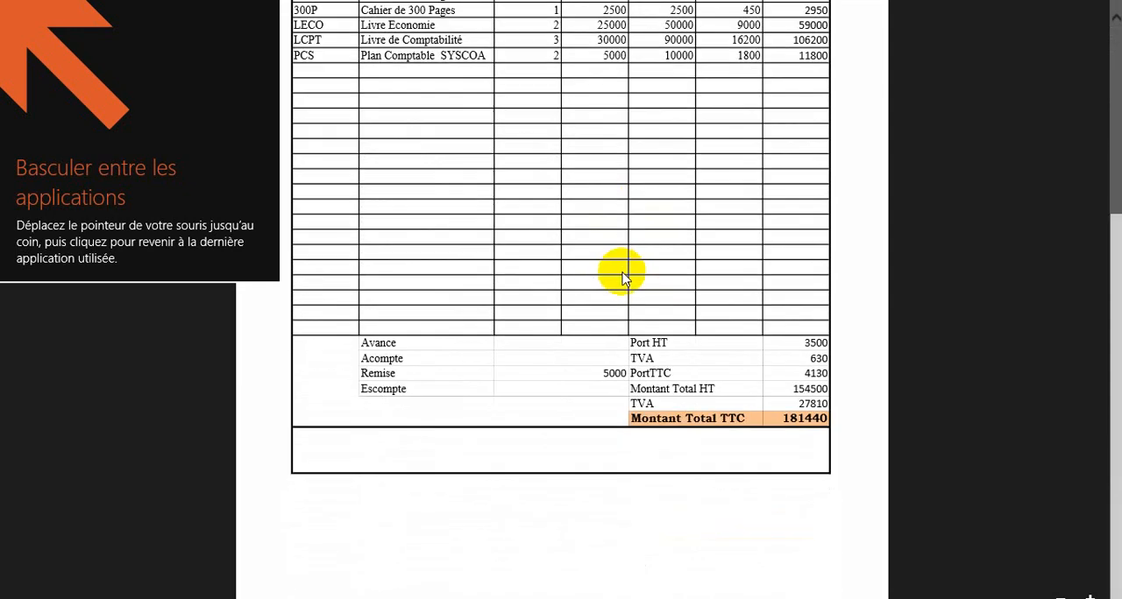
pyautogui.scroll(5, 621, 279)
pyautogui.moveTo(1047, 12)
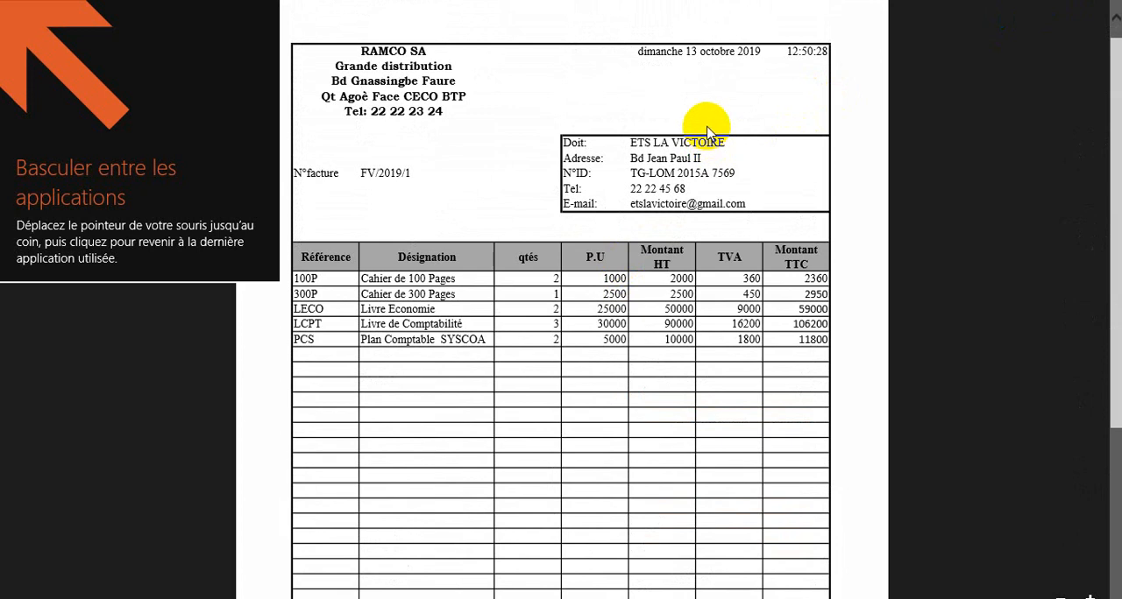
# Step: Open the gh file from the desktop to check the printed invoice, and return to the GESTION COMMERCIALE workbook in Excel
pyautogui.press('super+d')
pyautogui.doubleClick(361, 321)
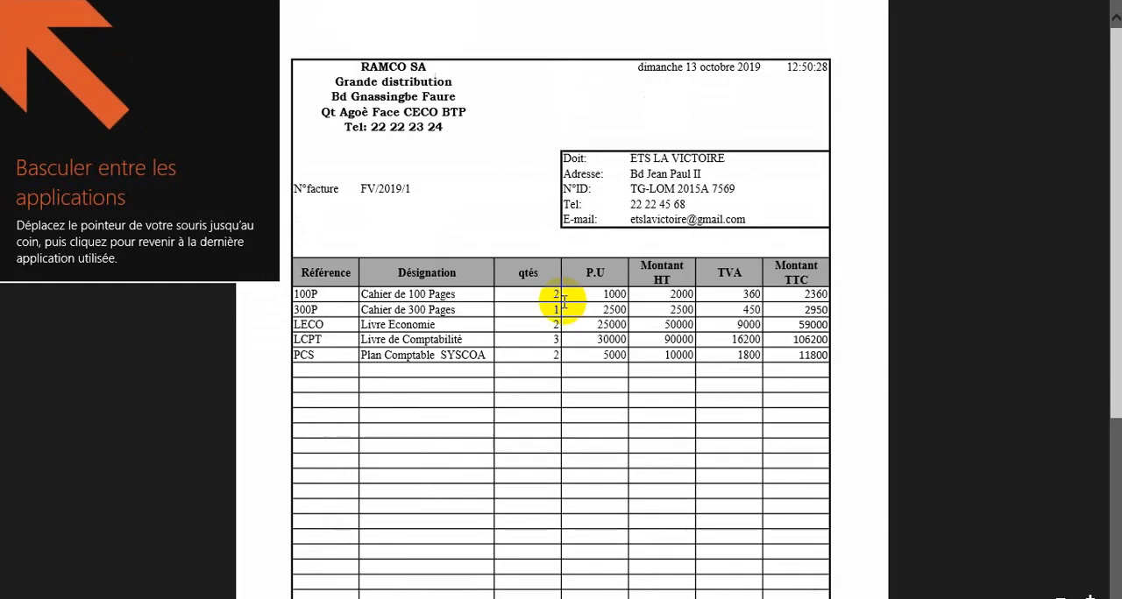
pyautogui.press('super+d')
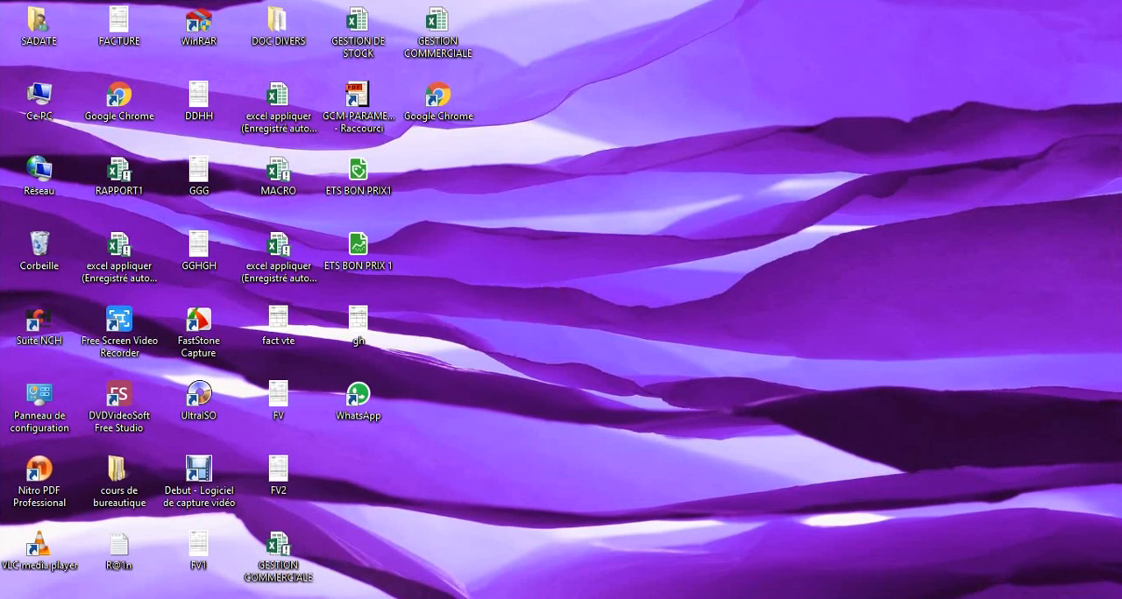
pyautogui.click(258, 570)
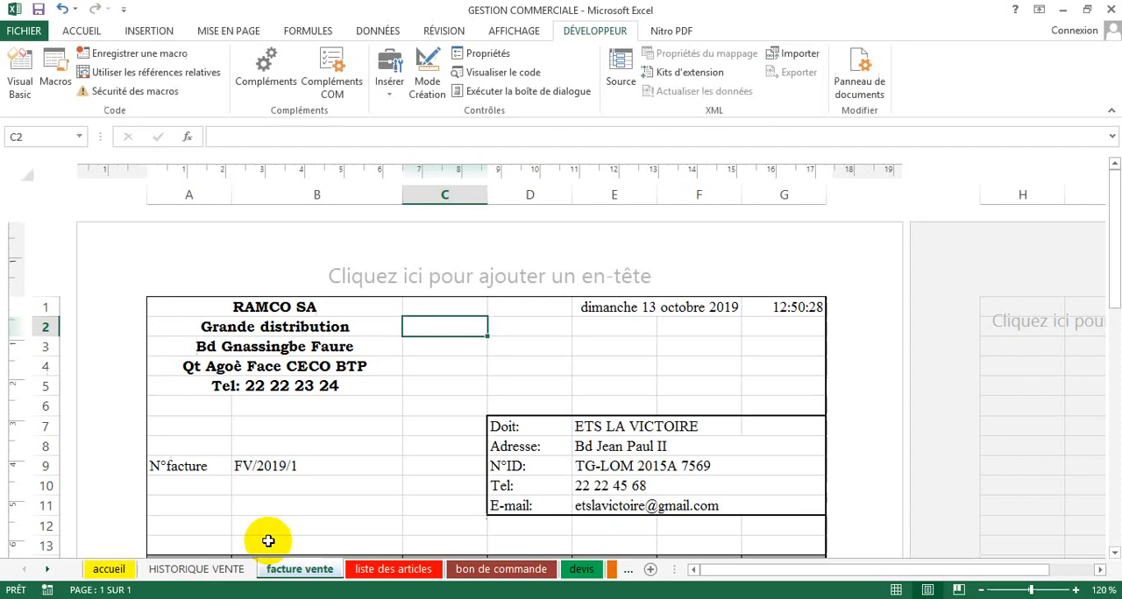
# Step: Insert a form control button across cells E2 and F2, just below the invoice date
pyautogui.click(392, 389)
pyautogui.click(495, 361)
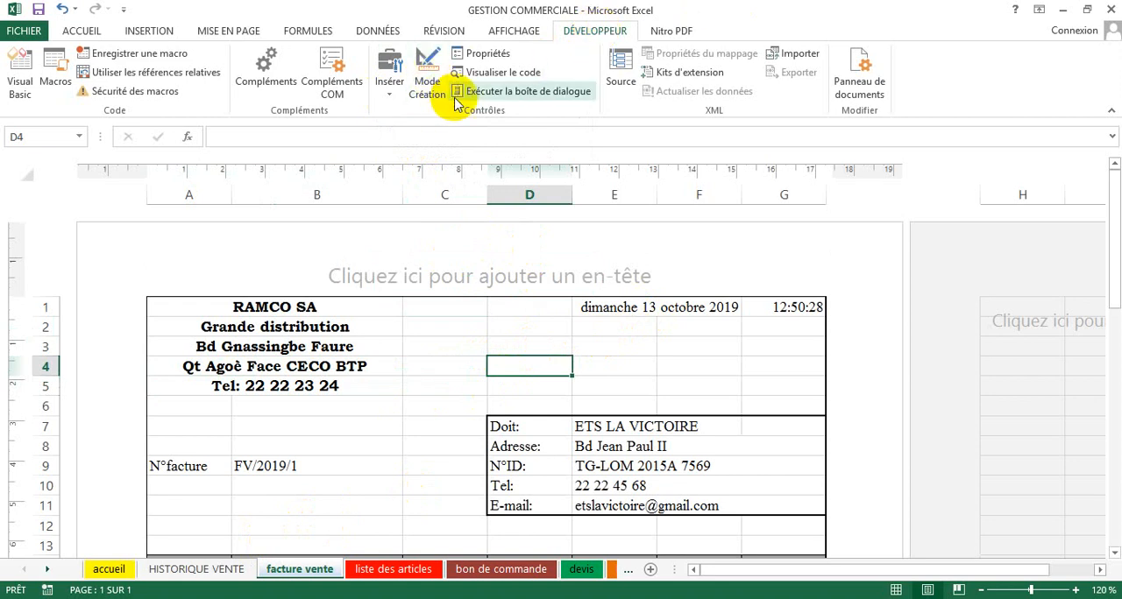
pyautogui.click(392, 93)
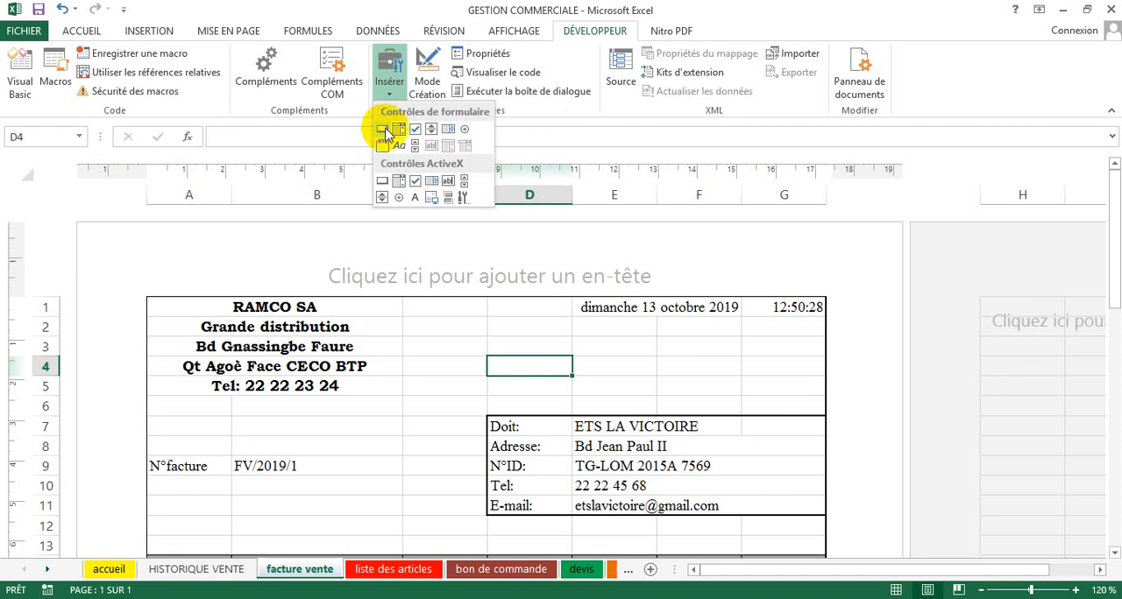
pyautogui.click(382, 129)
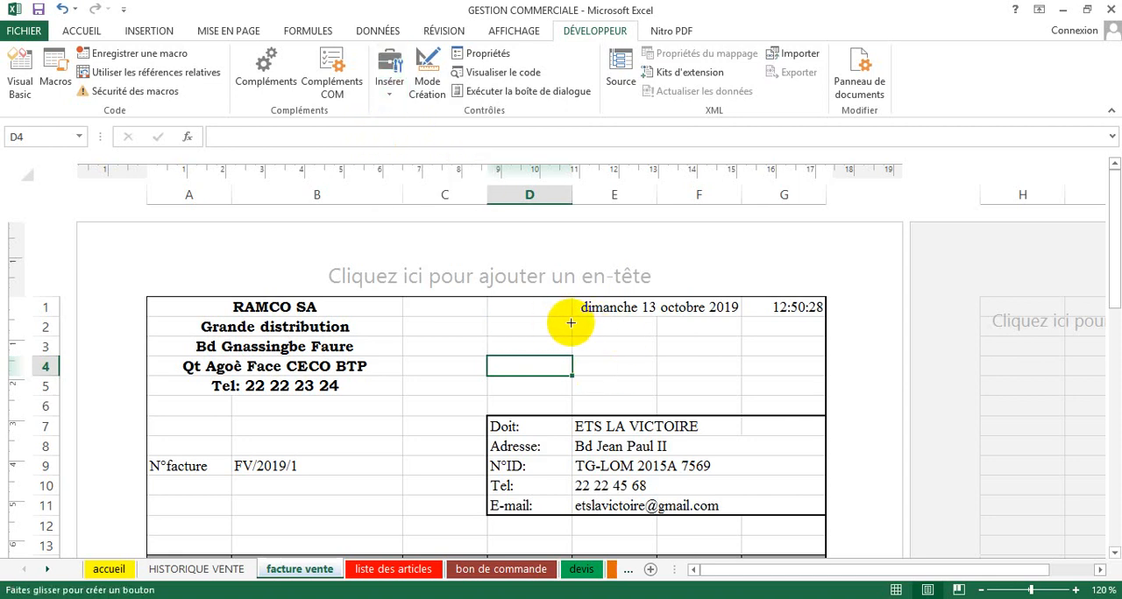
pyautogui.moveTo(574, 320)
pyautogui.mouseDown()
pyautogui.moveTo(586, 331)
pyautogui.moveTo(741, 335)
pyautogui.mouseUp()
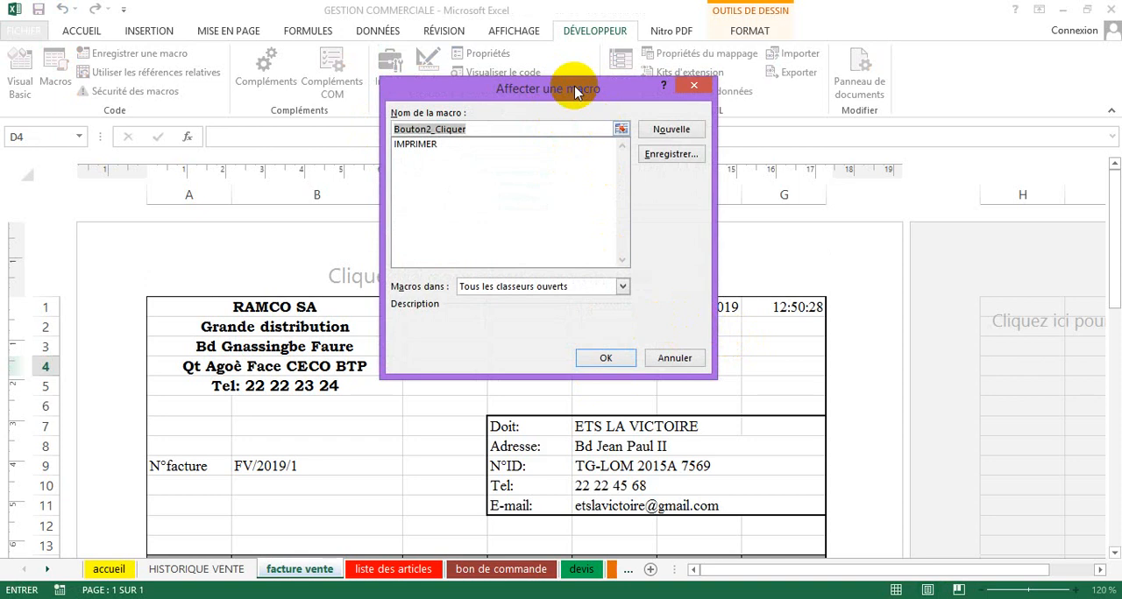
# Step: Assign the IMPRIMER macro from Ce classeur to the new button
pyautogui.moveTo(575, 87); pyautogui.dragTo(545, 137)
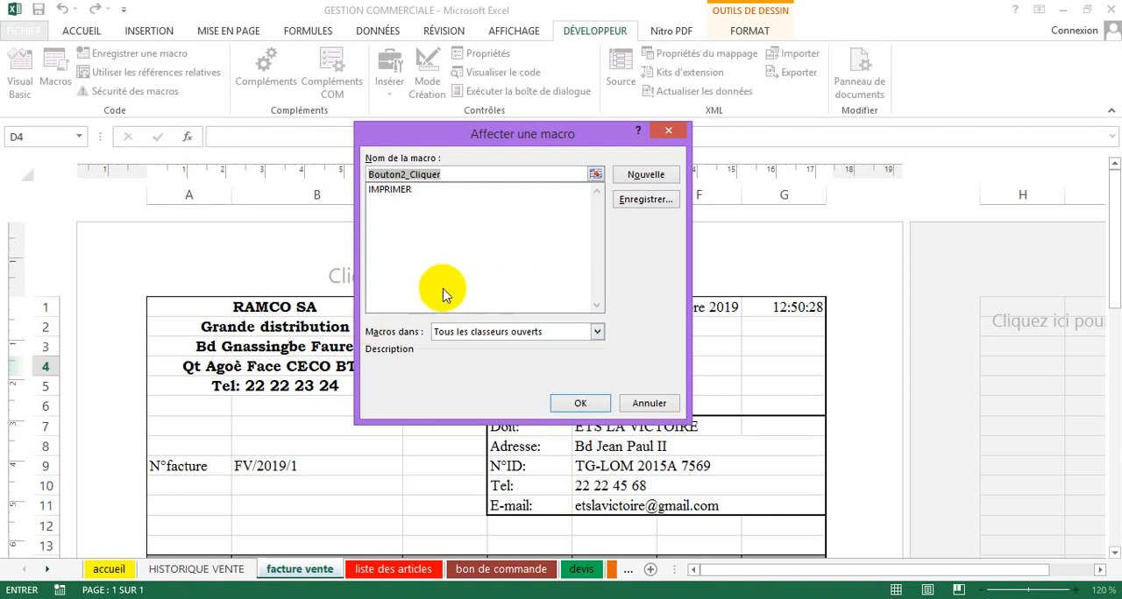
pyautogui.click(524, 334)
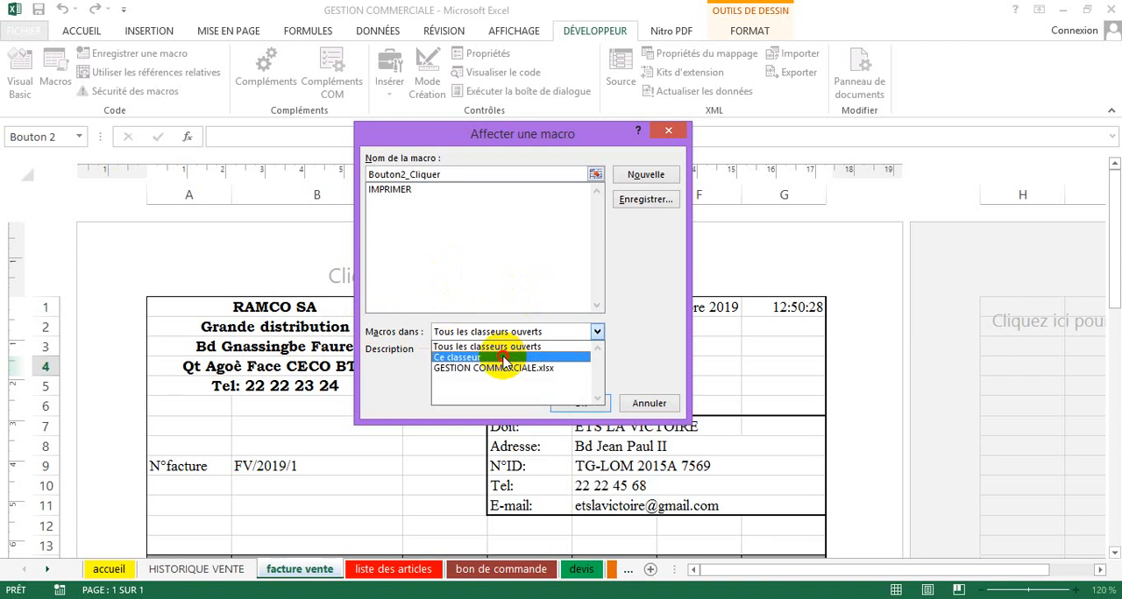
pyautogui.click(501, 359)
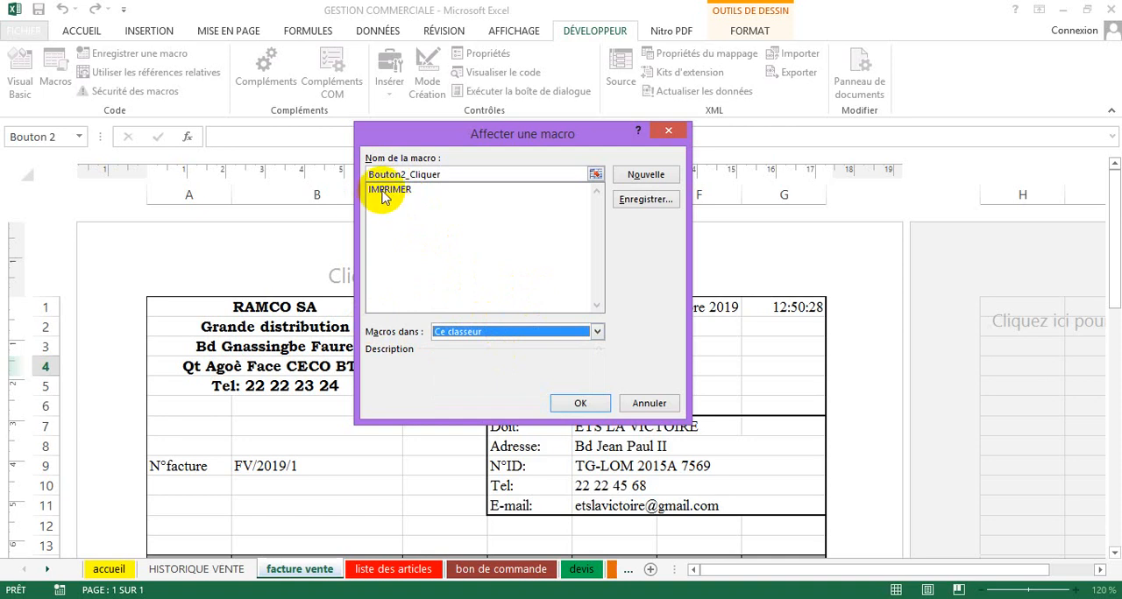
pyautogui.click(384, 191)
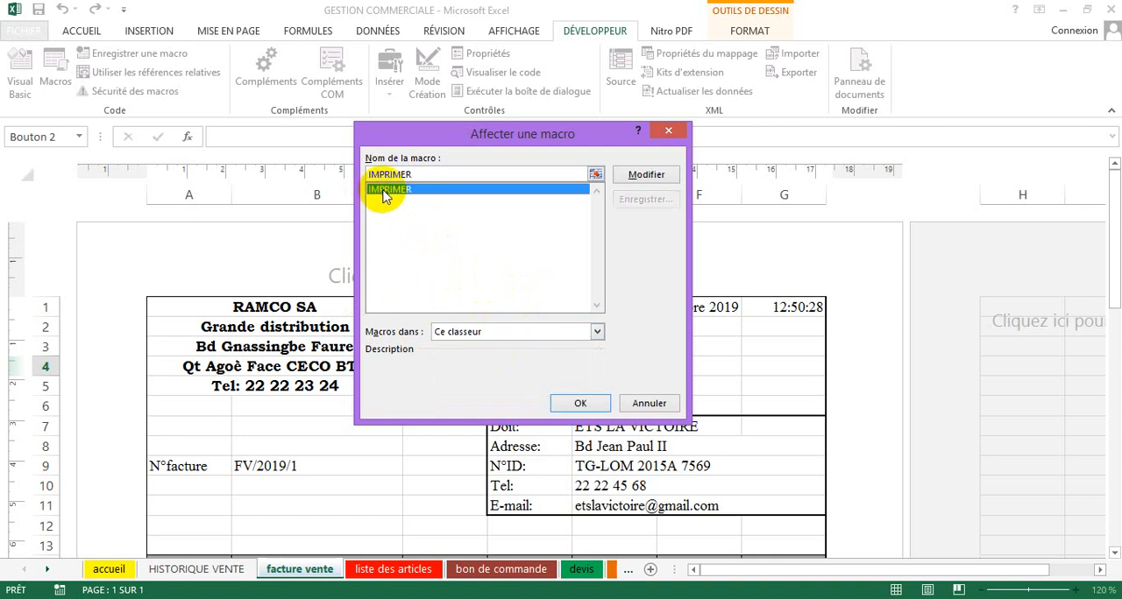
pyautogui.click(578, 402)
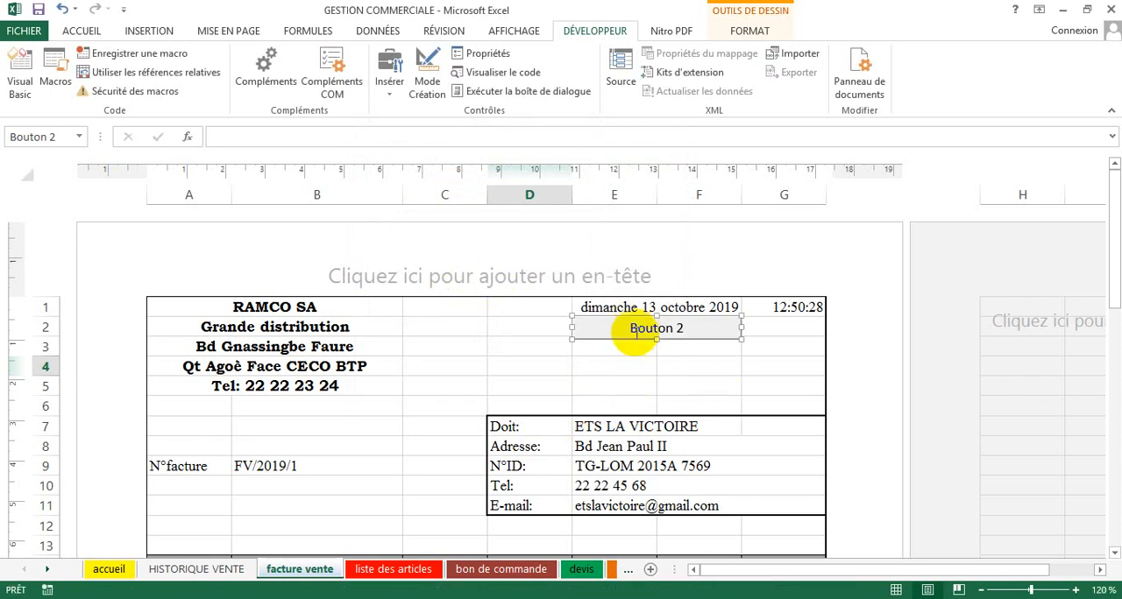
# Step: Replace the button's caption with IMPRIMER and deselect the button
pyautogui.click(631, 328)
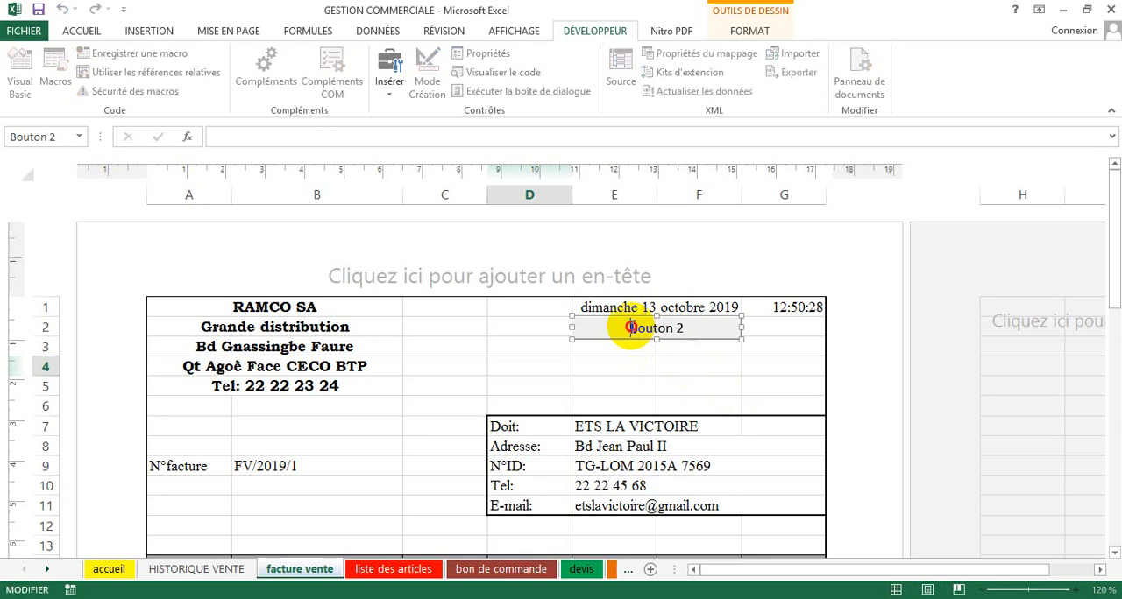
pyautogui.press('Delete')
pyautogui.press('Delete')
pyautogui.press('Delete')
pyautogui.press('Delete')
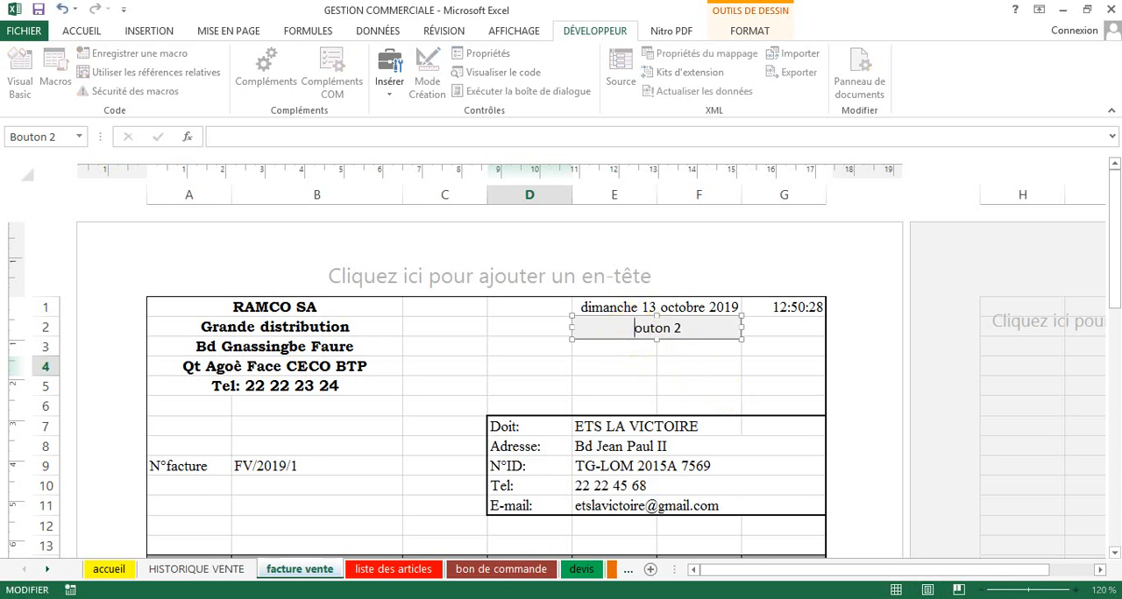
pyautogui.press('Delete')
pyautogui.press('Delete')
pyautogui.press('Delete')
pyautogui.press('Delete')
pyautogui.write('IMPRIMER')
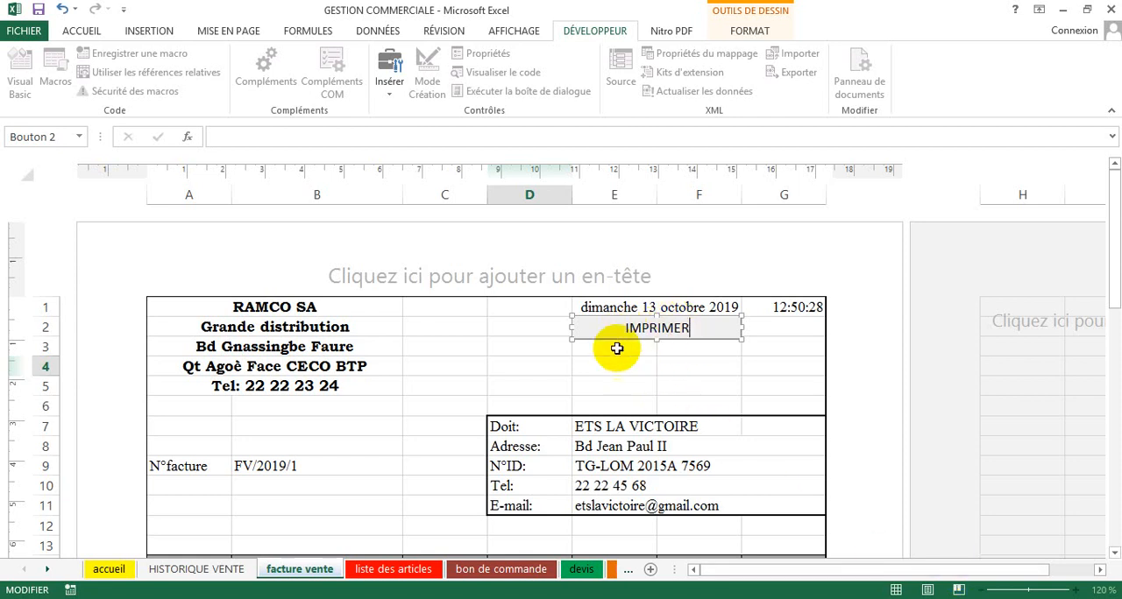
pyautogui.click(462, 327)
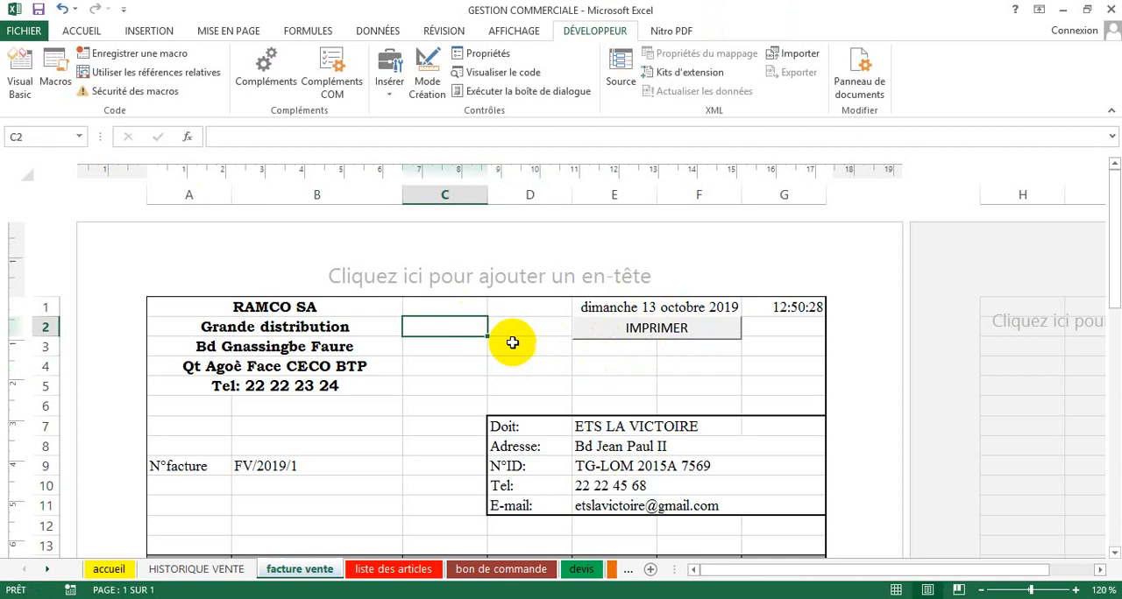
pyautogui.click(639, 348)
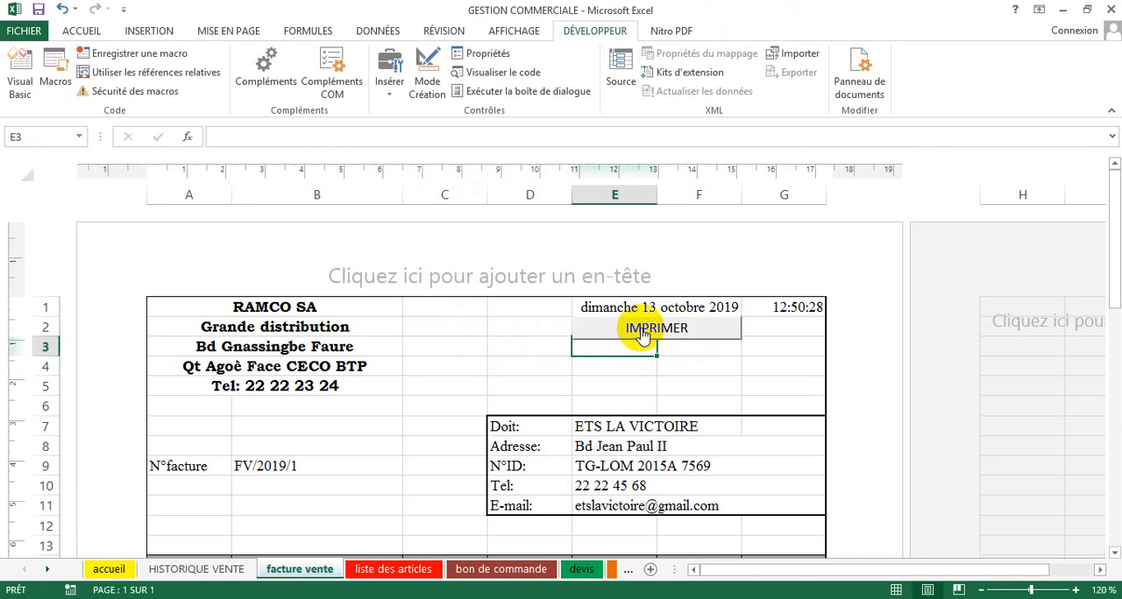
pyautogui.click(642, 334)
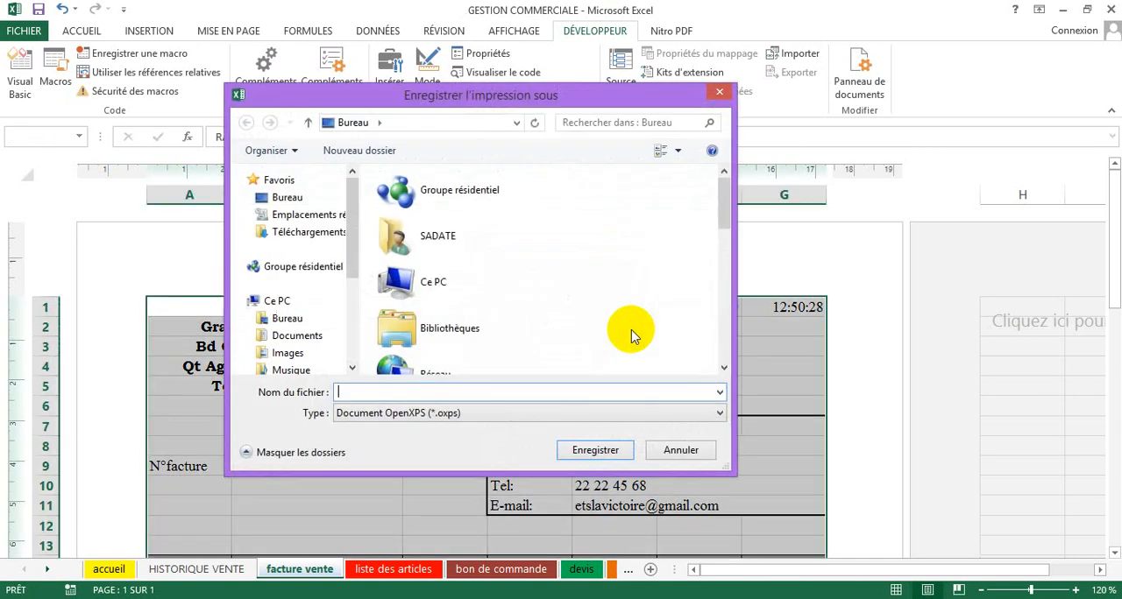
pyautogui.click(675, 450)
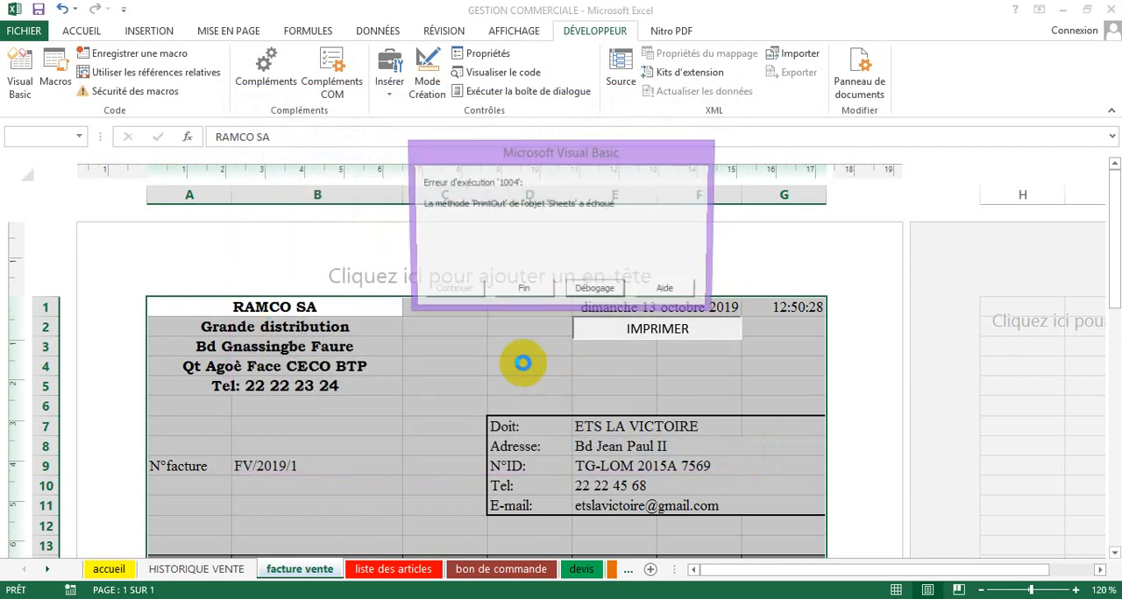
pyautogui.click(517, 291)
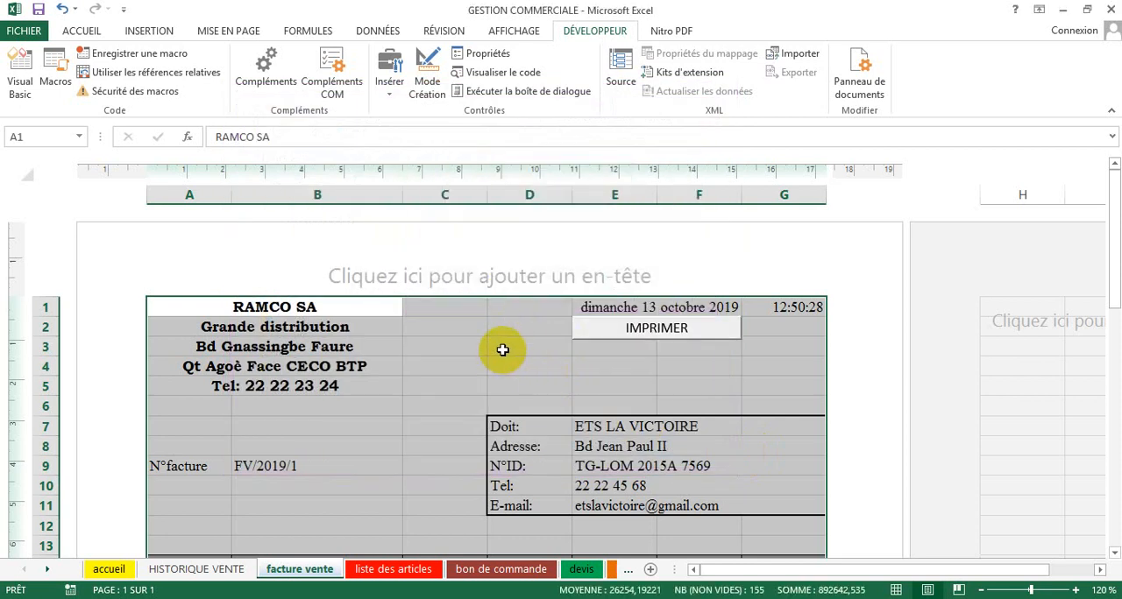
pyautogui.click(502, 350)
pyautogui.click(612, 366)
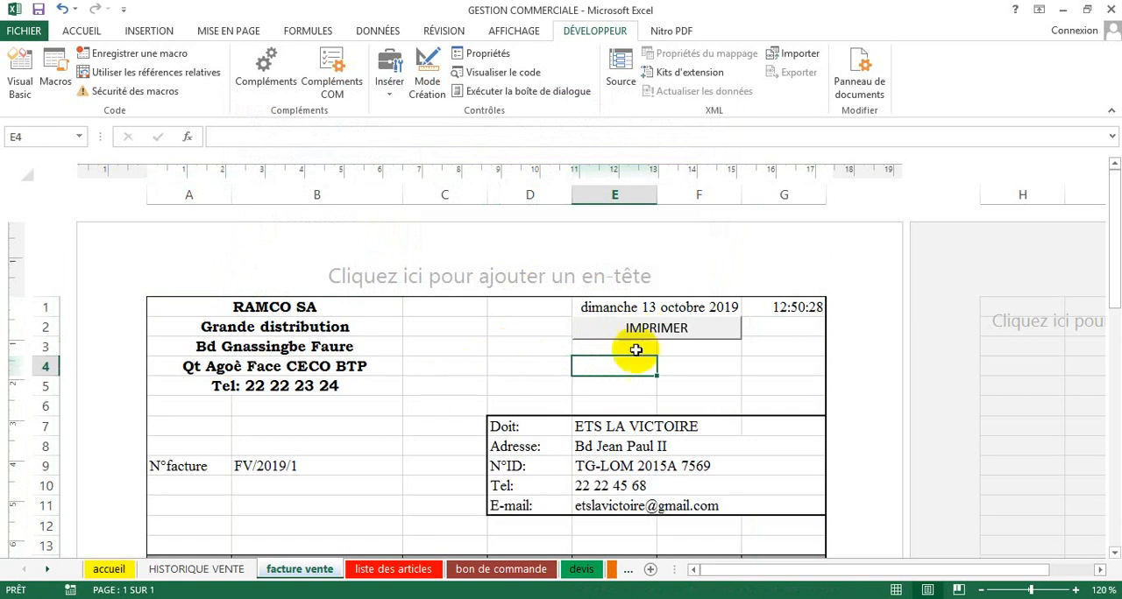
# Step: Run the IMPRIMER button's macro and save the invoice printout to the desktop as an OpenXPS document named hhhh
pyautogui.click(656, 331)
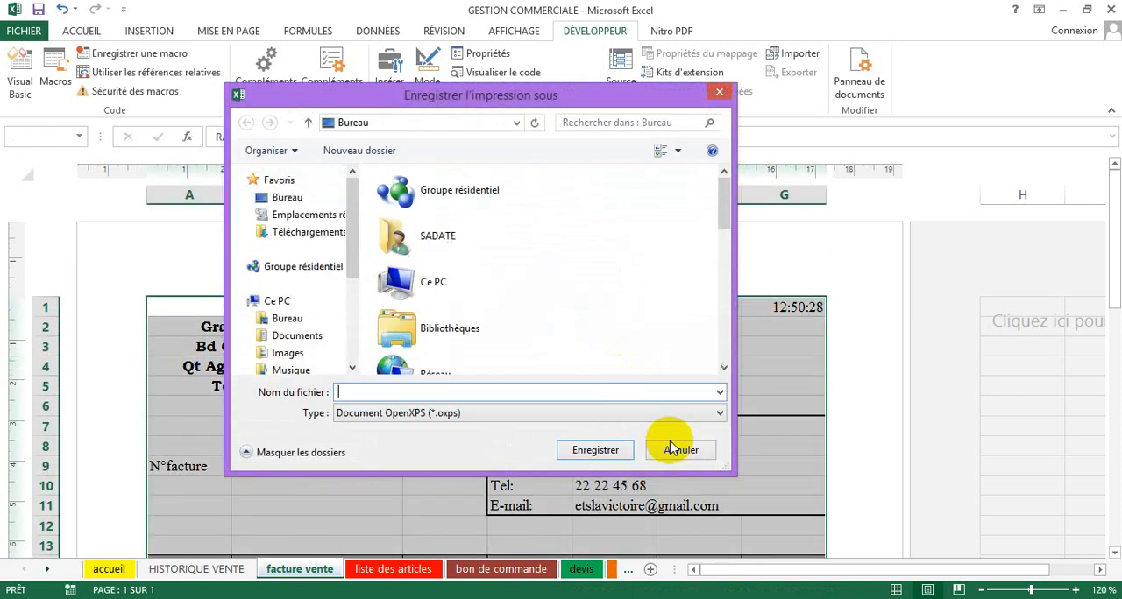
pyautogui.write('hhhhh')
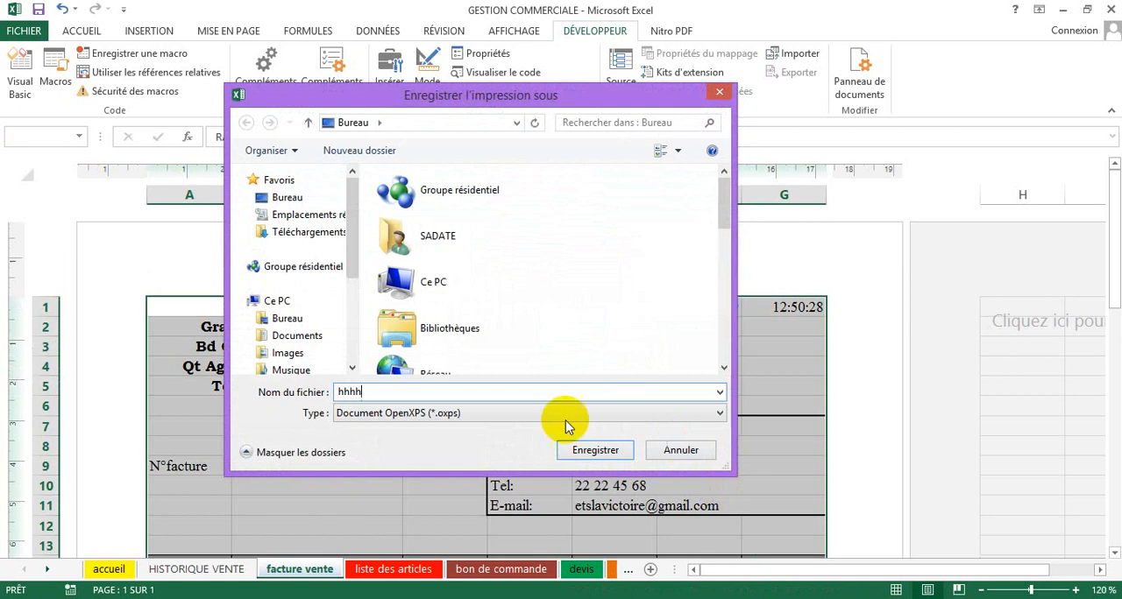
pyautogui.click(574, 449)
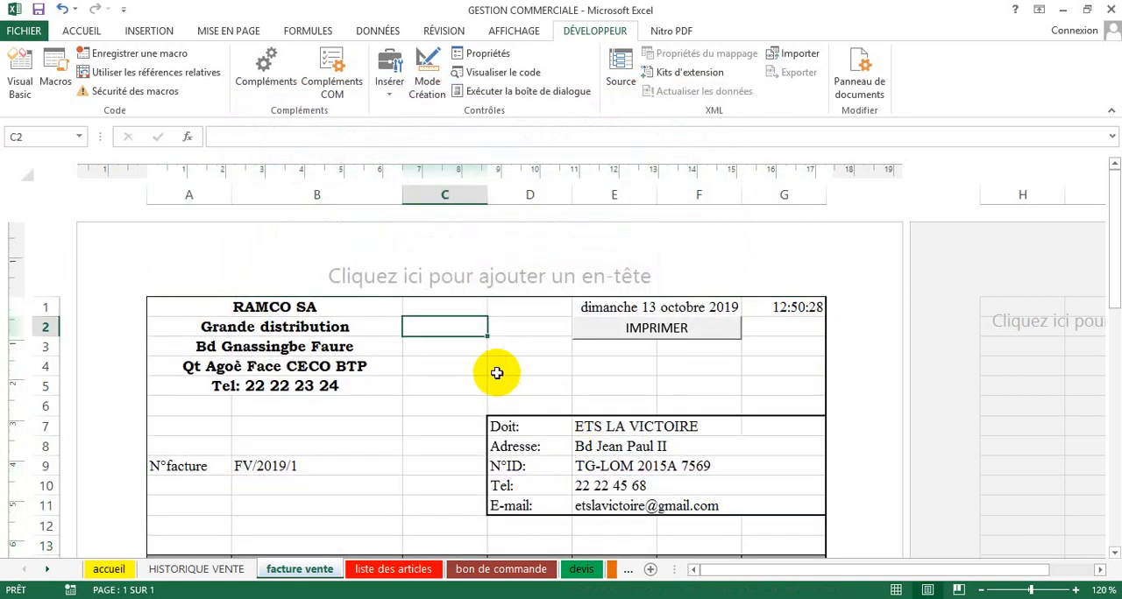
pyautogui.click(418, 397)
pyautogui.click(329, 403)
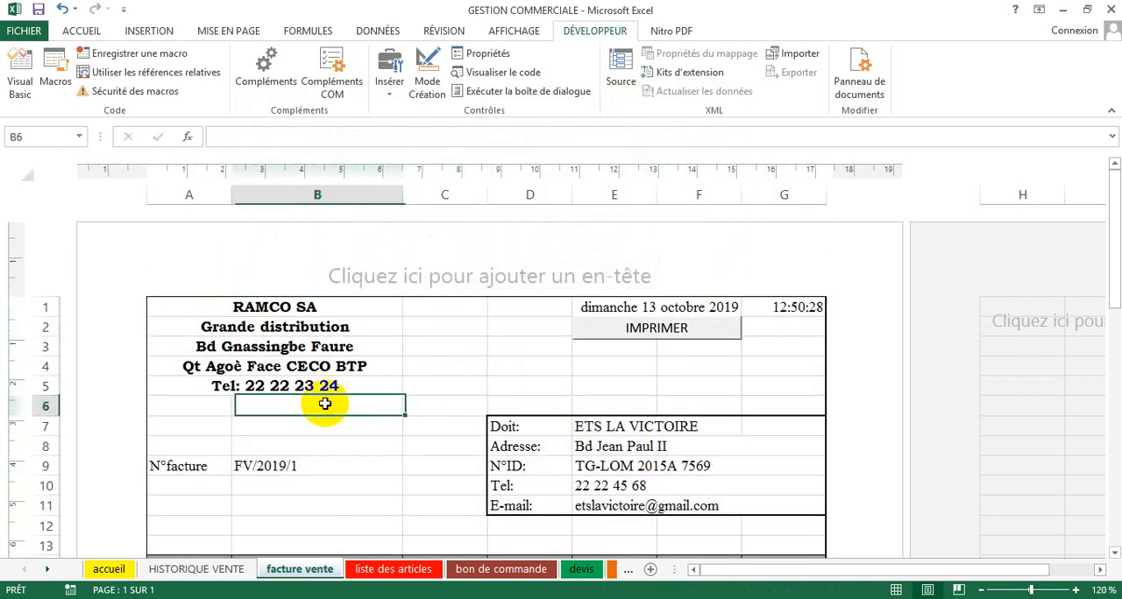
pyautogui.click(363, 449)
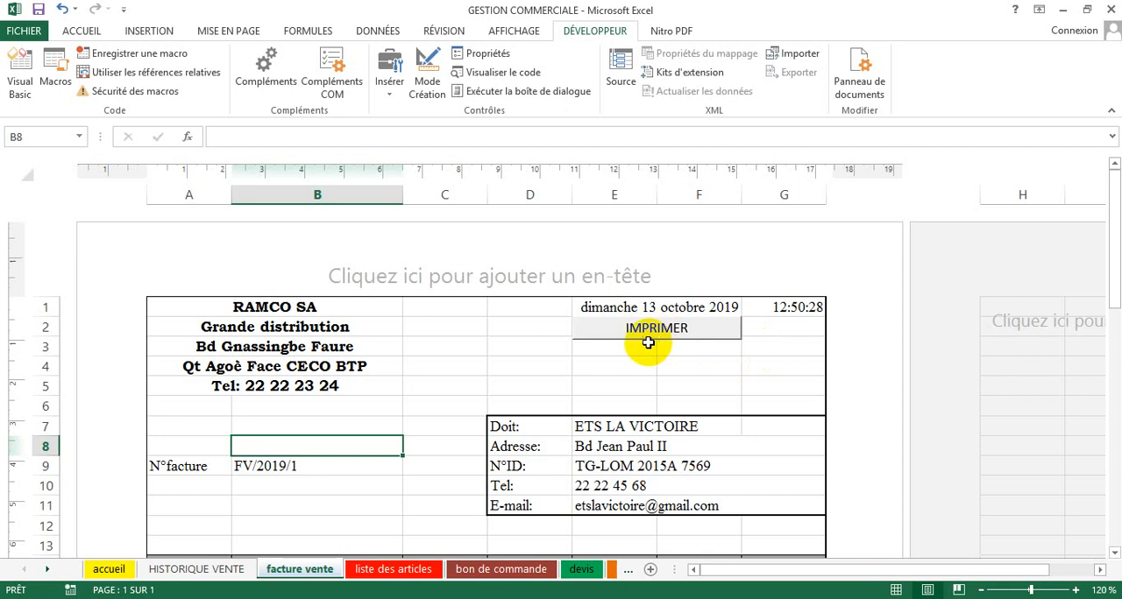
# Step: Review the sales invoice from the company header and client block through the article lines to the totals
pyautogui.click(496, 382)
pyautogui.click(459, 391)
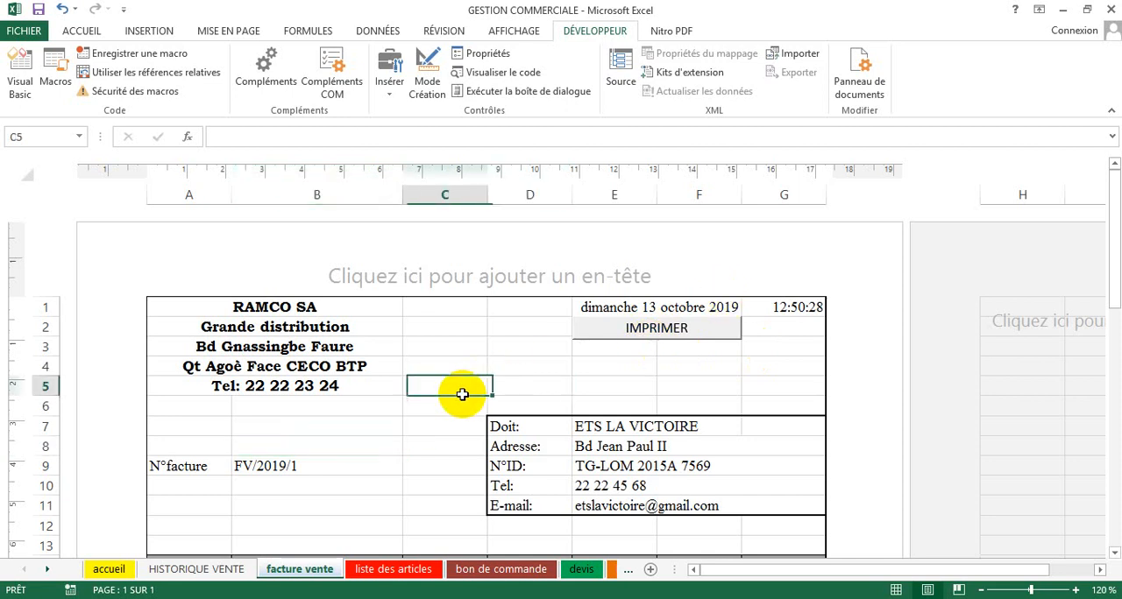
pyautogui.click(371, 411)
pyautogui.scroll(-4, 445, 417)
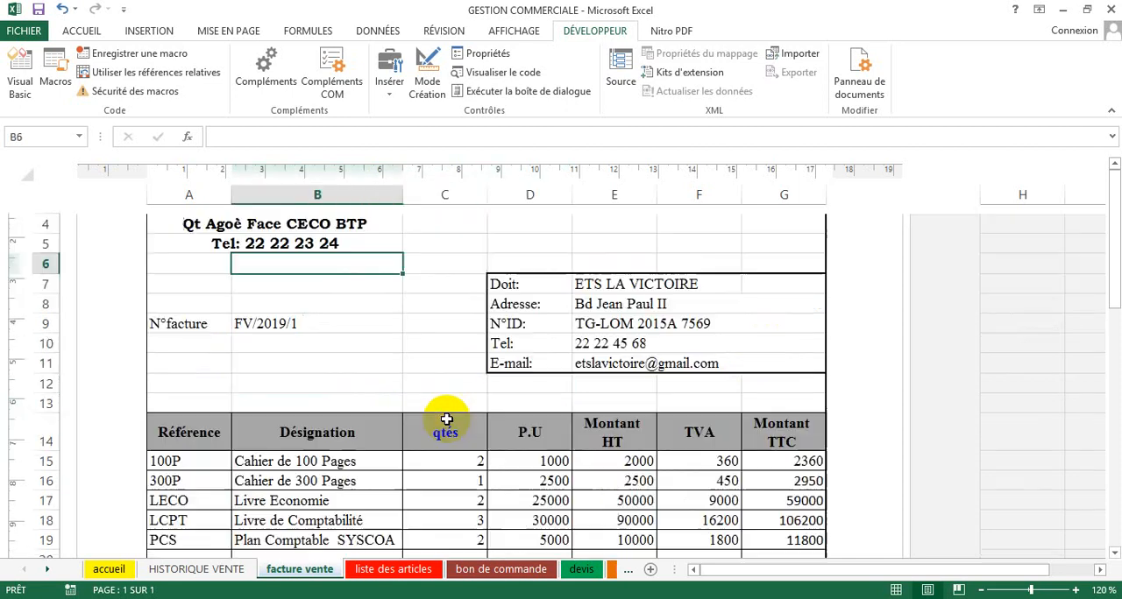
pyautogui.scroll(-4, 444, 415)
pyautogui.scroll(8, 444, 415)
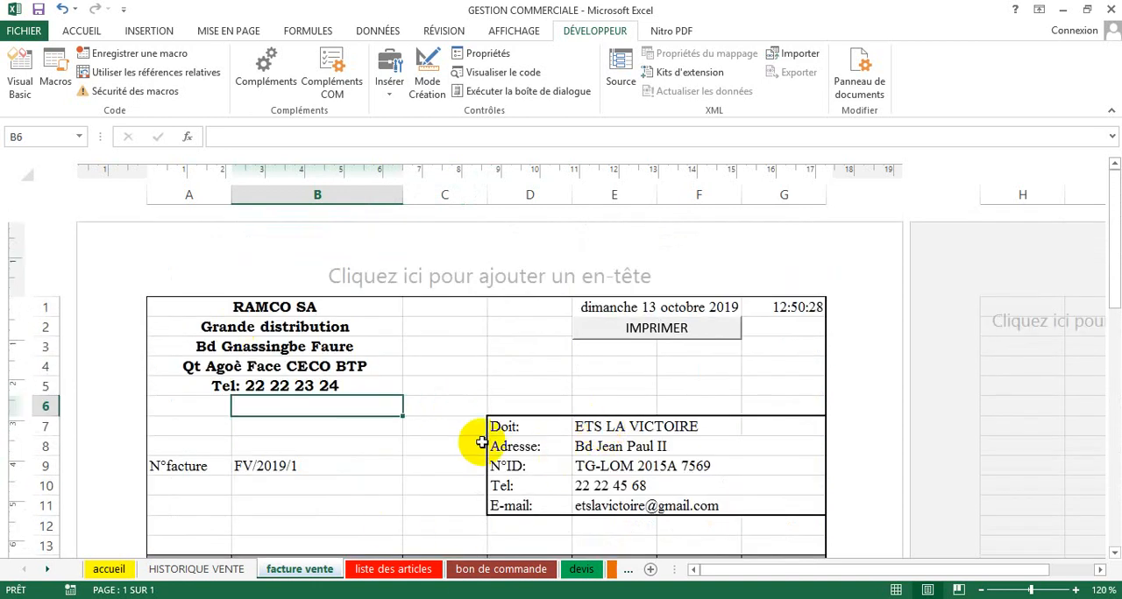
pyautogui.click(430, 424)
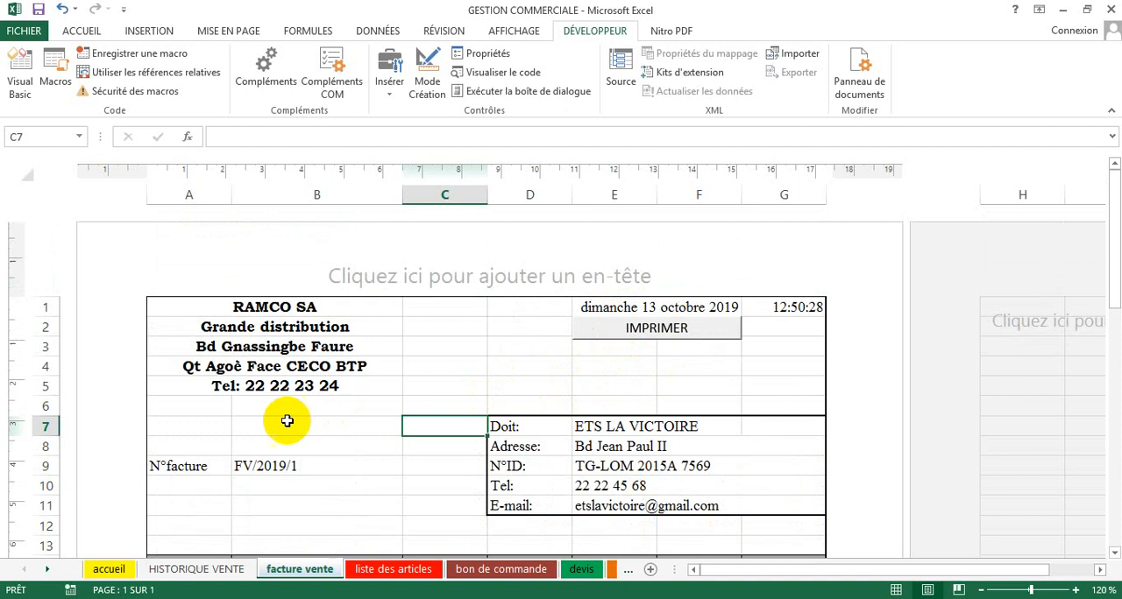
pyautogui.scroll(-6, 631, 460)
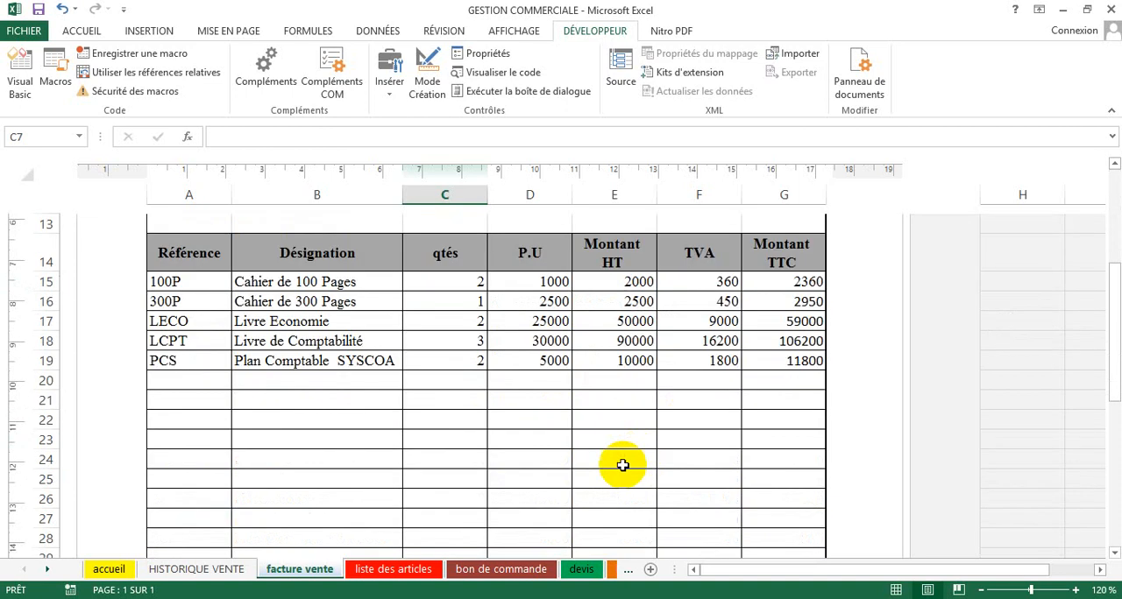
pyautogui.scroll(-3, 694, 507)
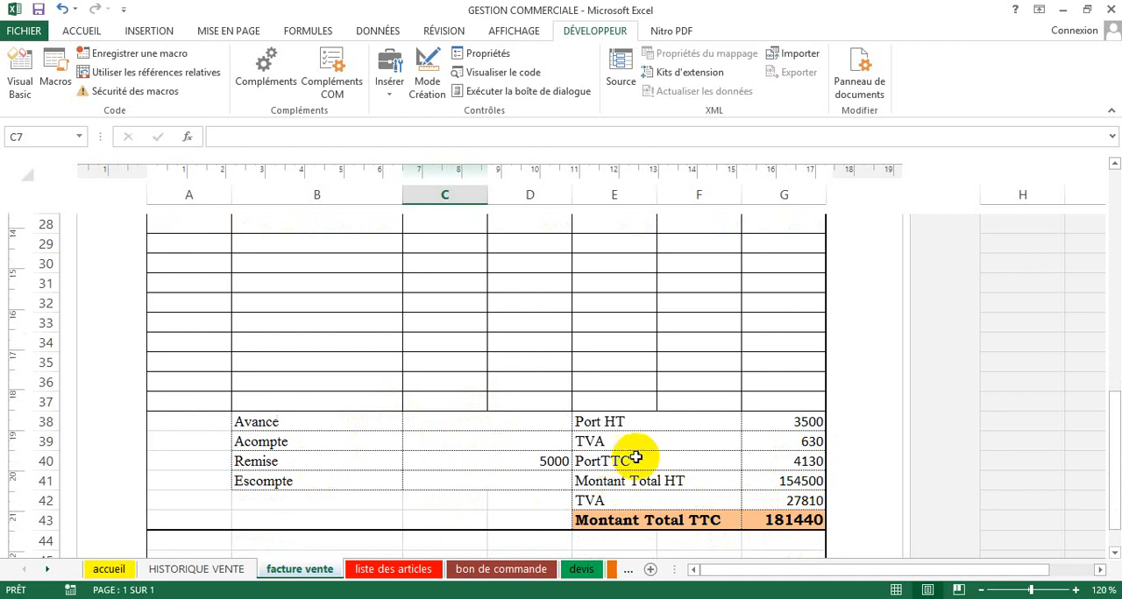
pyautogui.scroll(10, 608, 483)
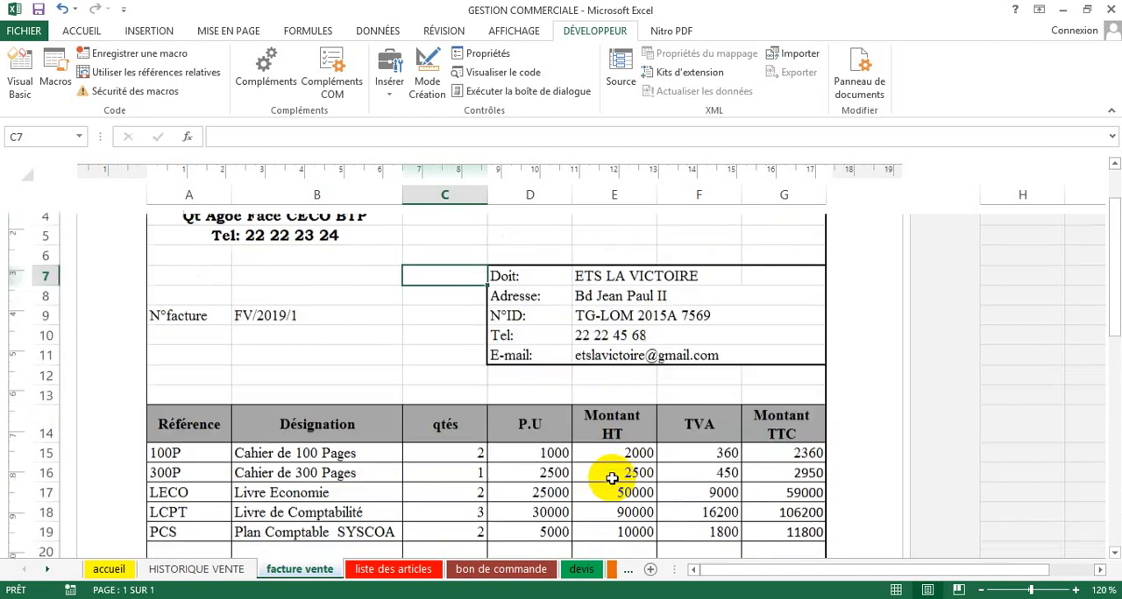
pyautogui.scroll(-3, 587, 496)
pyautogui.click(394, 304)
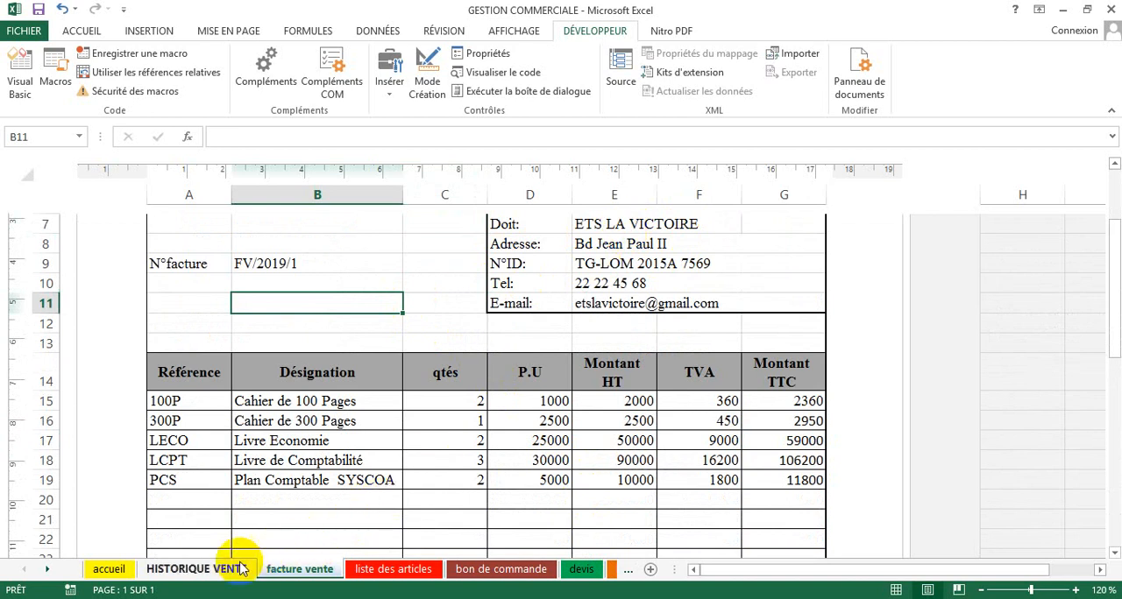
# Step: Examine the columns of the HISTORIQUE VENTE sheet from DATE through MONTANT TTC
pyautogui.click(198, 570)
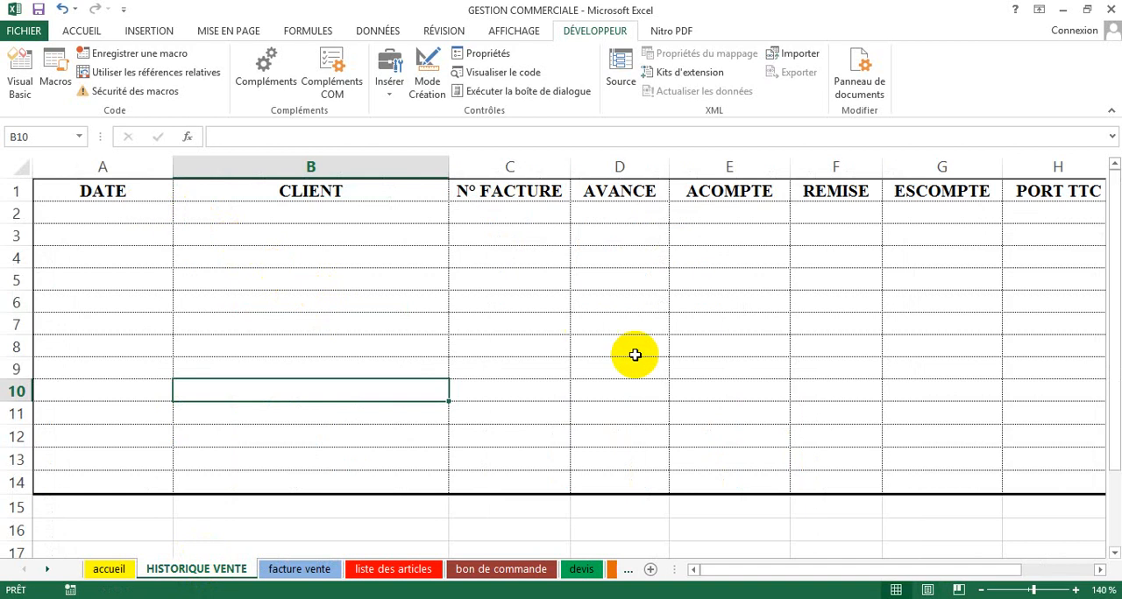
pyautogui.click(85, 214)
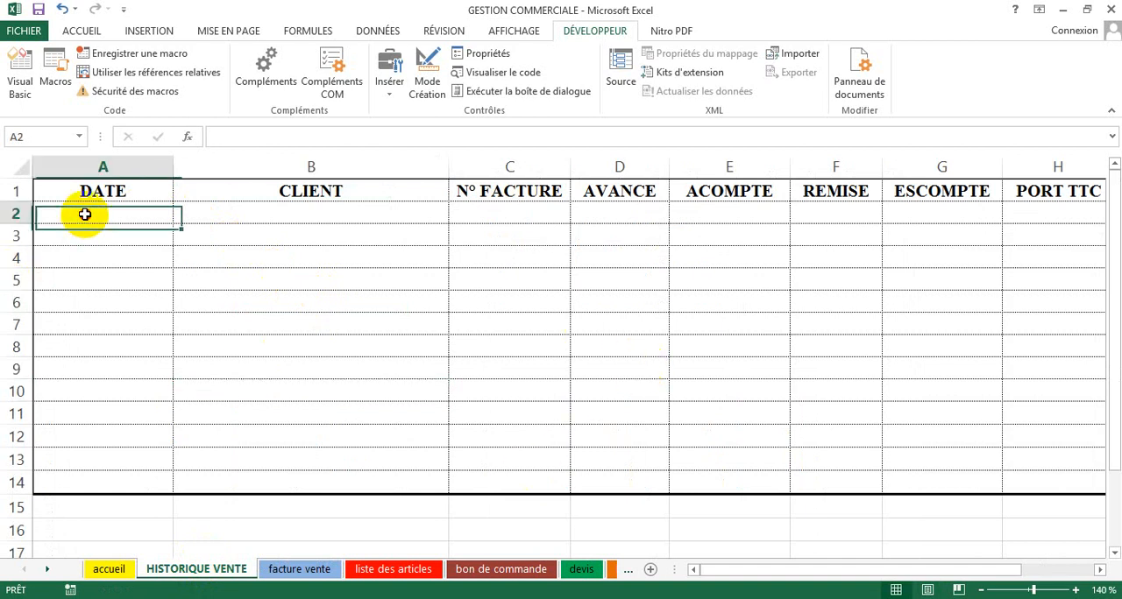
pyautogui.click(232, 215)
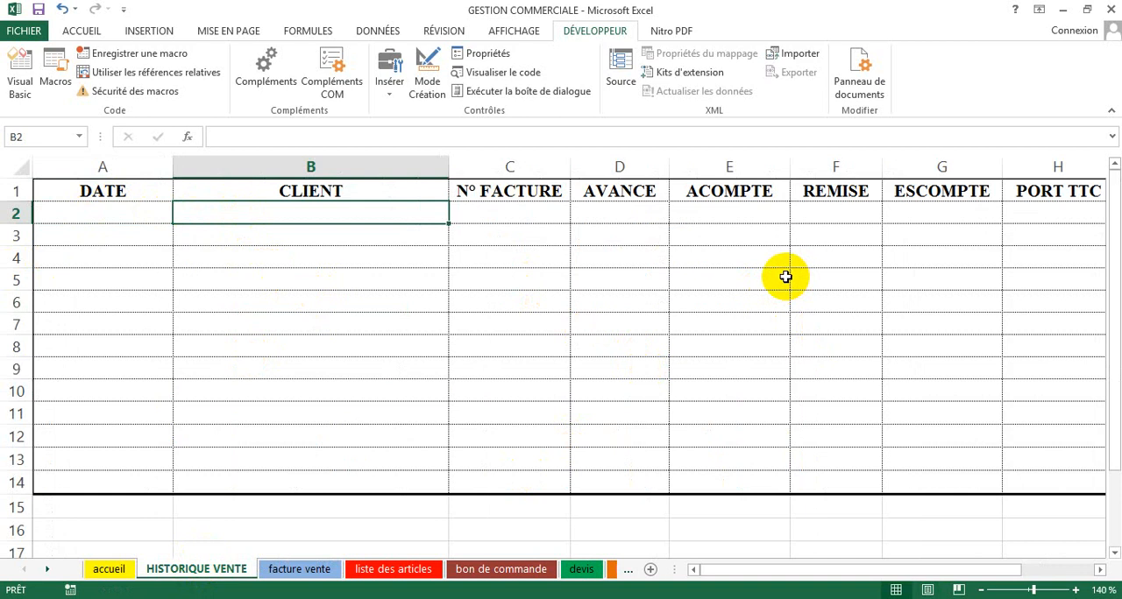
pyautogui.press('Right')
pyautogui.press('Right')
pyautogui.press('Right')
pyautogui.press('Right')
pyautogui.press('Right')
pyautogui.press('Right')
pyautogui.press('Right')
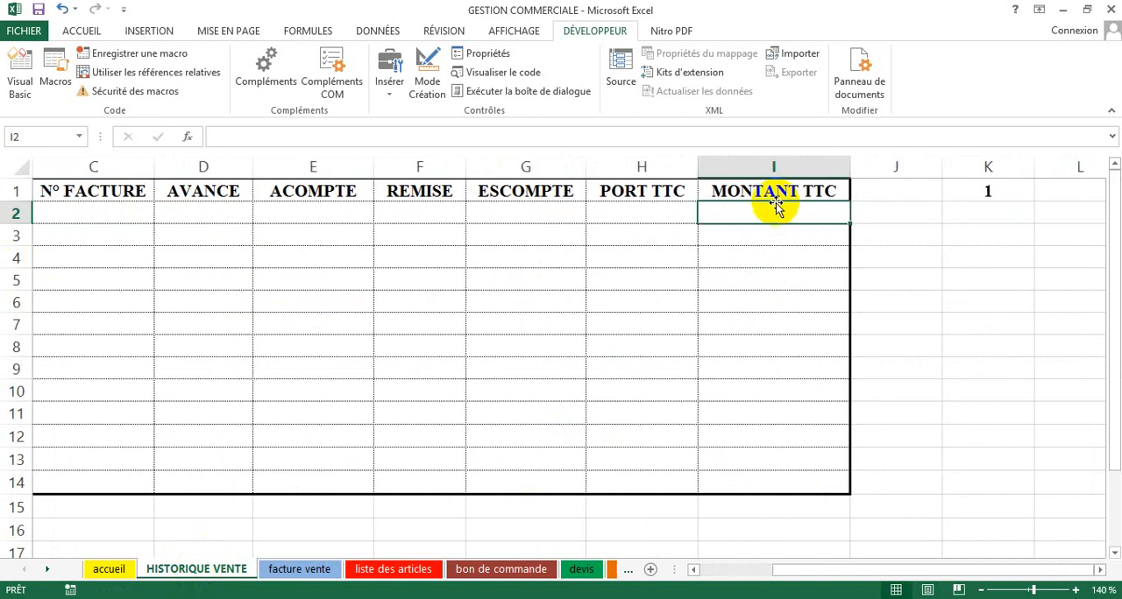
pyautogui.press('Left')
pyautogui.press('Left')
pyautogui.press('Left')
pyautogui.press('Left')
pyautogui.press('Left')
pyautogui.press('Left')
pyautogui.press('Left')
pyautogui.press('Left')
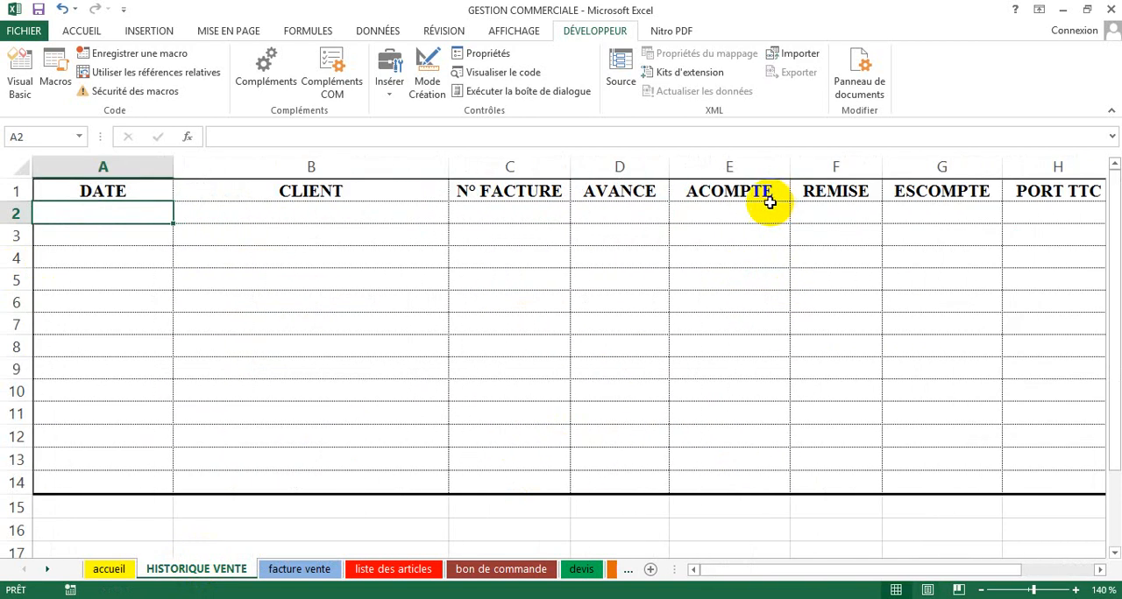
# Step: From the facture vente sheet, start recording a macro named HISTORIQUE_VENTE stored in Ce classeur
pyautogui.click(302, 567)
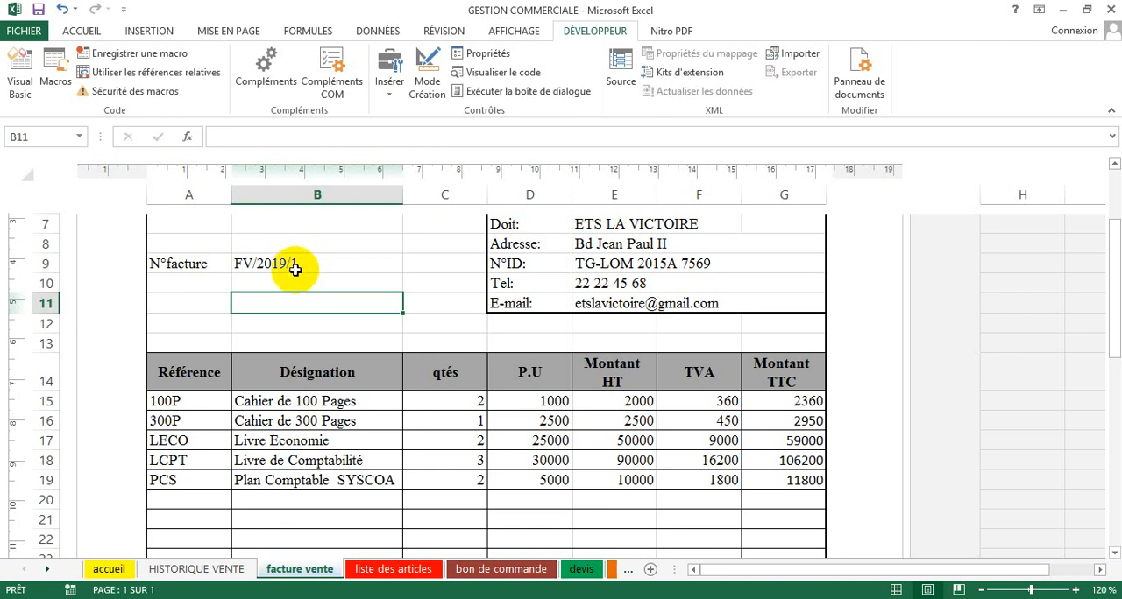
pyautogui.scroll(2, 477, 333)
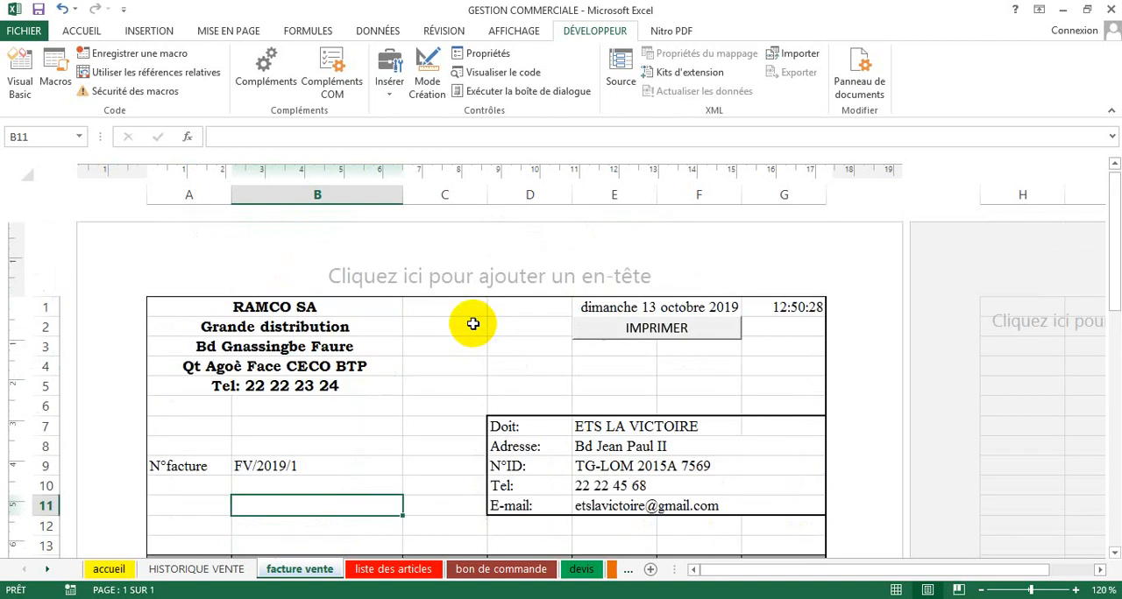
pyautogui.click(592, 363)
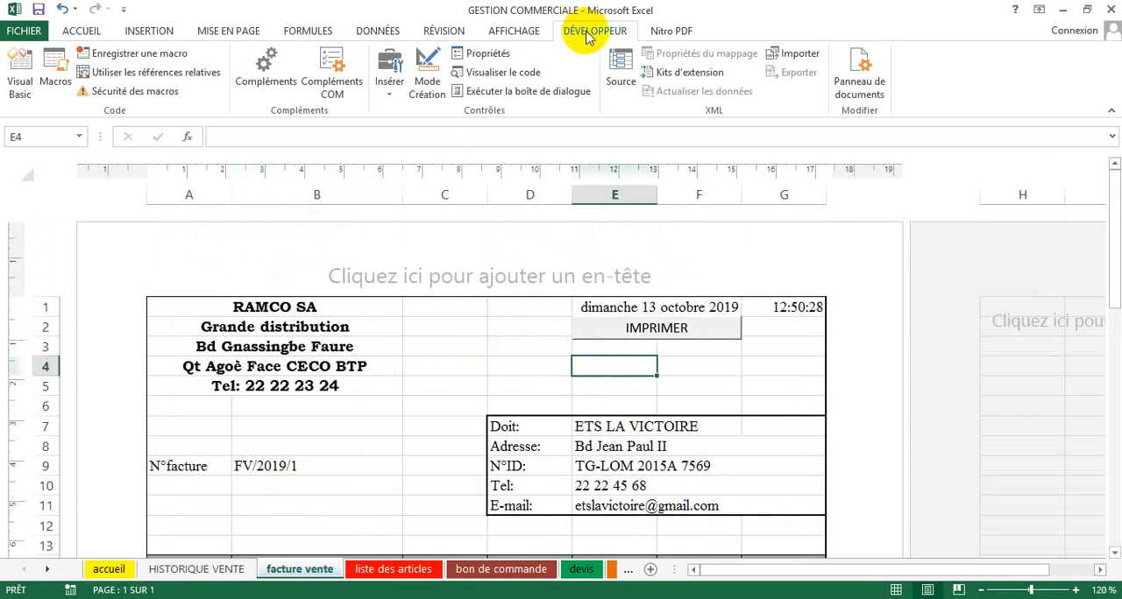
pyautogui.click(140, 56)
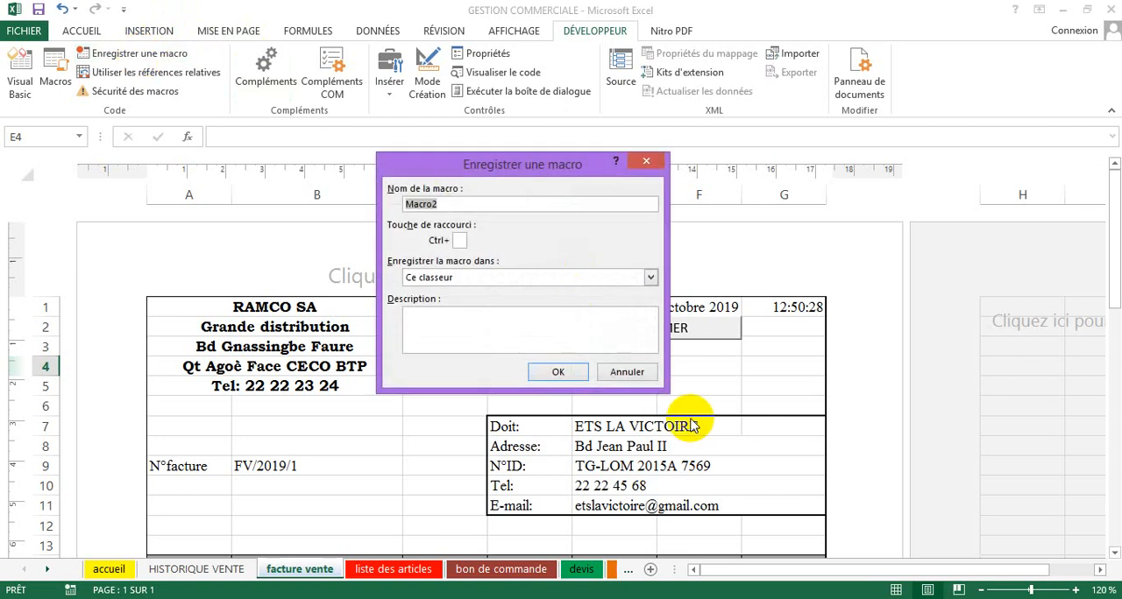
pyautogui.write('hISTORIQUE VENTE')
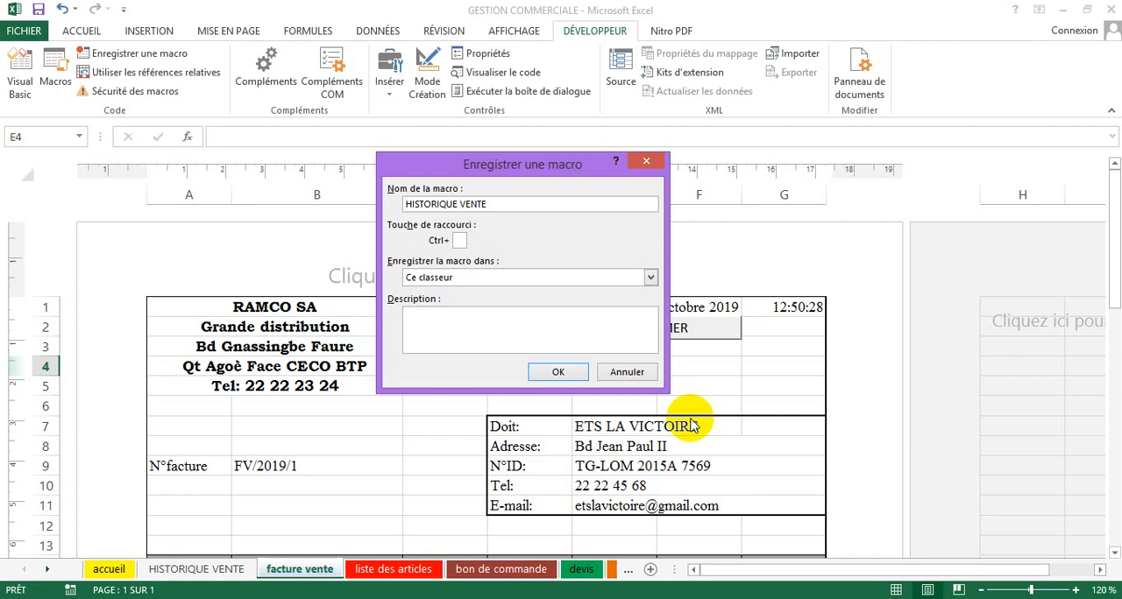
pyautogui.press('BackSpace')
pyautogui.write('_')
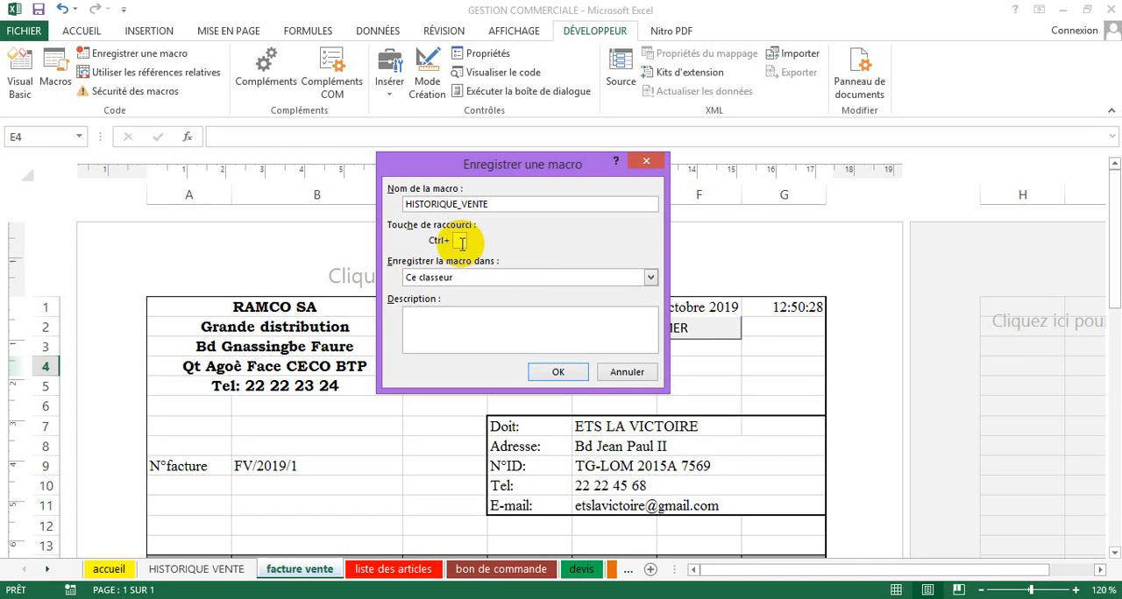
pyautogui.click(551, 374)
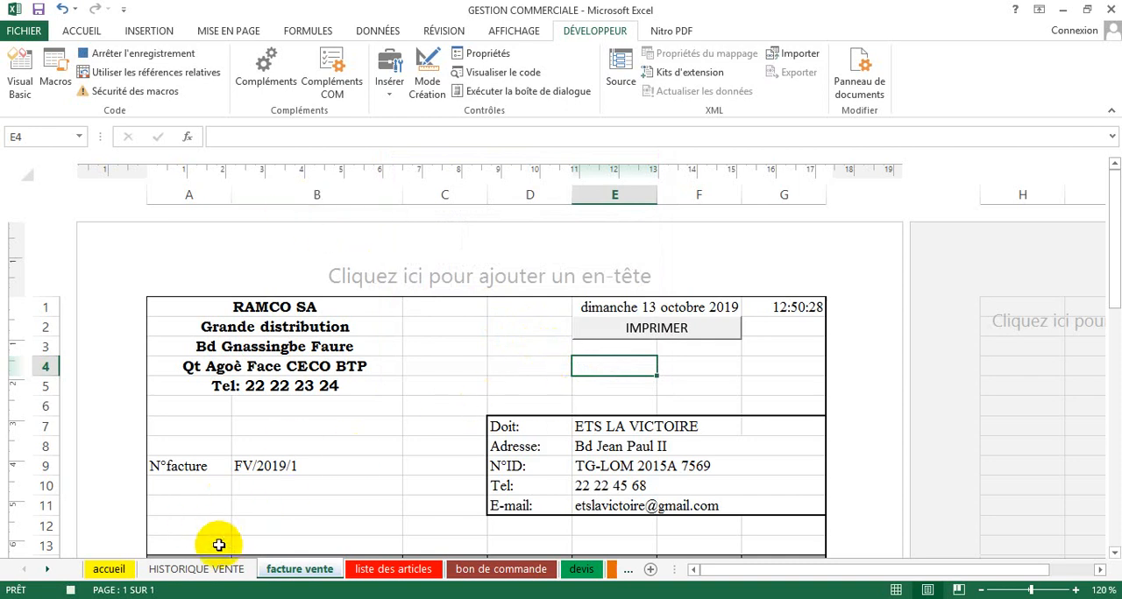
# Step: Insert an empty row directly below the headers of the HISTORIQUE VENTE sheet and return to the facture vente sheet
pyautogui.click(194, 570)
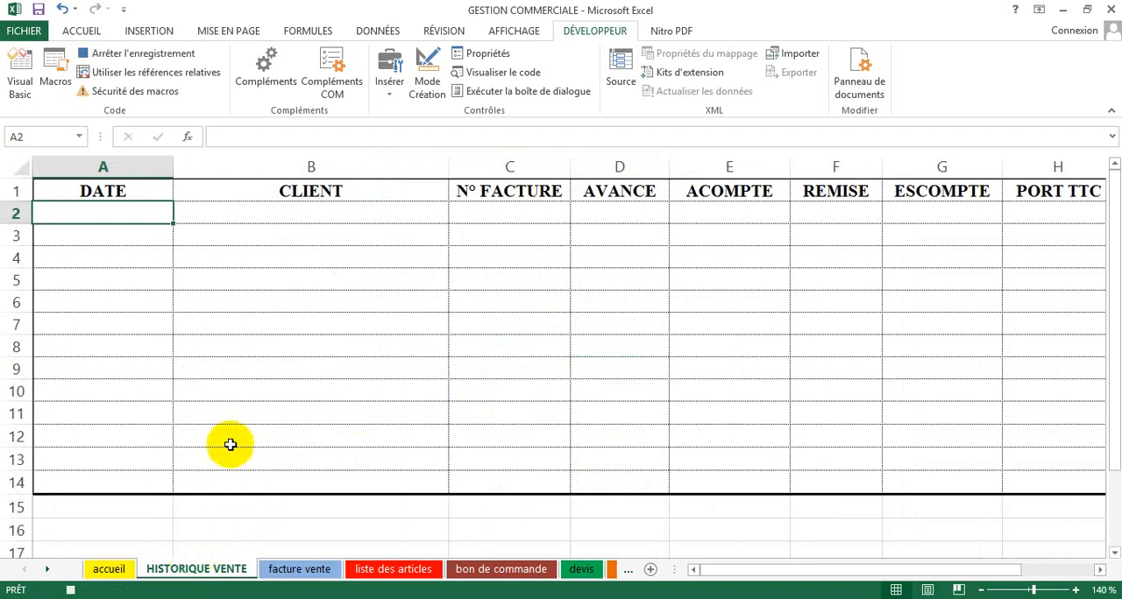
pyautogui.click(18, 213)
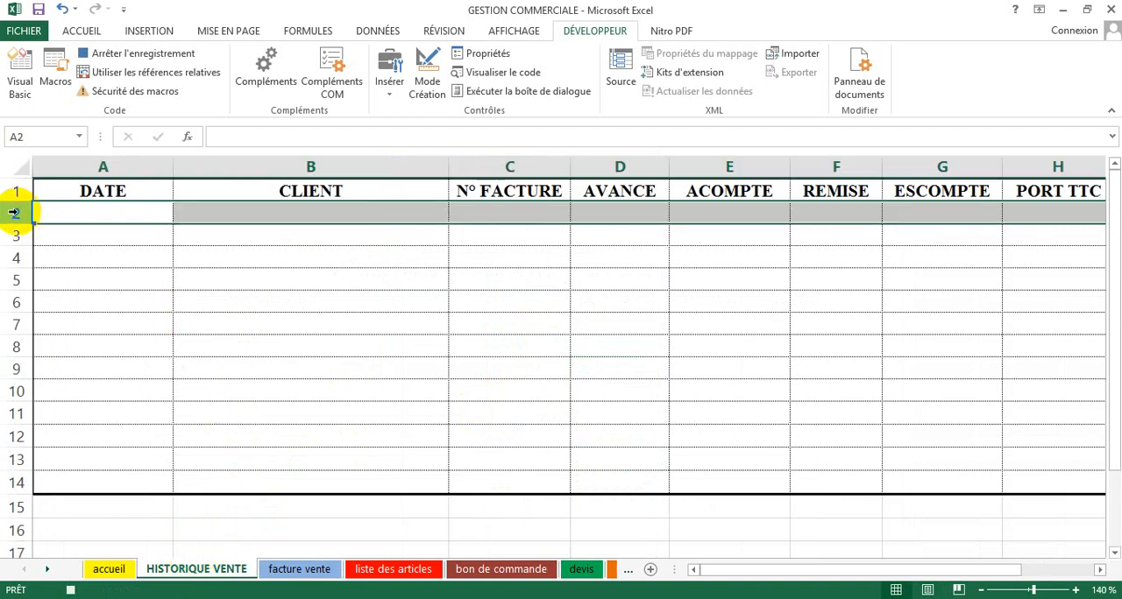
pyautogui.rightClick(14, 213)
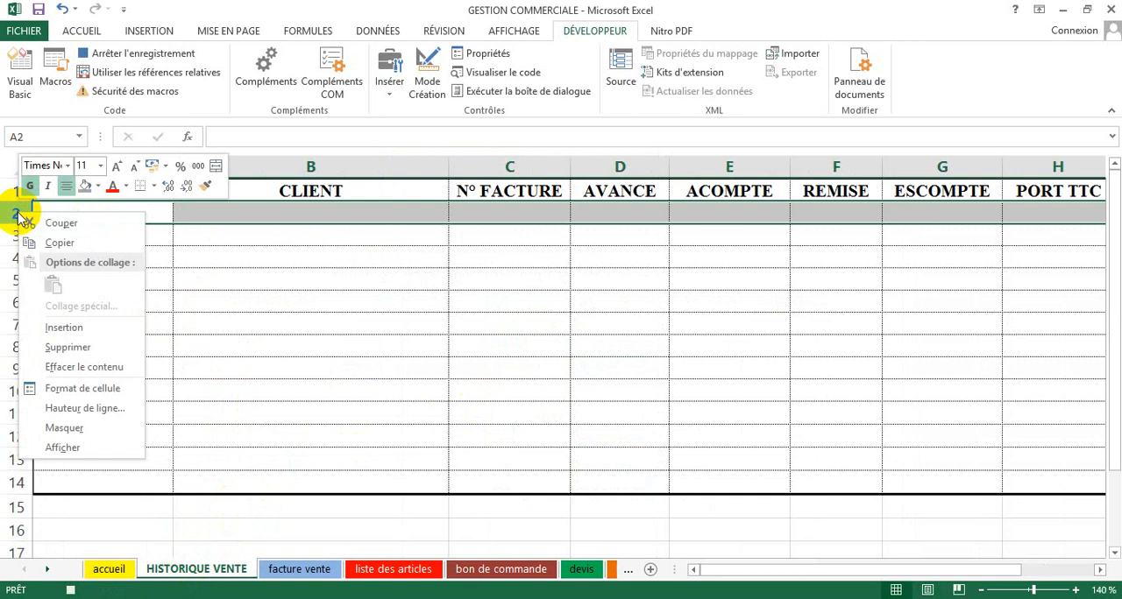
pyautogui.click(58, 328)
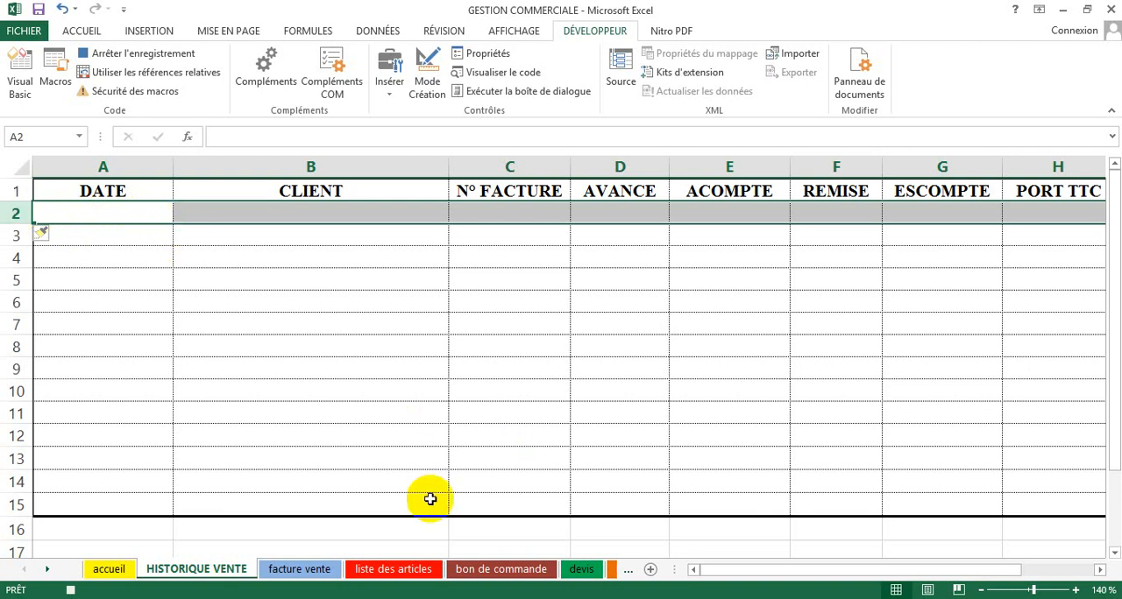
pyautogui.click(270, 572)
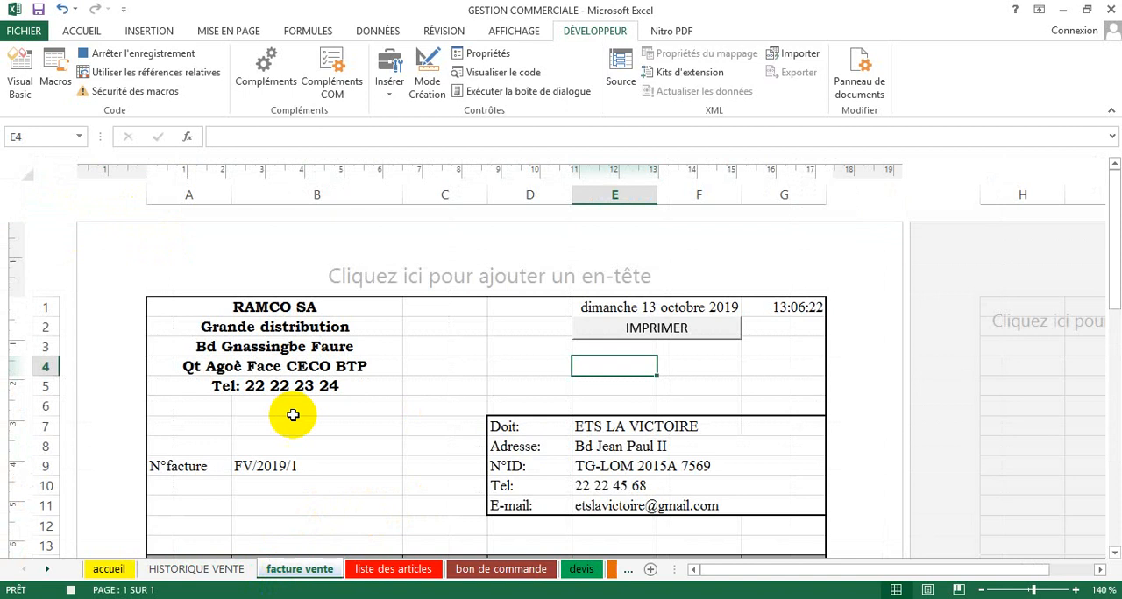
# Step: Copy the invoice date from E1 of the facture vente sheet and paste it as values into A2 of HISTORIQUE VENTE
pyautogui.click(608, 310)
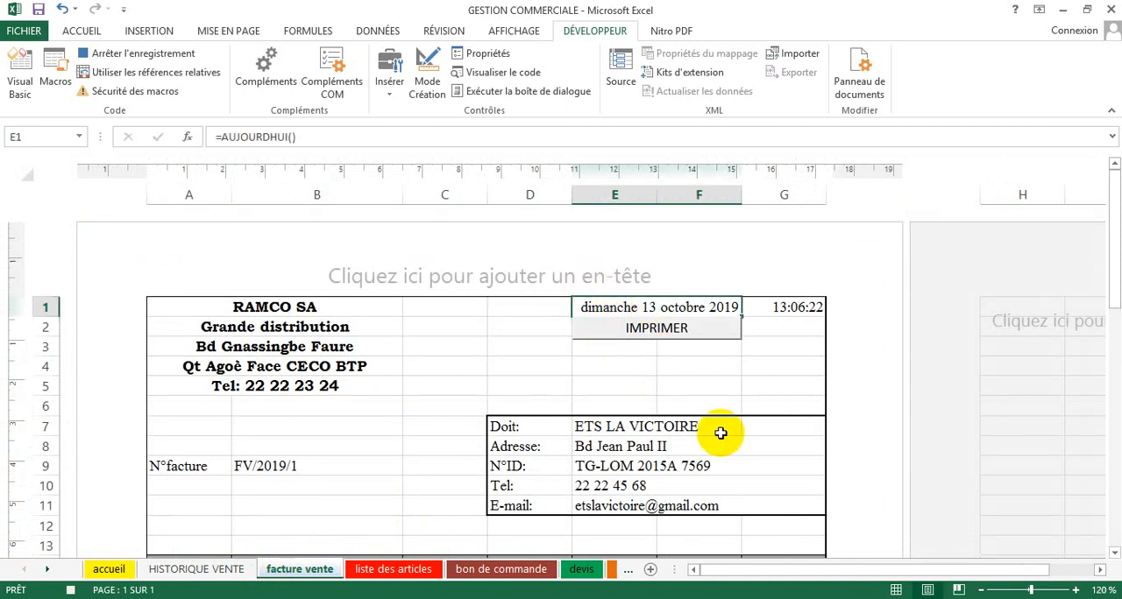
pyautogui.hotkey('ctrl', 'c')
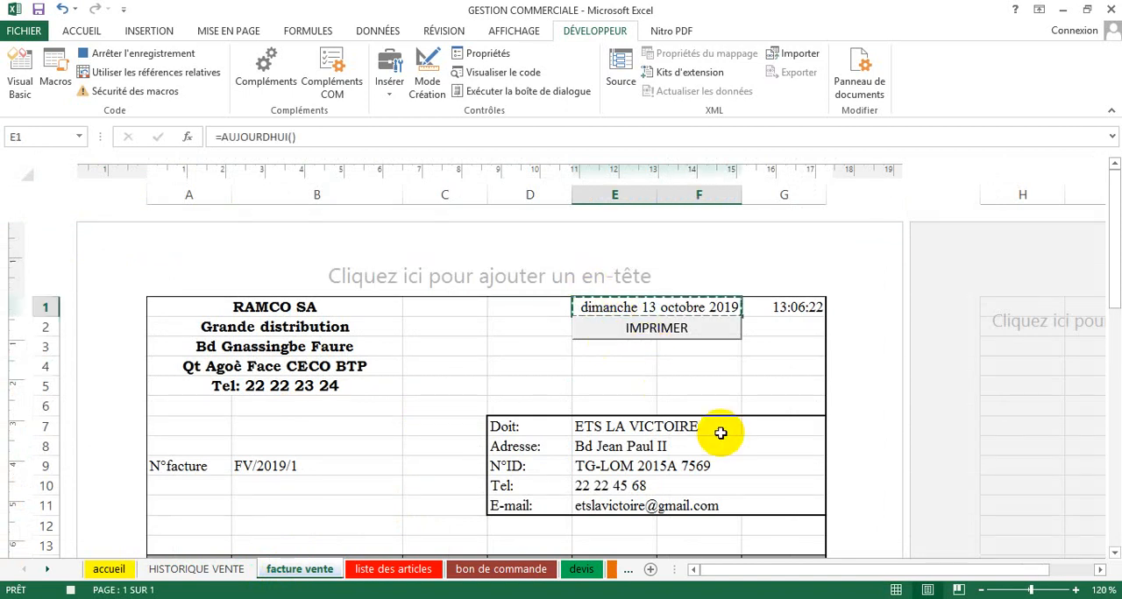
pyautogui.click(210, 569)
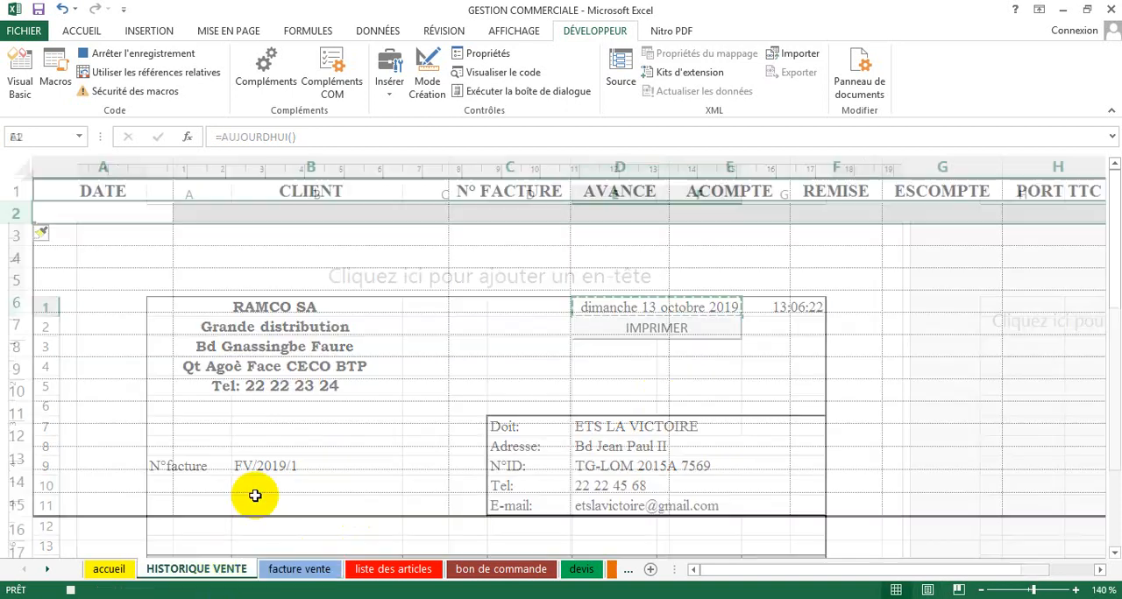
pyautogui.click(95, 205)
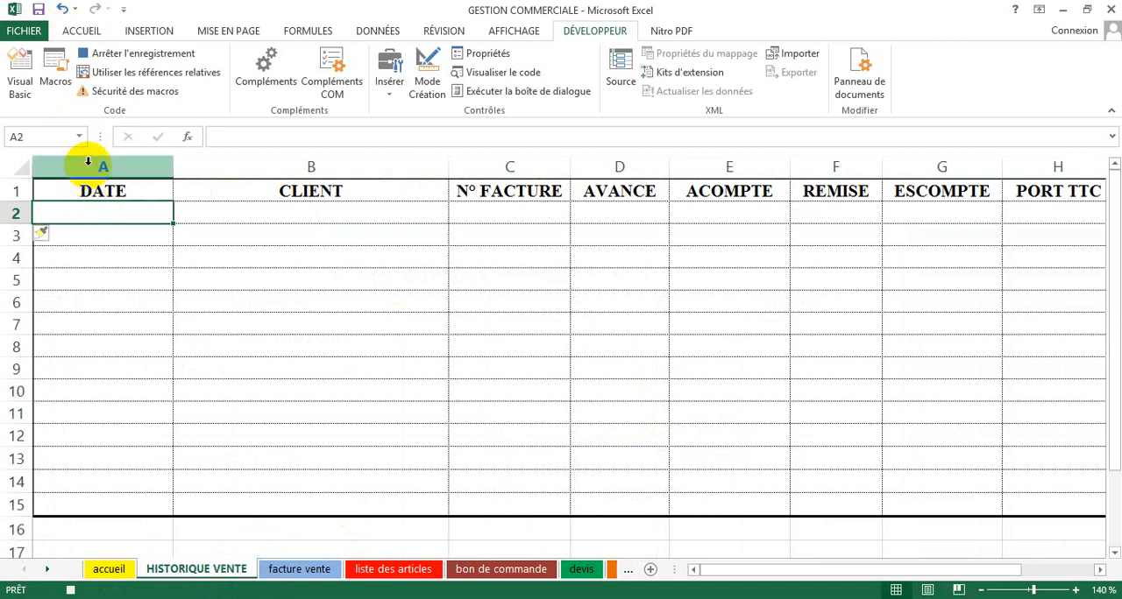
pyautogui.click(102, 30)
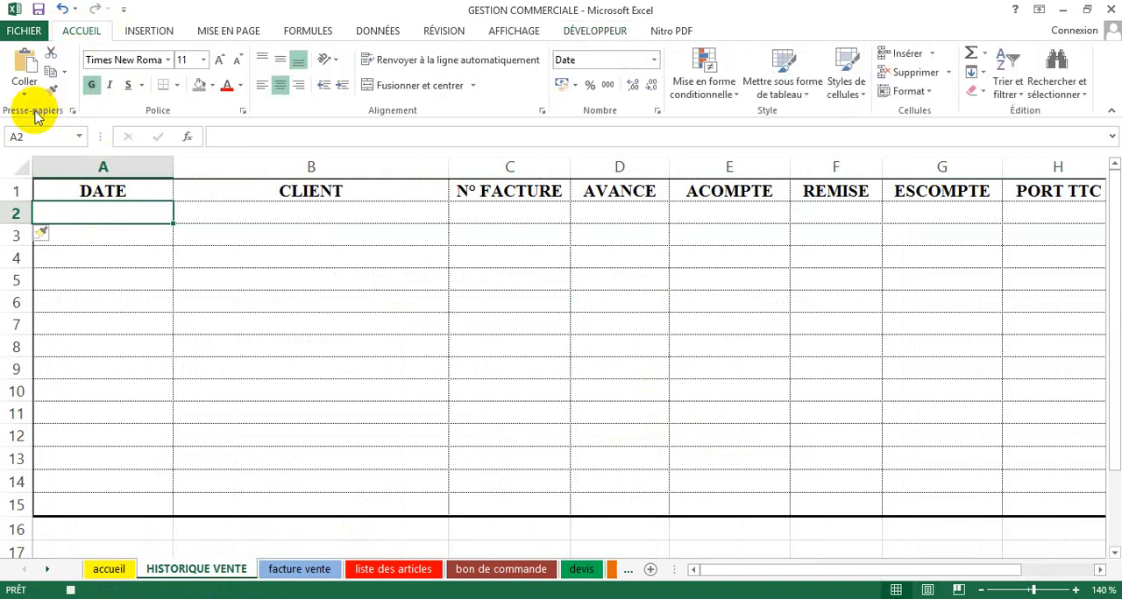
pyautogui.click(26, 97)
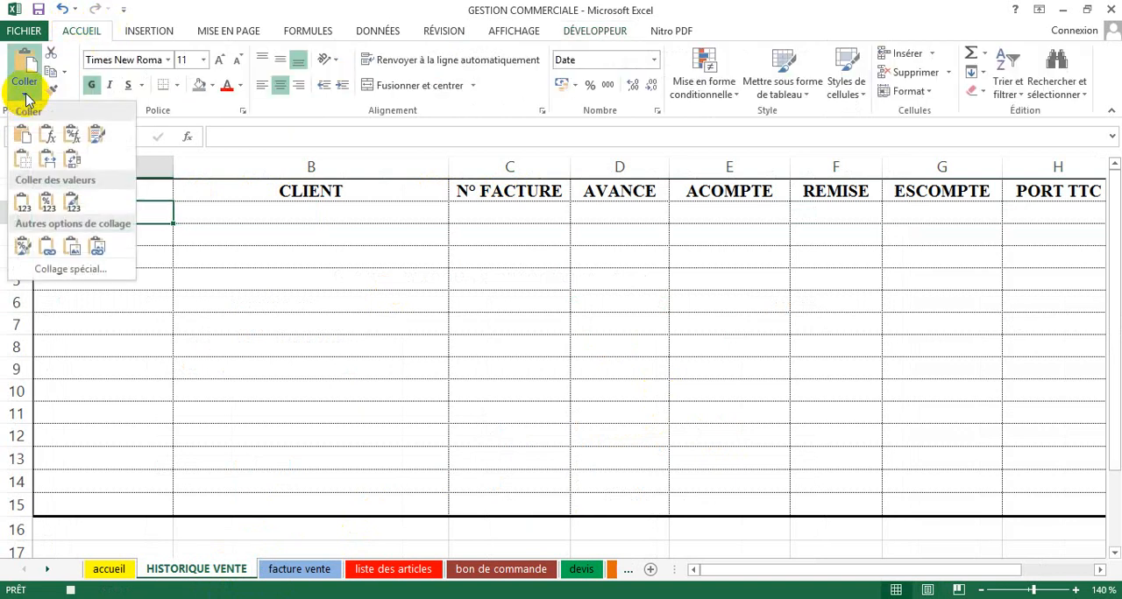
pyautogui.click(23, 204)
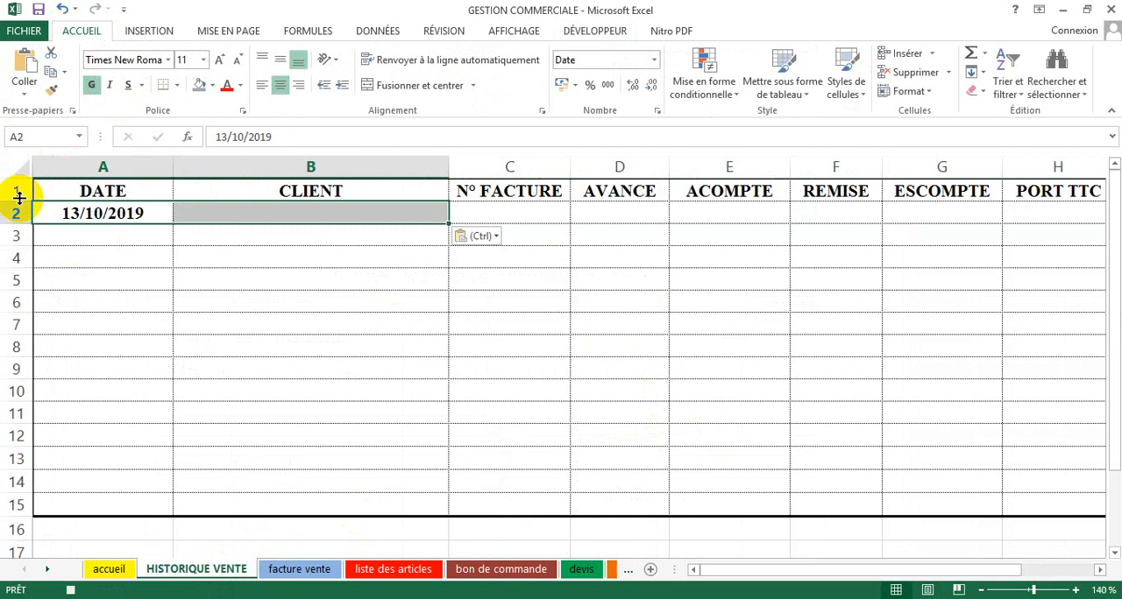
# Step: Copy the client name beside Doit on the facture vente sheet and paste it as values under CLIENT in B2 of HISTORIQUE VENTE
pyautogui.click(278, 570)
pyautogui.click(595, 427)
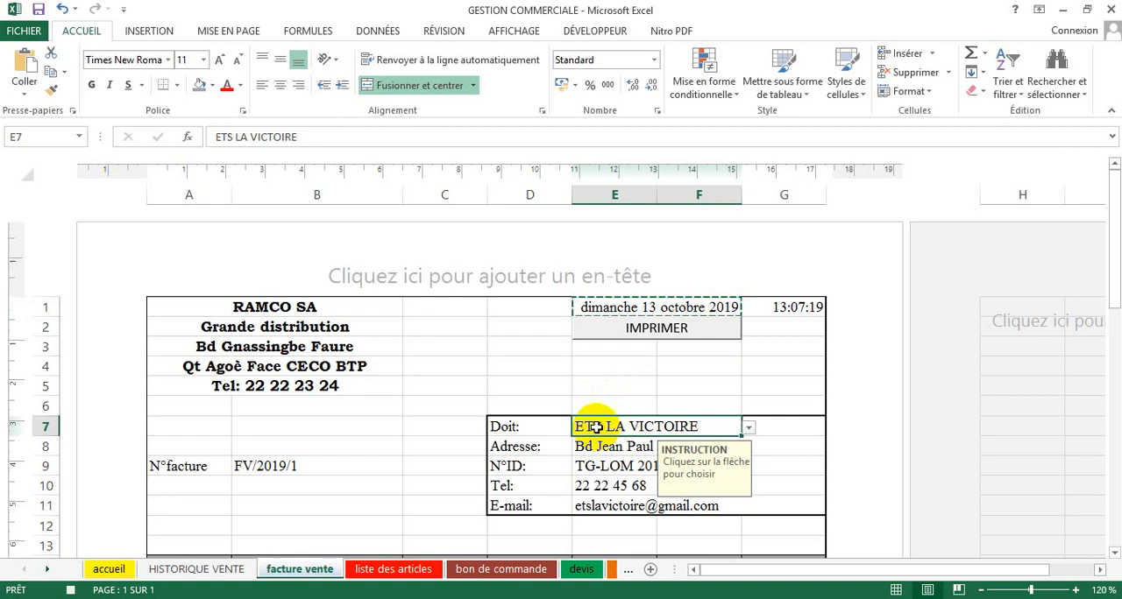
pyautogui.hotkey('ctrl', 'c')
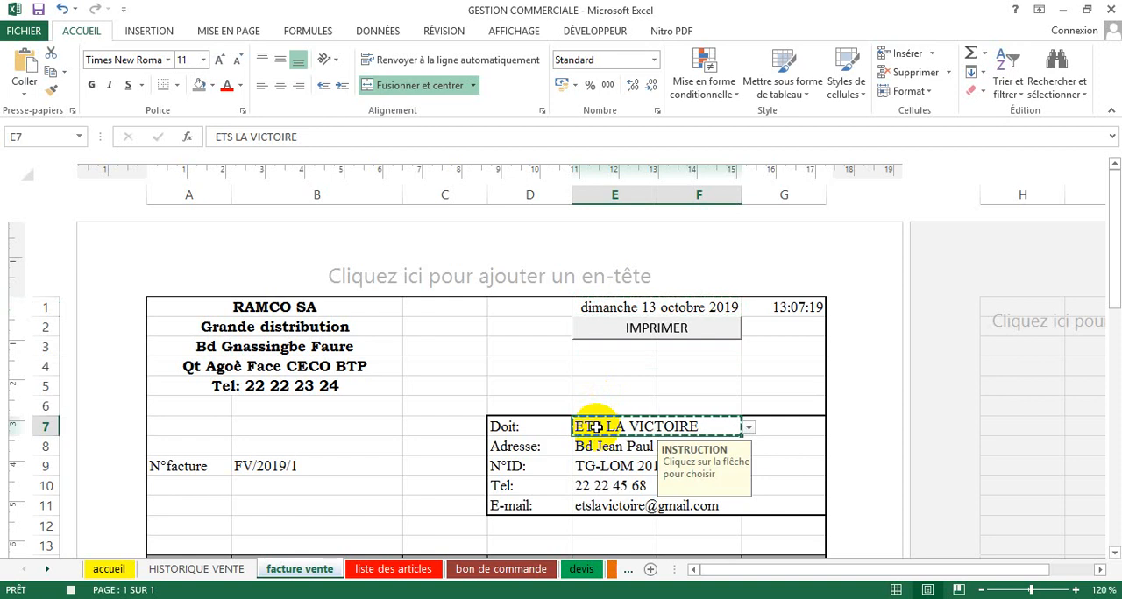
pyautogui.click(209, 568)
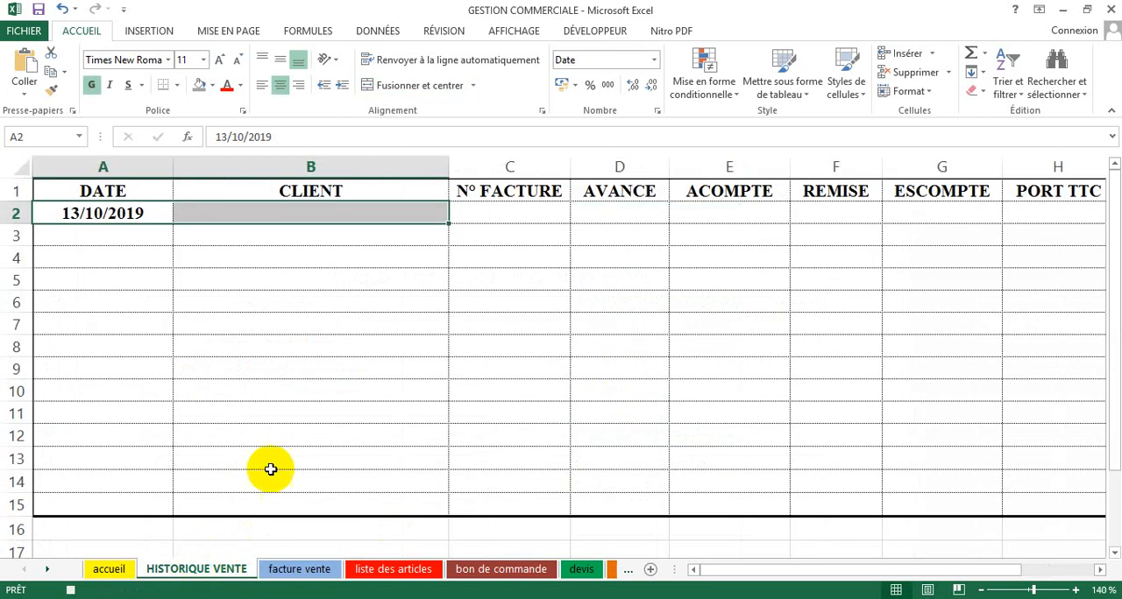
pyautogui.click(271, 215)
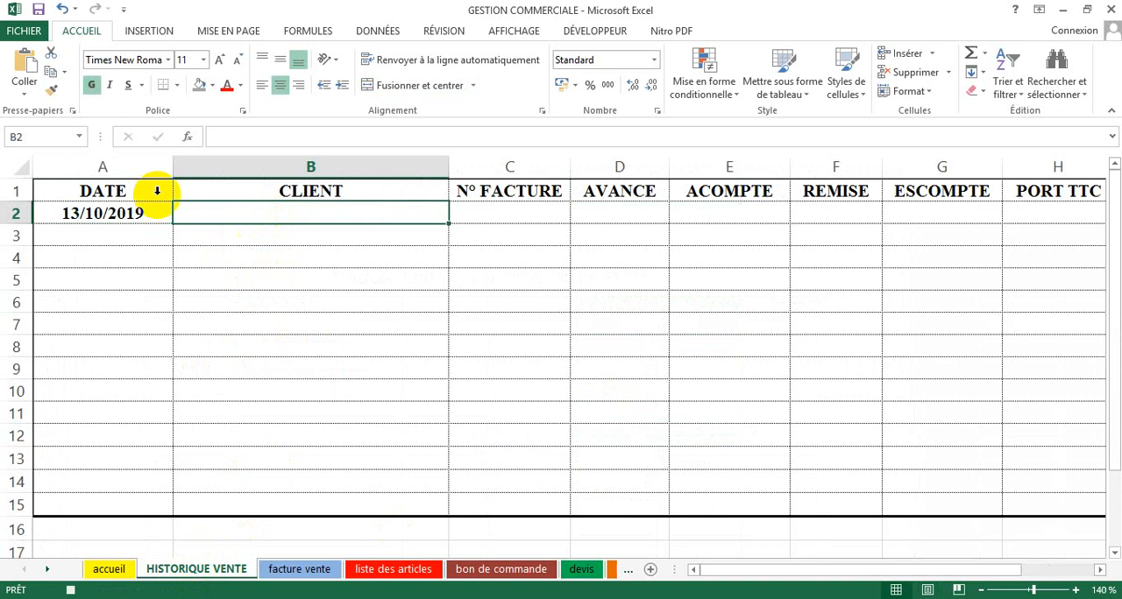
pyautogui.click(24, 92)
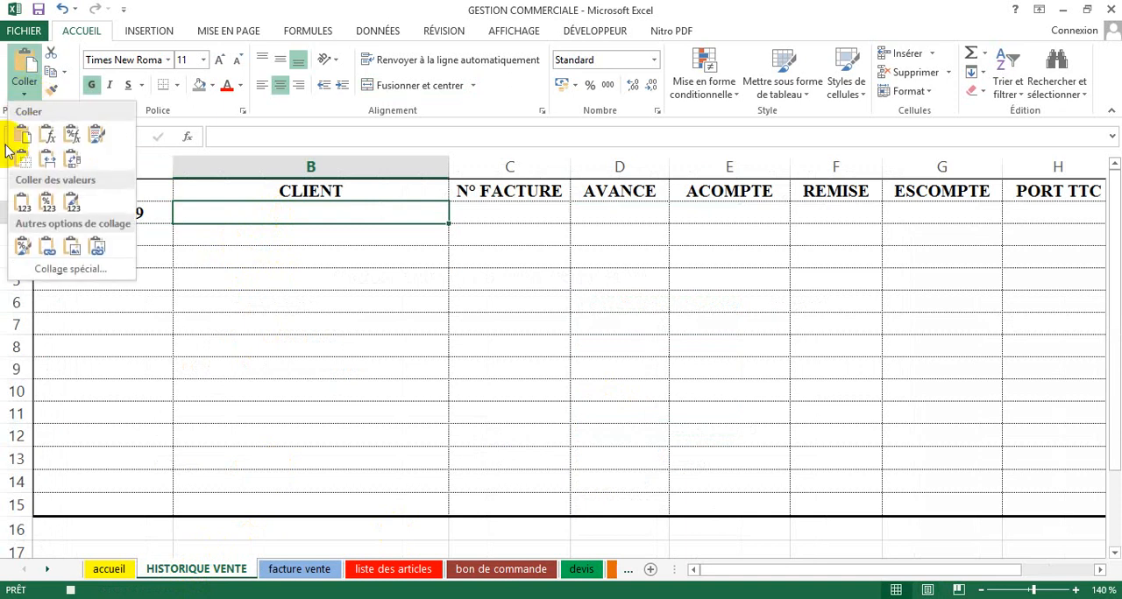
pyautogui.click(19, 202)
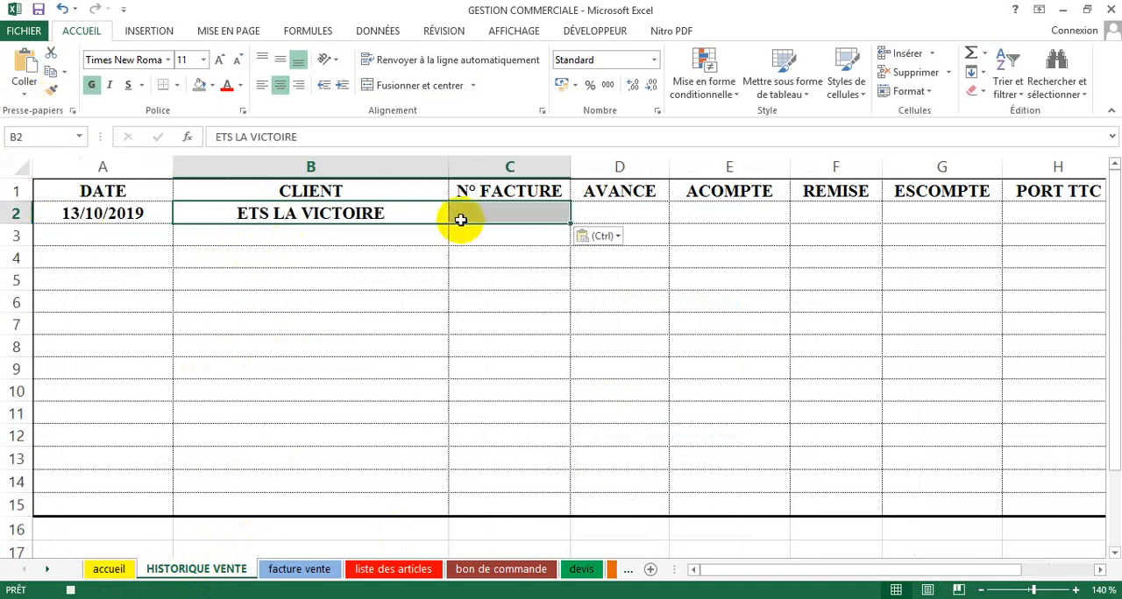
# Step: Copy the invoice number from B9 of the facture vente sheet and paste it as values under N° FACTURE in C2 of HISTORIQUE VENTE
pyautogui.click(278, 571)
pyautogui.click(243, 466)
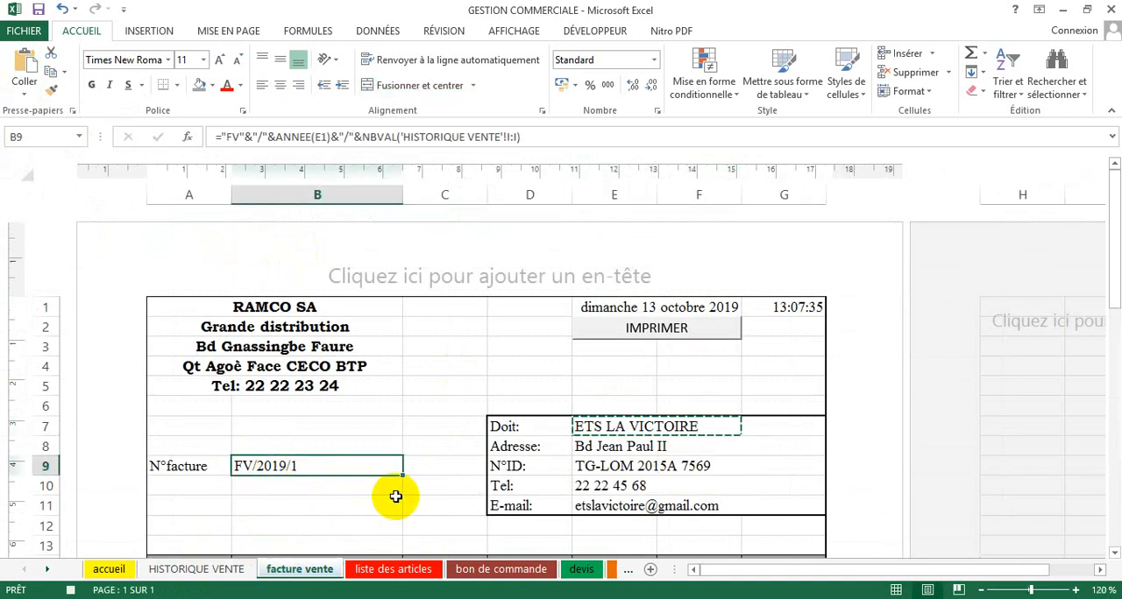
pyautogui.hotkey('ctrl', 'c')
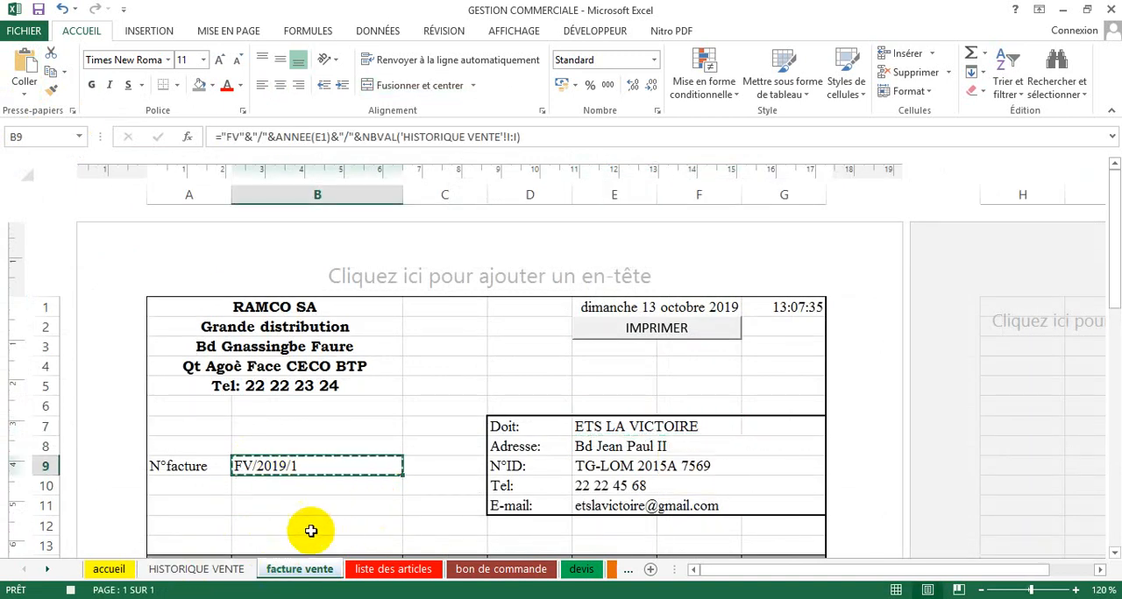
pyautogui.click(233, 570)
pyautogui.click(476, 212)
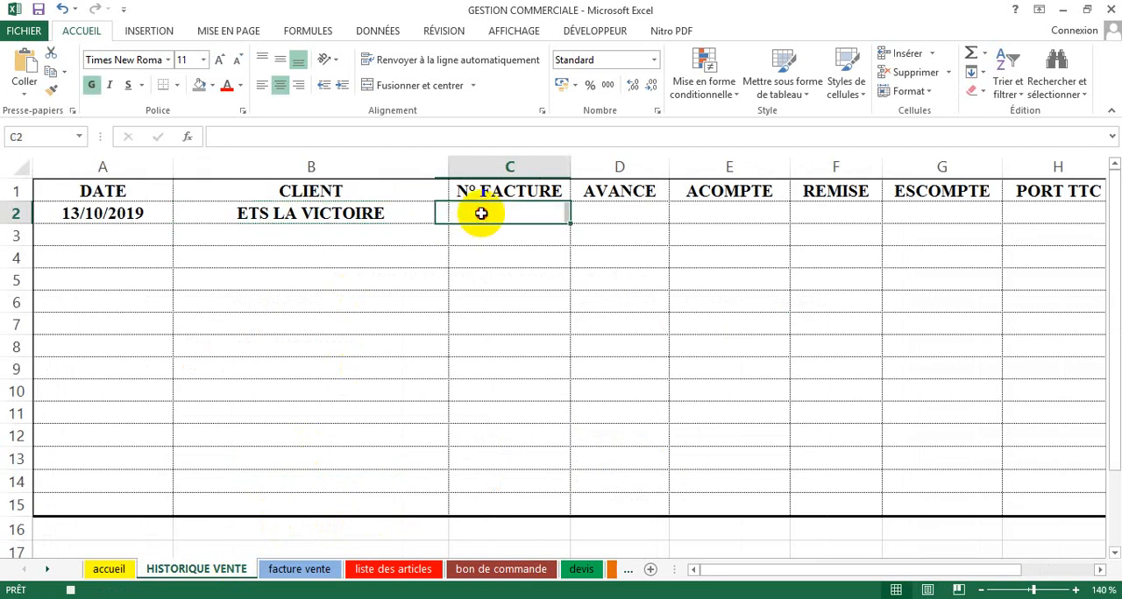
pyautogui.click(26, 93)
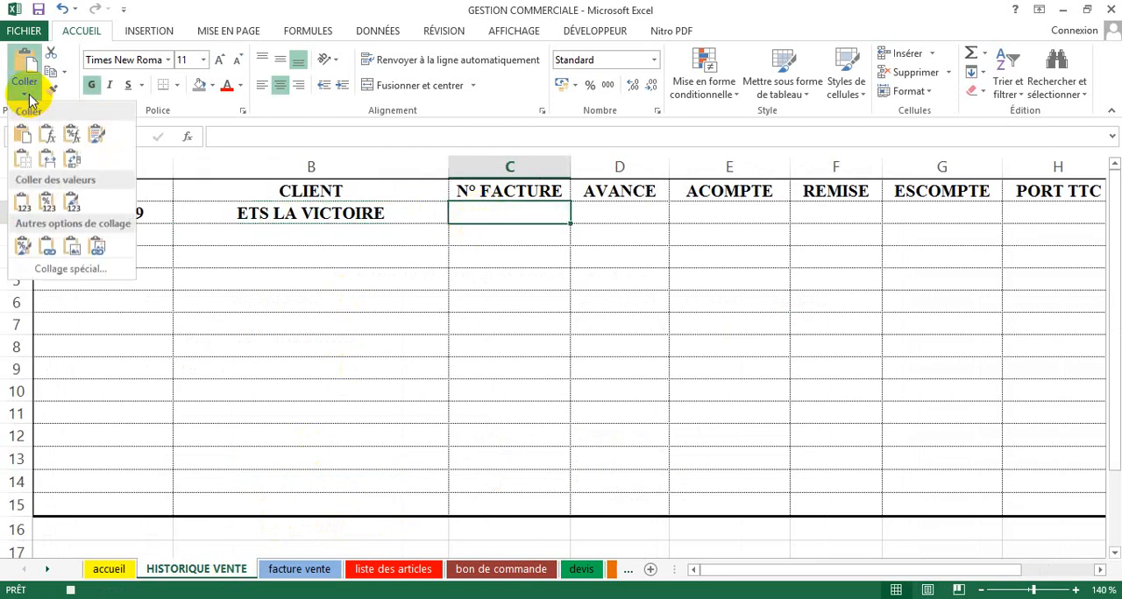
pyautogui.click(25, 206)
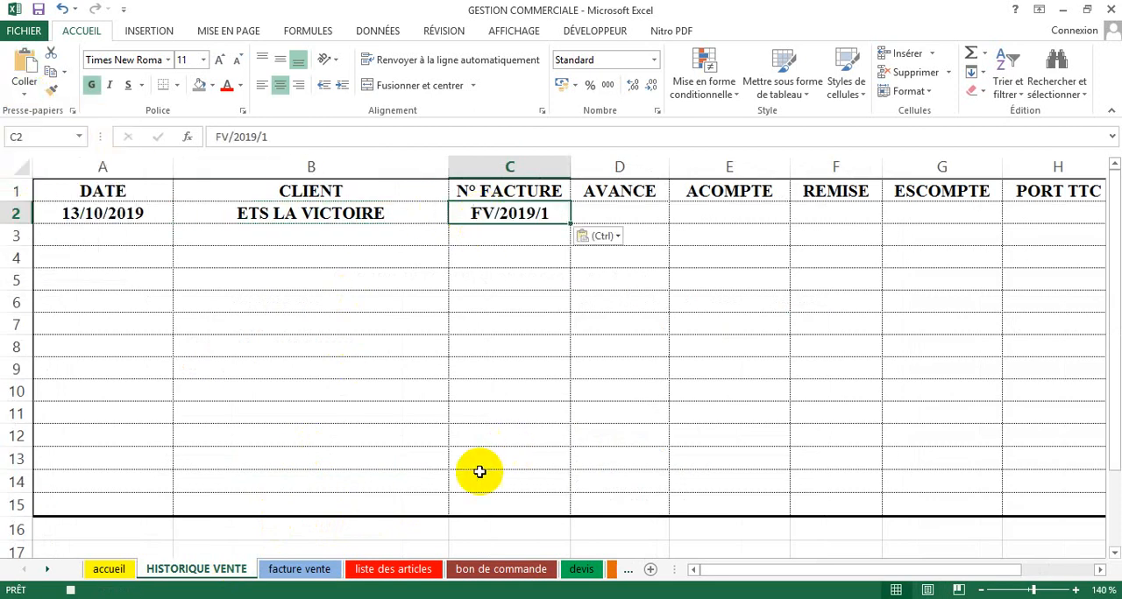
# Step: Copy the Avance cell C38 of the facture vente sheet and paste it as values under AVANCE in D2 of HISTORIQUE VENTE
pyautogui.click(301, 570)
pyautogui.scroll(-7, 306, 546)
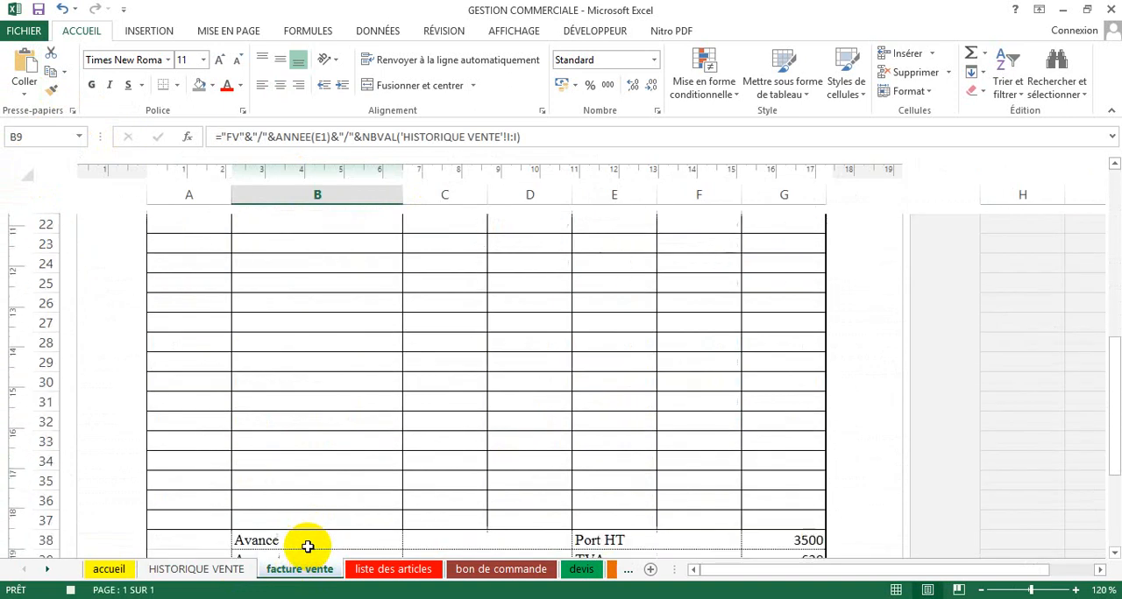
pyautogui.scroll(-1, 307, 546)
pyautogui.click(469, 482)
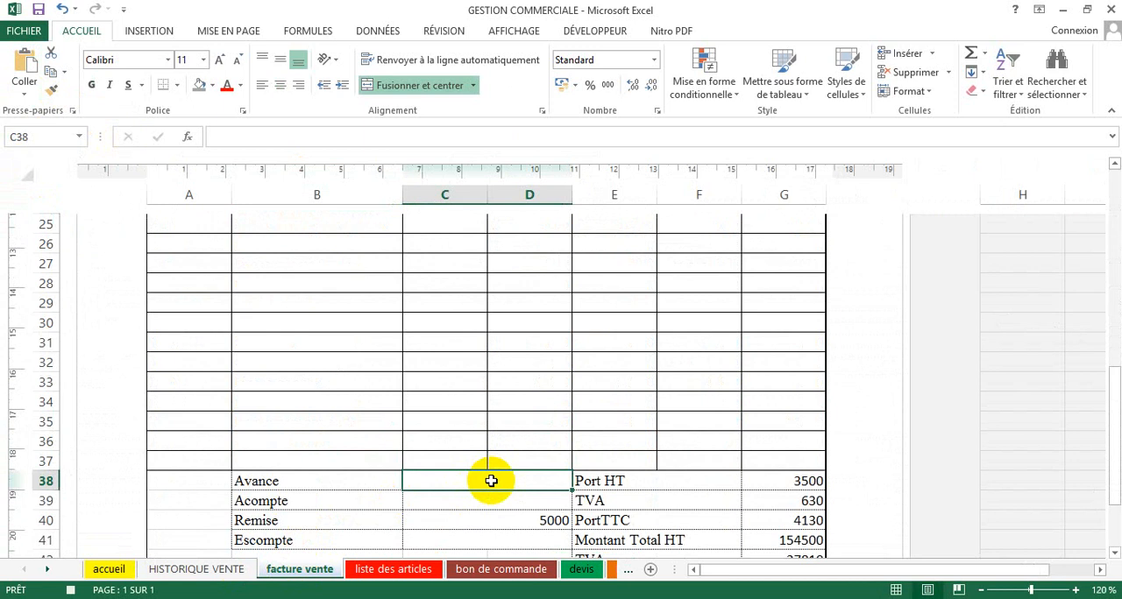
pyautogui.scroll(-1, 491, 481)
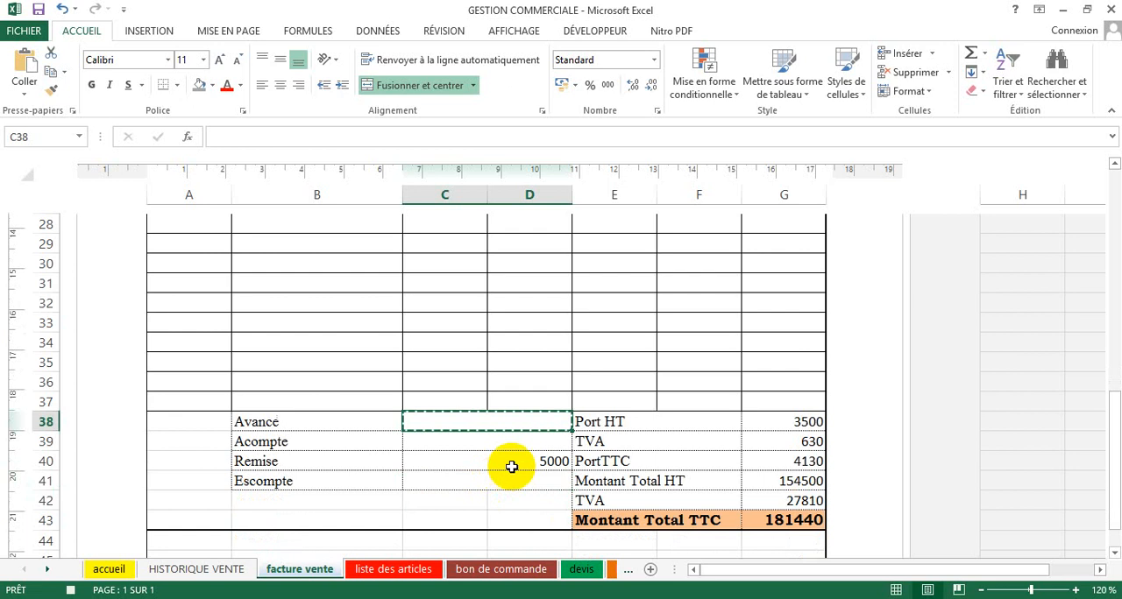
pyautogui.click(215, 568)
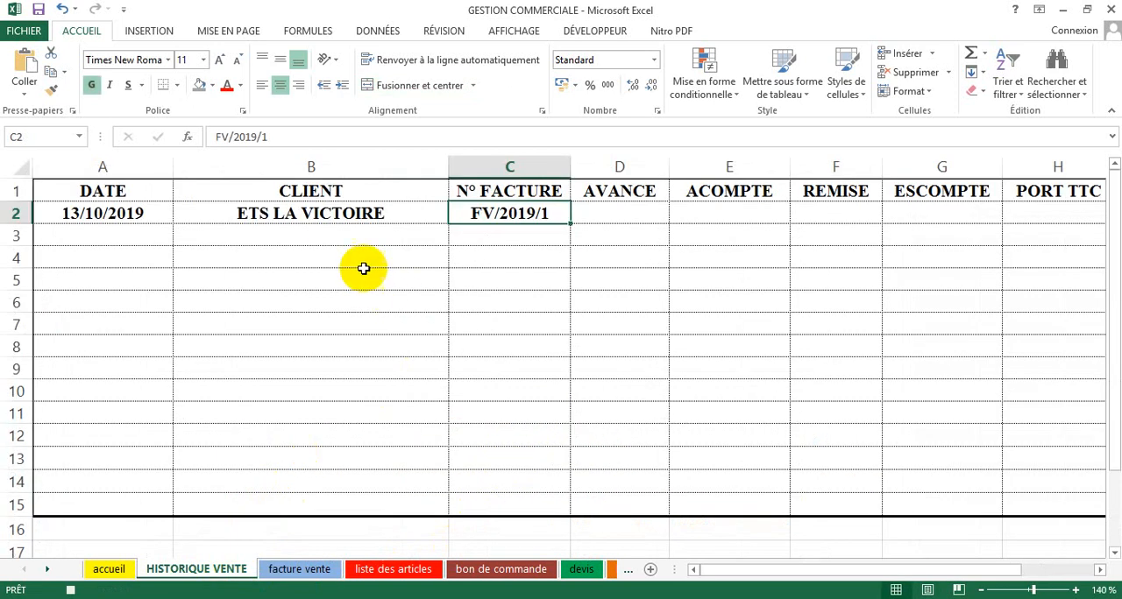
pyautogui.click(627, 213)
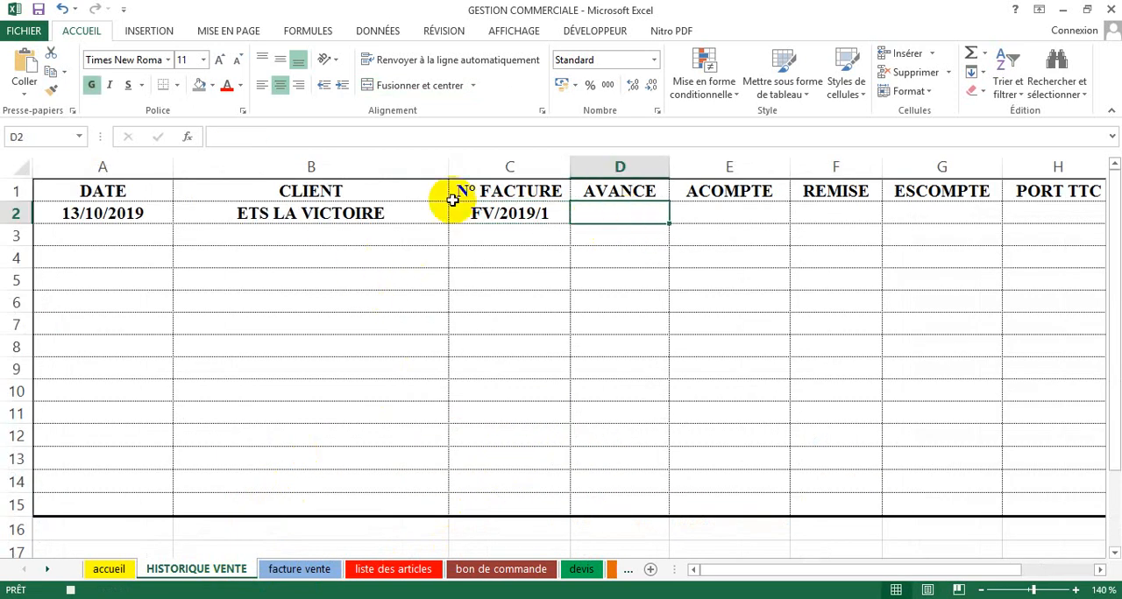
pyautogui.click(25, 83)
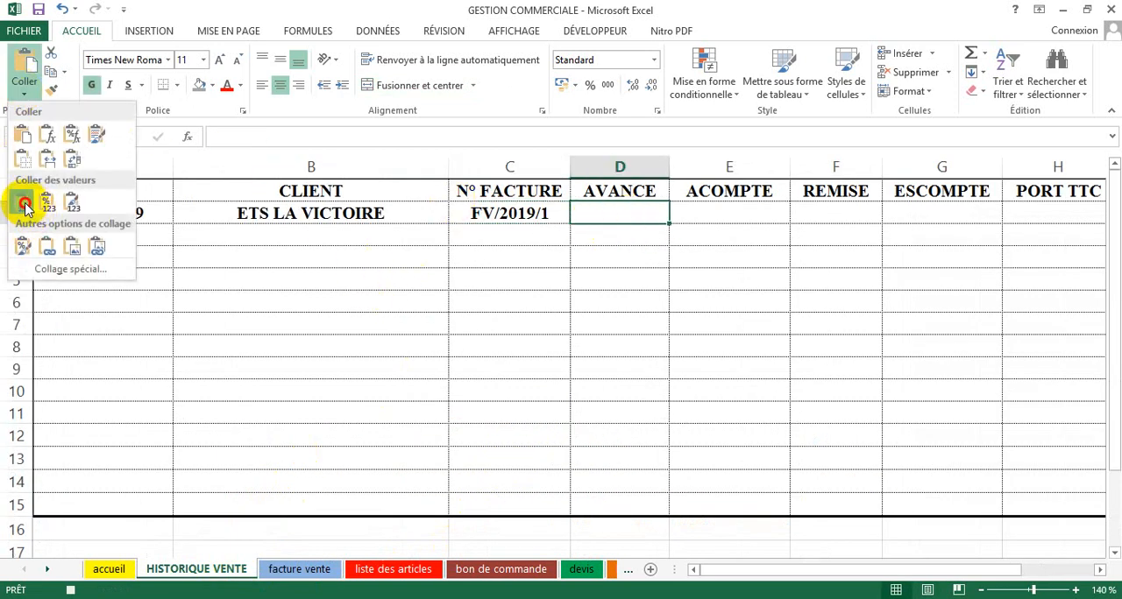
pyautogui.click(25, 206)
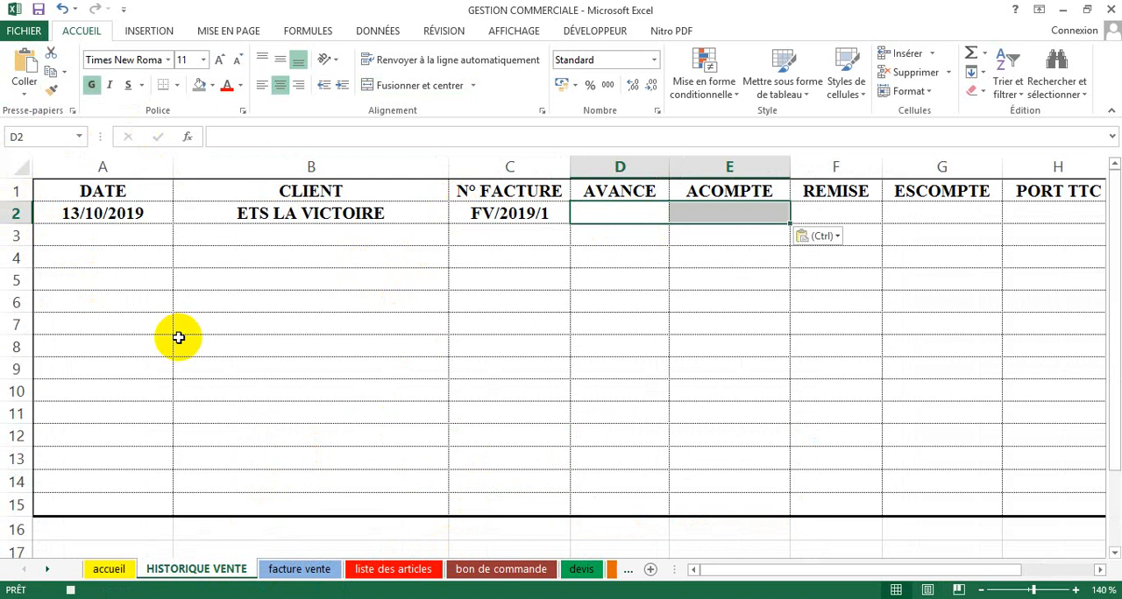
# Step: Copy the Acompte cell C39 of the facture vente sheet and paste it as values under ACOMPTE in E2 of HISTORIQUE VENTE
pyautogui.click(300, 570)
pyautogui.click(434, 440)
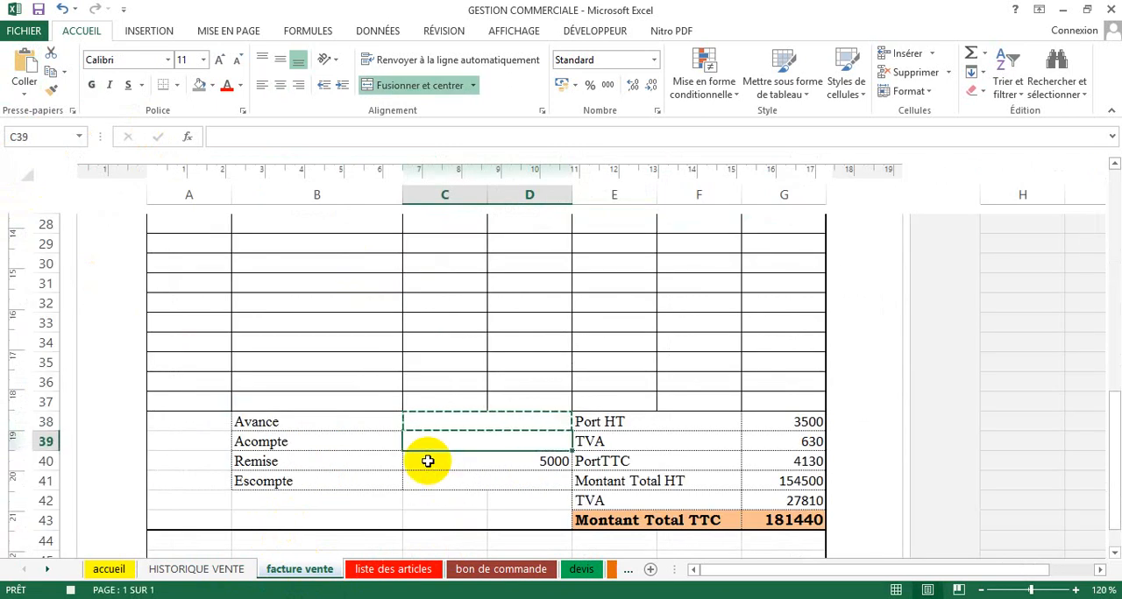
pyautogui.hotkey('ctrl', 'c')
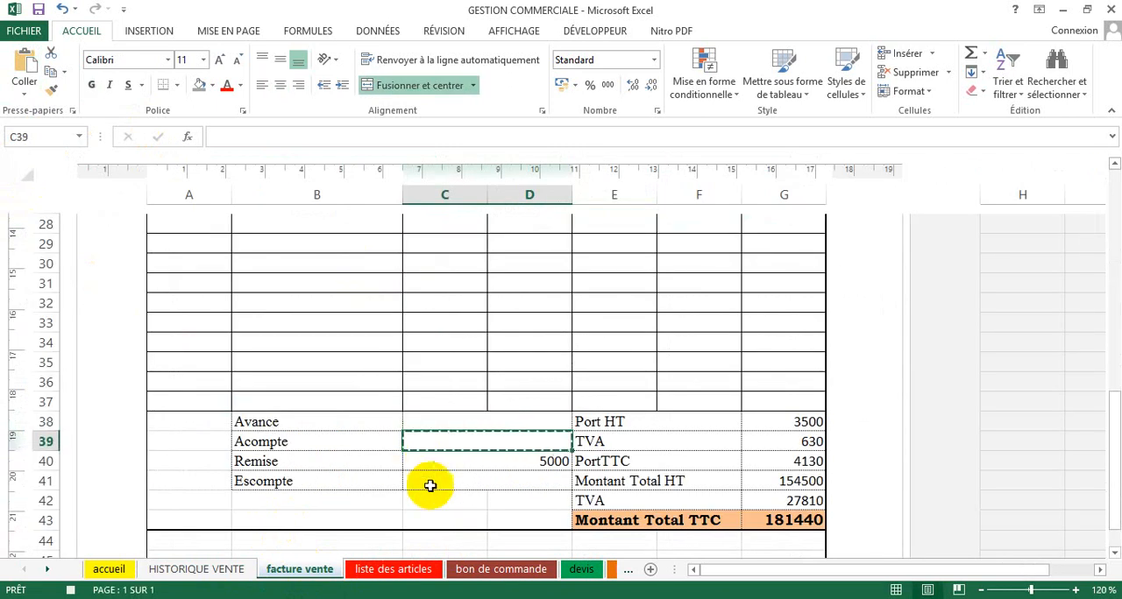
pyautogui.click(224, 574)
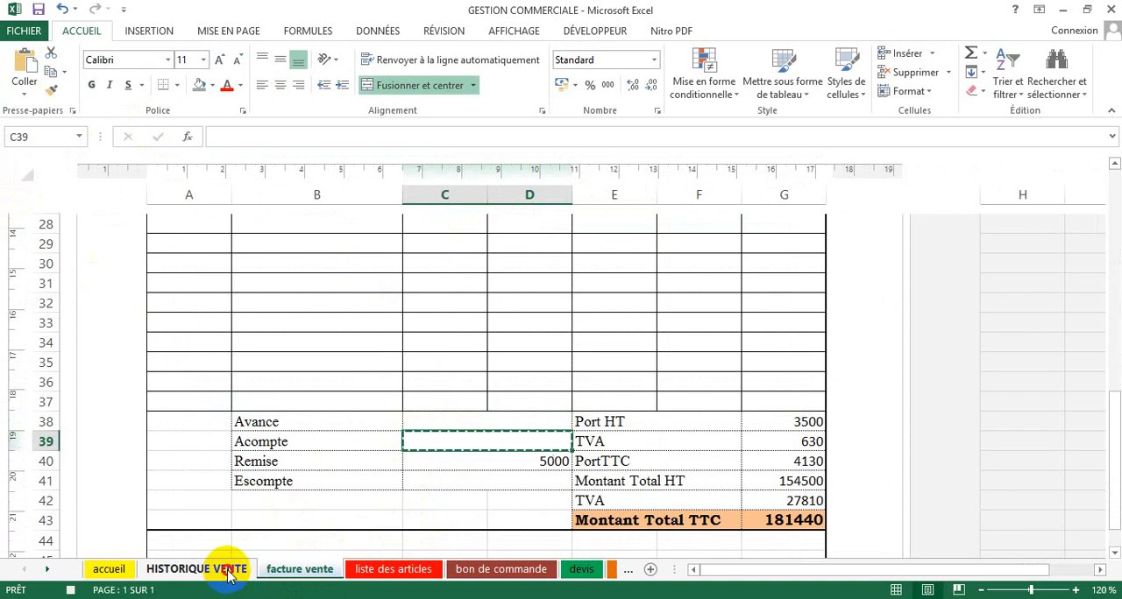
pyautogui.click(701, 216)
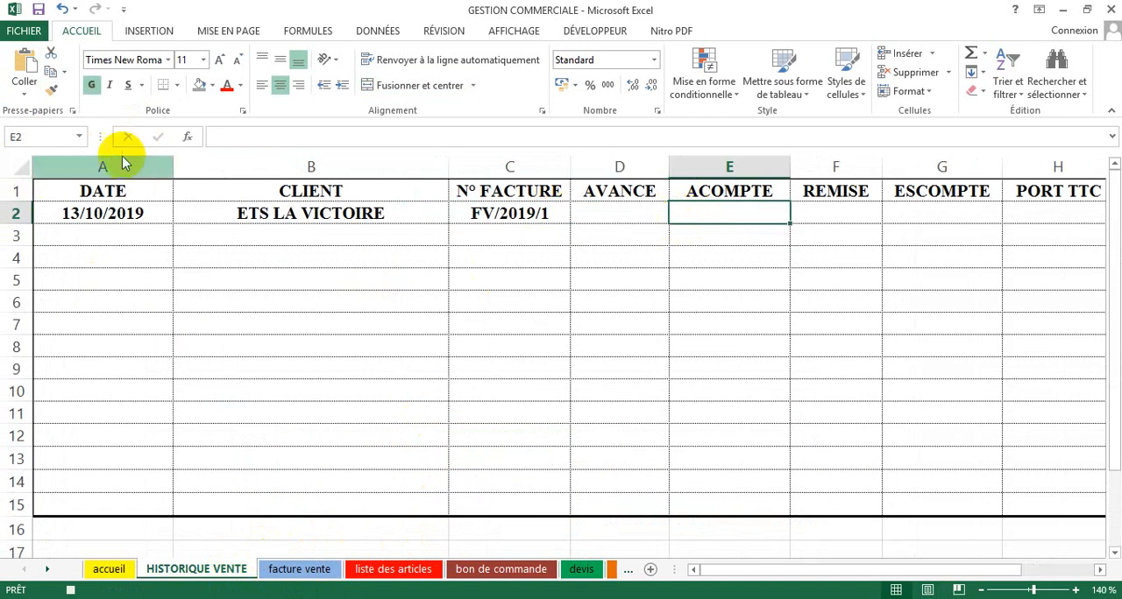
pyautogui.click(24, 89)
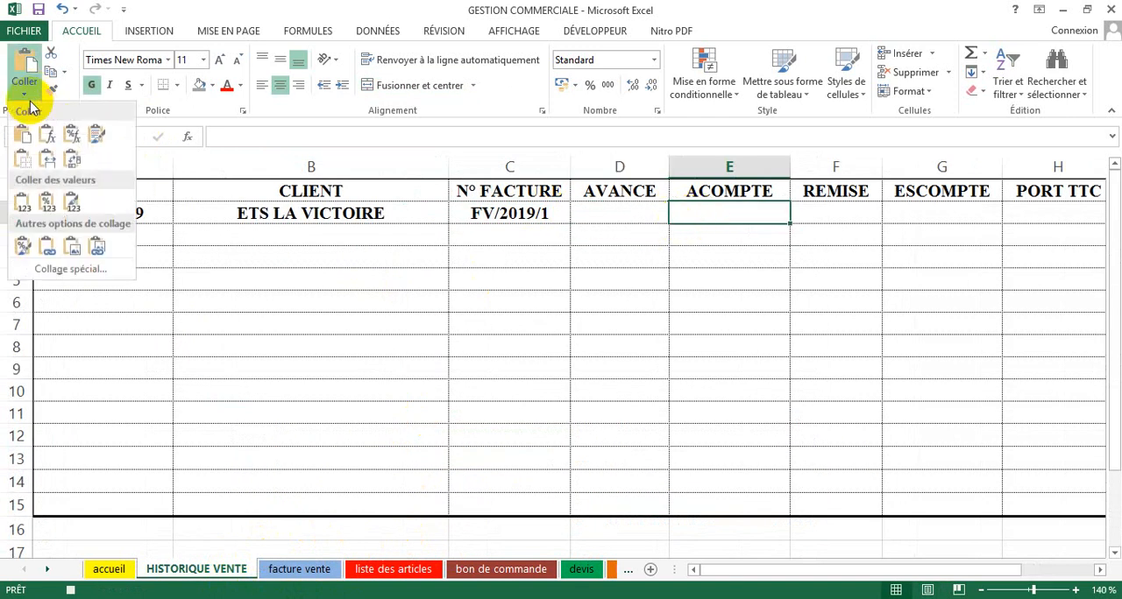
pyautogui.click(22, 203)
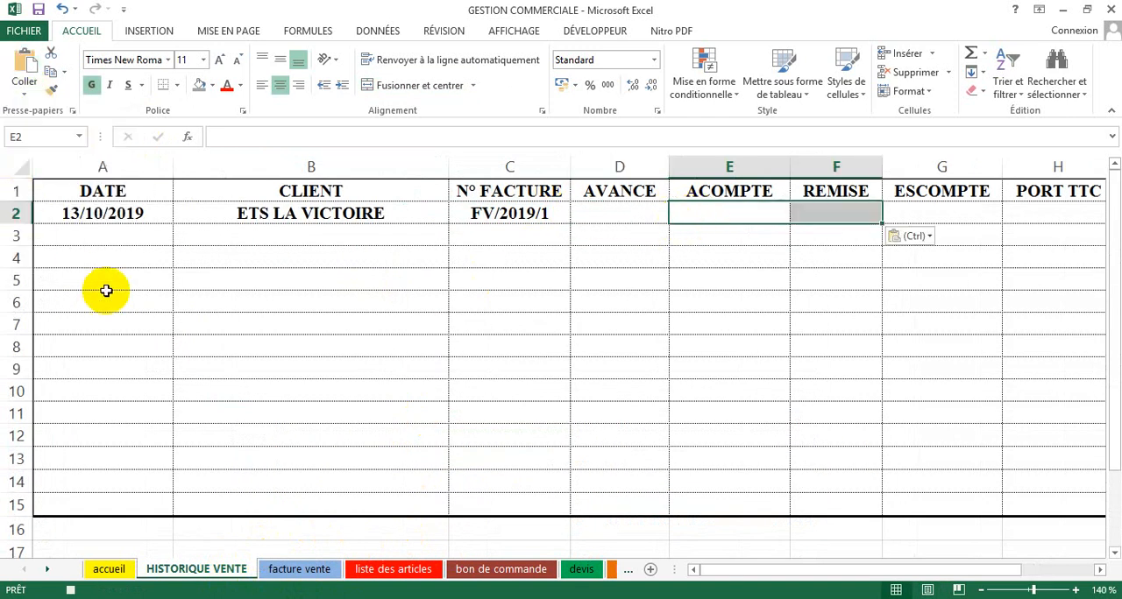
# Step: Copy the Remise cell C40 of the facture vente sheet and paste it as values under REMISE in F2 of HISTORIQUE VENTE
pyautogui.click(300, 569)
pyautogui.click(426, 442)
pyautogui.click(427, 462)
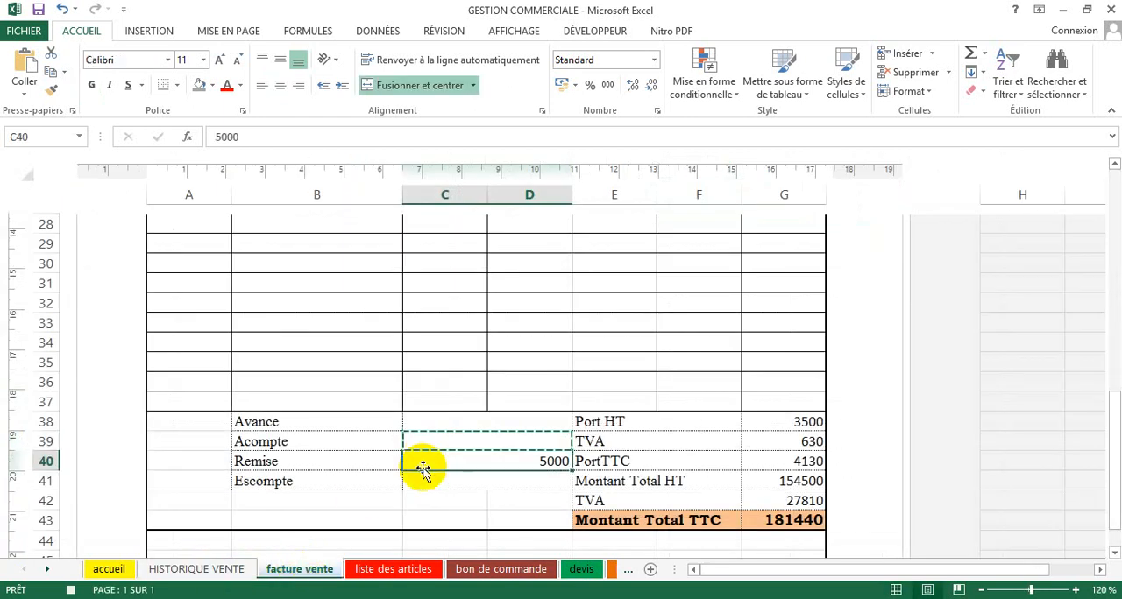
pyautogui.hotkey('ctrl', 'c')
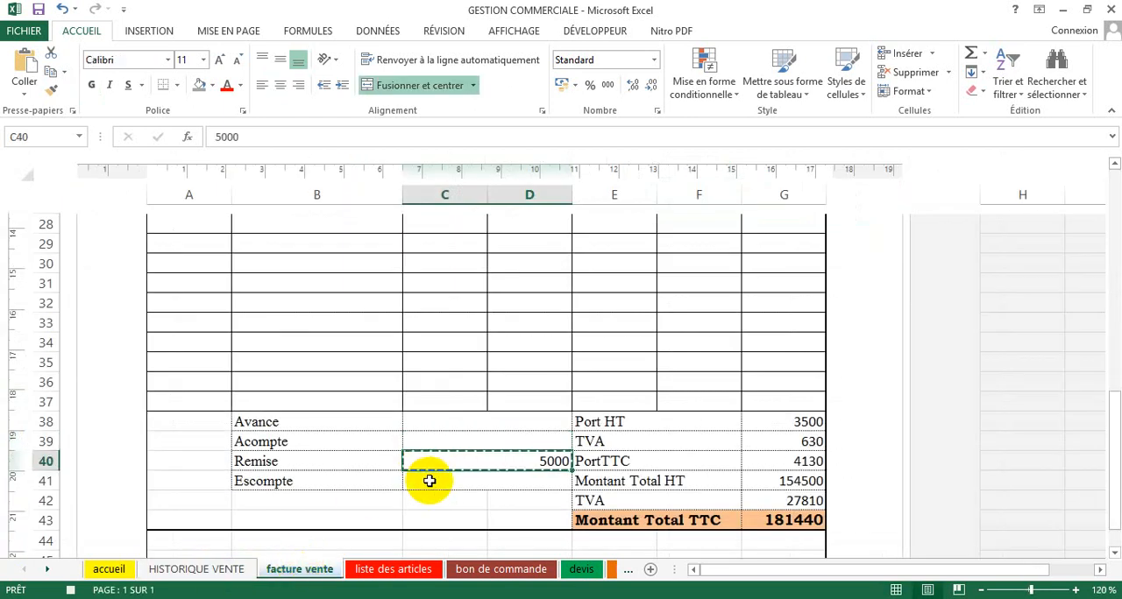
pyautogui.click(230, 570)
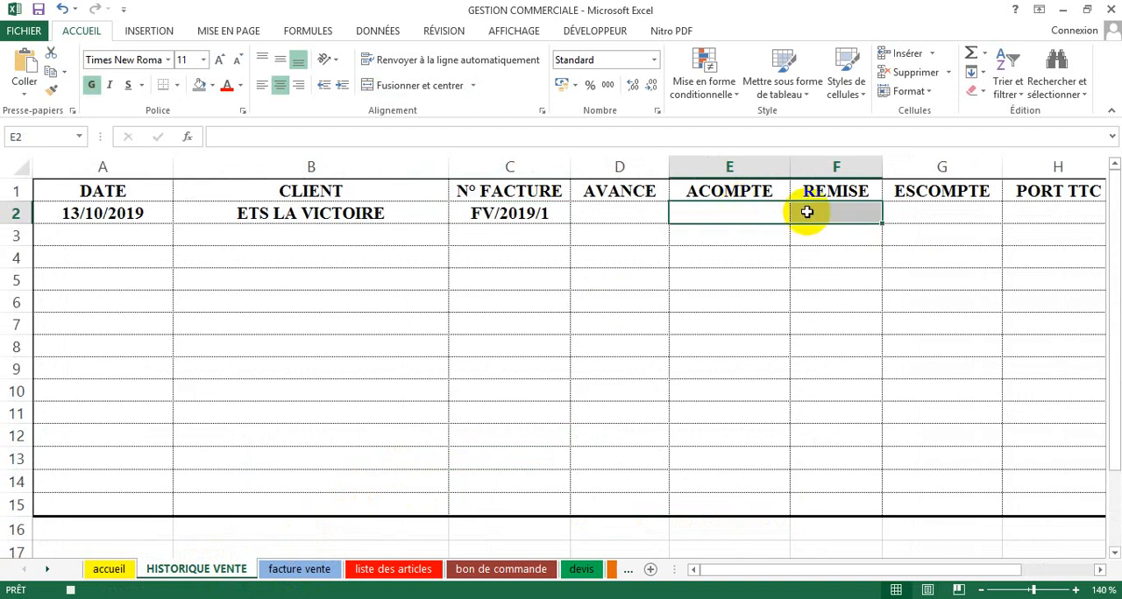
pyautogui.click(807, 212)
pyautogui.click(24, 97)
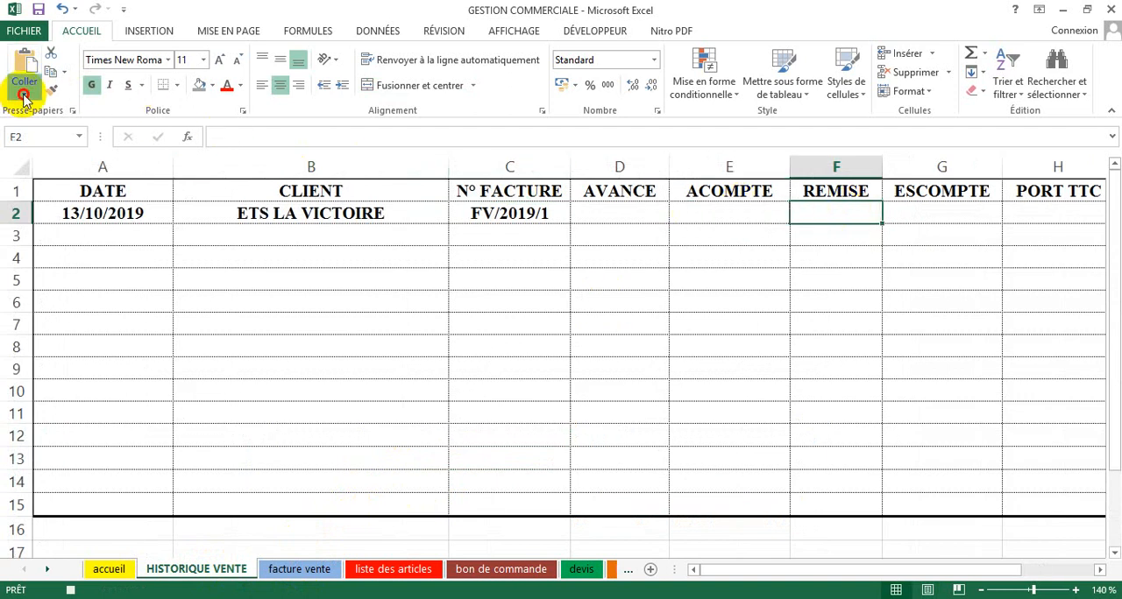
pyautogui.click(21, 199)
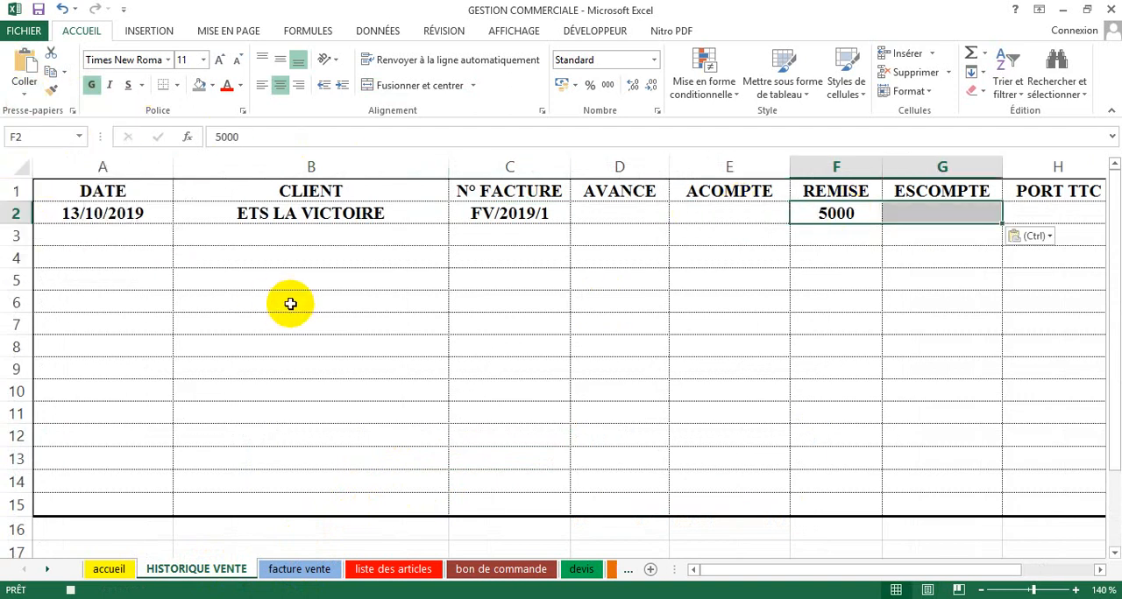
# Step: Copy the Escompte cell C41 of the facture vente sheet and paste it as values under ESCOMPTE in G2 of HISTORIQUE VENTE
pyautogui.click(307, 578)
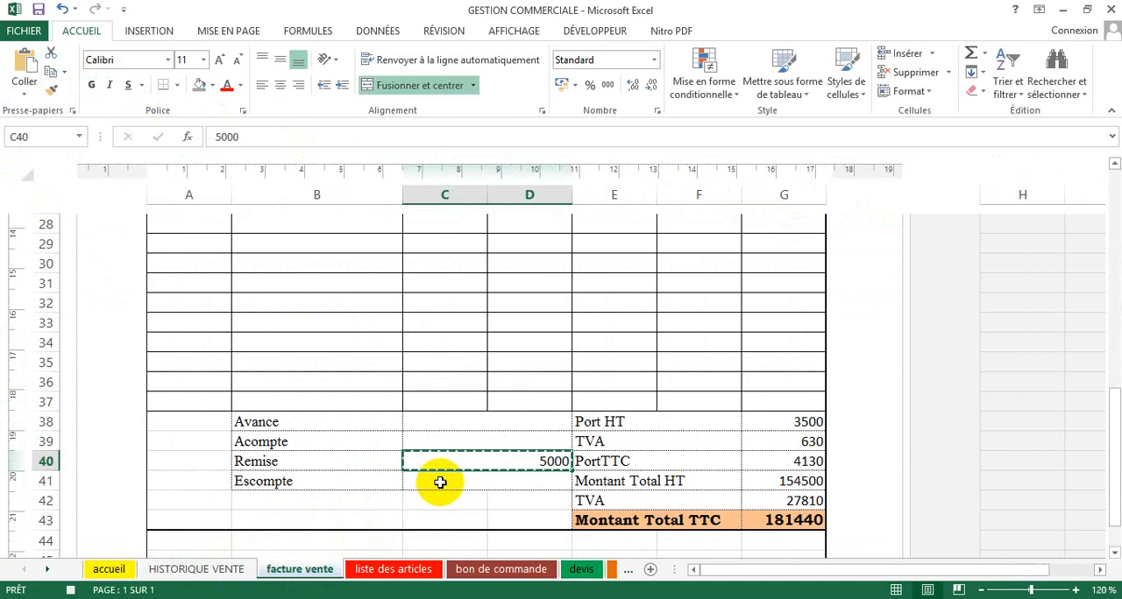
pyautogui.click(442, 480)
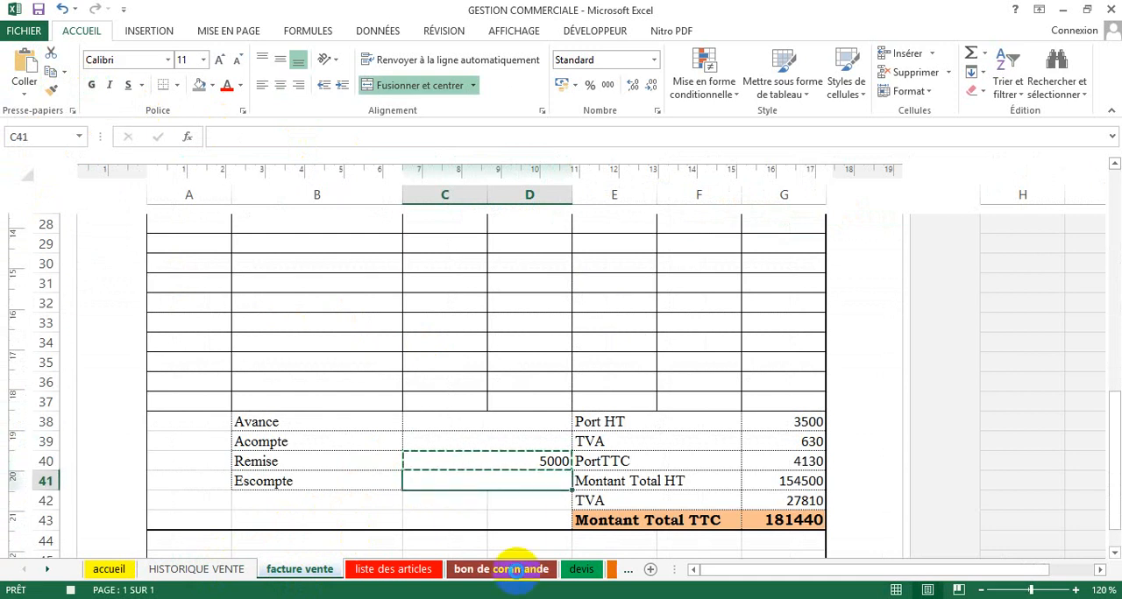
pyautogui.hotkey('ctrl', 'c')
pyautogui.click(246, 574)
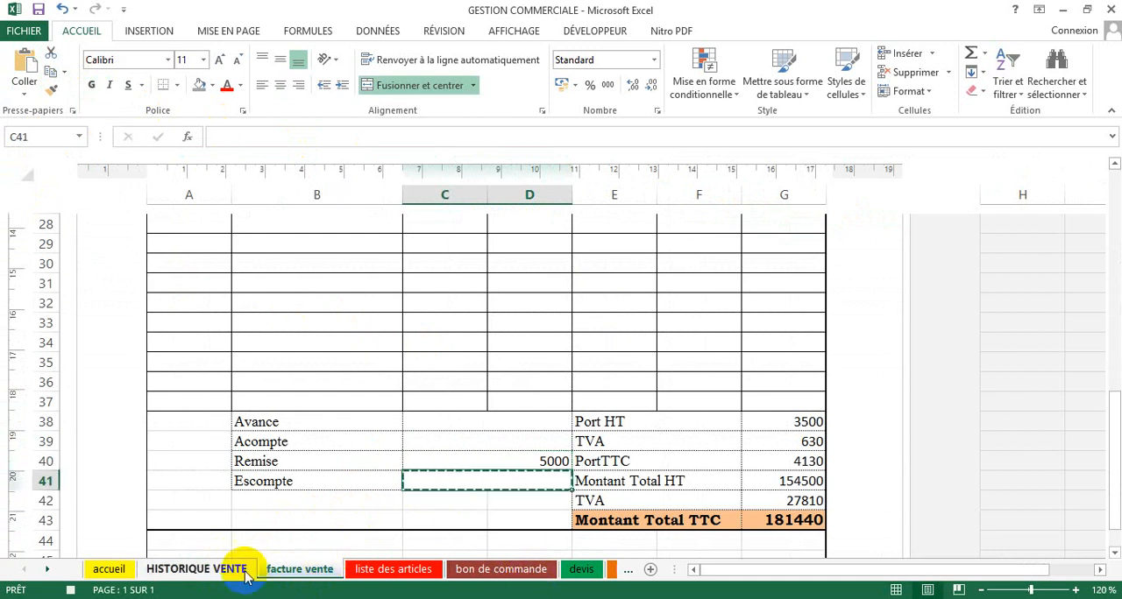
pyautogui.click(911, 209)
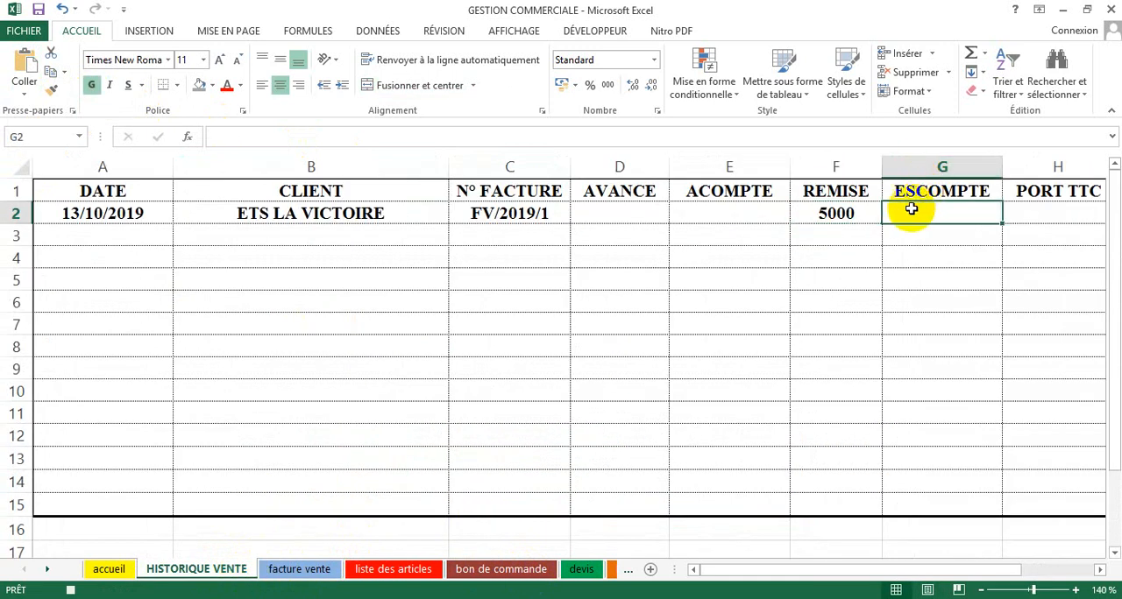
pyautogui.click(25, 90)
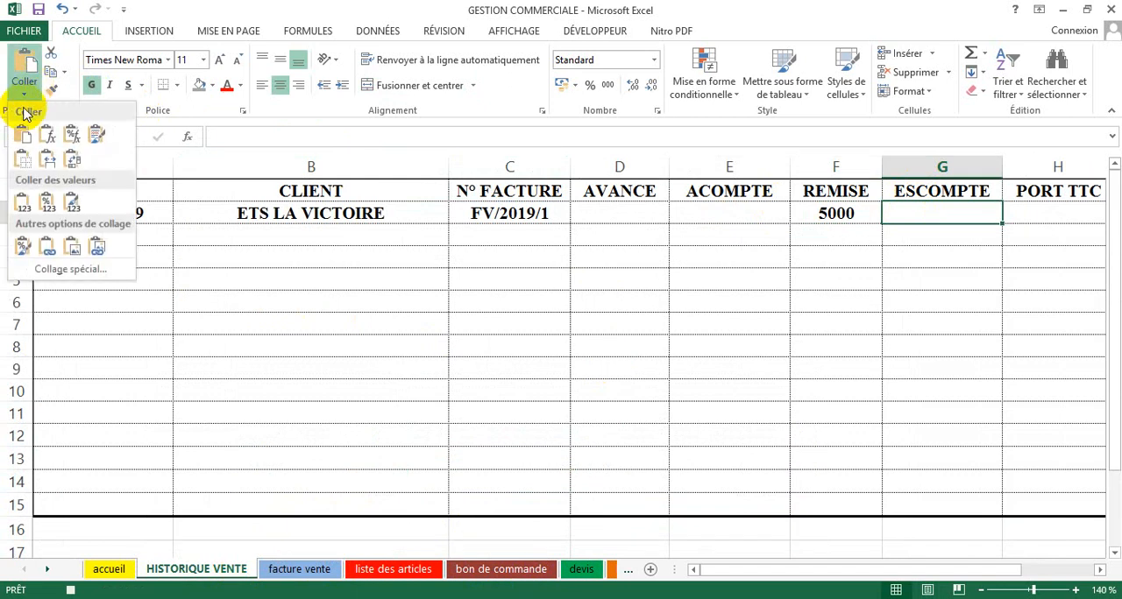
pyautogui.click(23, 201)
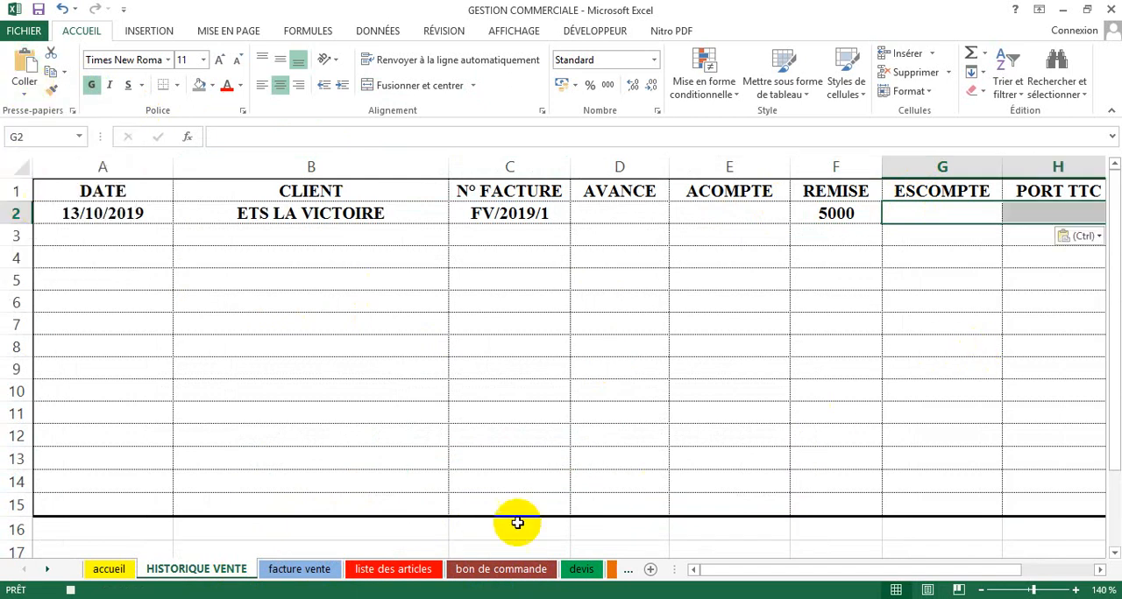
# Step: Copy the PortTTC cell G40 of the facture vente sheet and paste it as values under PORT TTC in H2 of HISTORIQUE VENTE
pyautogui.click(298, 569)
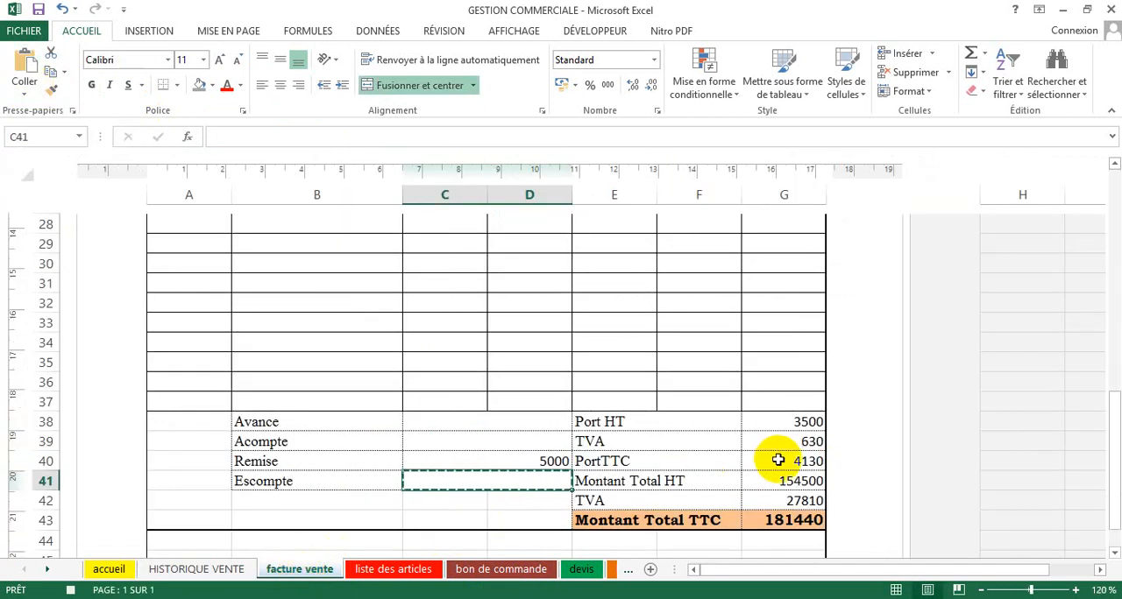
pyautogui.click(785, 465)
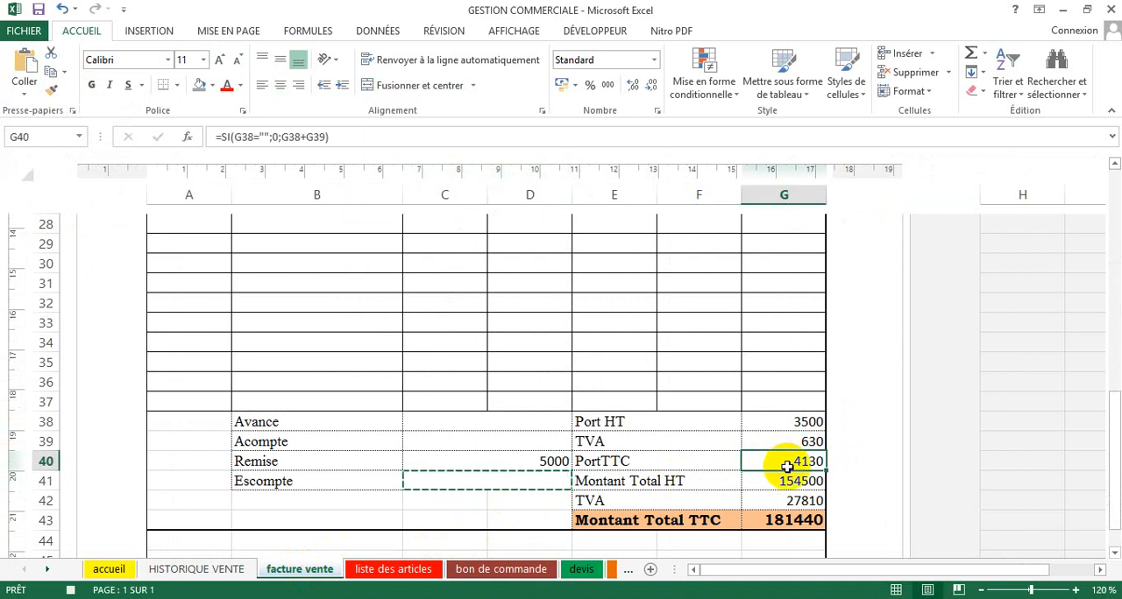
pyautogui.hotkey('ctrl', 'c')
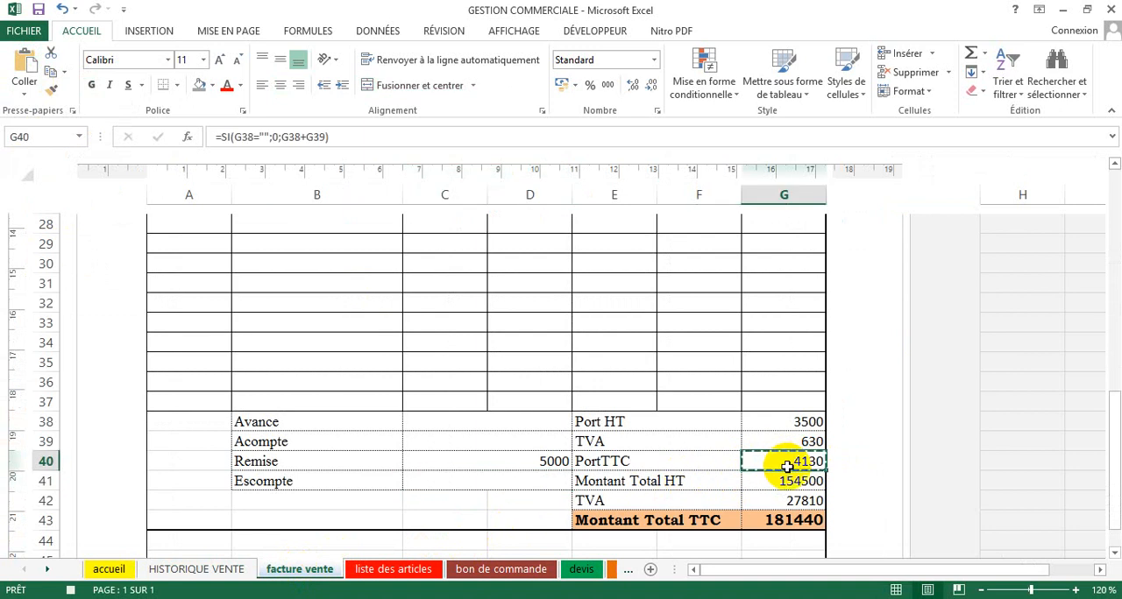
pyautogui.click(230, 568)
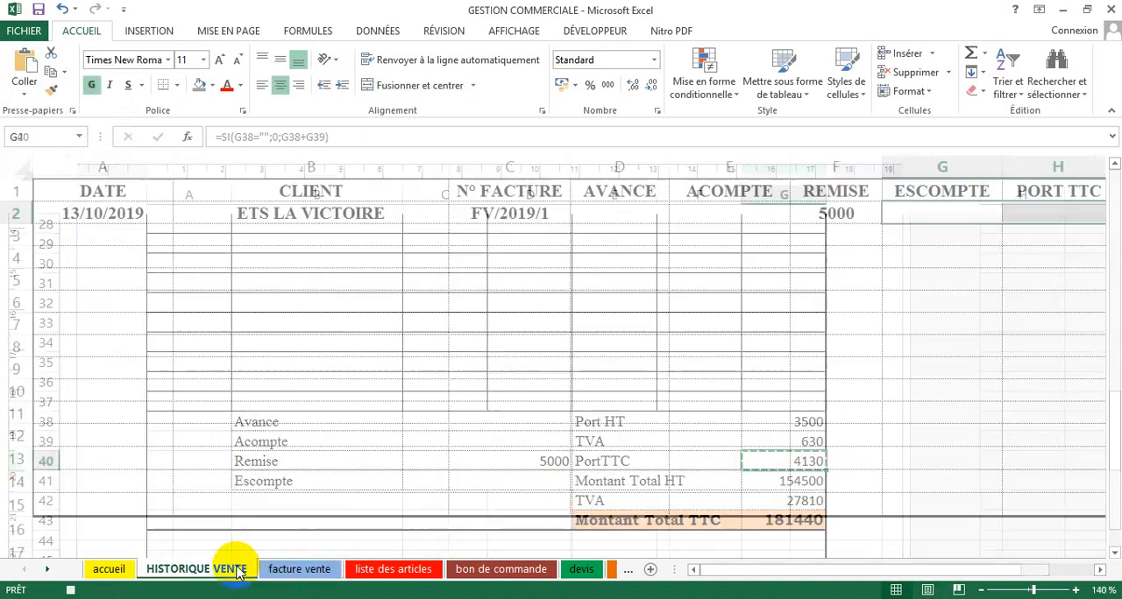
pyautogui.click(1064, 214)
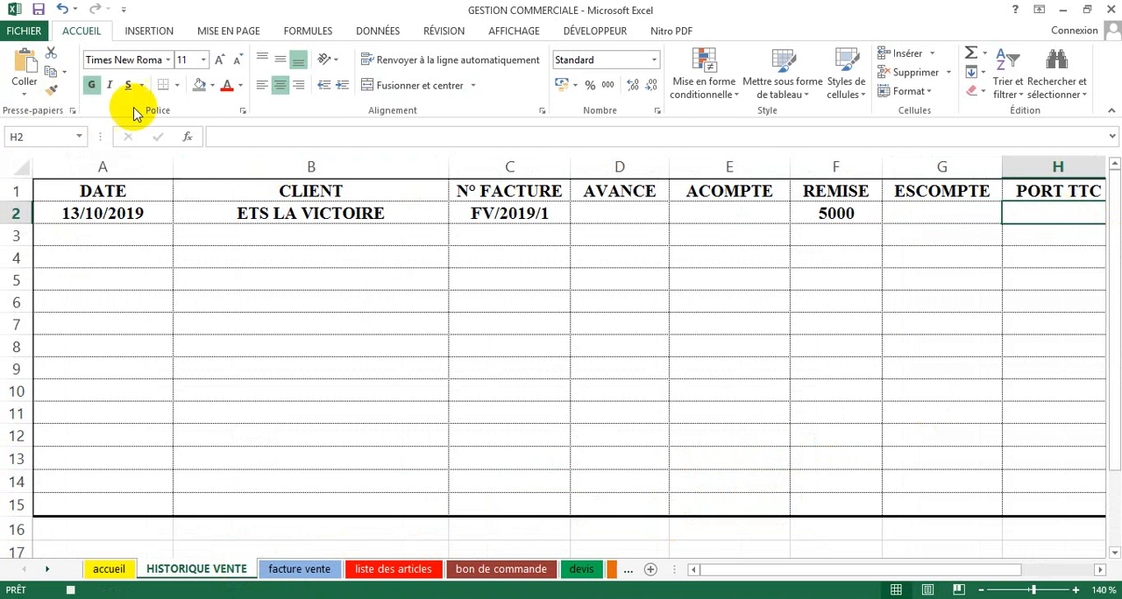
pyautogui.click(32, 96)
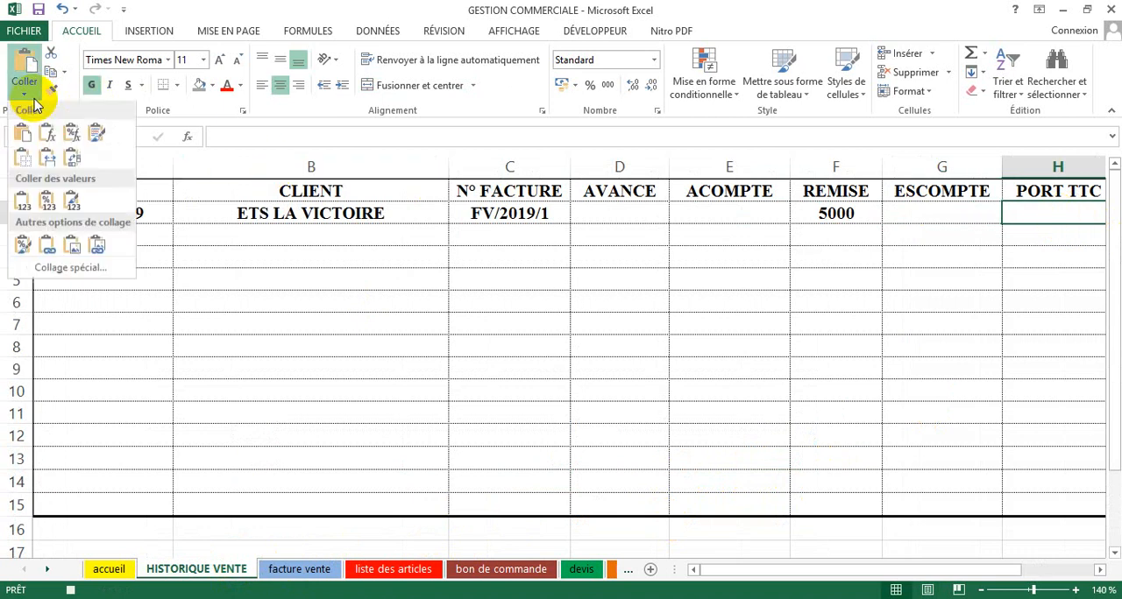
pyautogui.click(22, 201)
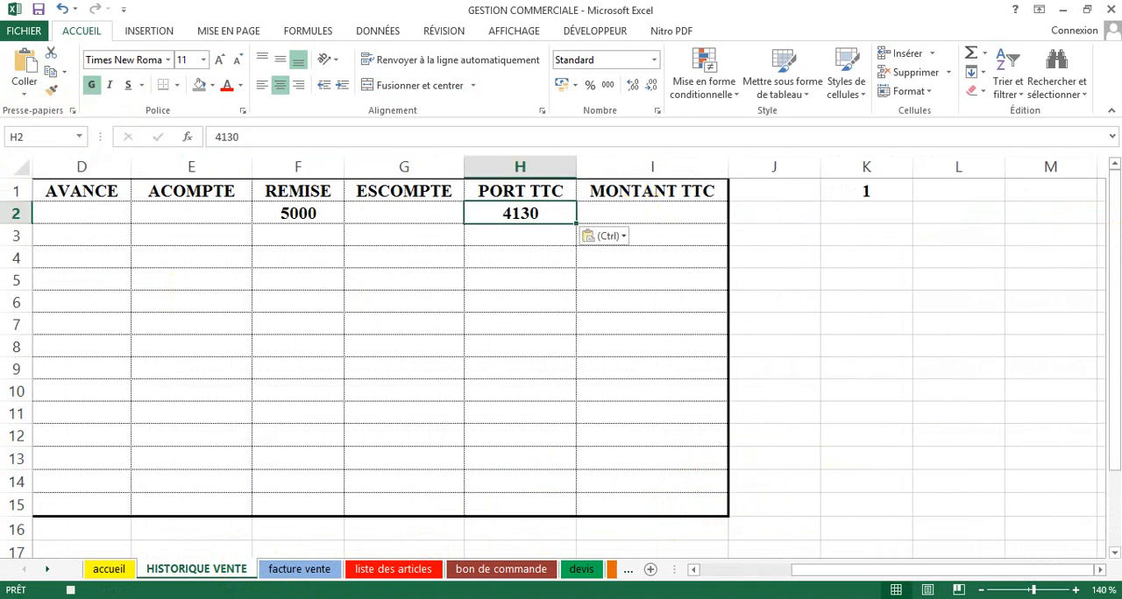
# Step: Copy the Montant Total TTC cell G43 of facture vente and paste it as values under MONTANT TTC in I2 of HISTORIQUE VENTE
pyautogui.click(268, 571)
pyautogui.click(789, 522)
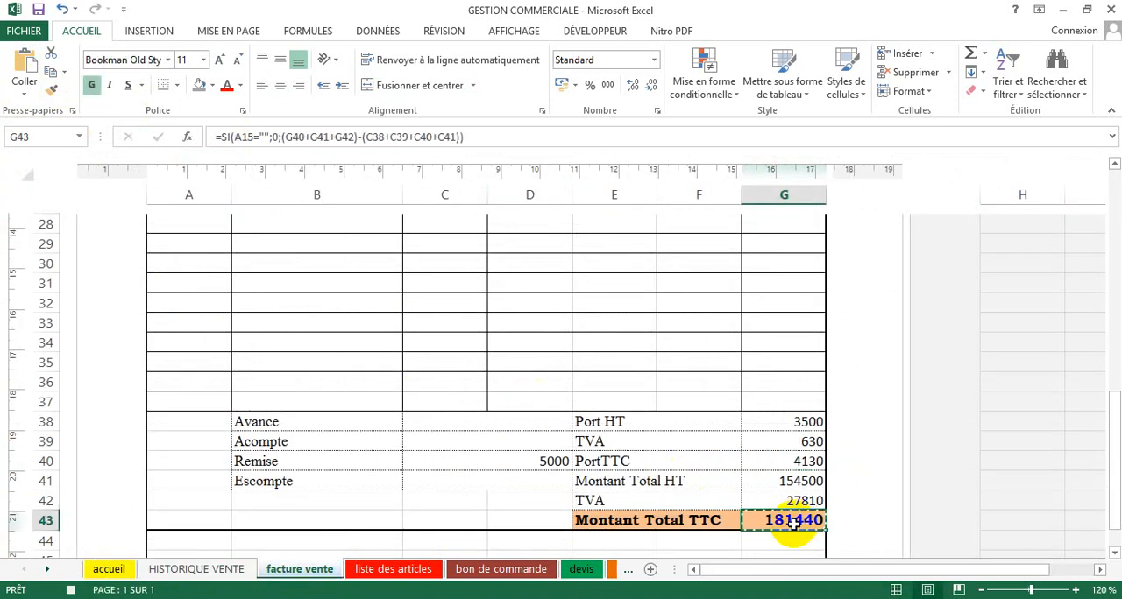
pyautogui.click(227, 569)
pyautogui.click(613, 213)
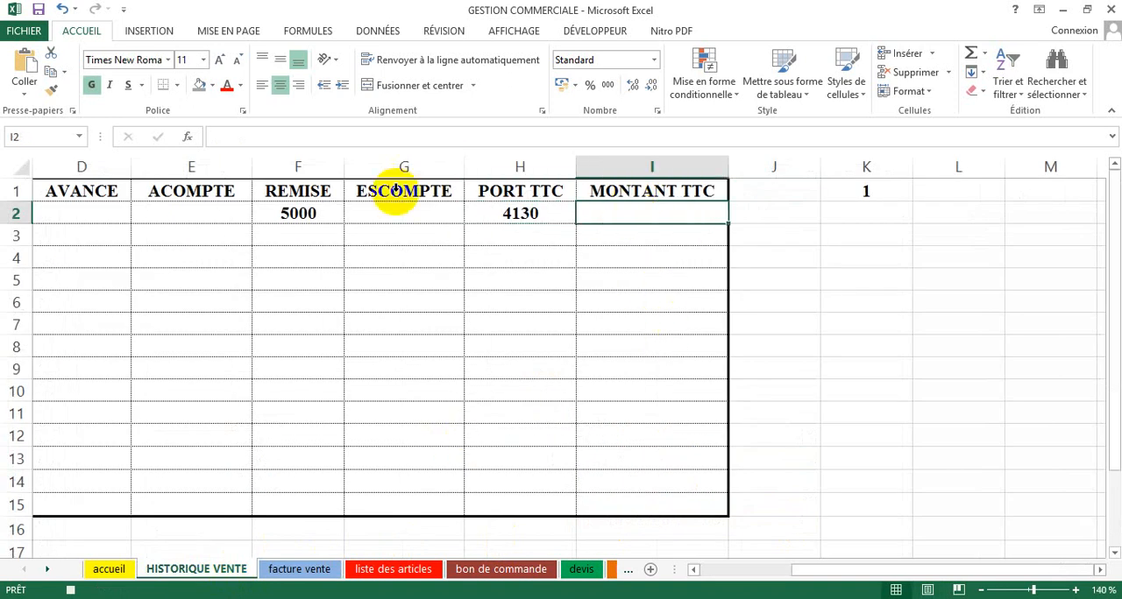
pyautogui.click(25, 93)
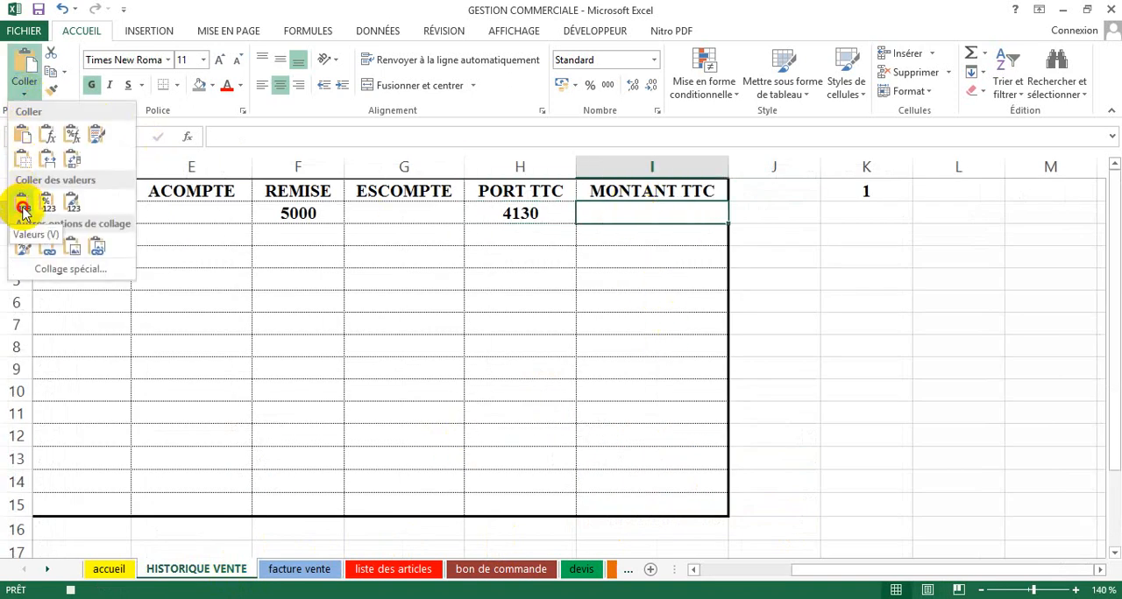
pyautogui.click(25, 210)
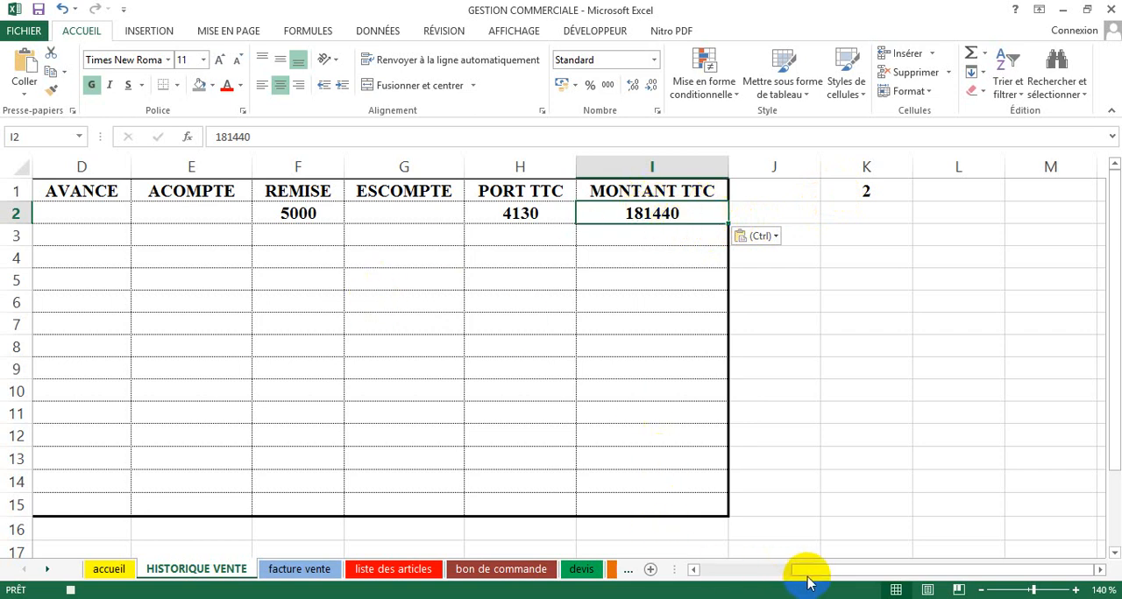
# Step: Return to the facture vente sheet, select the client cell E7 beside Doit and stop recording the macro
pyautogui.moveTo(806, 574); pyautogui.dragTo(713, 574)
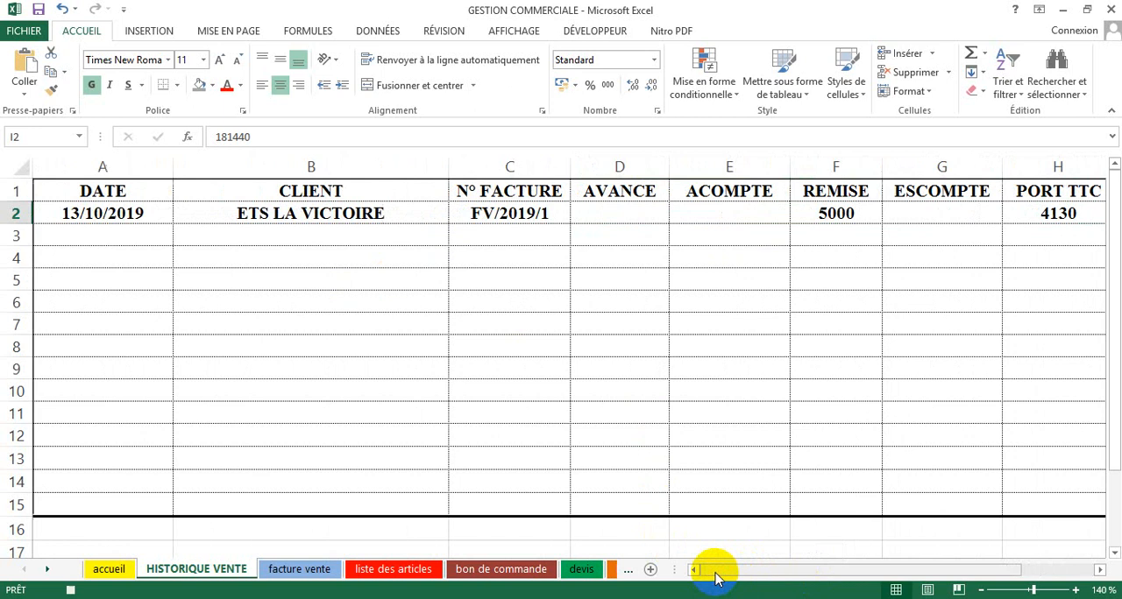
pyautogui.click(299, 571)
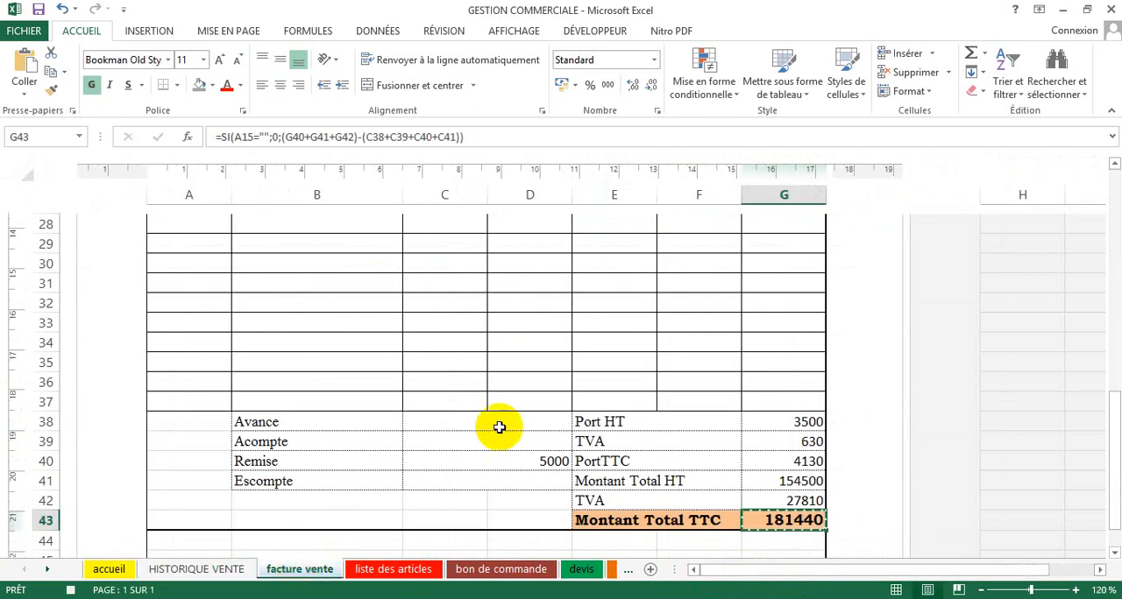
pyautogui.scroll(-1, 499, 427)
pyautogui.scroll(8, 498, 427)
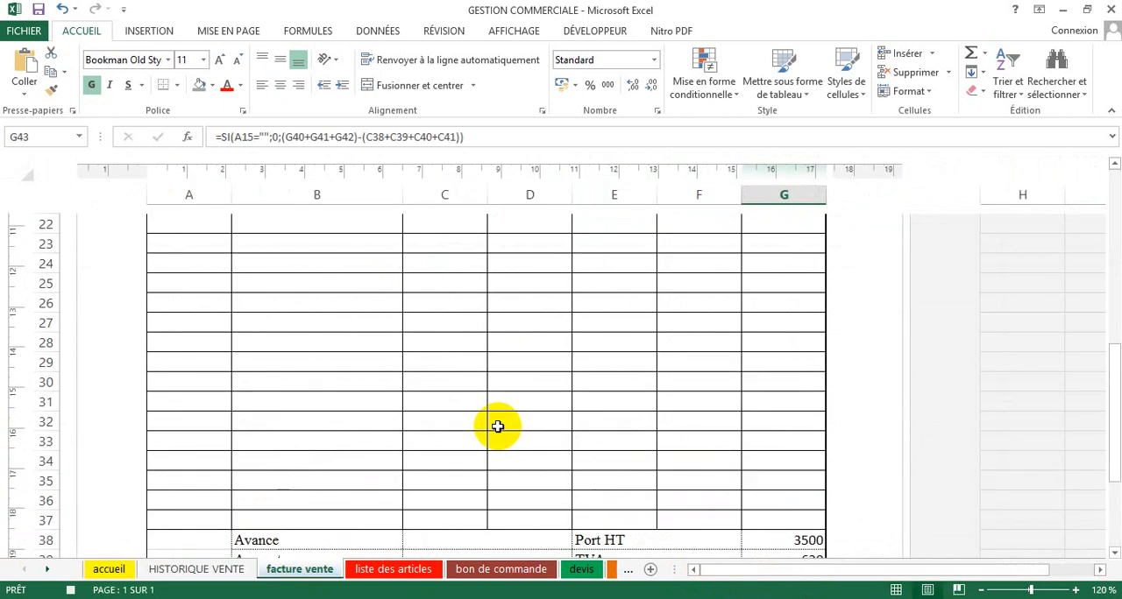
pyautogui.scroll(-8, 496, 424)
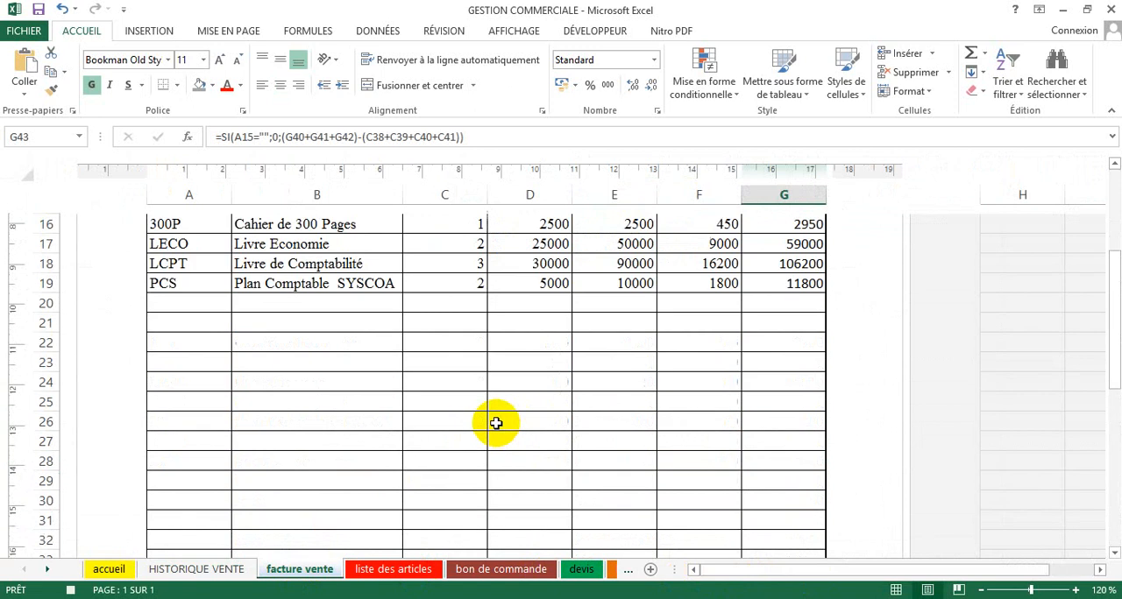
pyautogui.scroll(10, 496, 423)
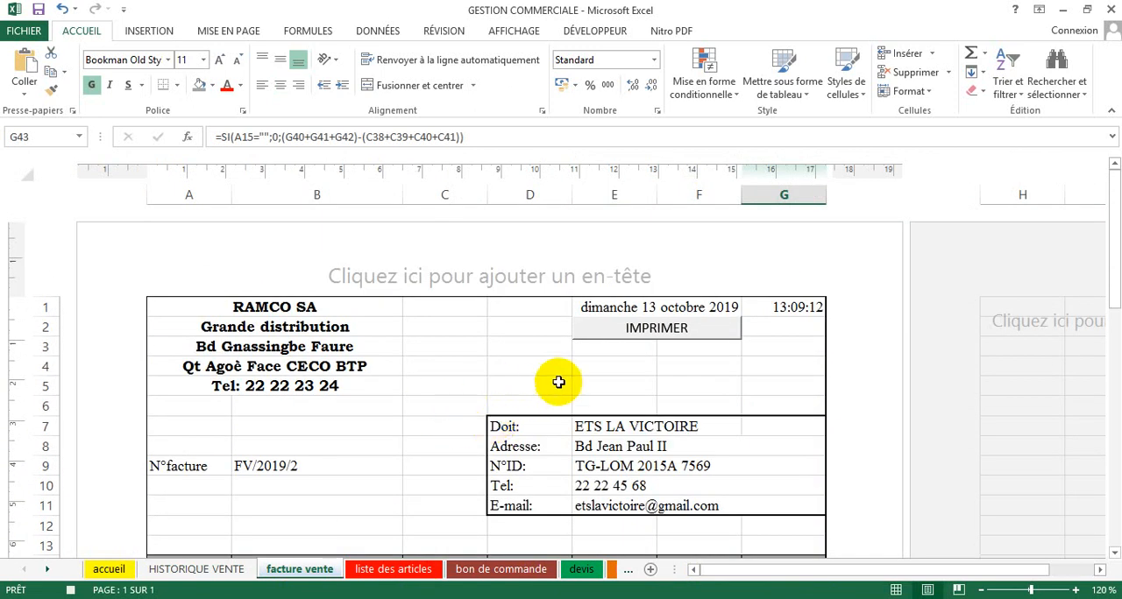
pyautogui.click(604, 429)
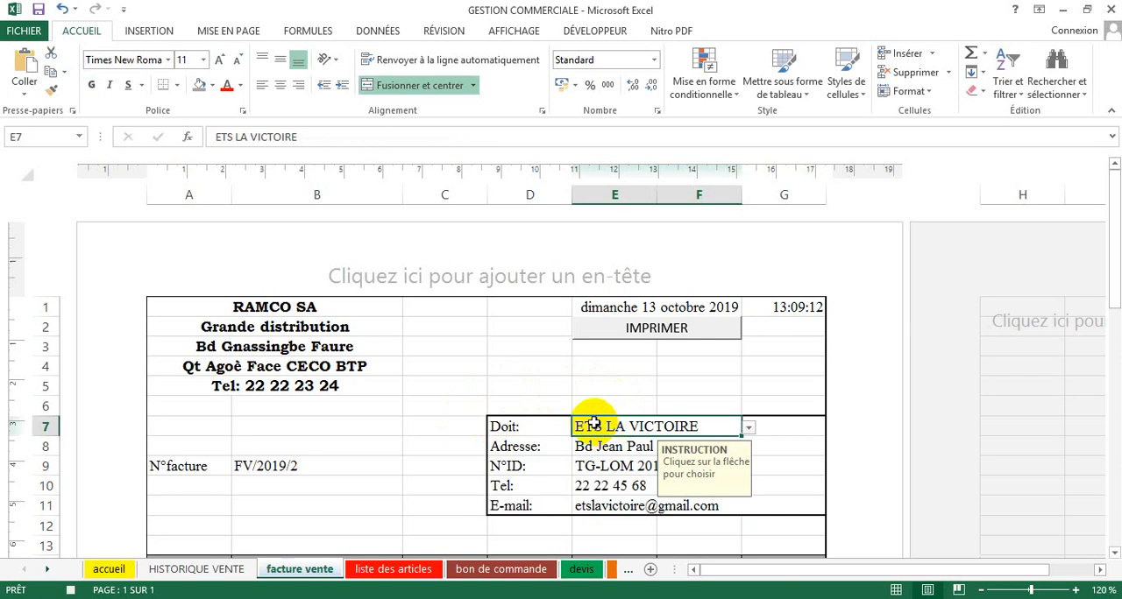
pyautogui.click(597, 32)
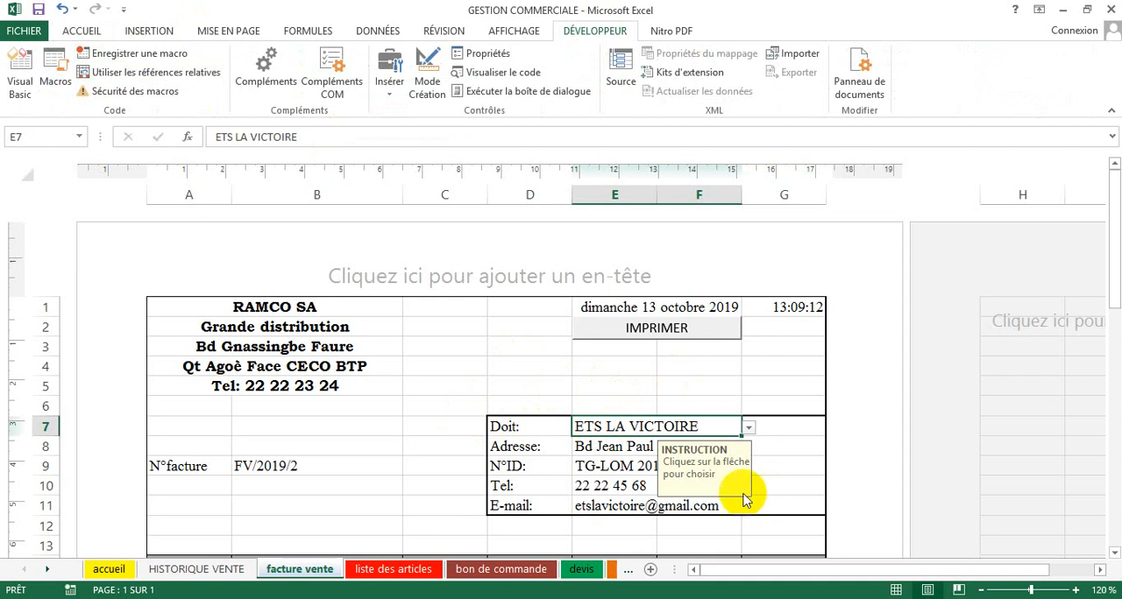
# Step: Insert a form-control button over E3:F4 beneath IMPRIMER on the invoice and assign it the HISTORIQUE_VENTE macro
pyautogui.scroll(-11, 547, 383)
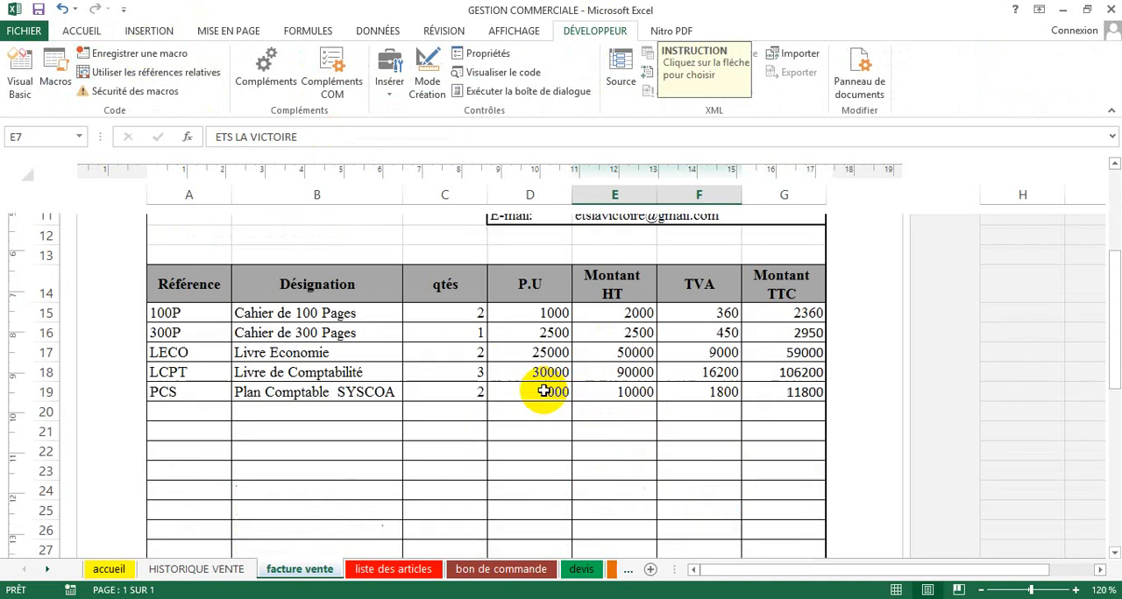
pyautogui.scroll(11, 549, 391)
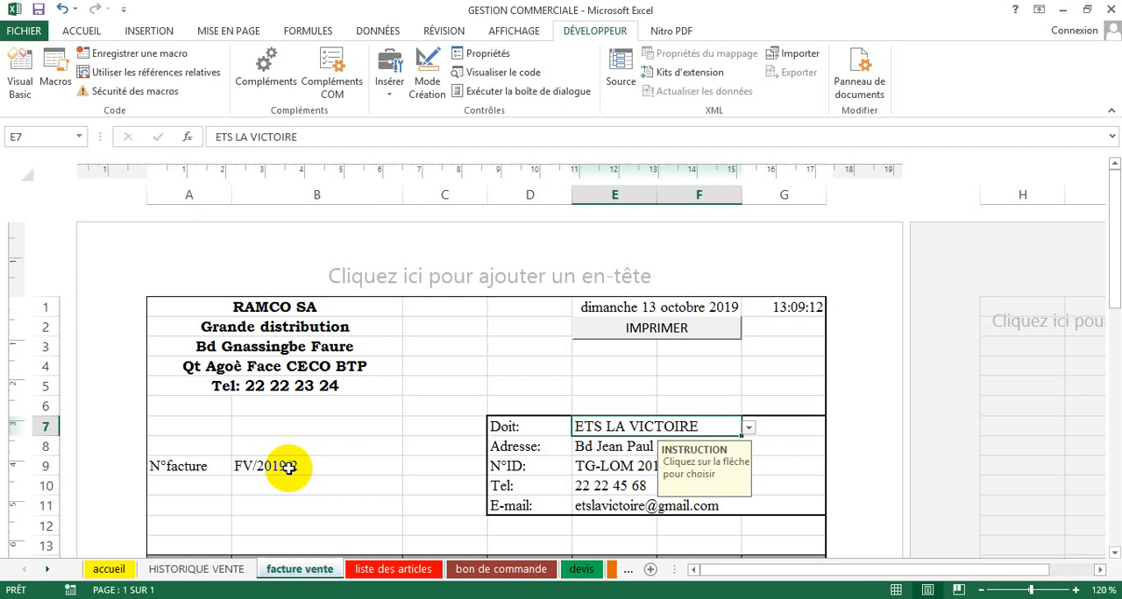
pyautogui.click(390, 94)
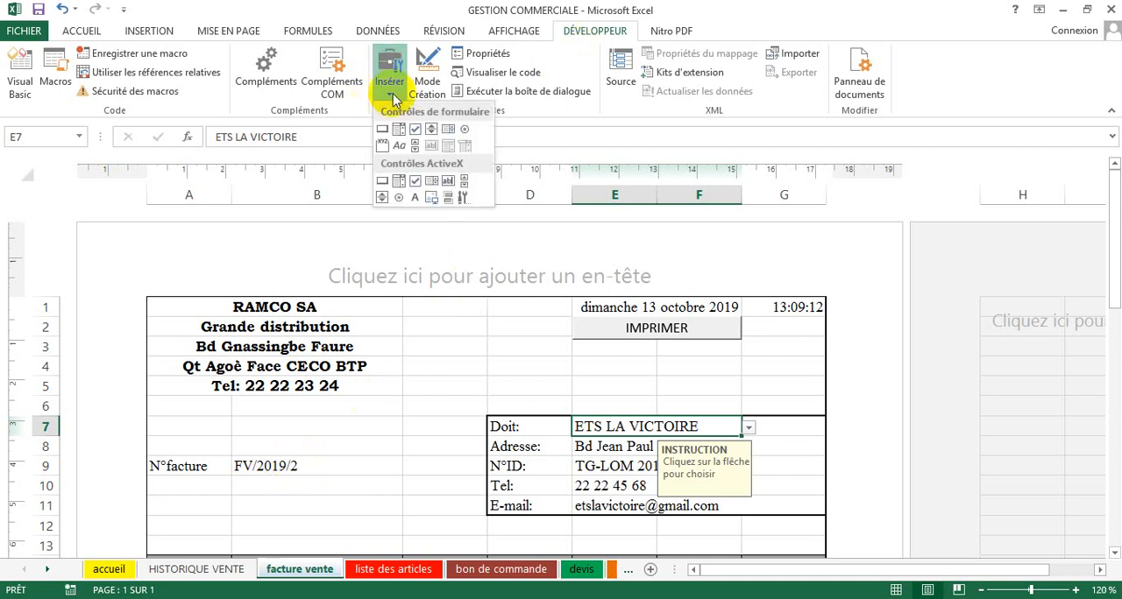
pyautogui.click(383, 132)
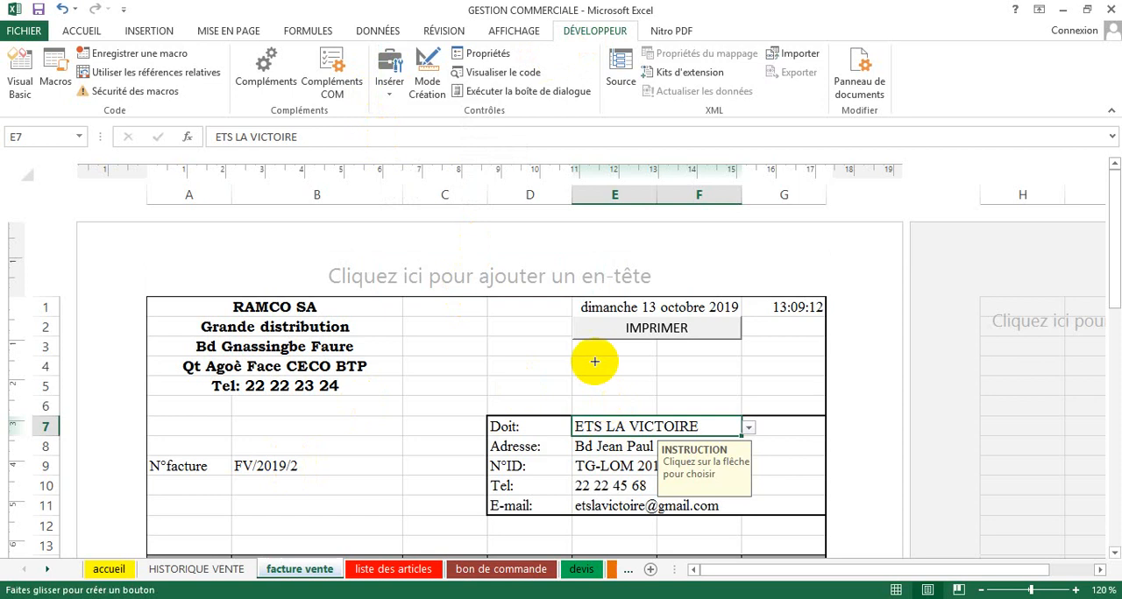
pyautogui.moveTo(571, 346); pyautogui.dragTo(743, 369)
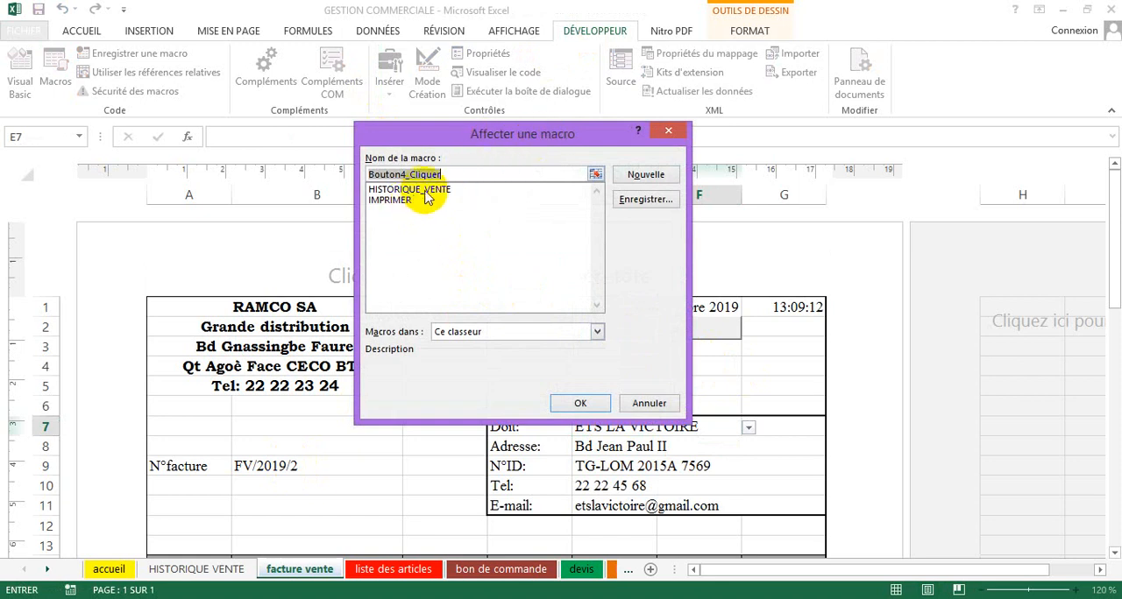
pyautogui.click(419, 190)
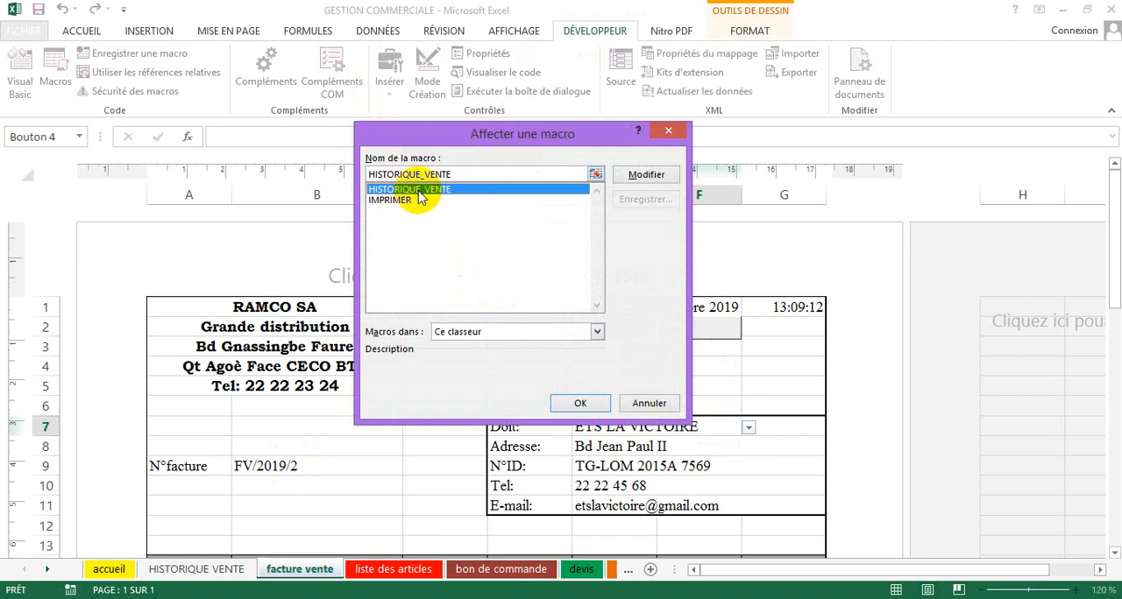
pyautogui.click(580, 402)
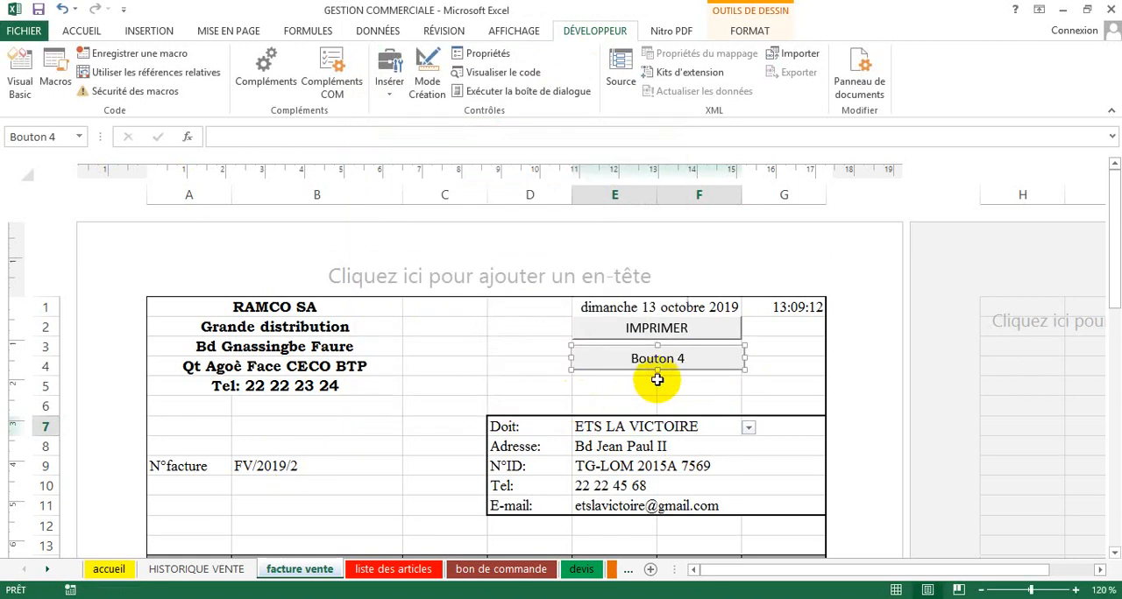
# Step: Label the new button beneath IMPRIMER as ENREGISTRER and deselect it
pyautogui.click(633, 358)
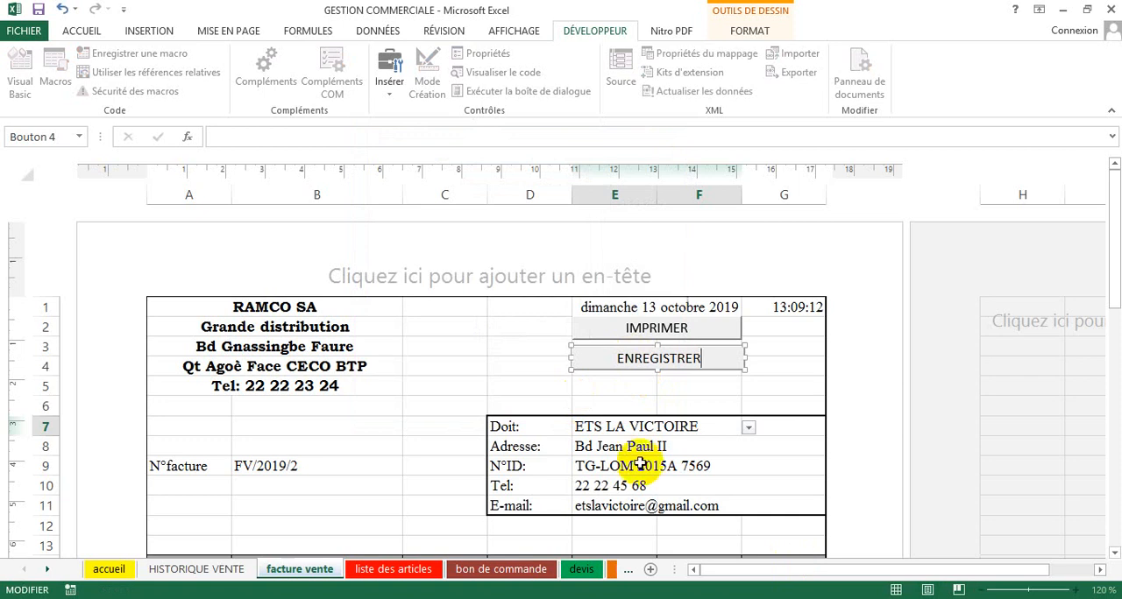
pyautogui.click(509, 368)
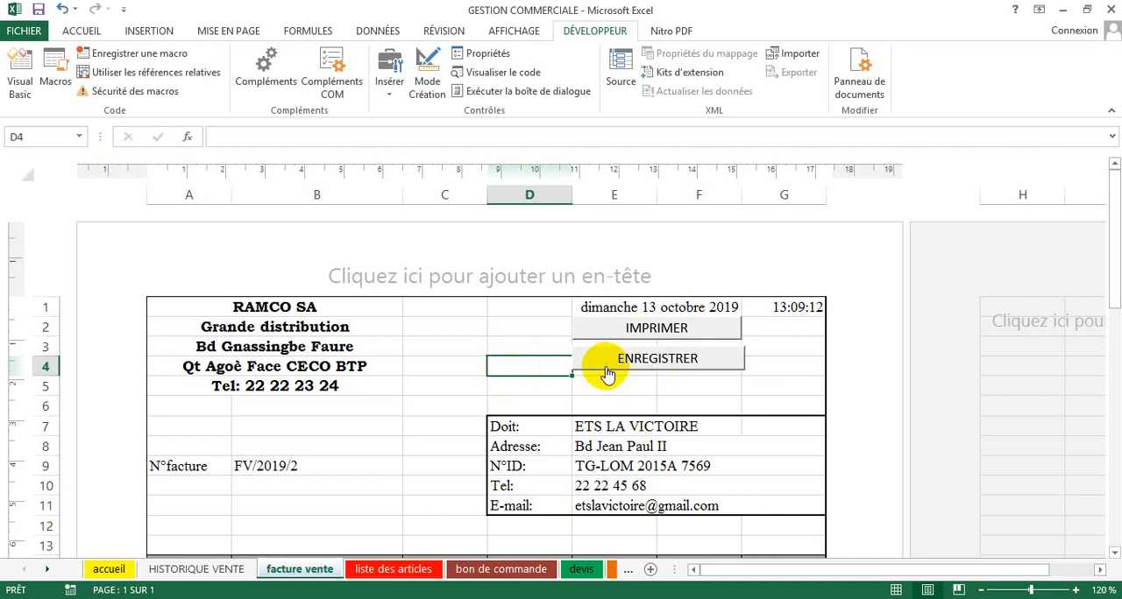
pyautogui.click(447, 345)
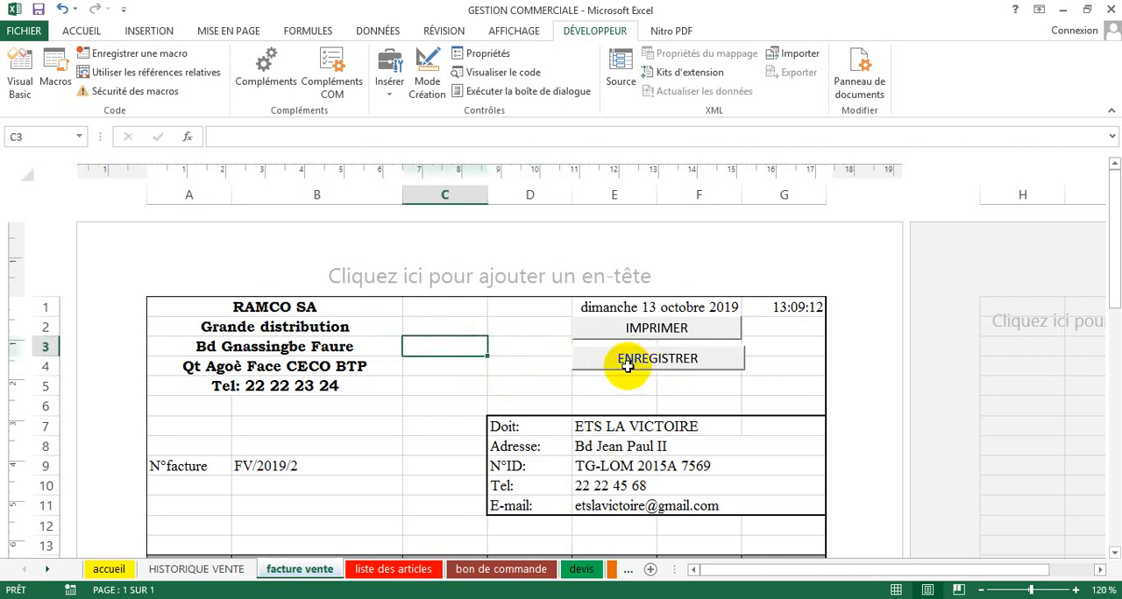
# Step: Clear the contents of row 2 in the HISTORIQUE VENTE sheet
pyautogui.click(210, 569)
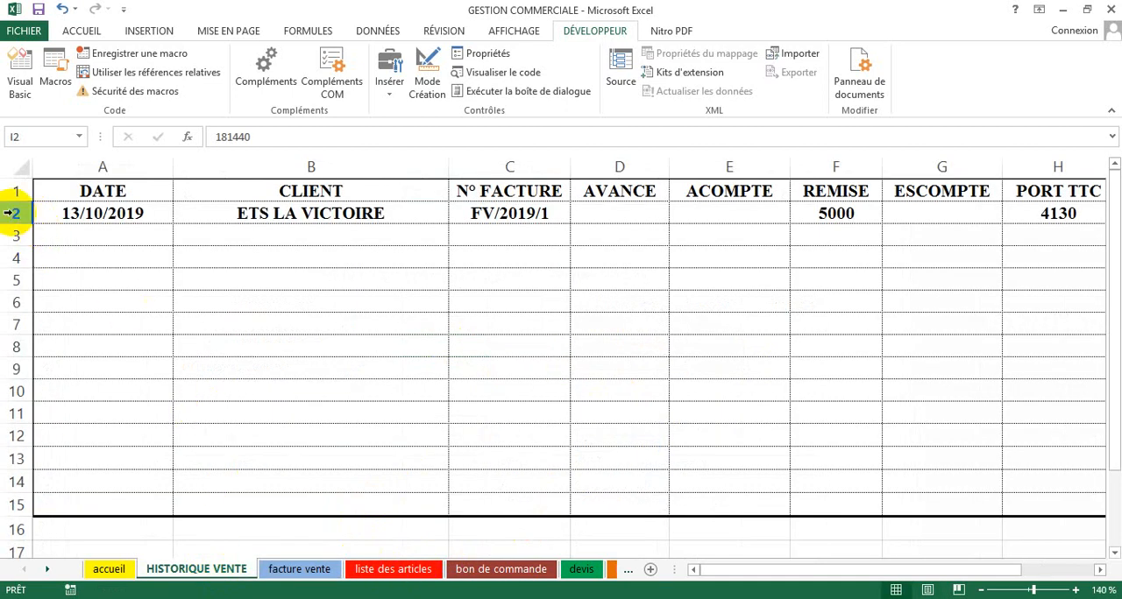
pyautogui.click(11, 212)
pyautogui.press('Delete')
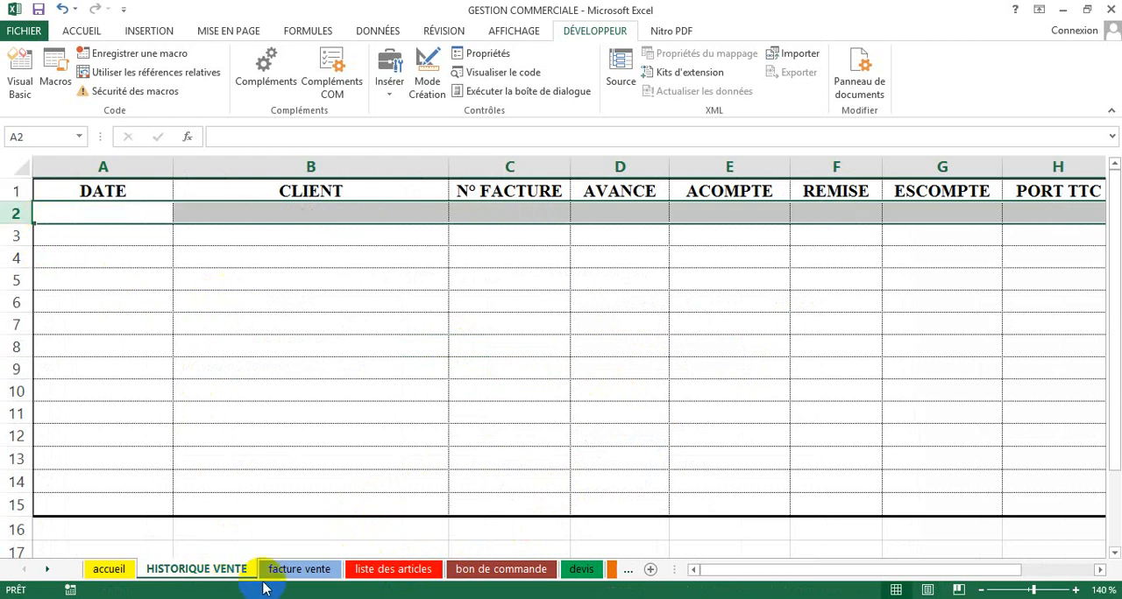
# Step: Return to the facture vente sheet and run the HISTORIQUE_VENTE macro with the ENREGISTRER button
pyautogui.click(301, 572)
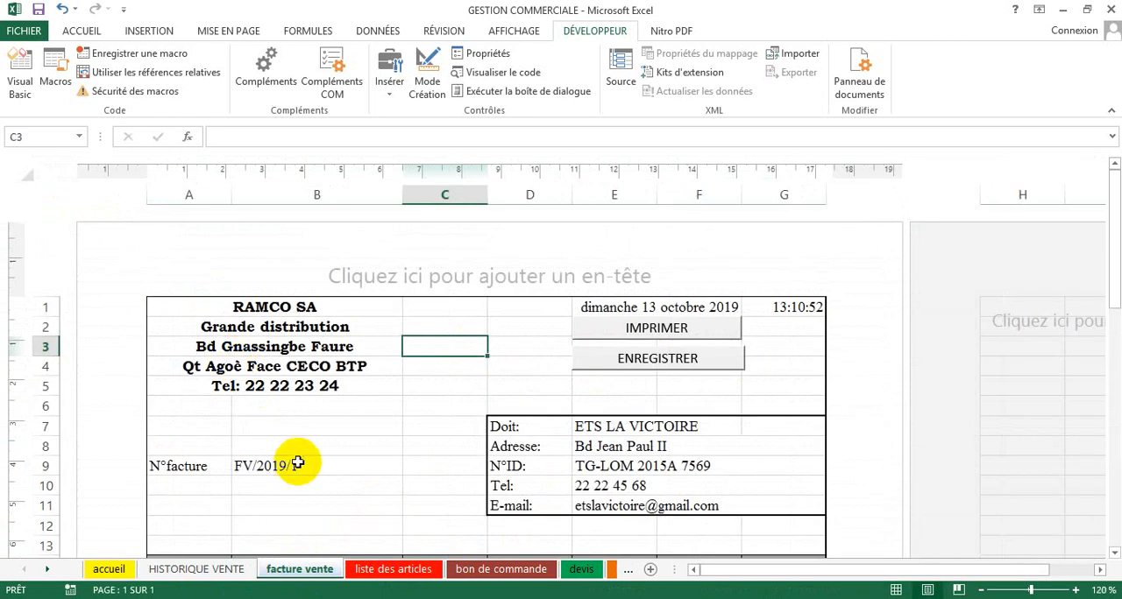
pyautogui.click(432, 425)
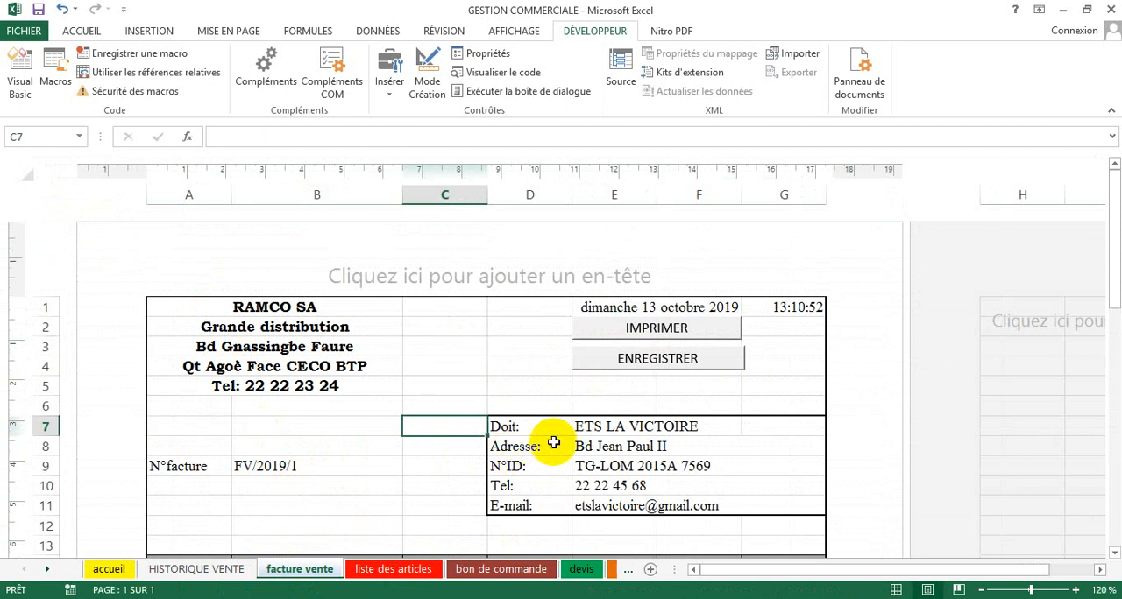
pyautogui.scroll(-3, 561, 433)
pyautogui.scroll(3, 552, 437)
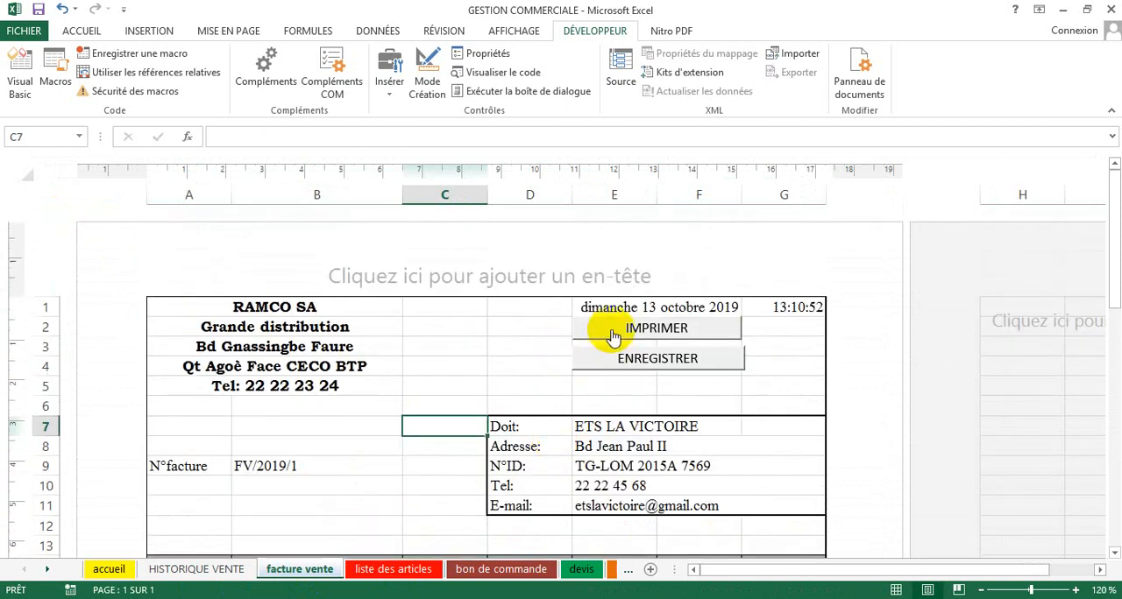
pyautogui.click(600, 368)
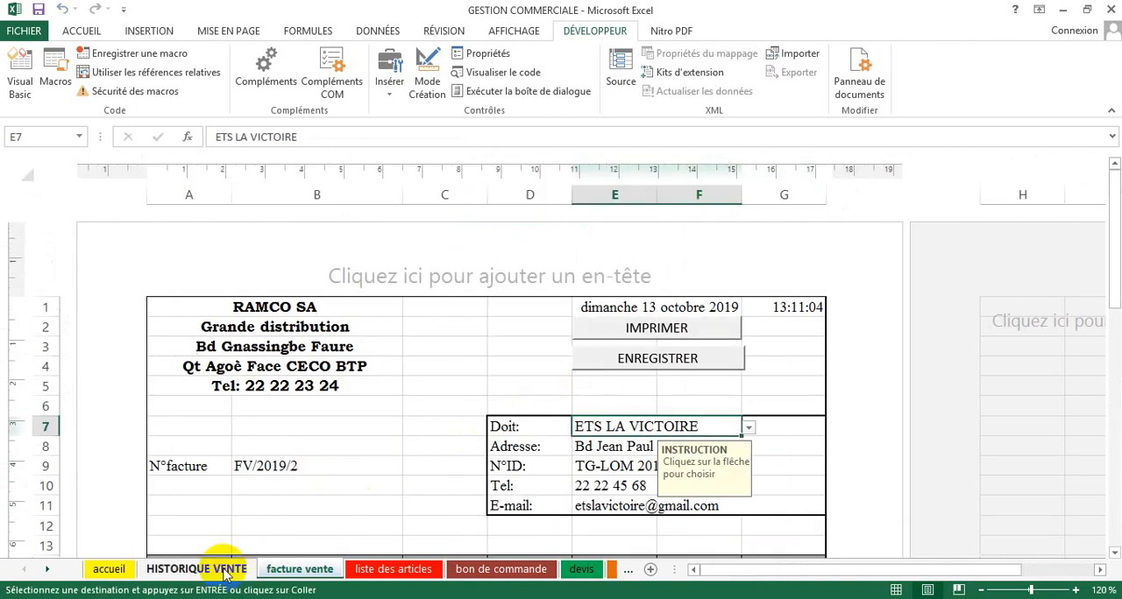
# Step: Examine the recorded invoice row in the HISTORIQUE VENTE sheet, from DATE across to MONTANT TTC
pyautogui.click(197, 570)
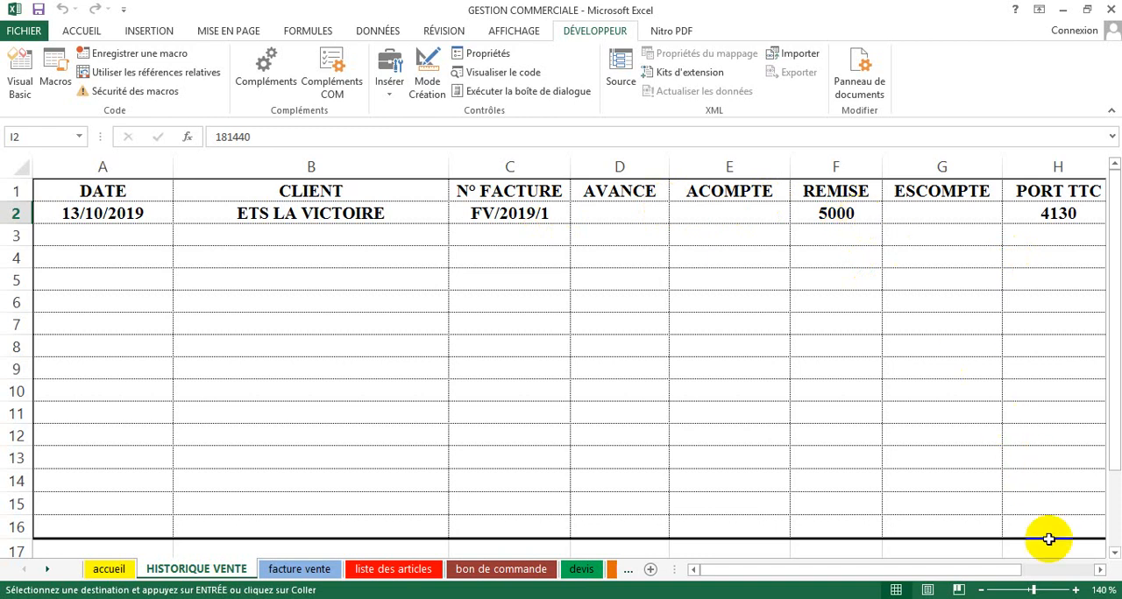
pyautogui.click(1096, 571)
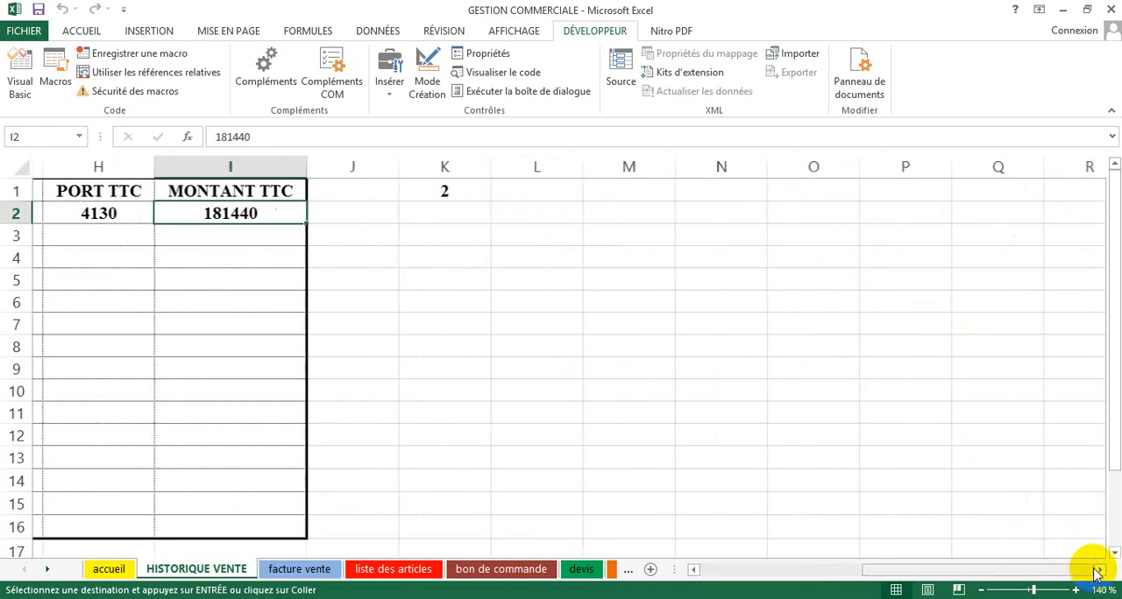
pyautogui.click(694, 571)
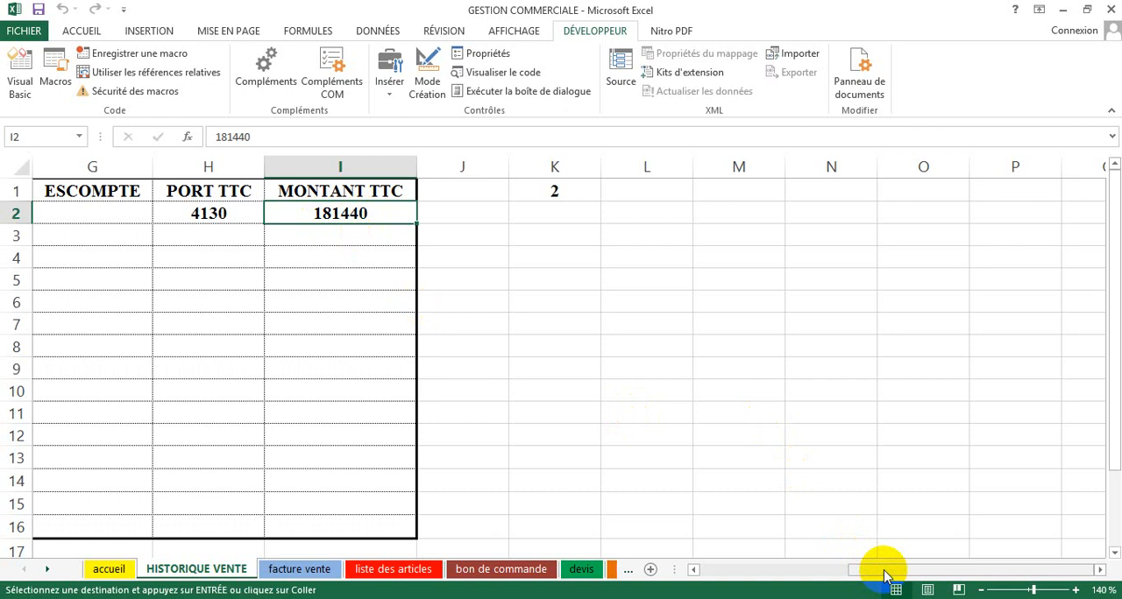
pyautogui.moveTo(885, 575); pyautogui.dragTo(766, 561)
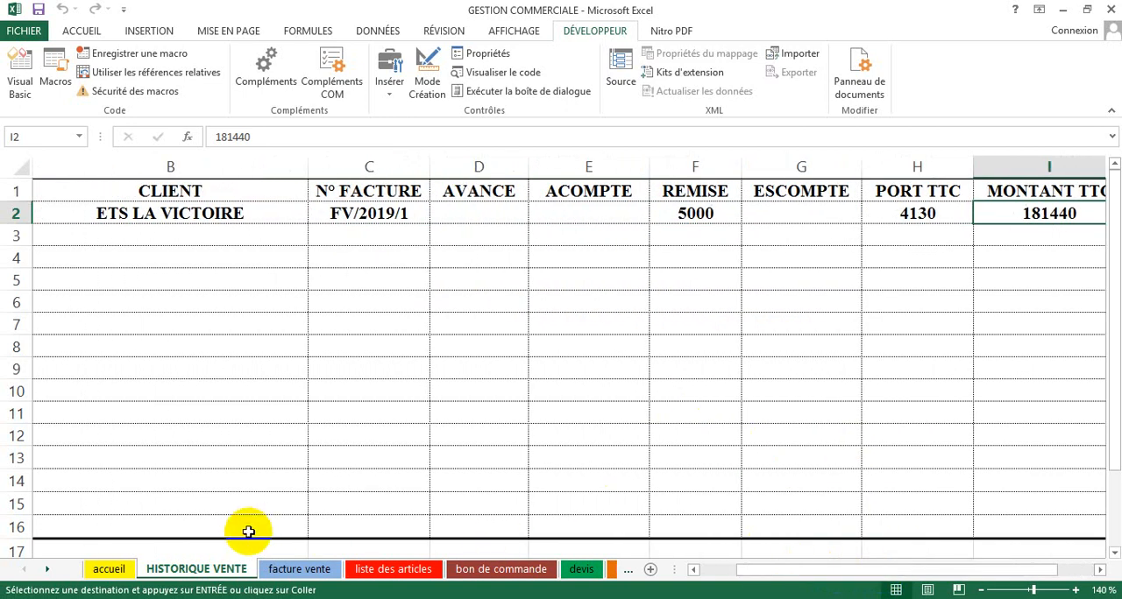
# Step: On the facture vente sheet, clear the client cell E7 beside Doit and choose ETS LA CONCORDE from its list
pyautogui.click(277, 569)
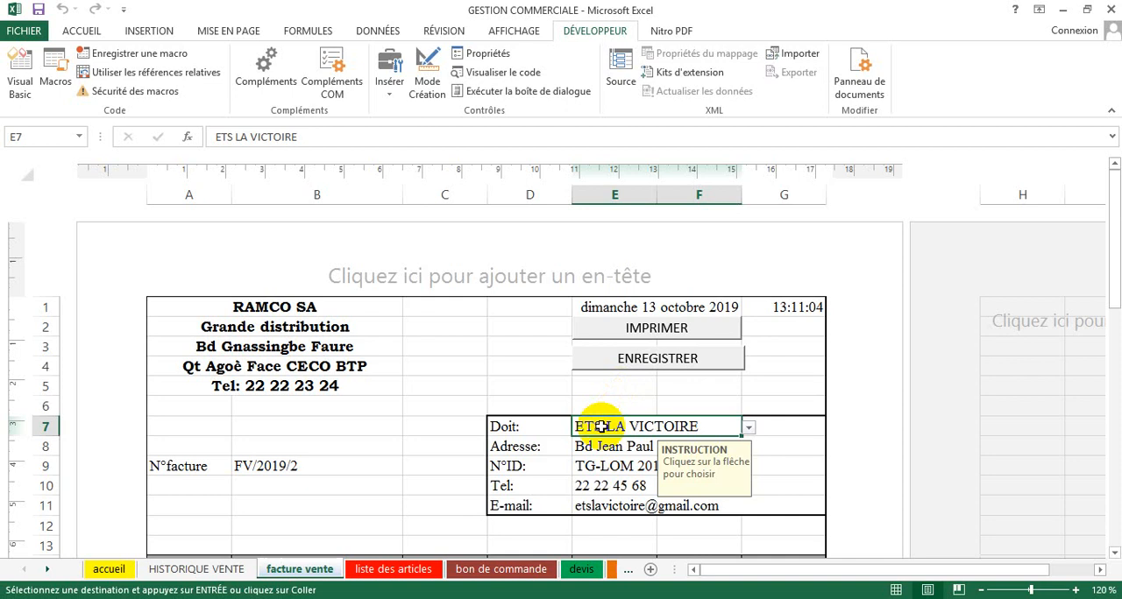
pyautogui.scroll(-2, 589, 501)
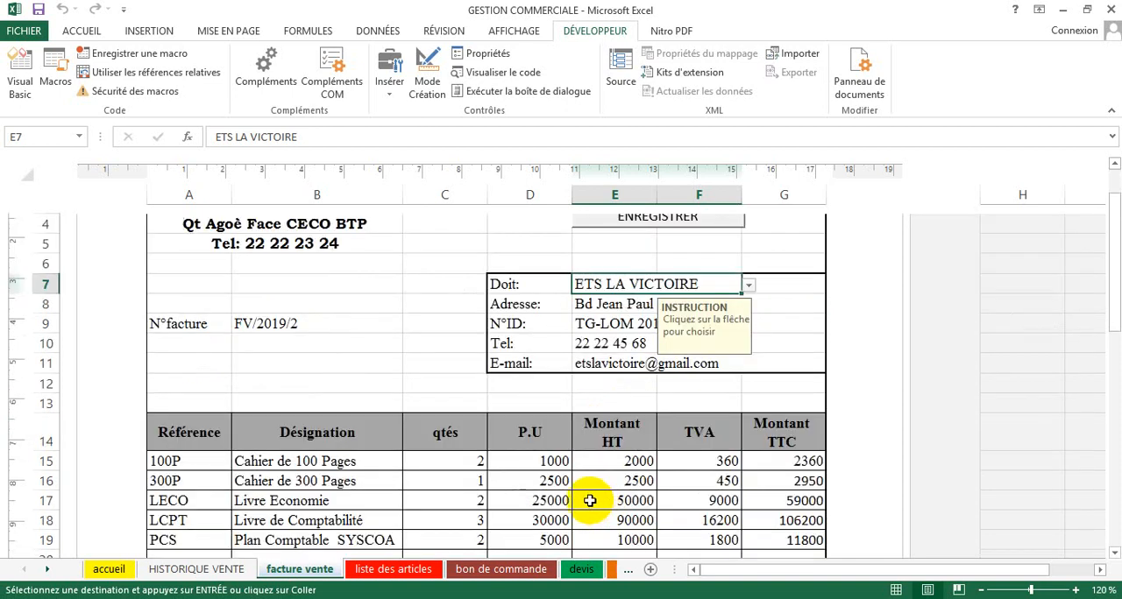
pyautogui.scroll(-1, 590, 501)
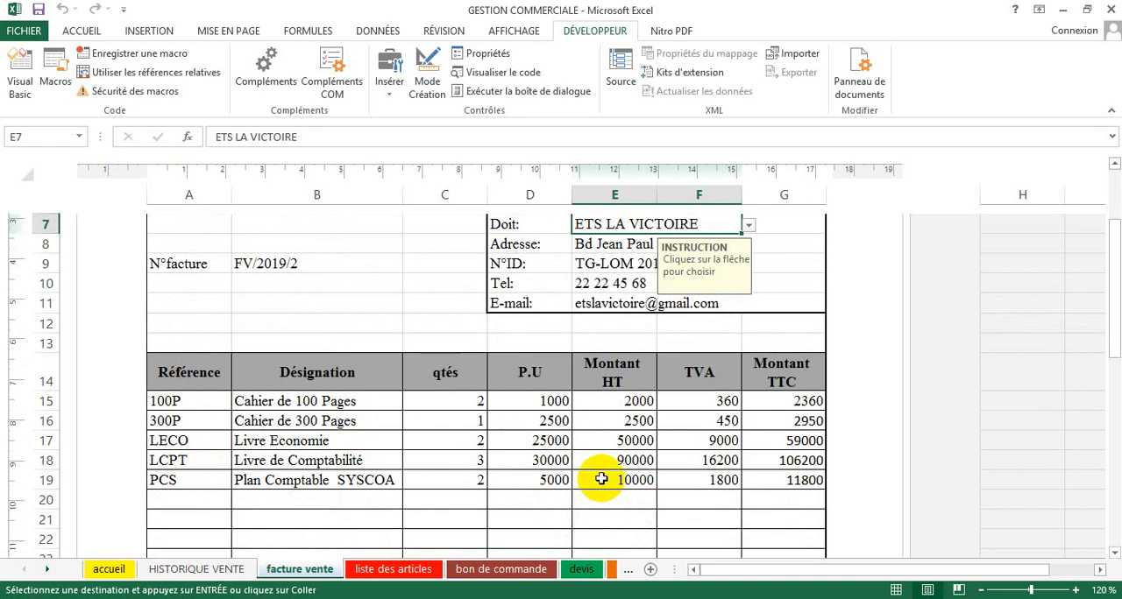
pyautogui.scroll(1, 593, 479)
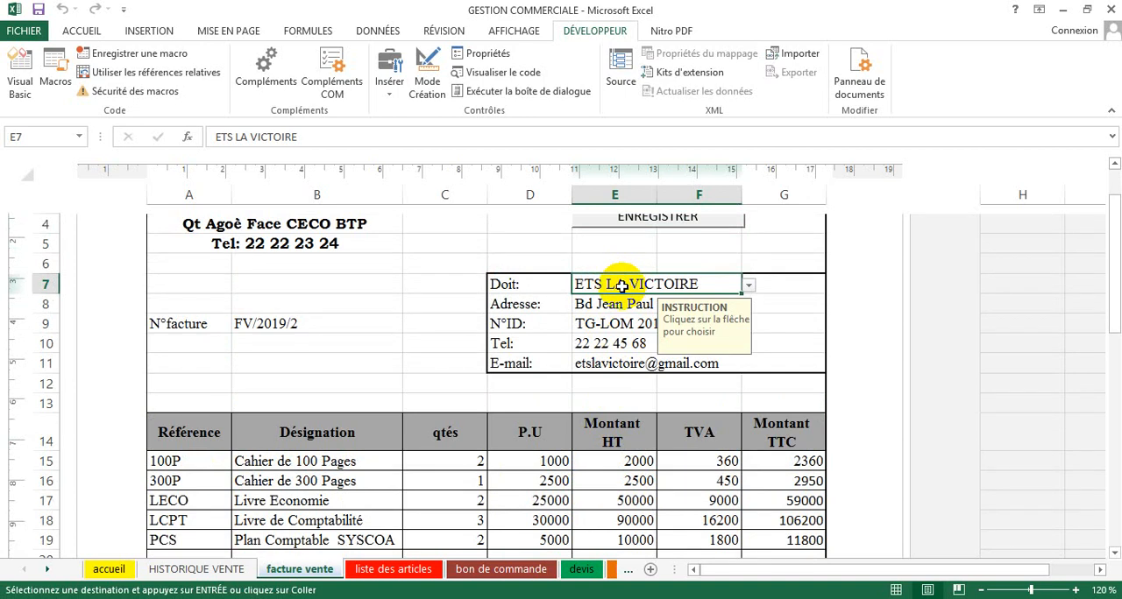
pyautogui.press('Delete')
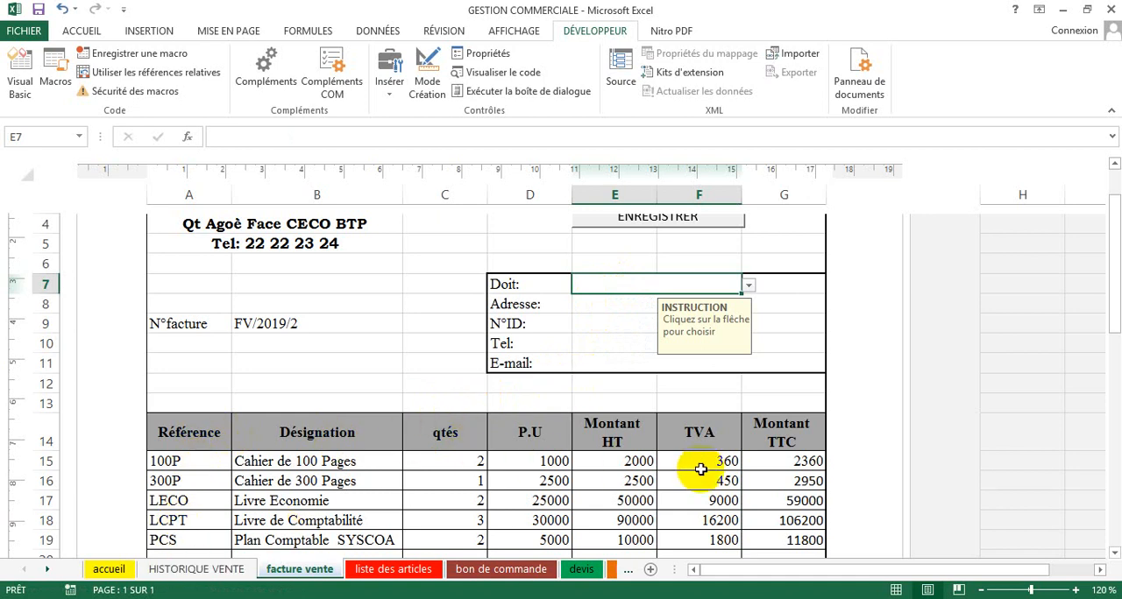
pyautogui.scroll(-9, 697, 469)
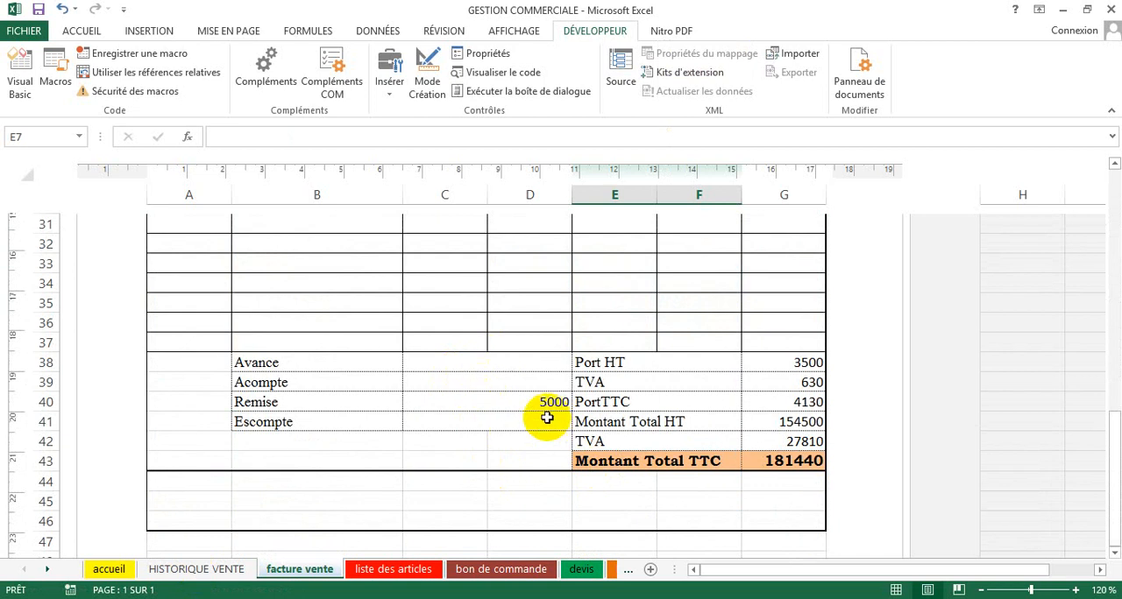
pyautogui.scroll(1, 545, 415)
pyautogui.scroll(8, 546, 415)
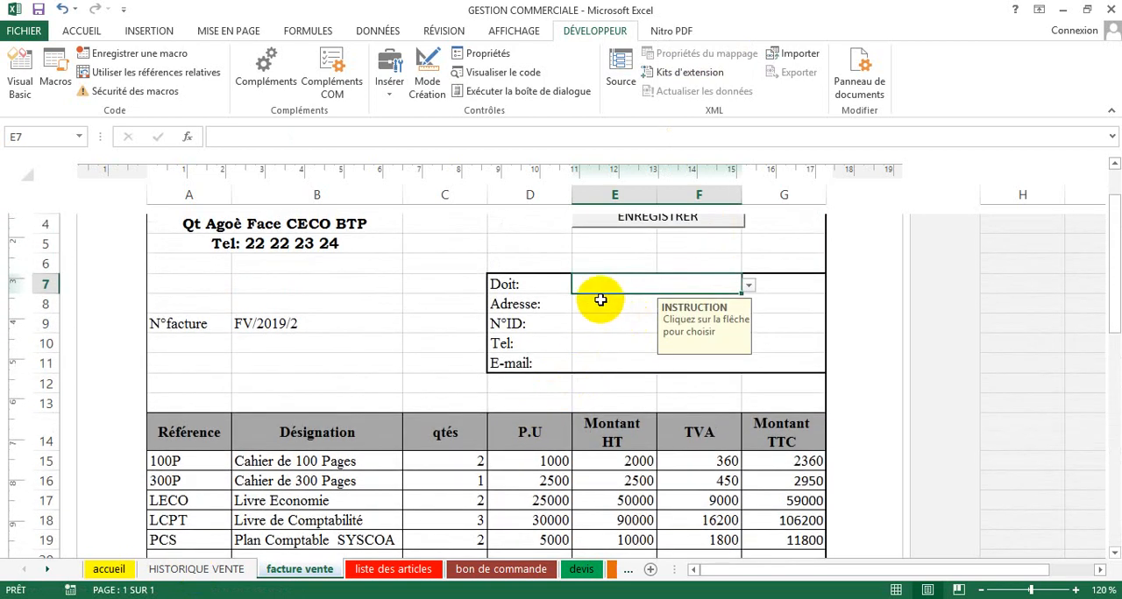
pyautogui.click(749, 286)
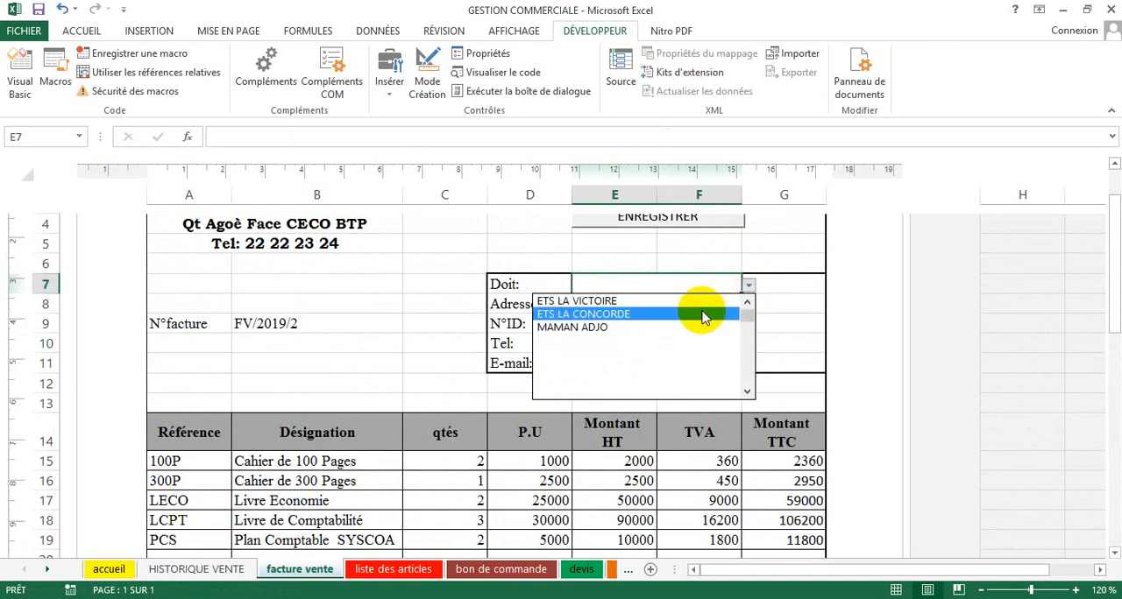
pyautogui.click(706, 314)
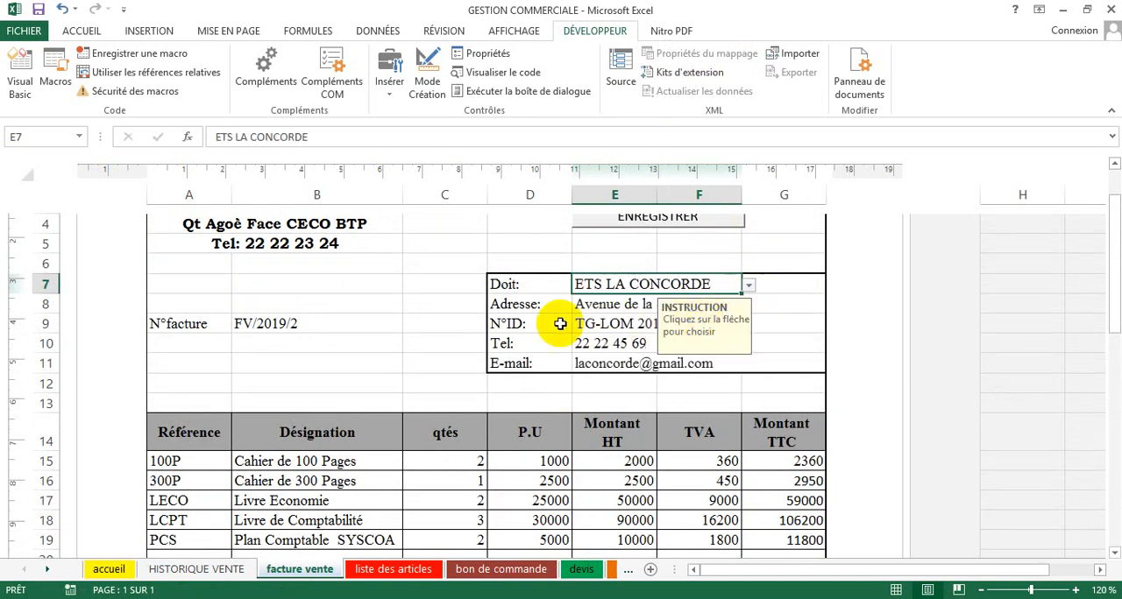
pyautogui.click(345, 302)
pyautogui.scroll(3, 485, 274)
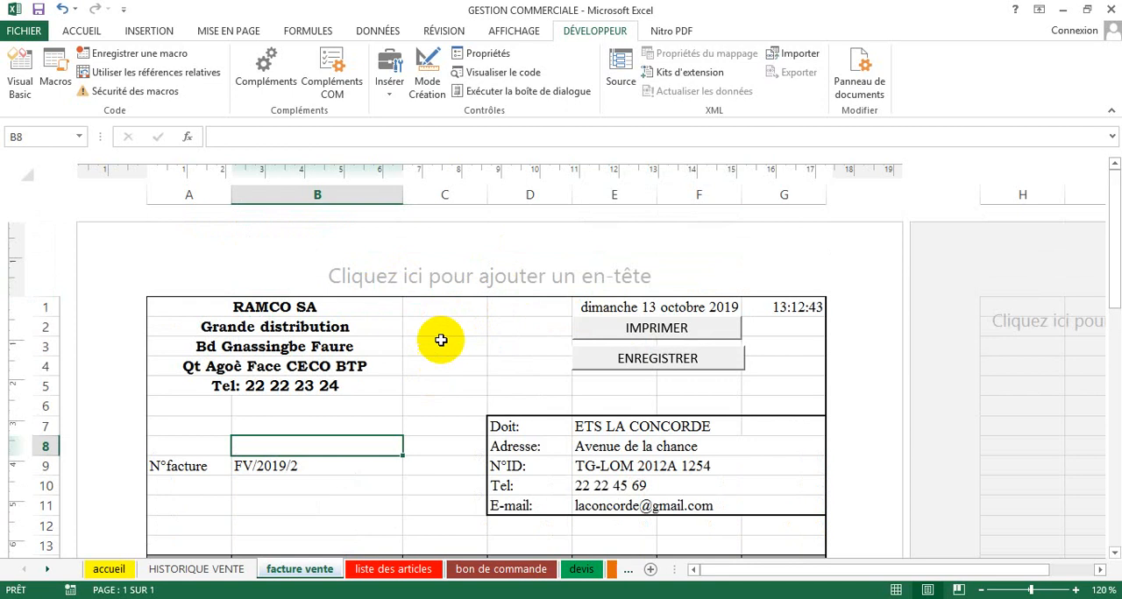
# Step: Start recording a macro named EFFACER, stored in this workbook, from the facture vente sheet
pyautogui.click(438, 369)
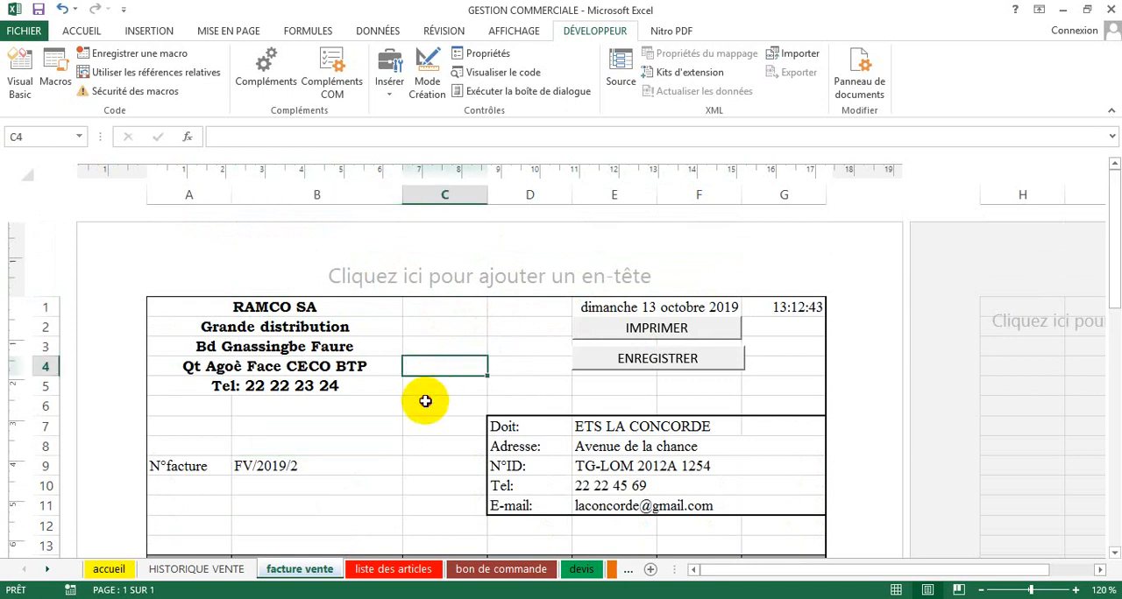
pyautogui.click(430, 403)
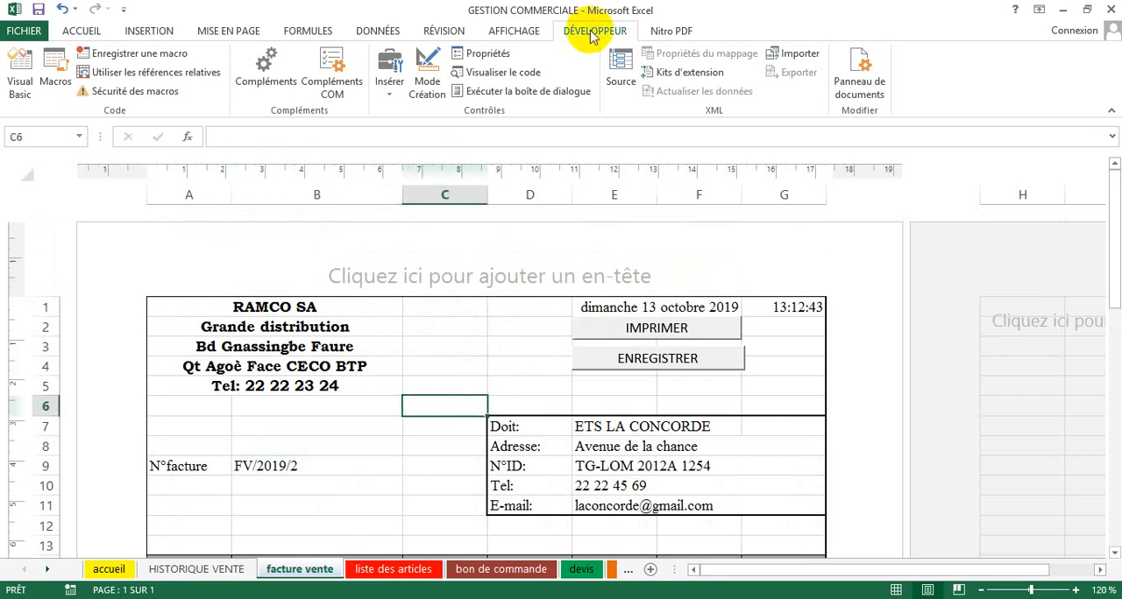
pyautogui.click(130, 54)
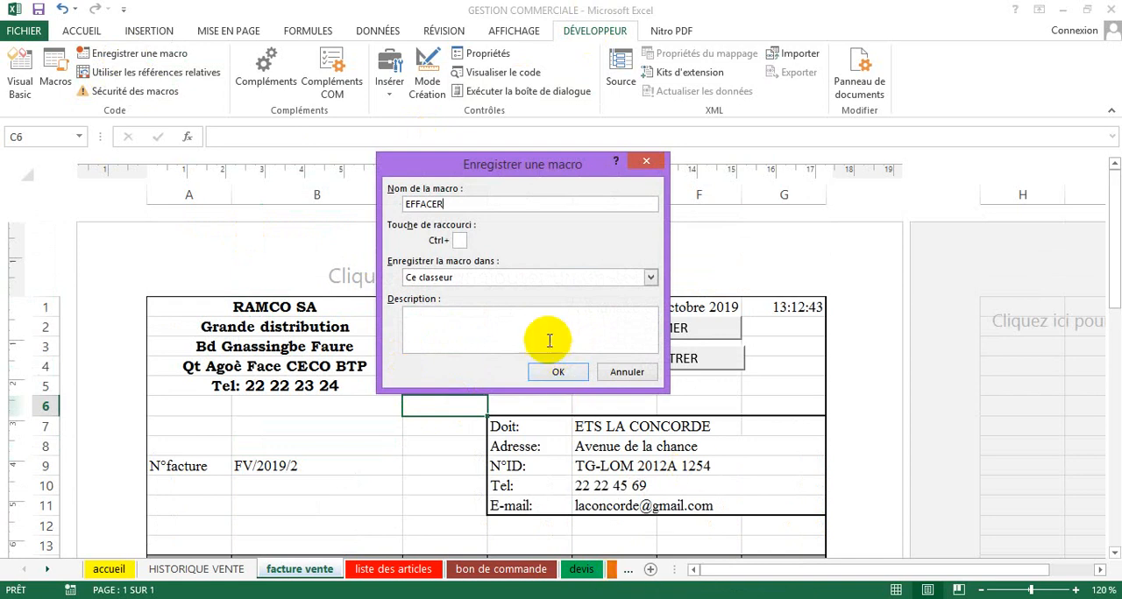
pyautogui.click(552, 373)
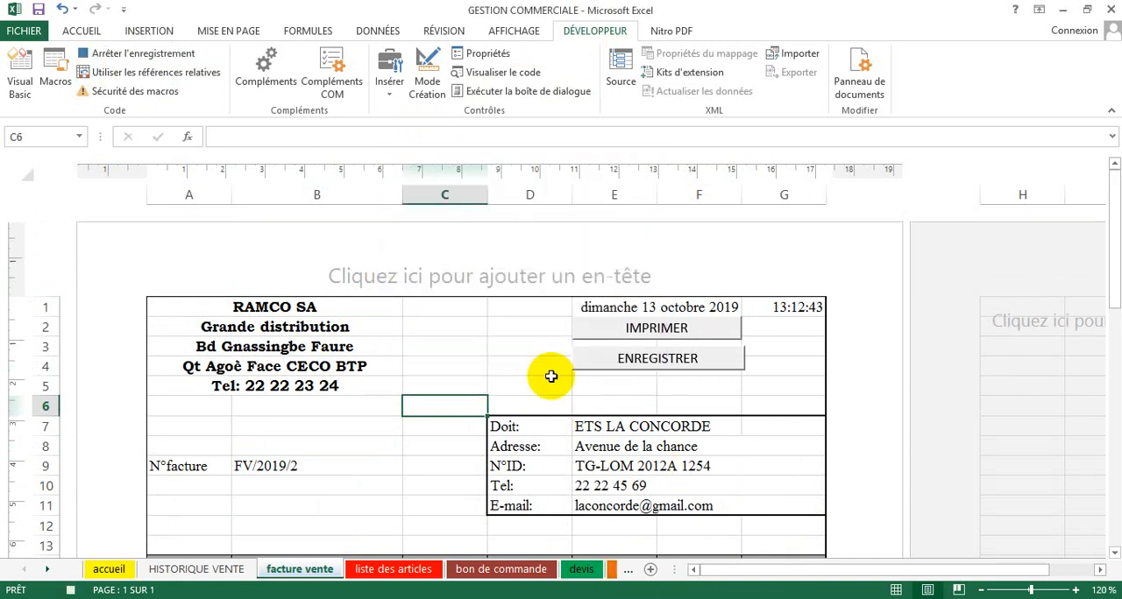
# Step: While recording, clear the client cell E7 beside Doit and the Référence cells A15:A37 of the invoice table
pyautogui.click(599, 428)
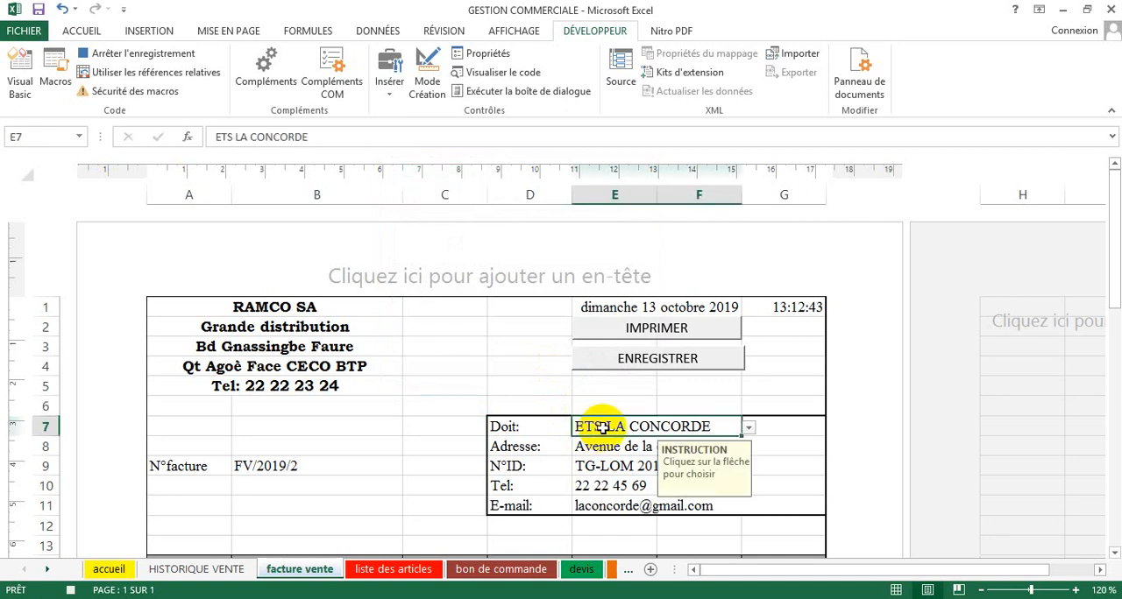
pyautogui.press('Delete')
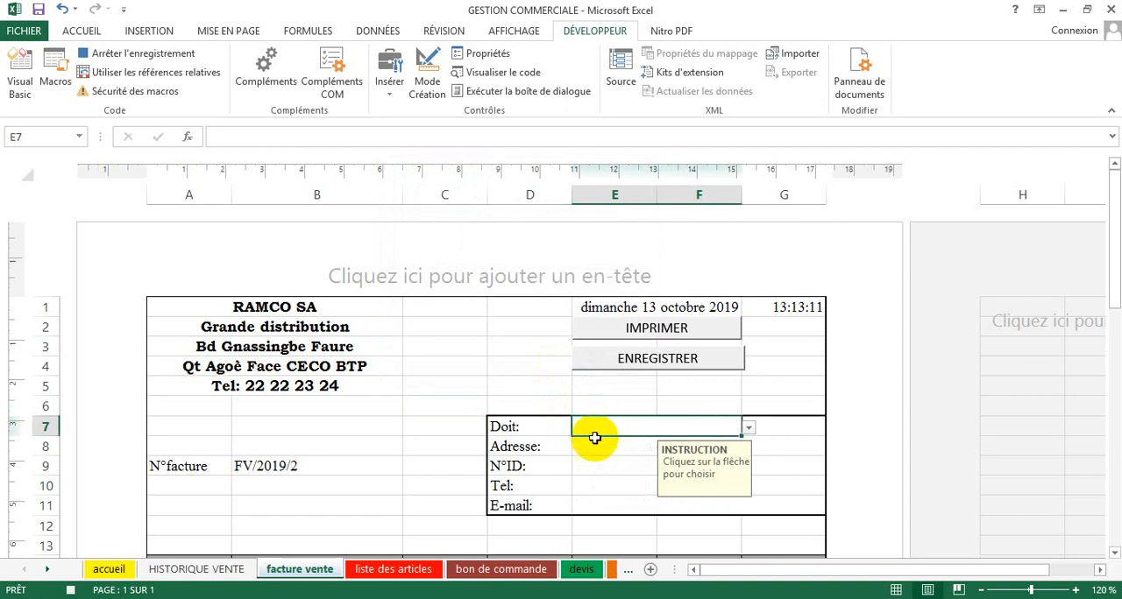
pyautogui.scroll(-3, 534, 514)
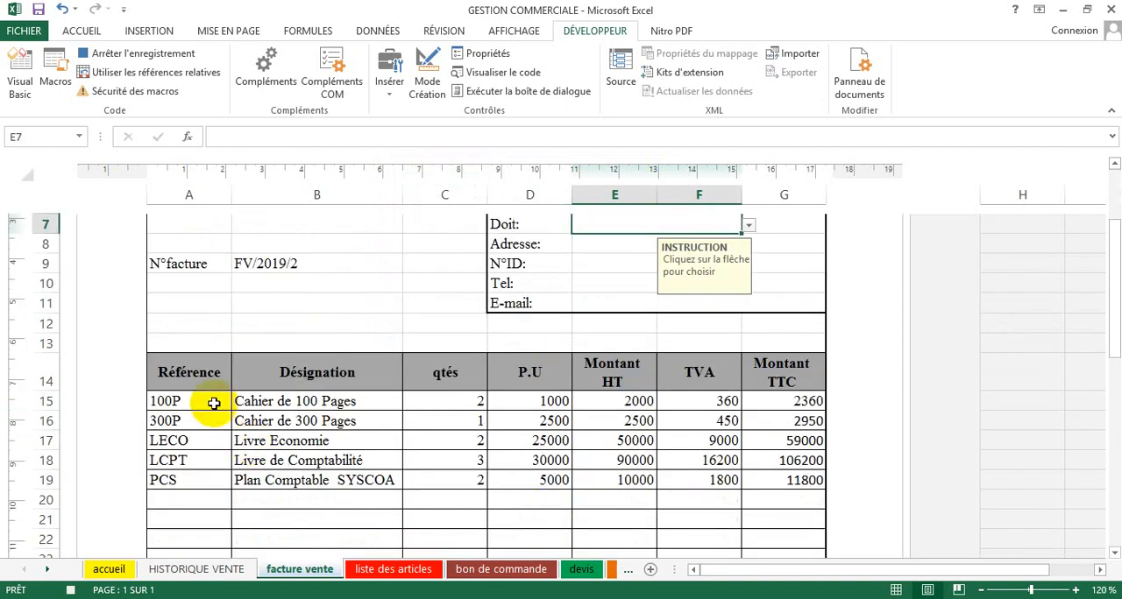
pyautogui.moveTo(216, 399); pyautogui.dragTo(220, 477)
pyautogui.scroll(4, 272, 456)
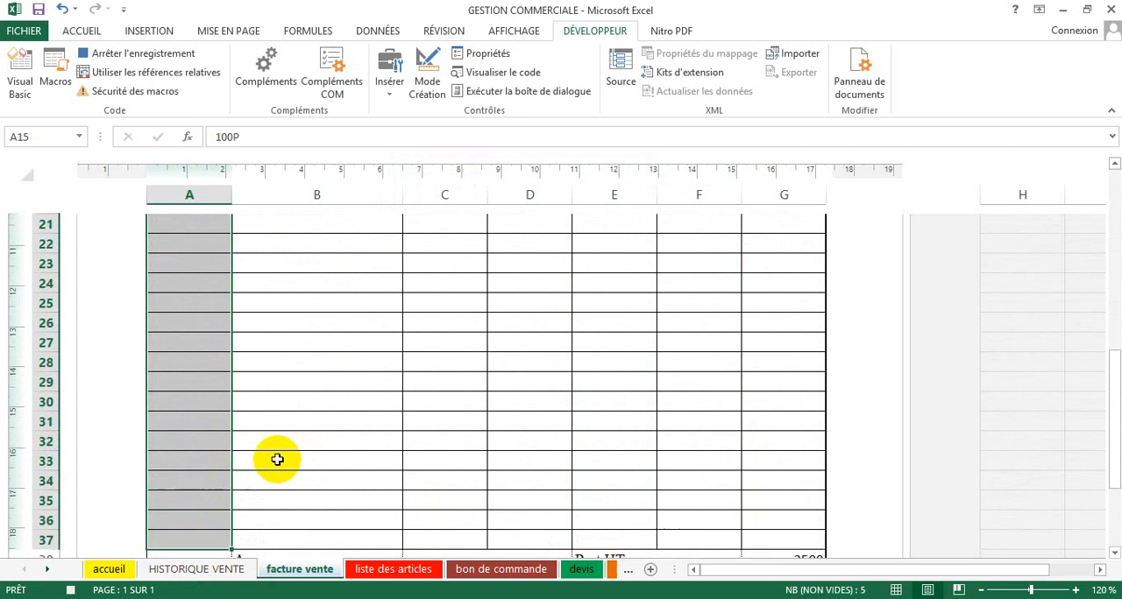
pyautogui.scroll(1, 268, 451)
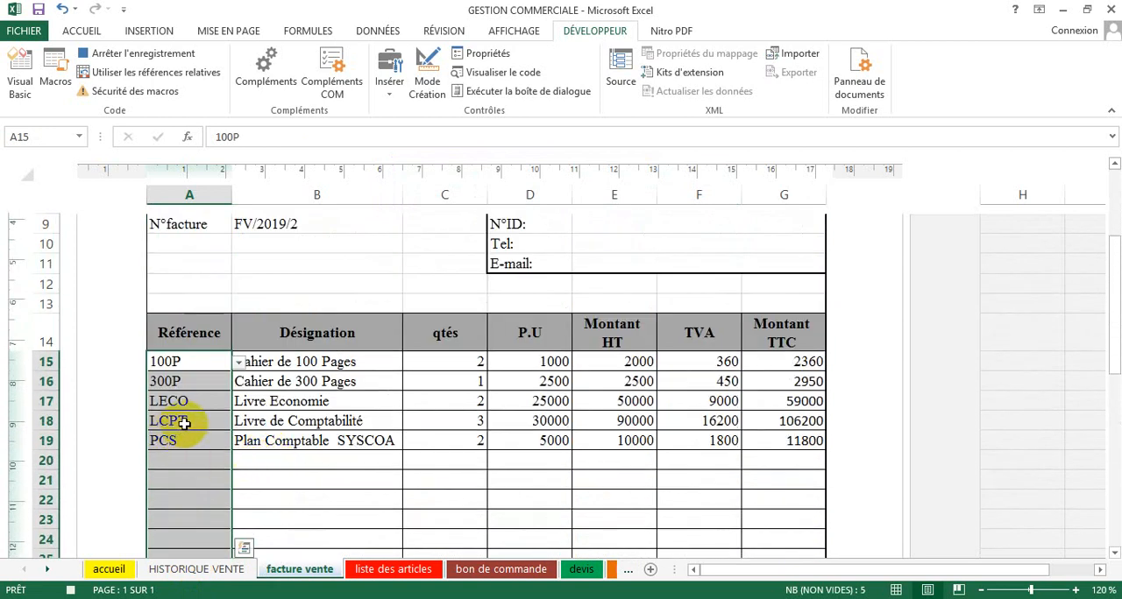
pyautogui.press('Delete')
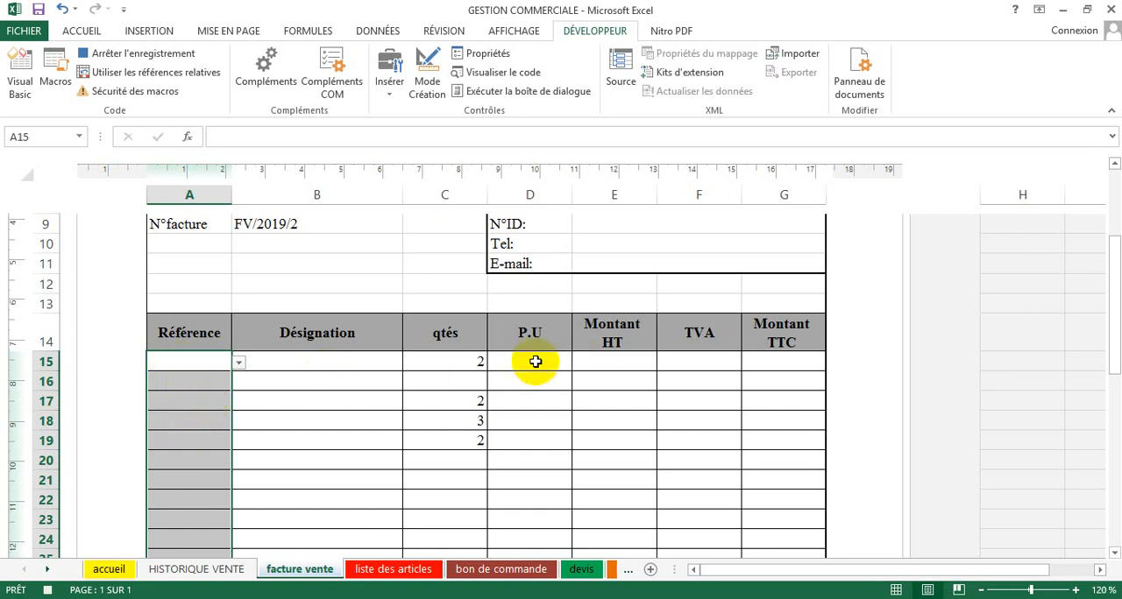
pyautogui.scroll(1, 534, 360)
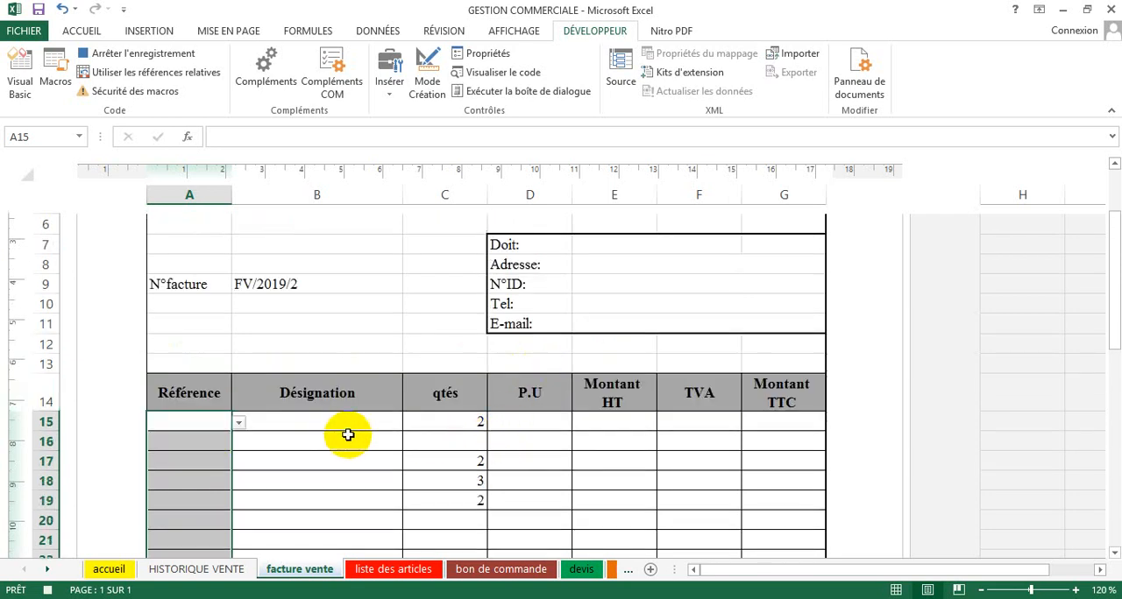
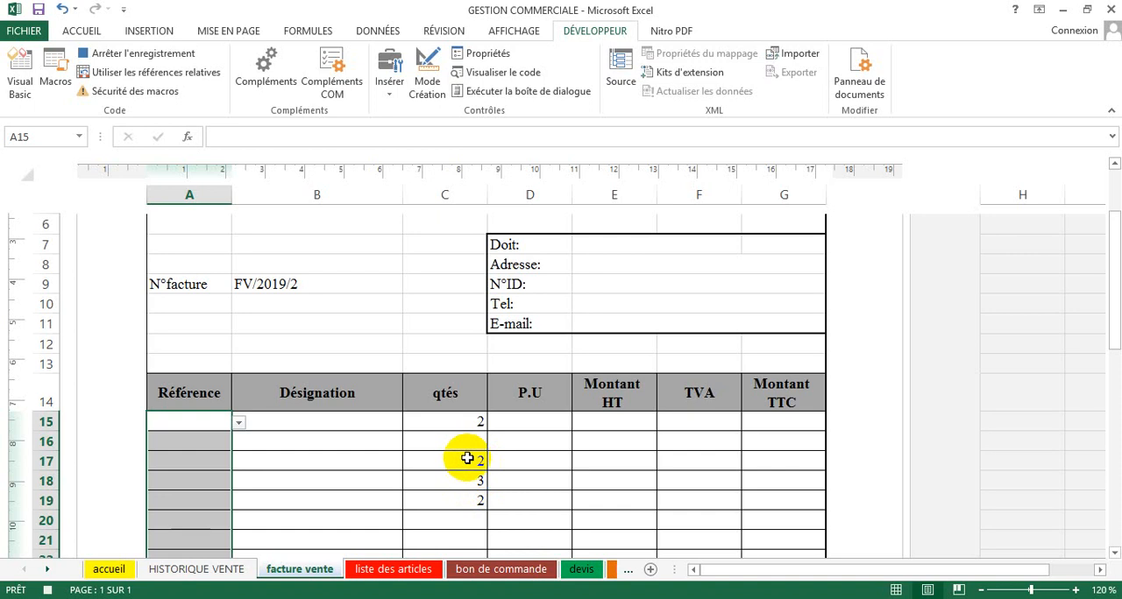
# Step: While recording, fill the qtés cells C15:C37 with the formula =SI(A15="";"";1)
pyautogui.scroll(-1, 457, 470)
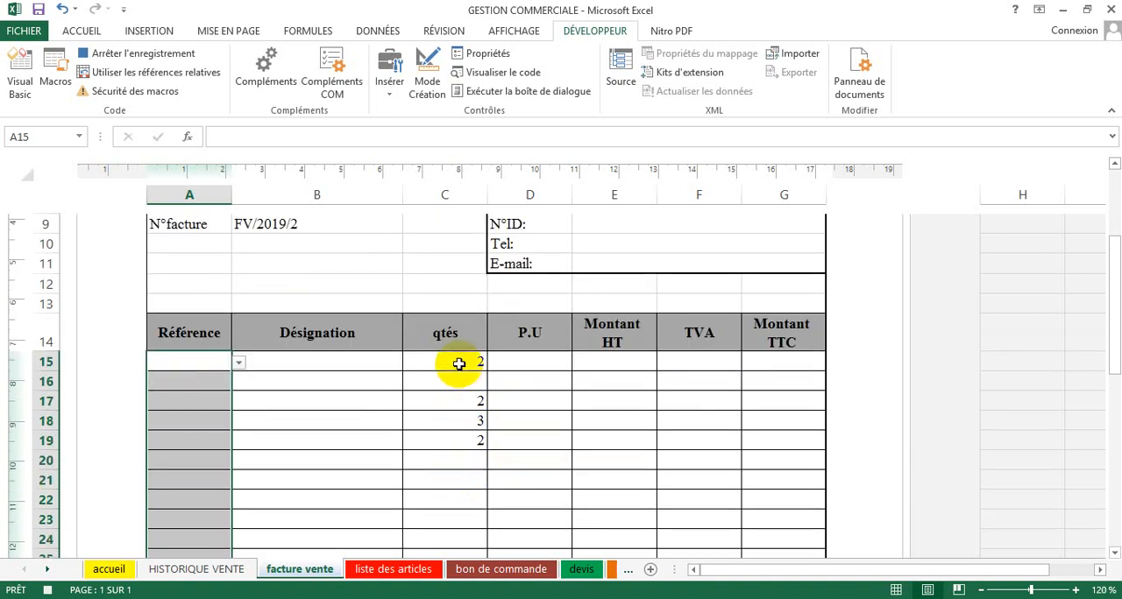
pyautogui.moveTo(458, 364); pyautogui.dragTo(453, 499)
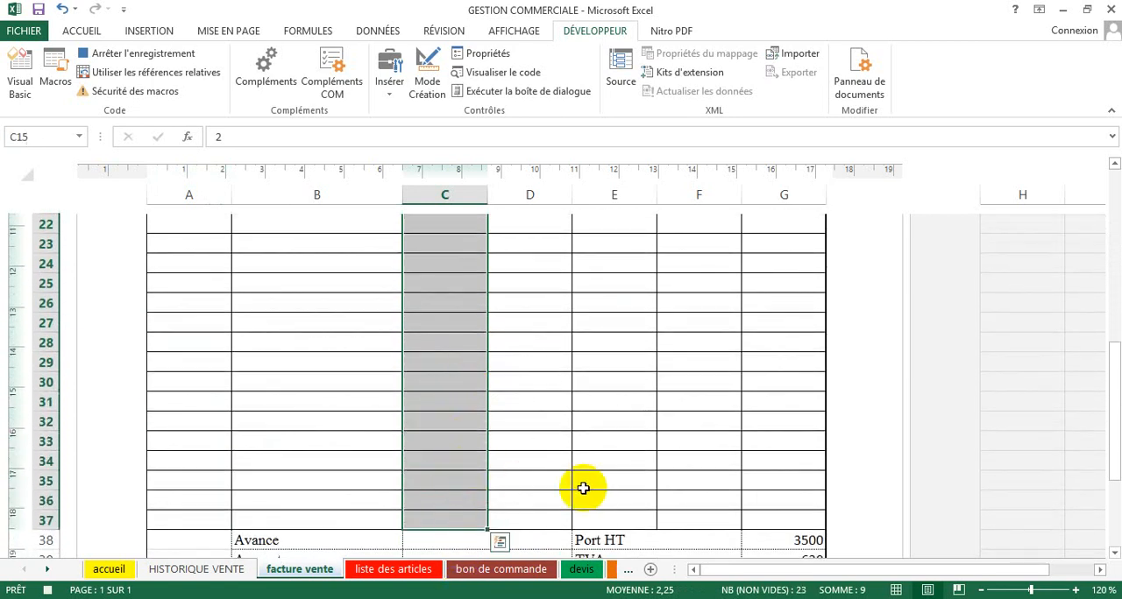
pyautogui.scroll(4, 543, 456)
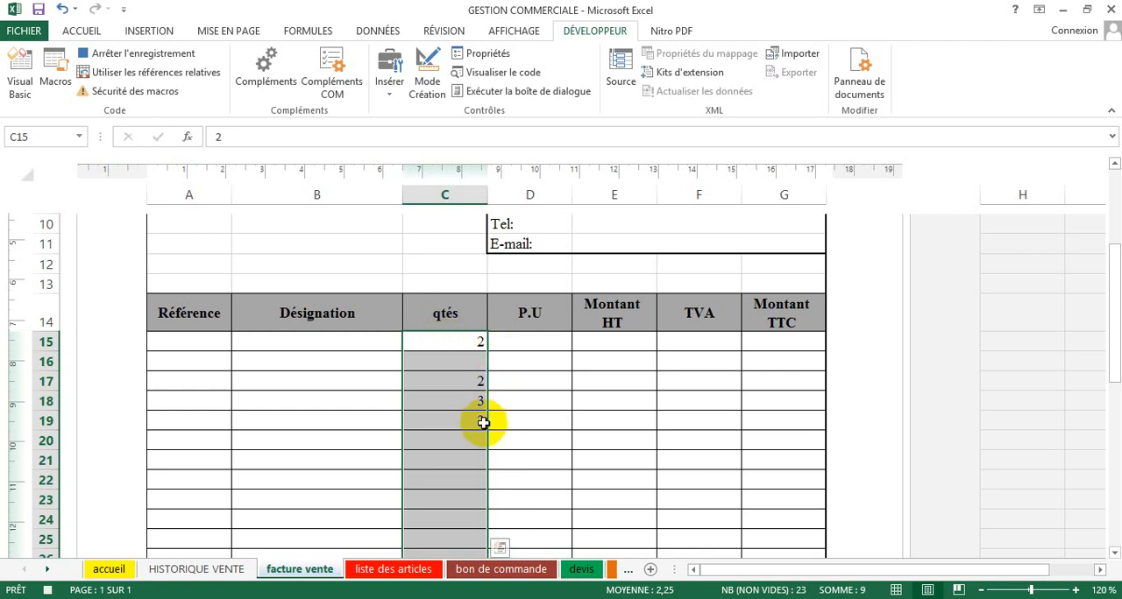
pyautogui.write('=')
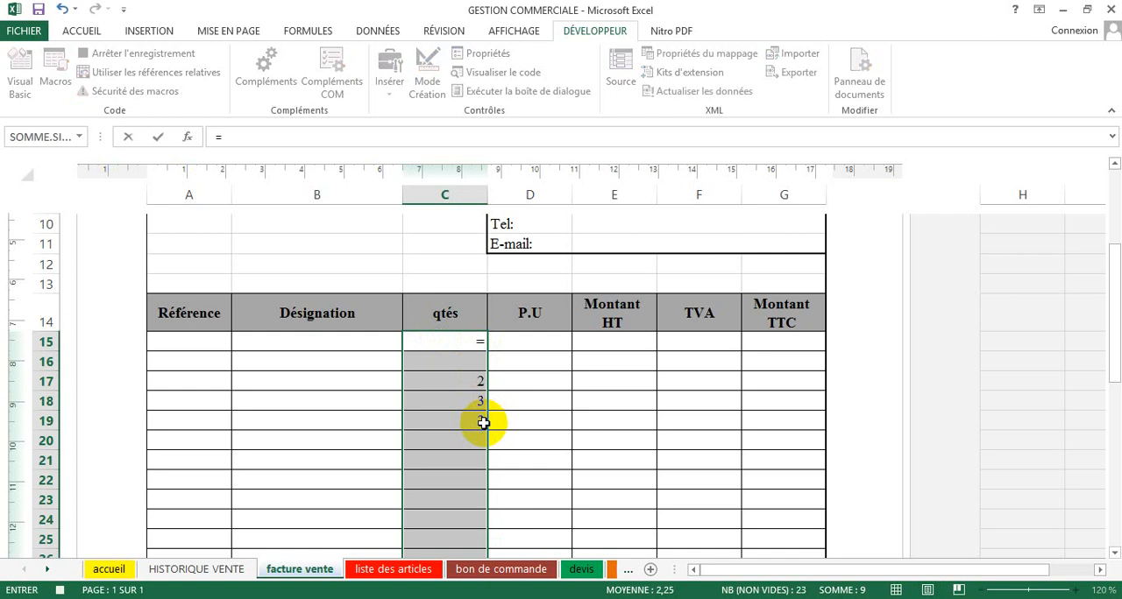
pyautogui.write('SI(')
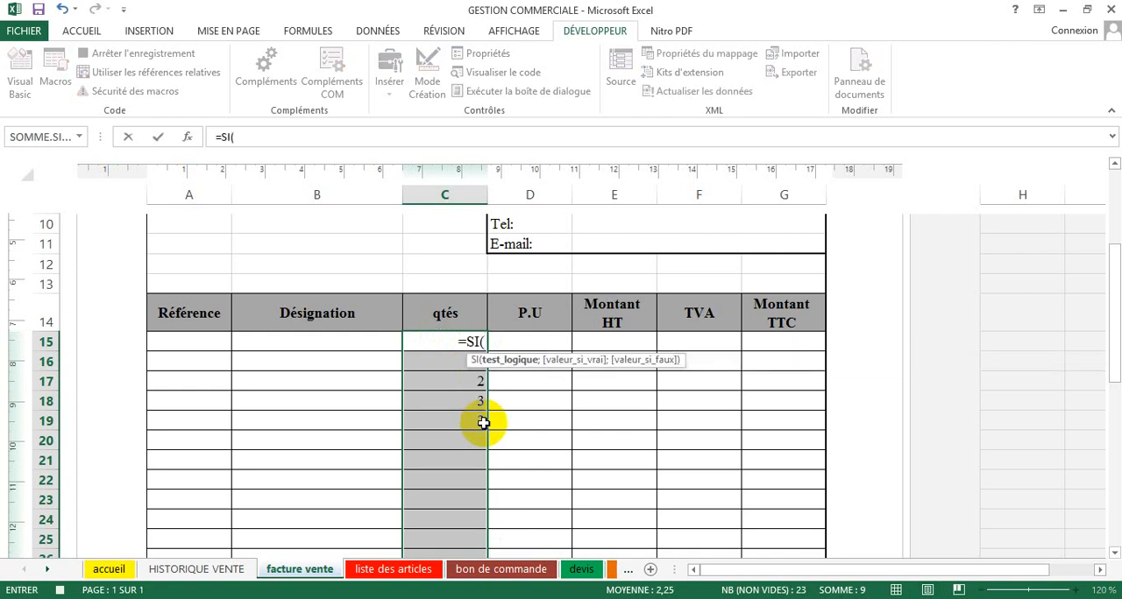
pyautogui.write('A')
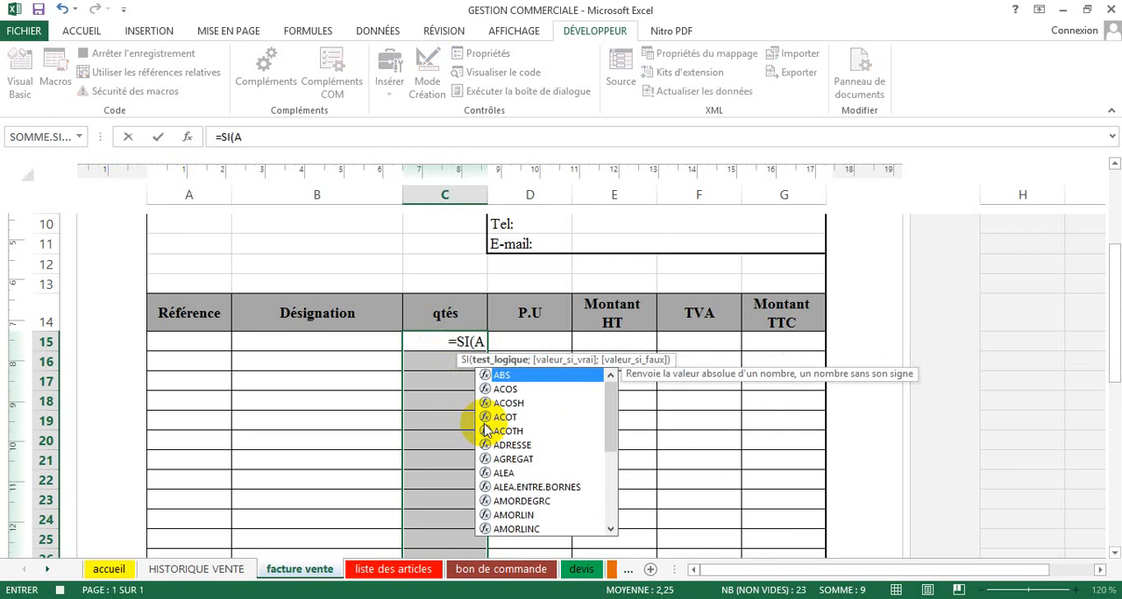
pyautogui.write('15')
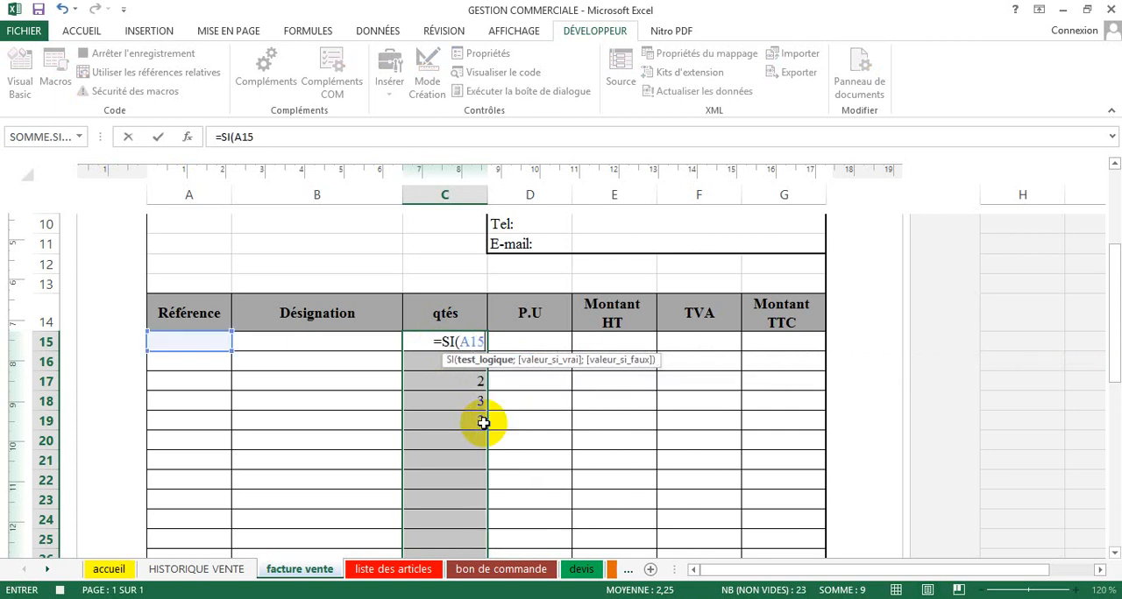
pyautogui.write('=')
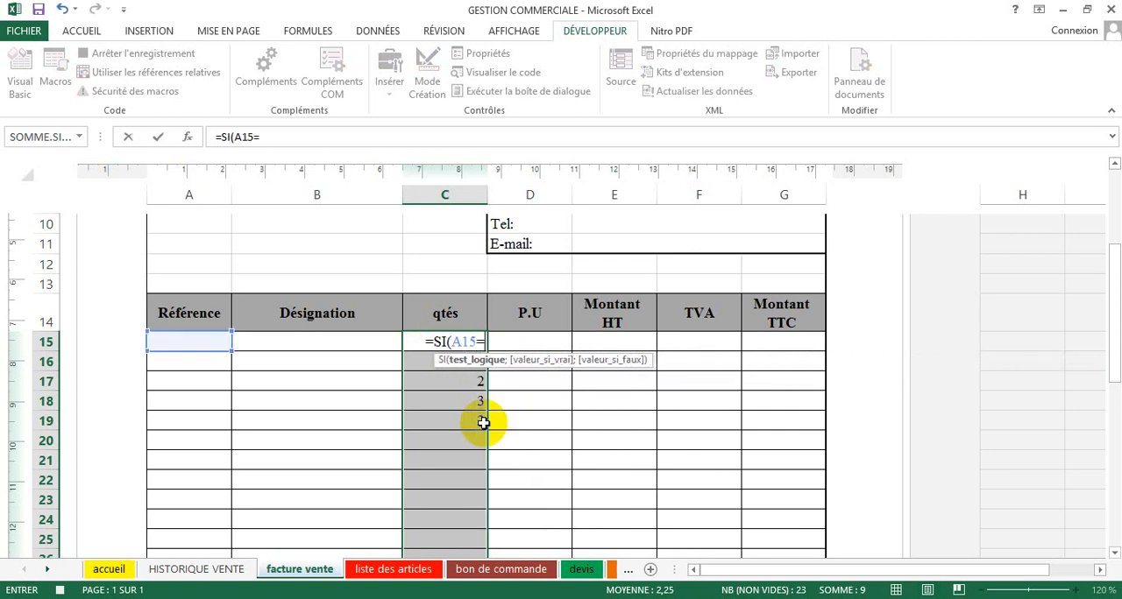
pyautogui.write('""')
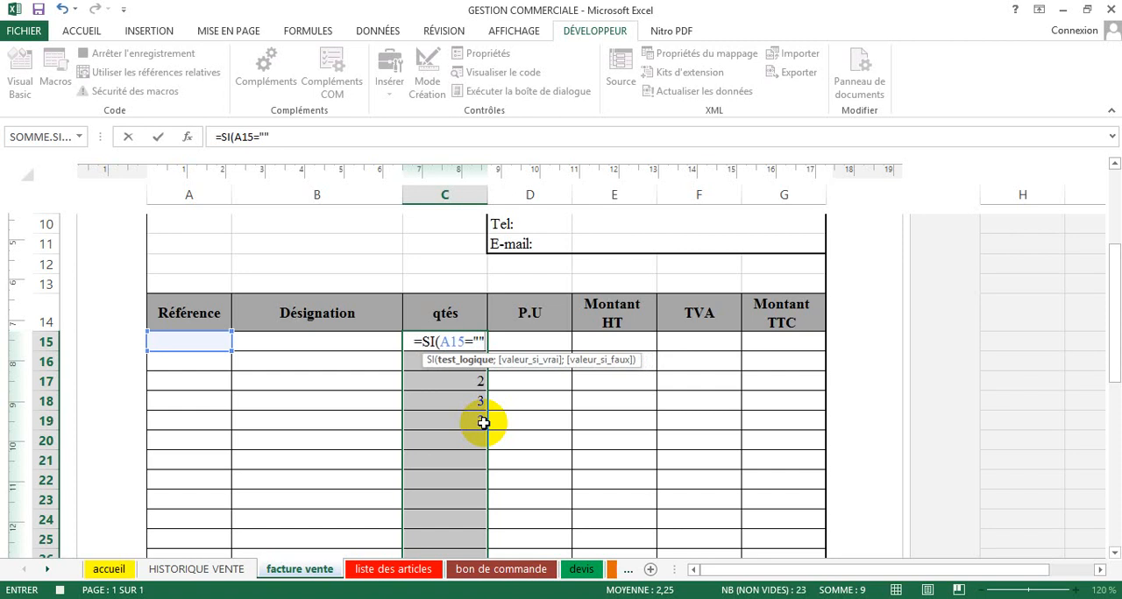
pyautogui.write(';""')
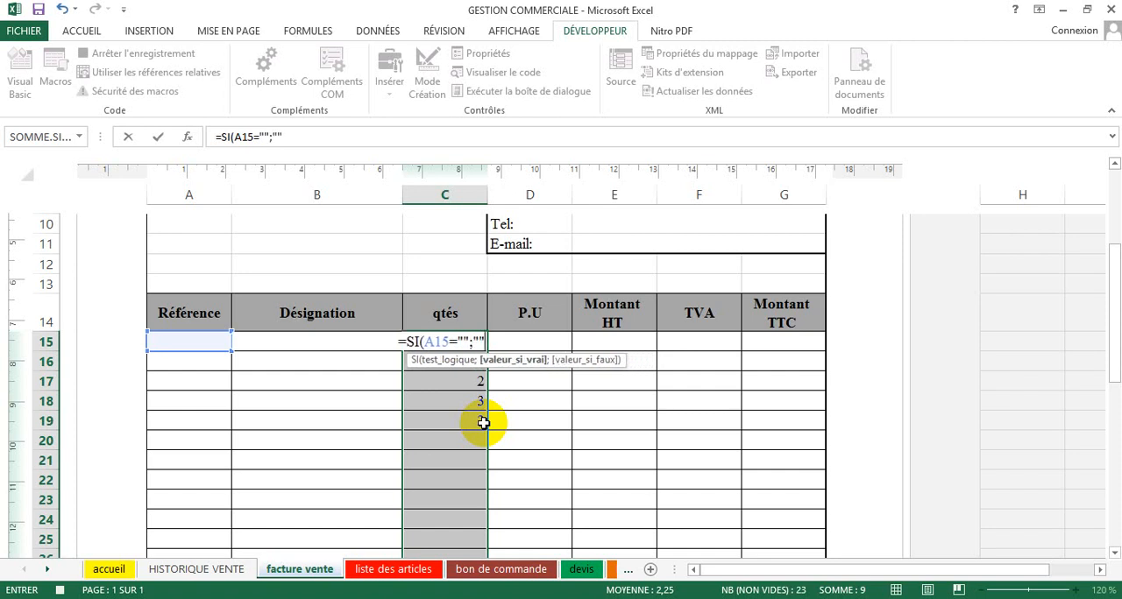
pyautogui.write(';1')
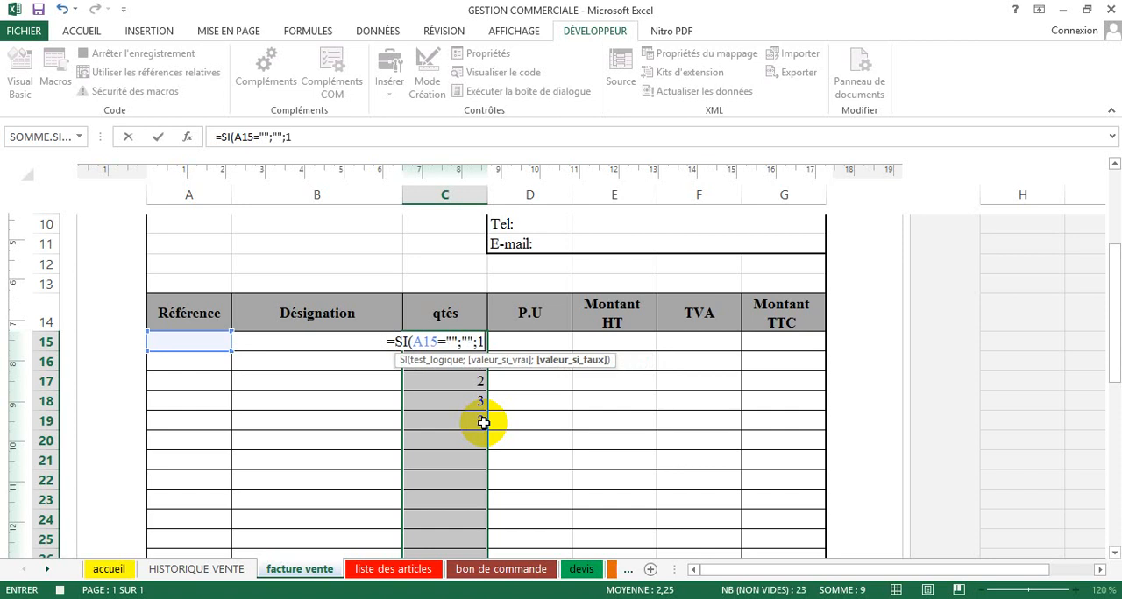
pyautogui.write(')')
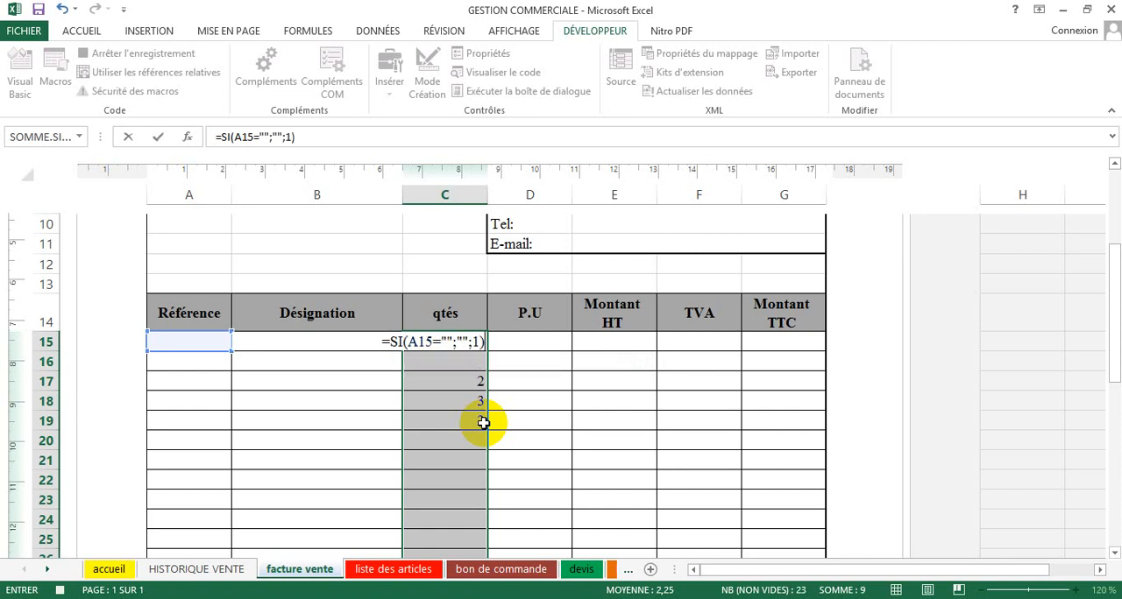
pyautogui.hotkey('ctrl', 'Return')
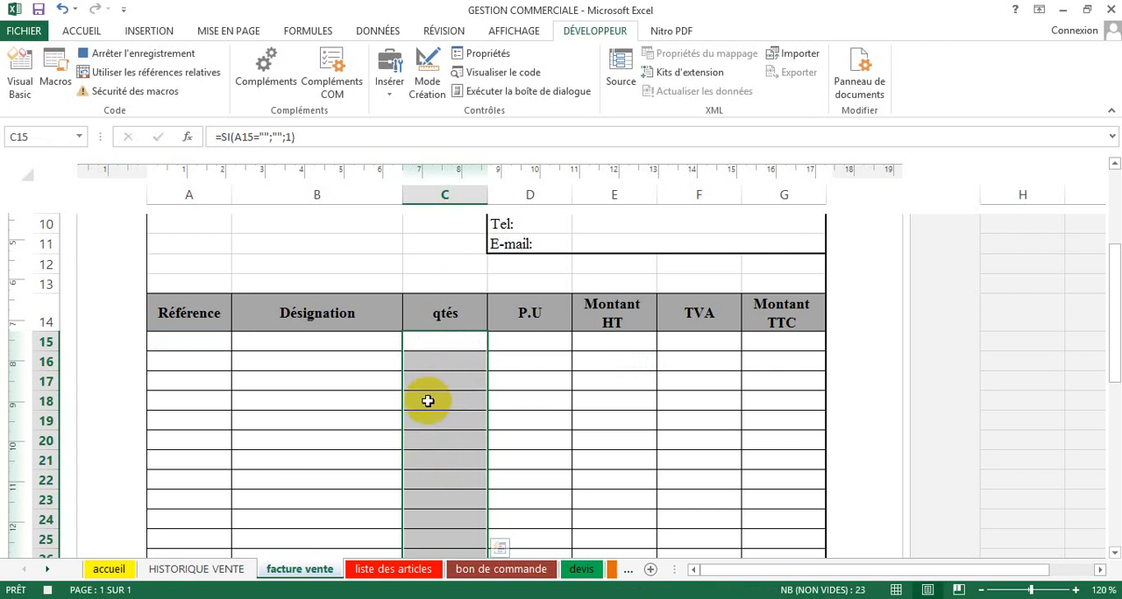
# Step: While recording, clear the Avance, Acompte, Remise and Escompte amounts in C38:D41 and the Port HT amount in G38
pyautogui.scroll(-6, 430, 394)
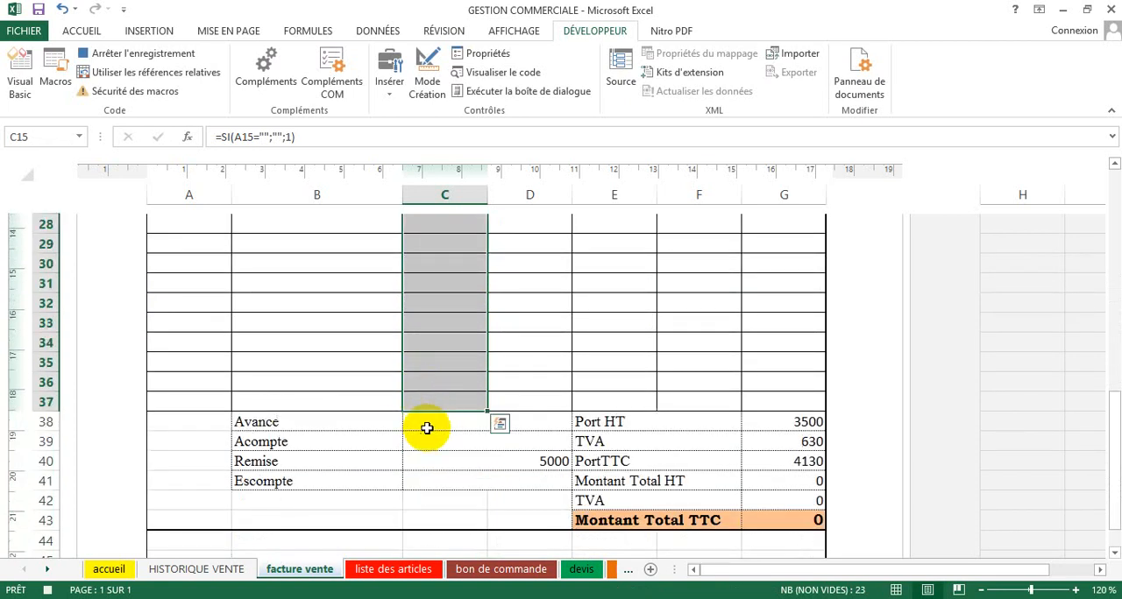
pyautogui.moveTo(426, 427); pyautogui.dragTo(439, 475)
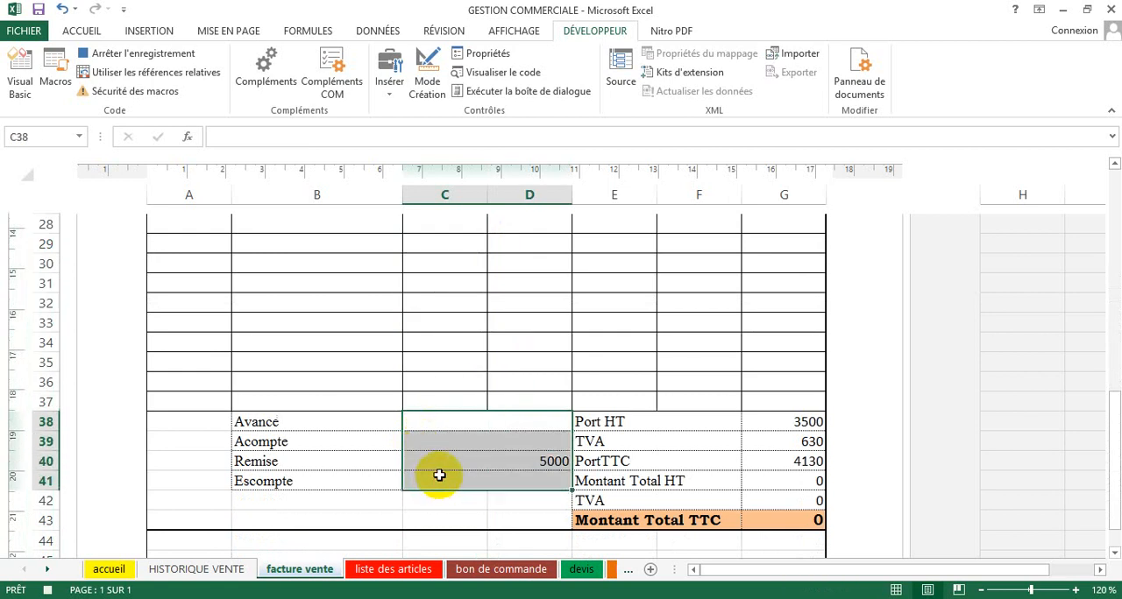
pyautogui.press('Delete')
pyautogui.click(782, 426)
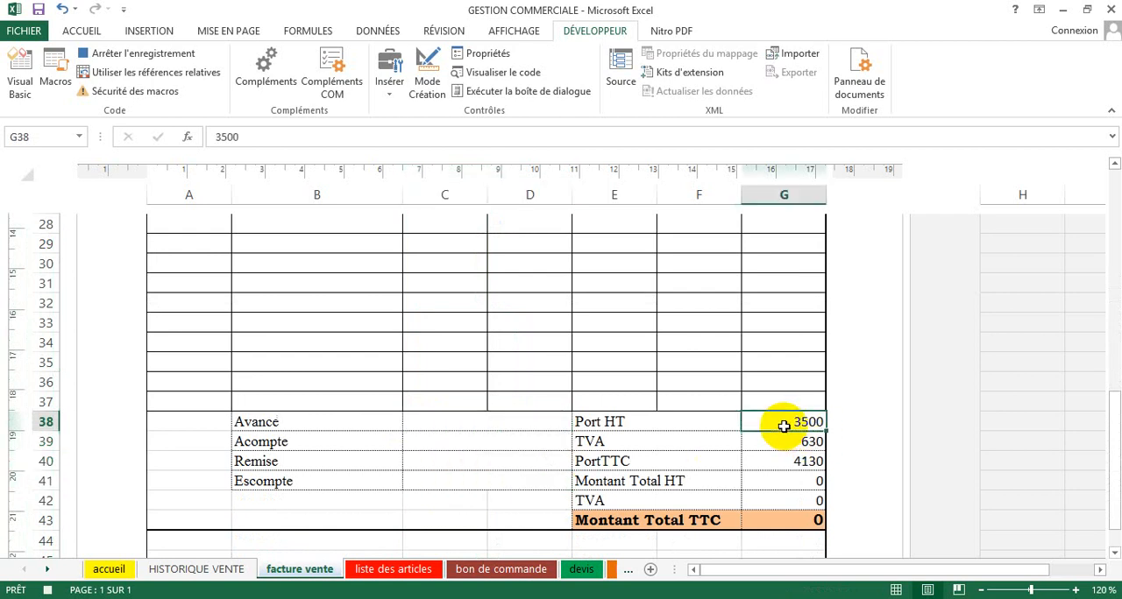
pyautogui.press('Delete')
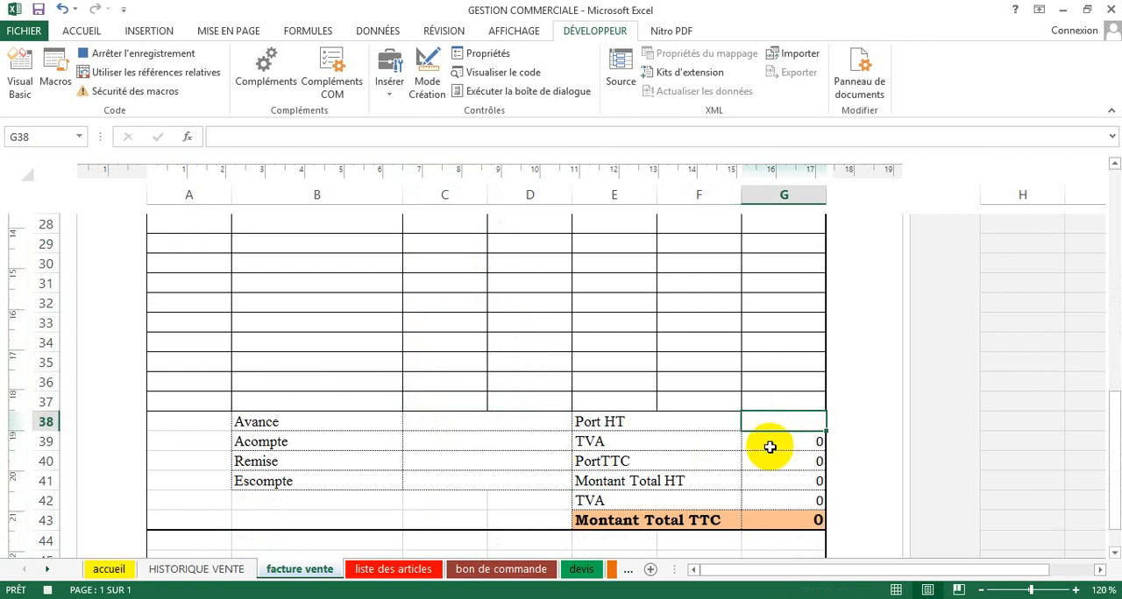
# Step: Finish the EFFACER macro with the client cell E7 beside Doit selected, and stop the recording
pyautogui.scroll(8, 731, 468)
pyautogui.scroll(3, 731, 473)
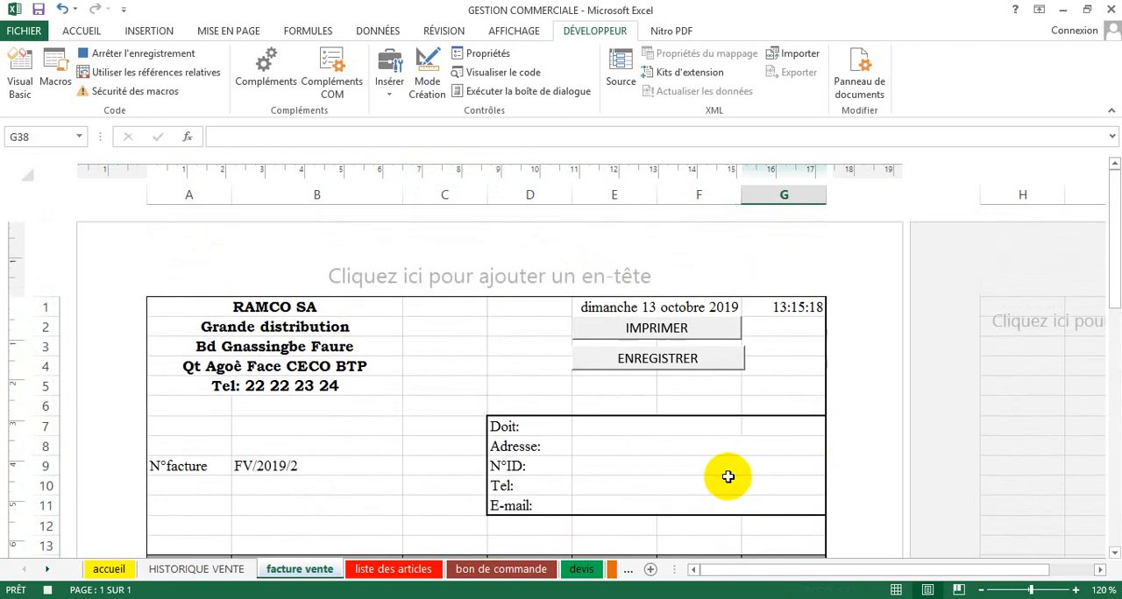
pyautogui.click(603, 427)
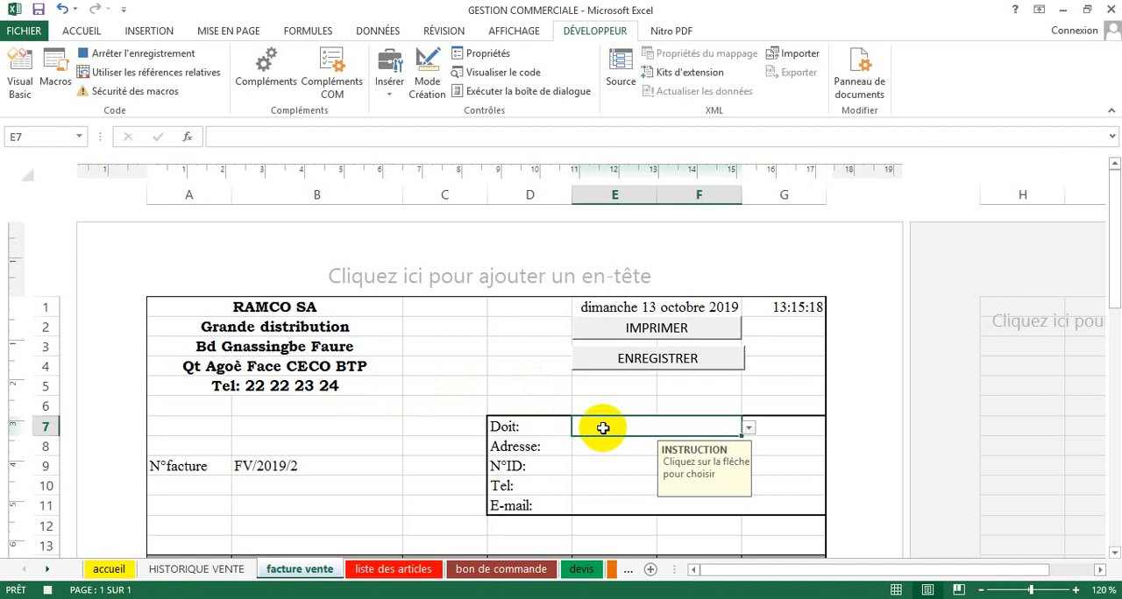
pyautogui.click(146, 56)
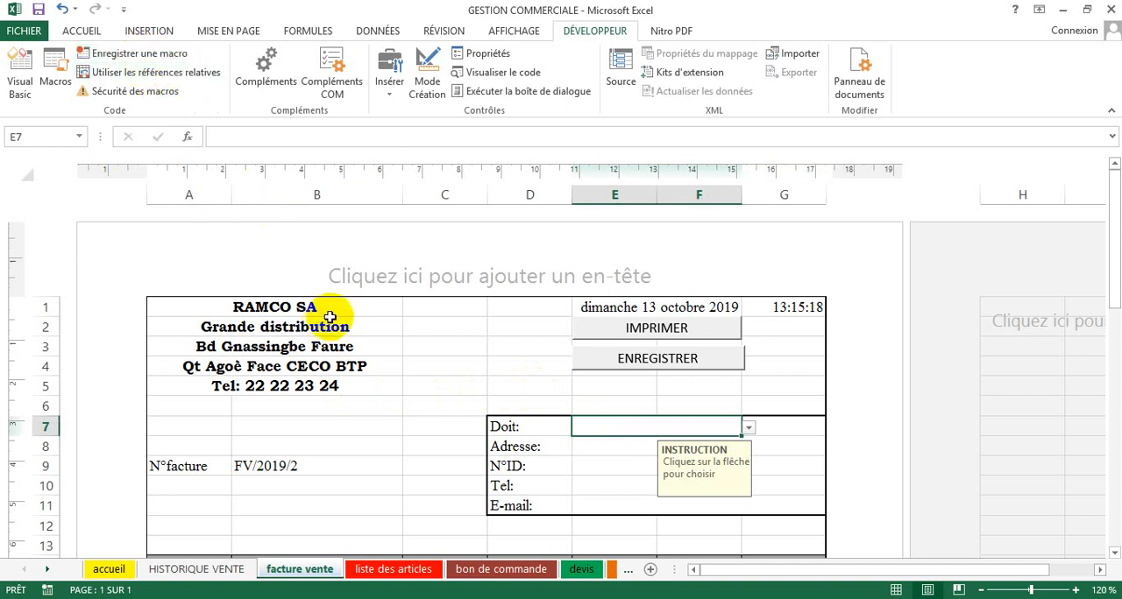
# Step: Draw a form button just below ENREGISTRER, across columns E and F, and assign the EFFACER macro to it
pyautogui.click(388, 98)
pyautogui.click(382, 128)
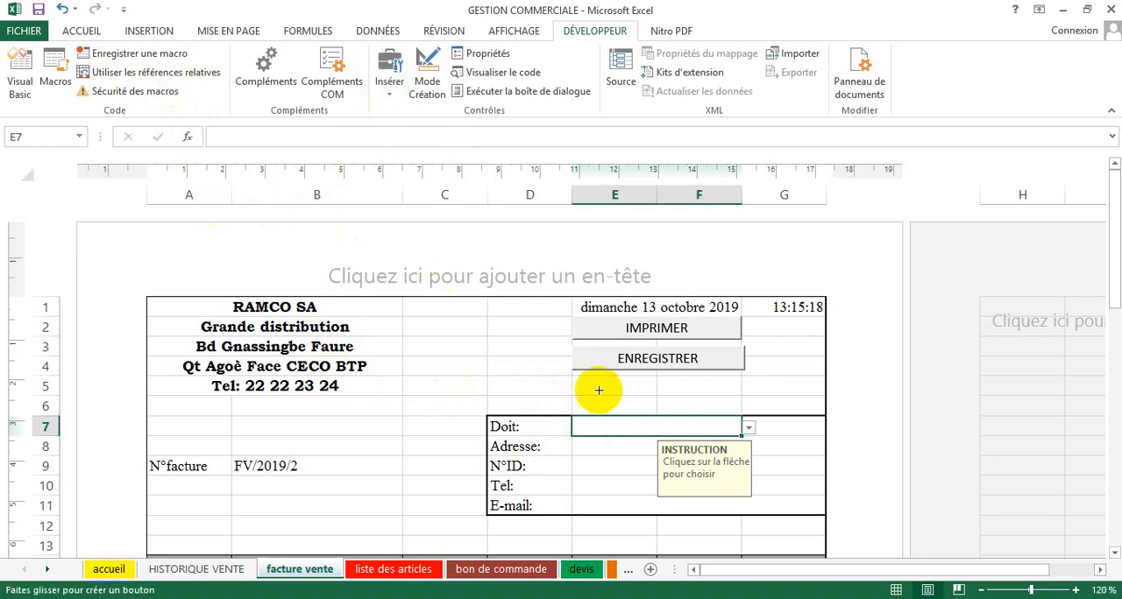
pyautogui.moveTo(572, 376)
pyautogui.mouseDown()
pyautogui.moveTo(646, 404)
pyautogui.moveTo(747, 397)
pyautogui.mouseUp()
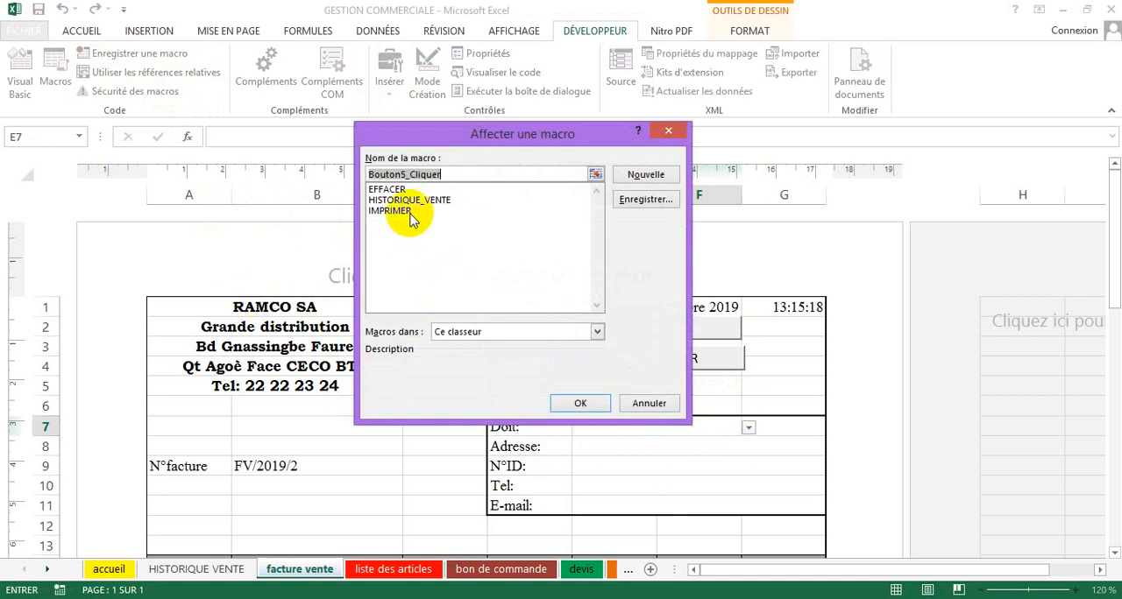
pyautogui.click(396, 188)
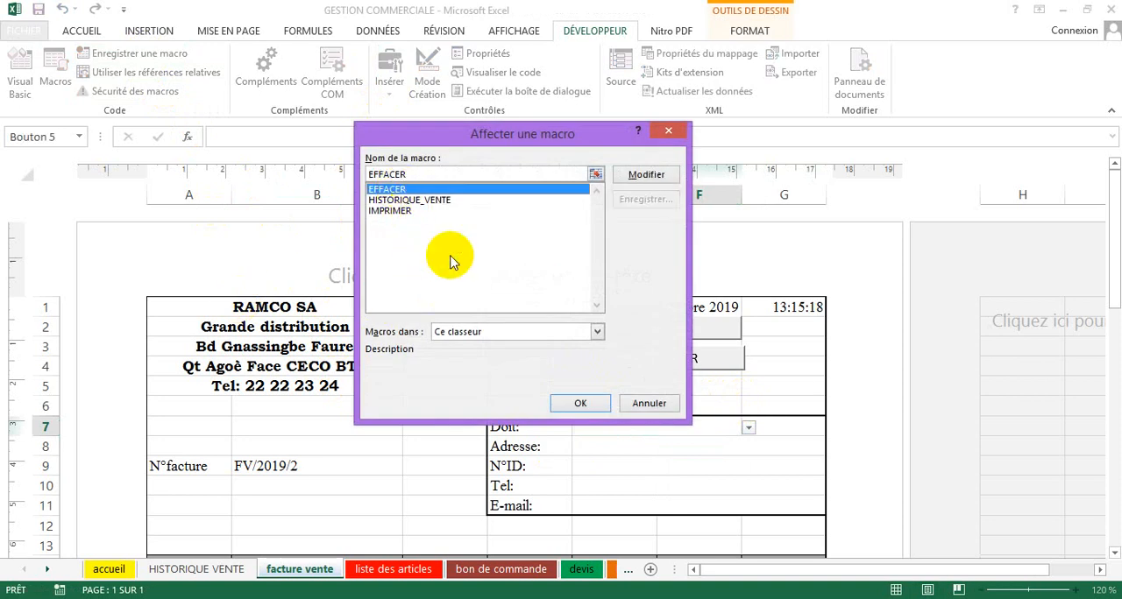
pyautogui.click(580, 402)
# Step: Replace the new button's caption with NOUVELLE FACTURE and deselect the button
pyautogui.click(632, 388)
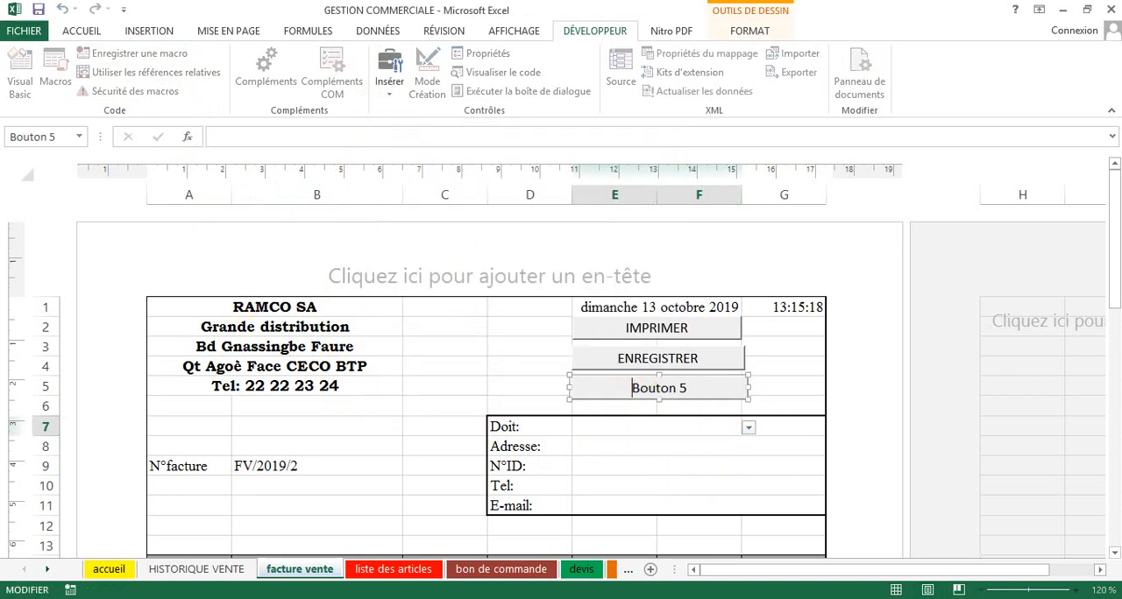
pyautogui.press('Delete')
pyautogui.press('Delete')
pyautogui.press('Delete')
pyautogui.press('Delete')
pyautogui.press('Delete')
pyautogui.press('Delete')
pyautogui.press('Delete')
pyautogui.press('Delete')
pyautogui.write('NOUVE')
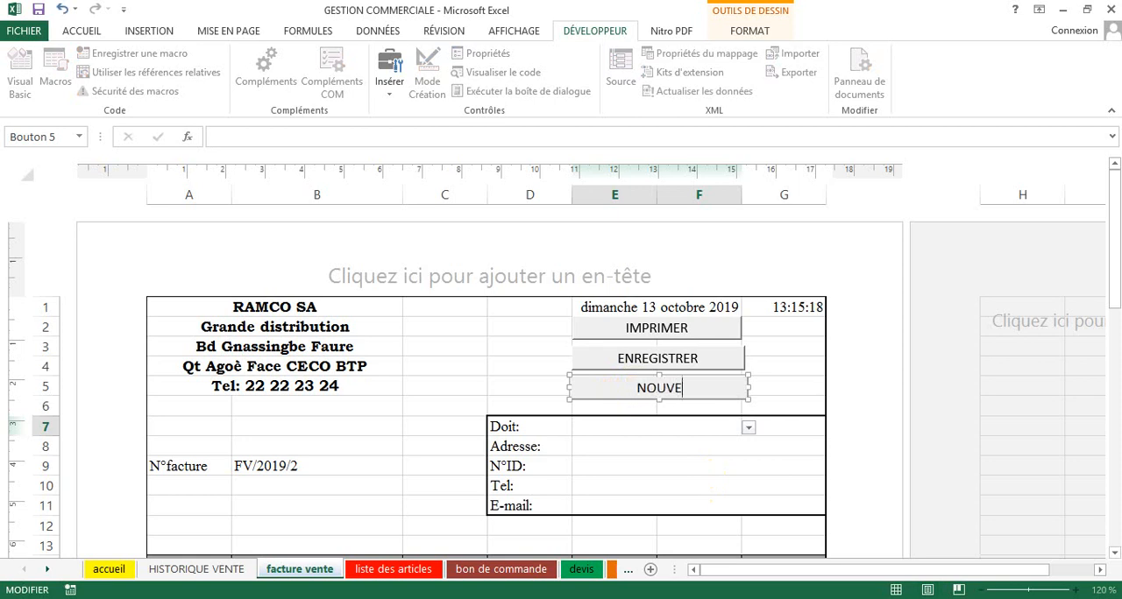
pyautogui.write('LLE FAC')
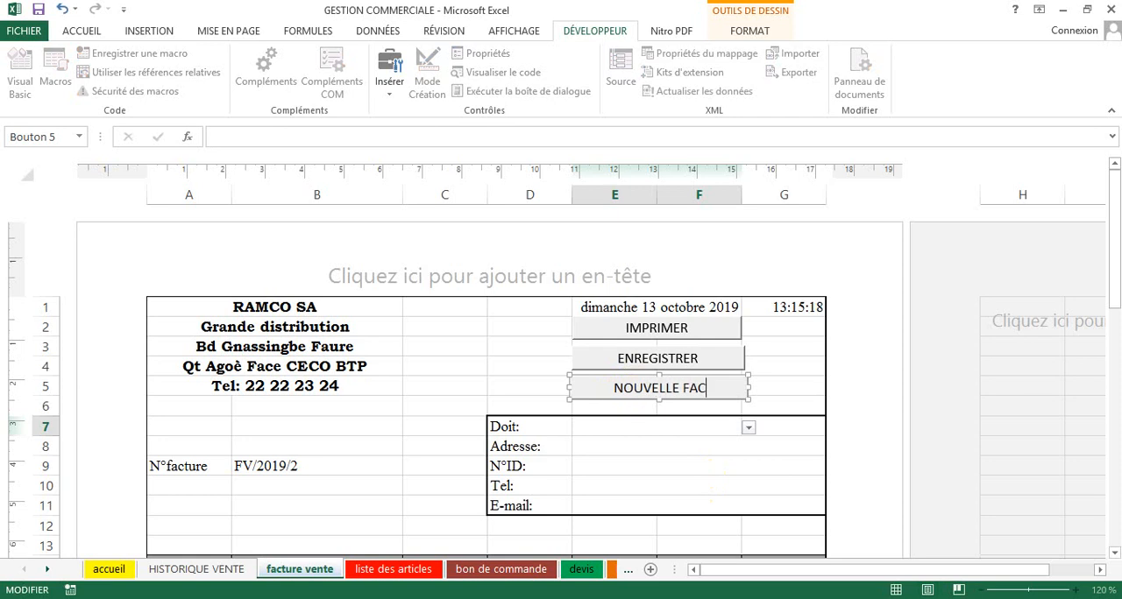
pyautogui.write('TURE')
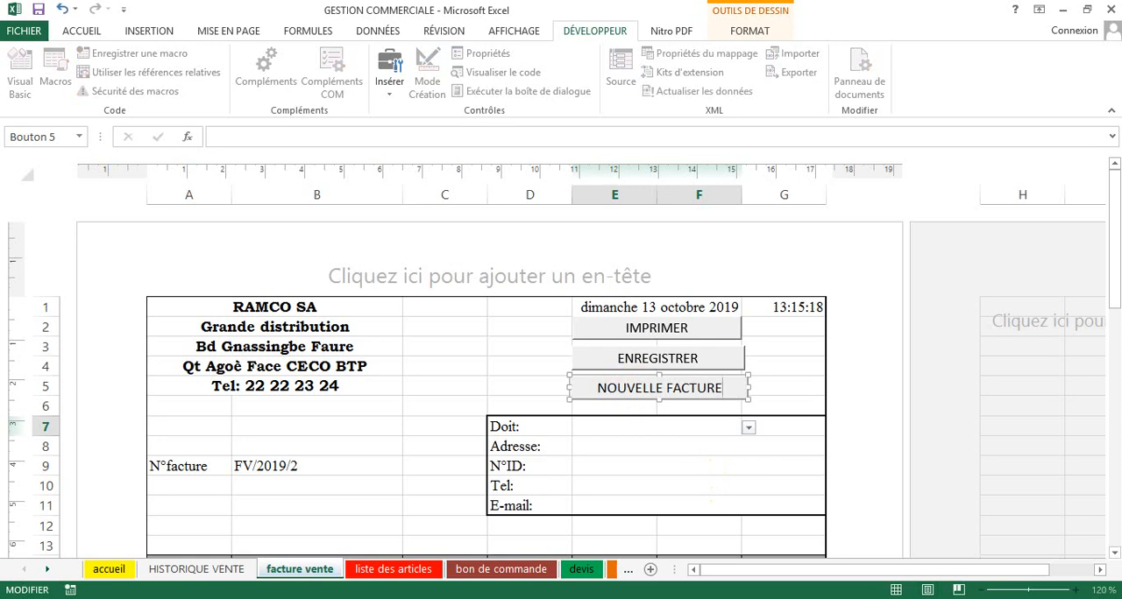
pyautogui.click(449, 405)
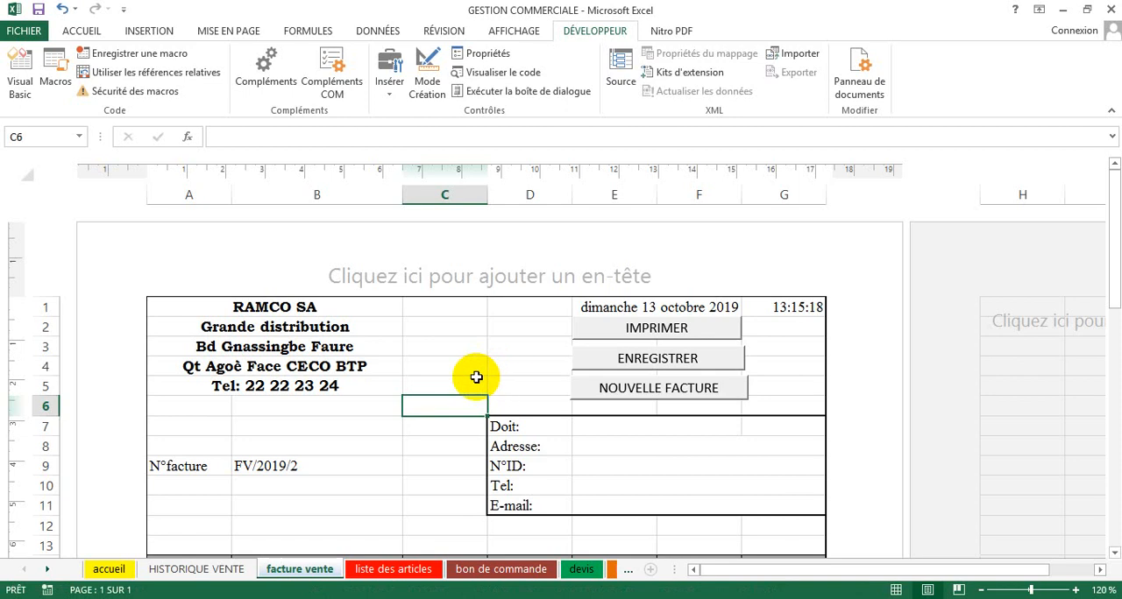
# Step: In client cell E7 beside Doit, choose the last named client listed just before the blank entries
pyautogui.click(368, 482)
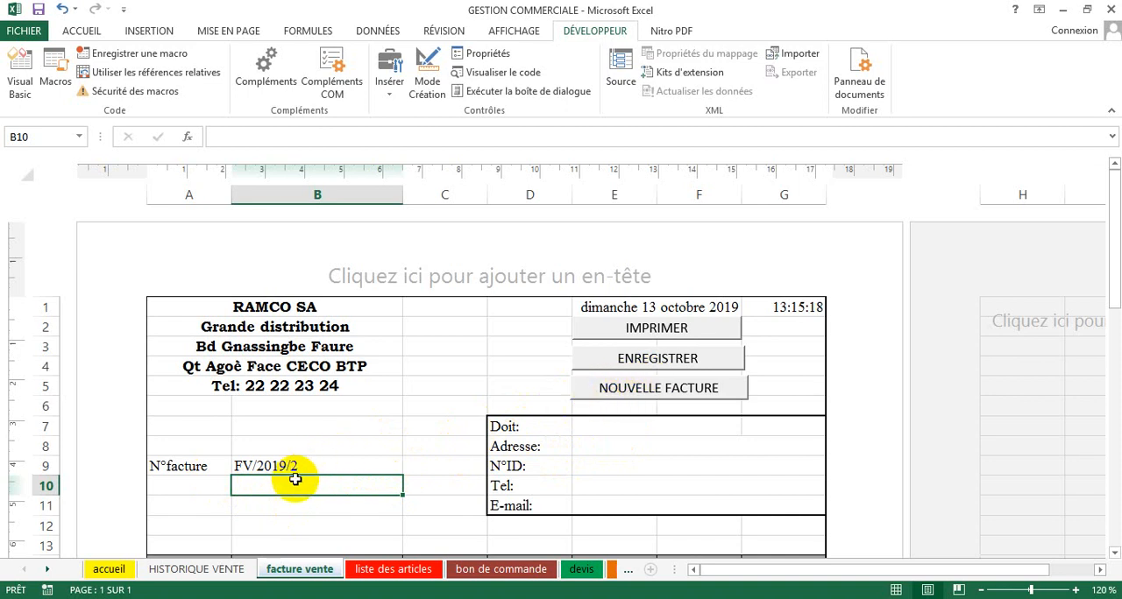
pyautogui.click(653, 427)
pyautogui.click(747, 430)
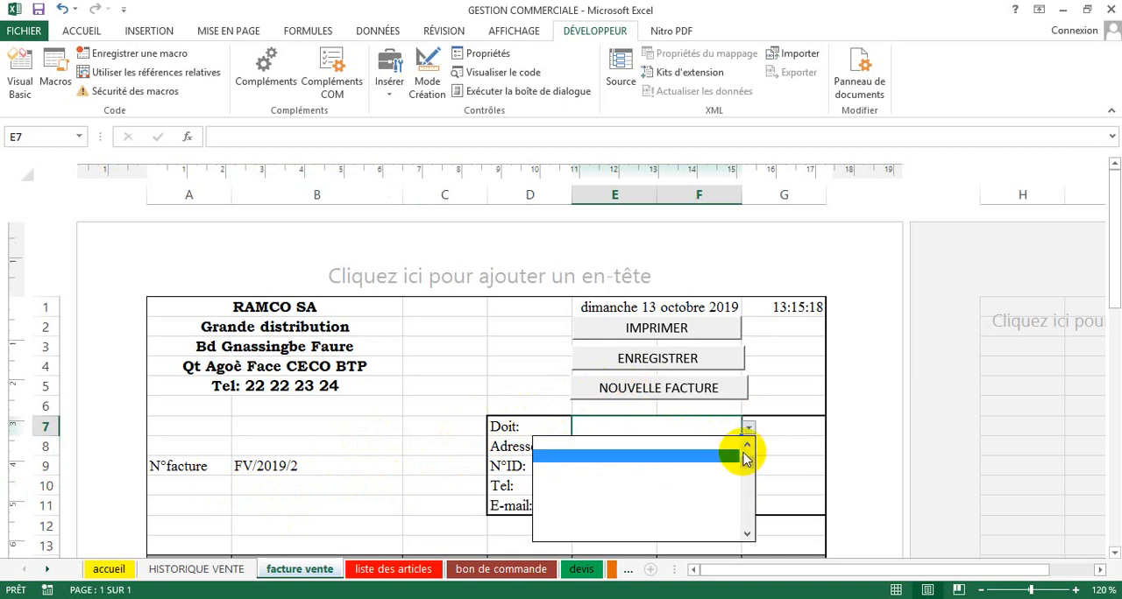
pyautogui.click(747, 450)
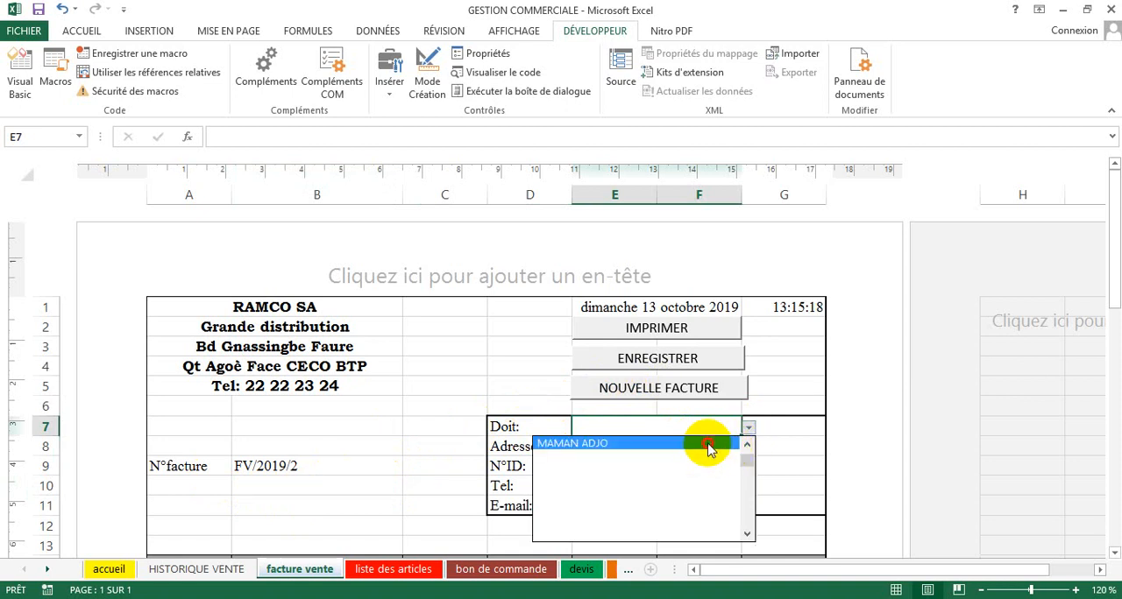
pyautogui.click(708, 443)
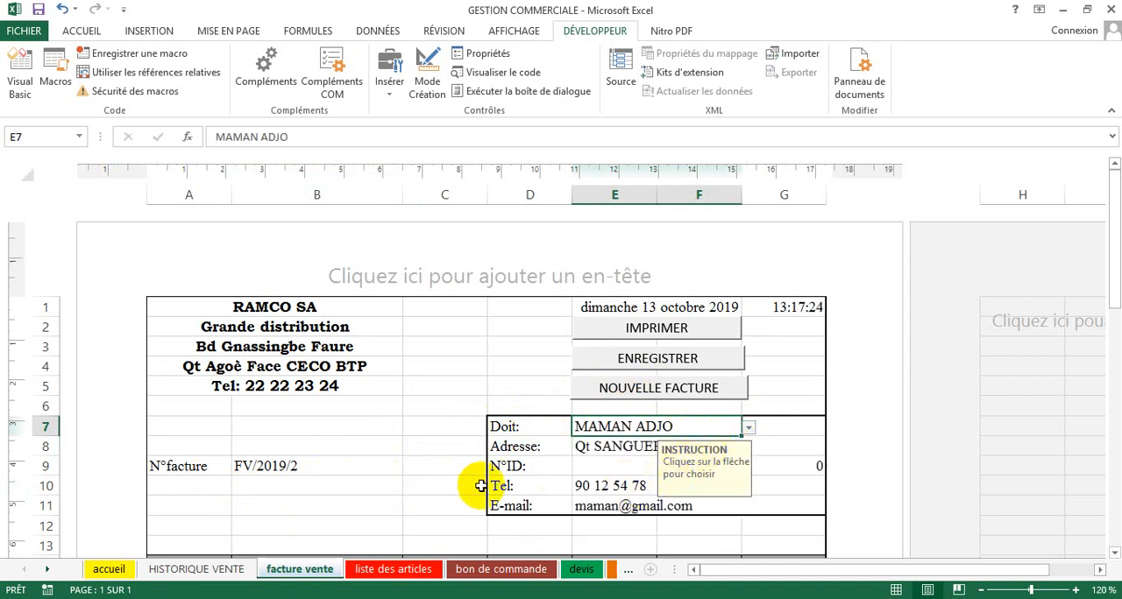
# Step: On the first invoice line, row 15, choose reference 300P and set its quantity to 5
pyautogui.scroll(-3, 488, 491)
pyautogui.click(208, 404)
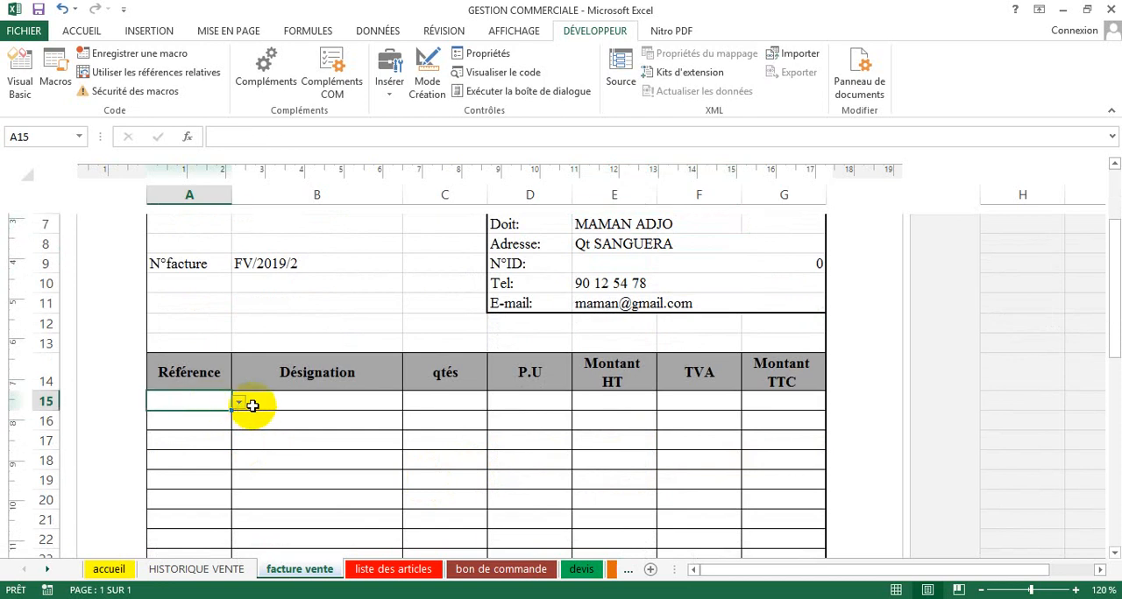
pyautogui.click(237, 403)
pyautogui.scroll(1, 231, 458)
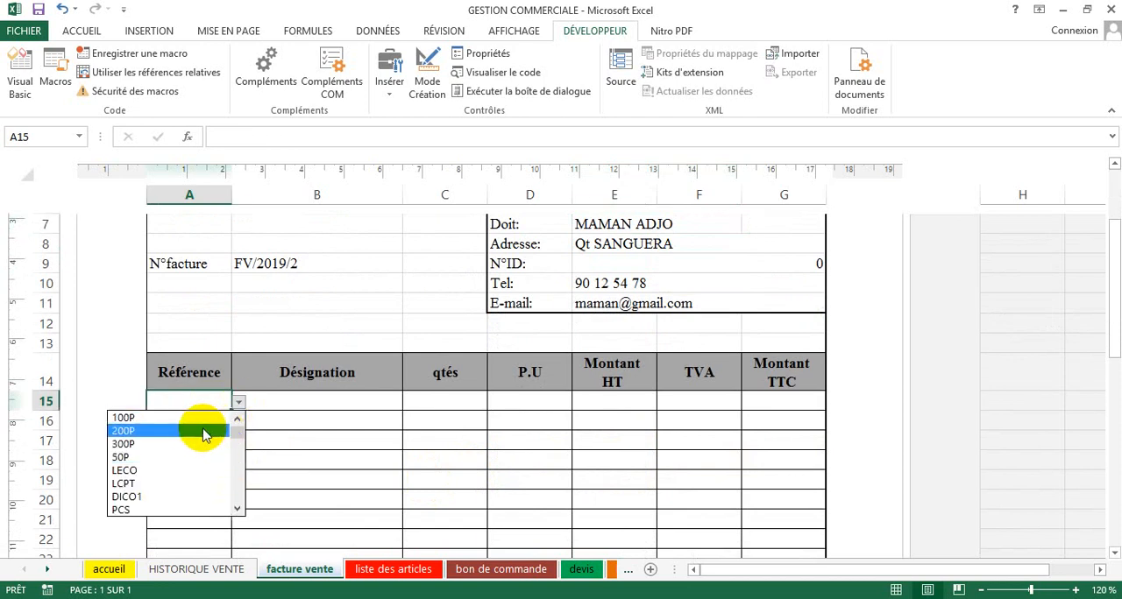
pyautogui.click(195, 444)
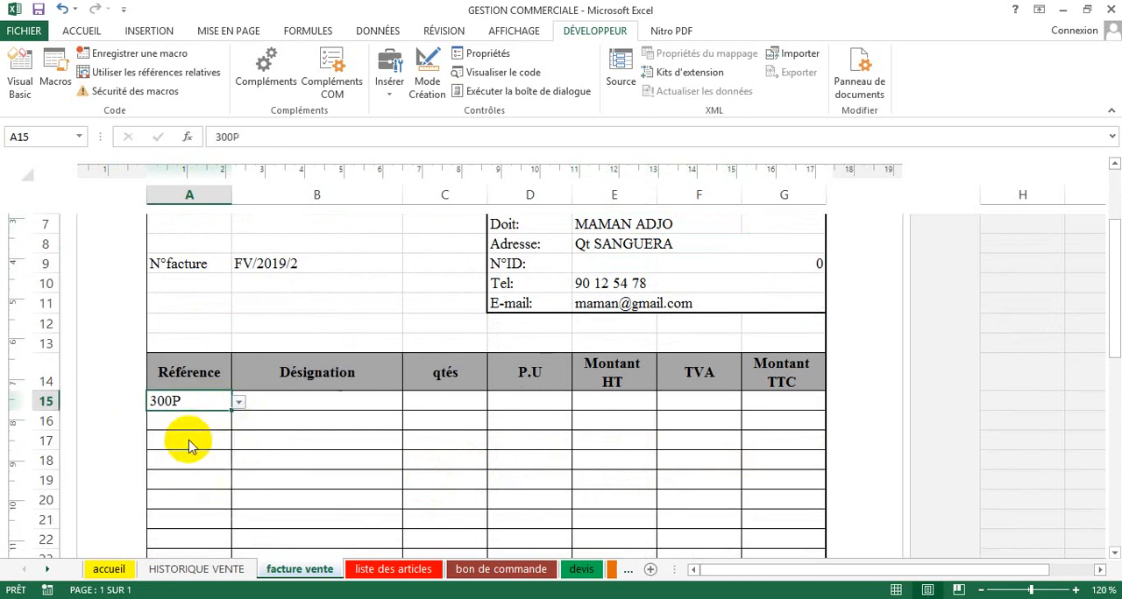
pyautogui.click(465, 406)
pyautogui.write('5')
pyautogui.press('Return')
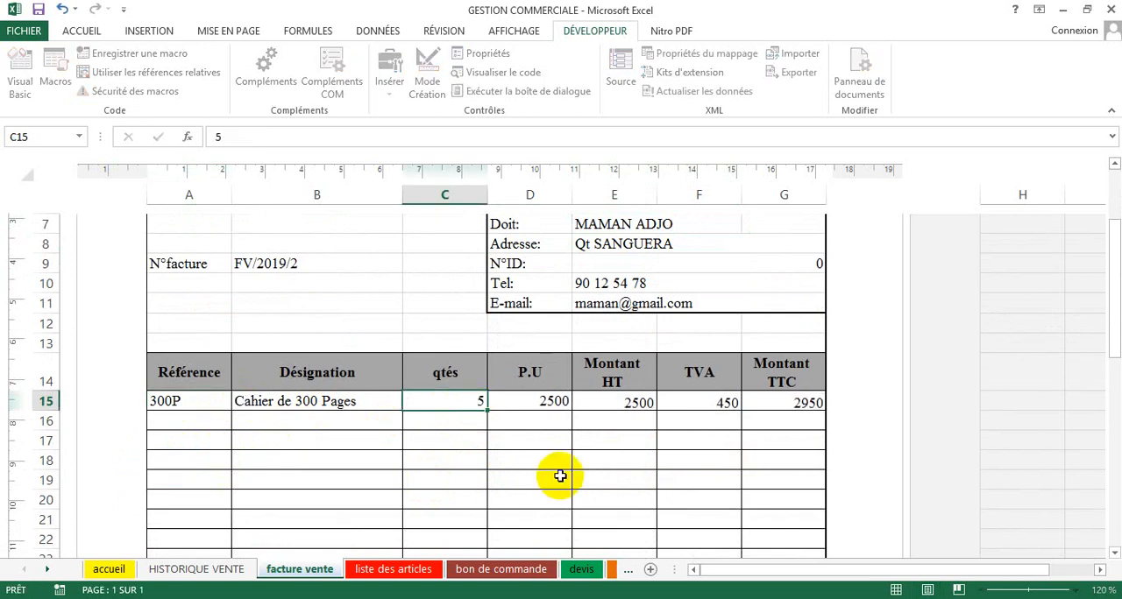
# Step: On the second invoice line, row 16, choose reference LCPT and set its quantity to 5
pyautogui.click(208, 422)
pyautogui.click(239, 424)
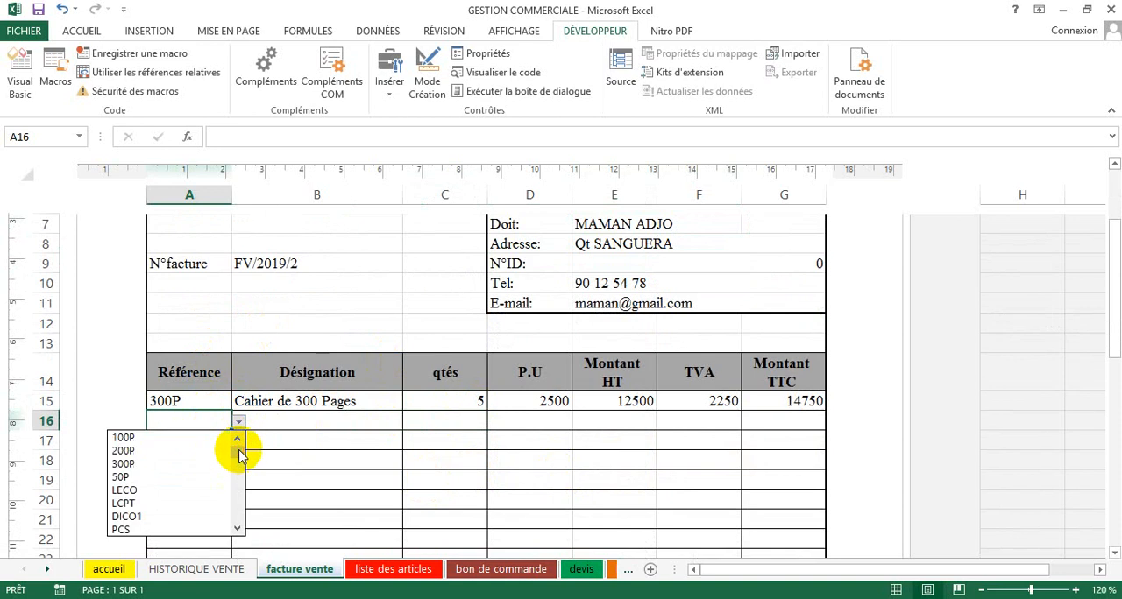
pyautogui.click(184, 505)
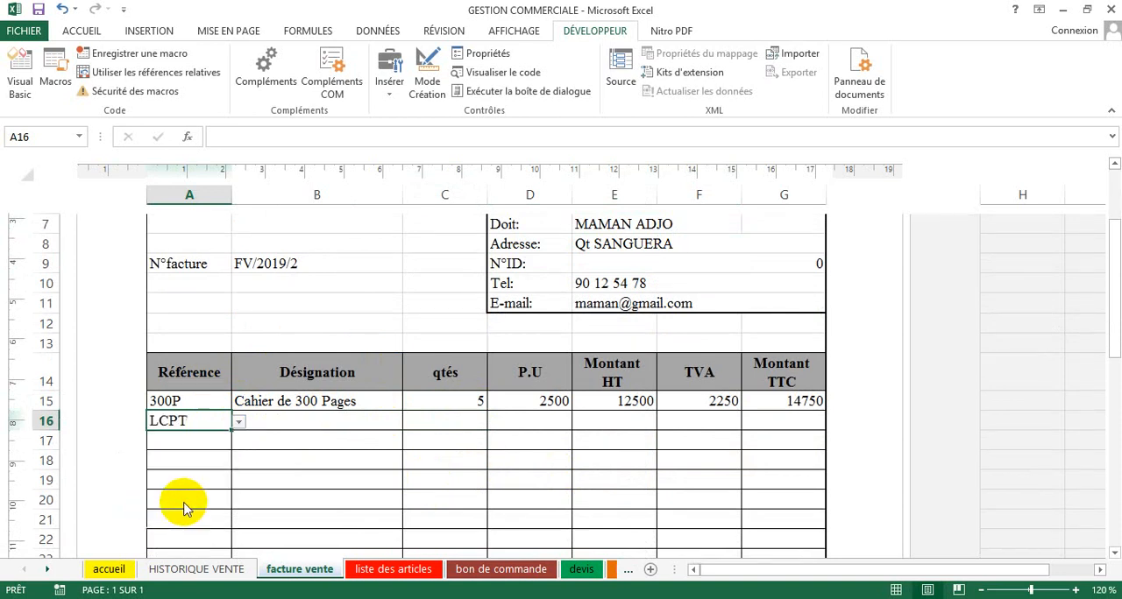
pyautogui.click(480, 423)
pyautogui.write('5')
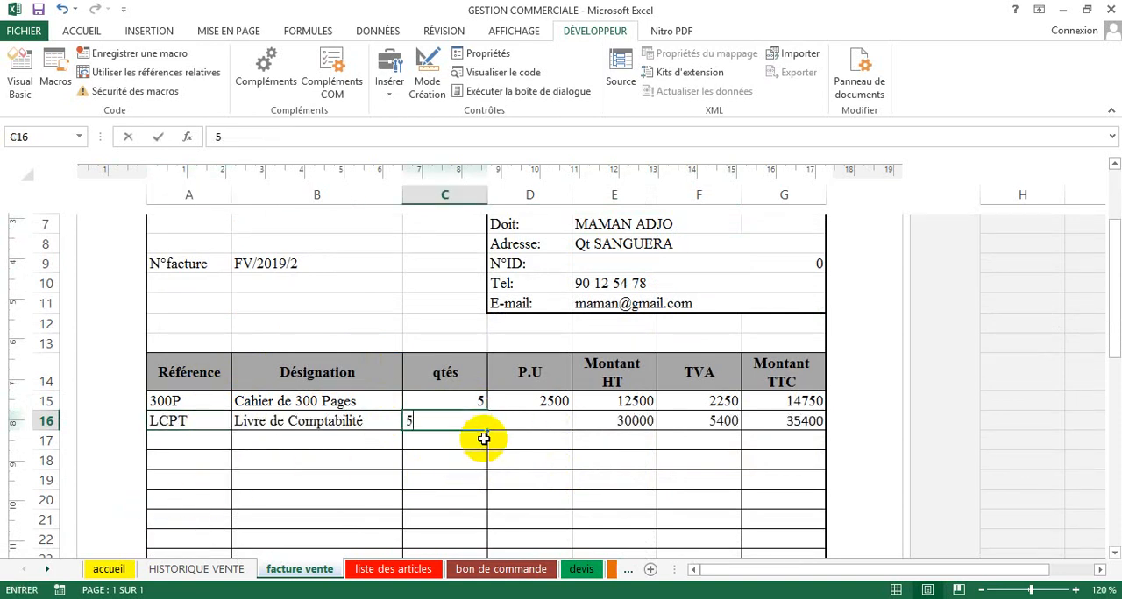
pyautogui.press('Return')
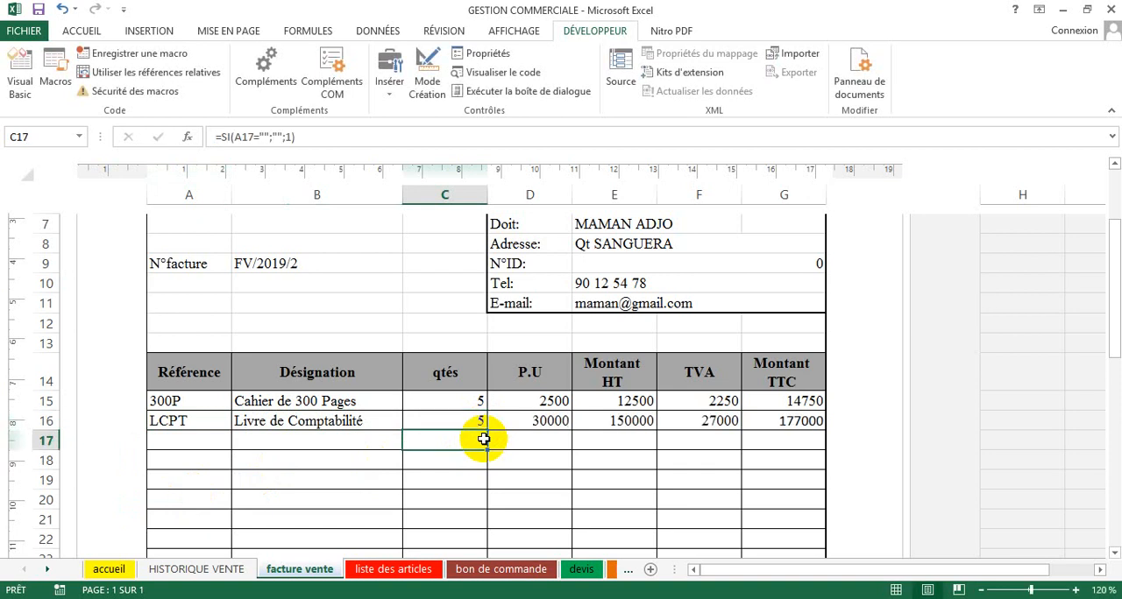
# Step: Run the IMPRIMER macro and save the printout to Bureau as an OpenXPS document named FV followed by the client's name
pyautogui.scroll(-11, 539, 443)
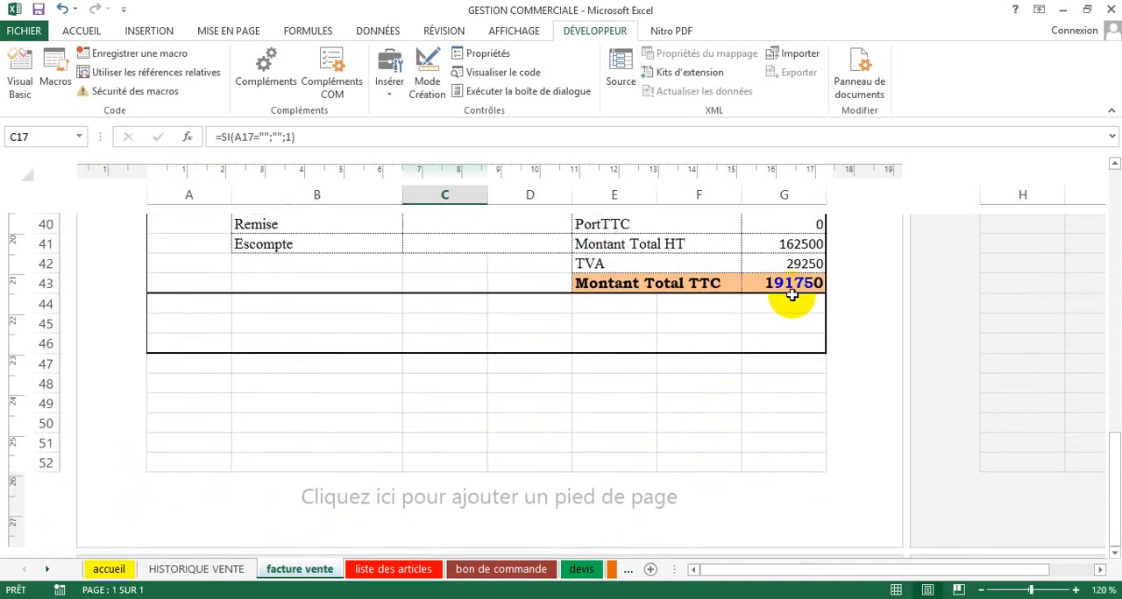
pyautogui.scroll(1, 794, 286)
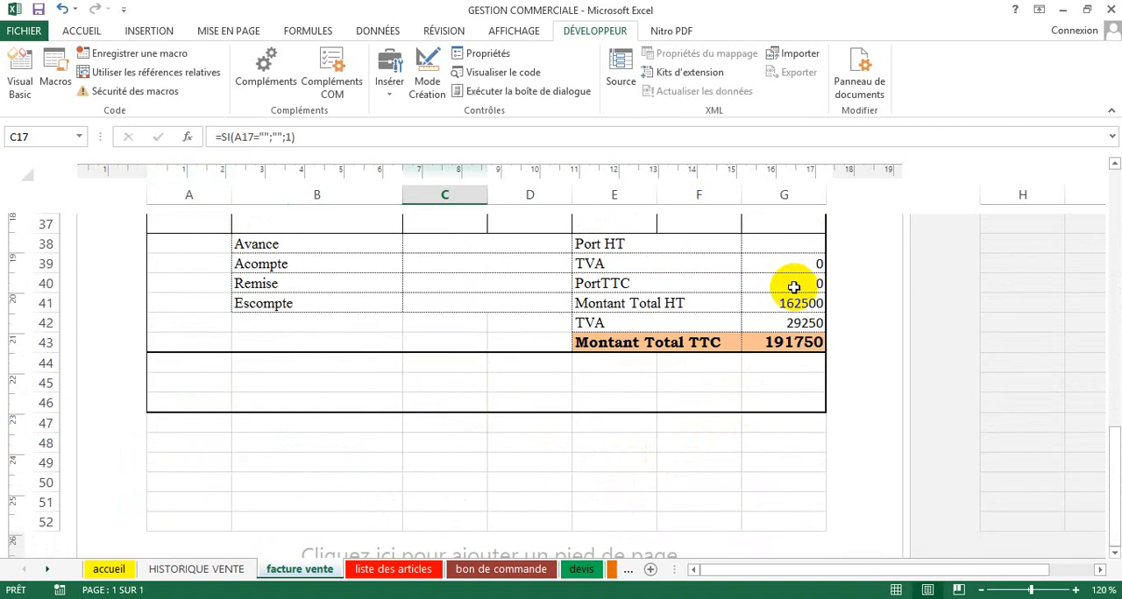
pyautogui.scroll(5, 789, 286)
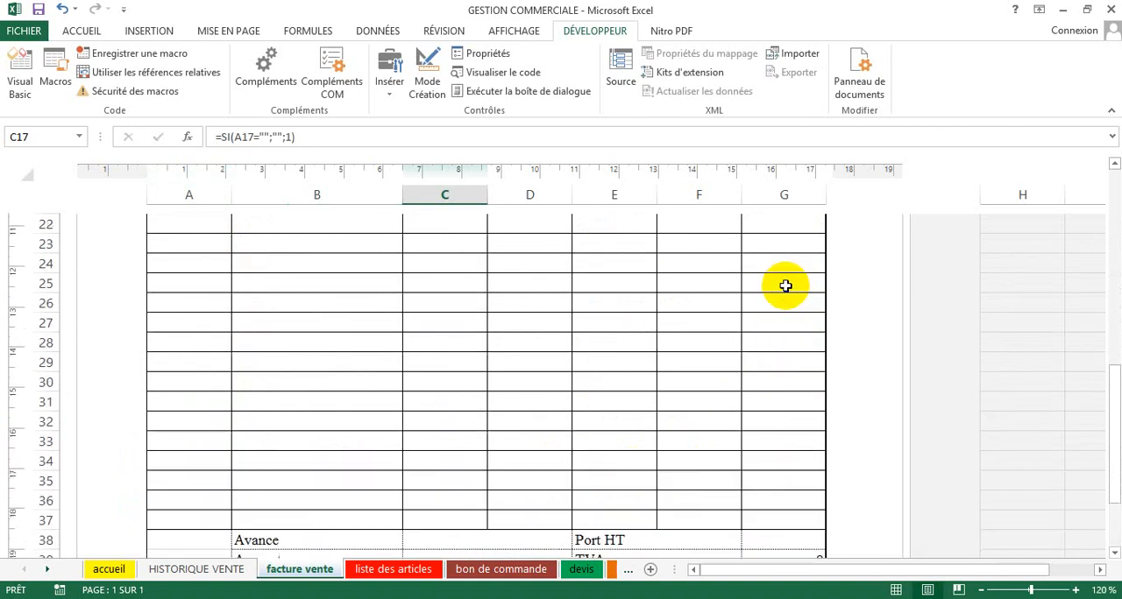
pyautogui.scroll(7, 787, 288)
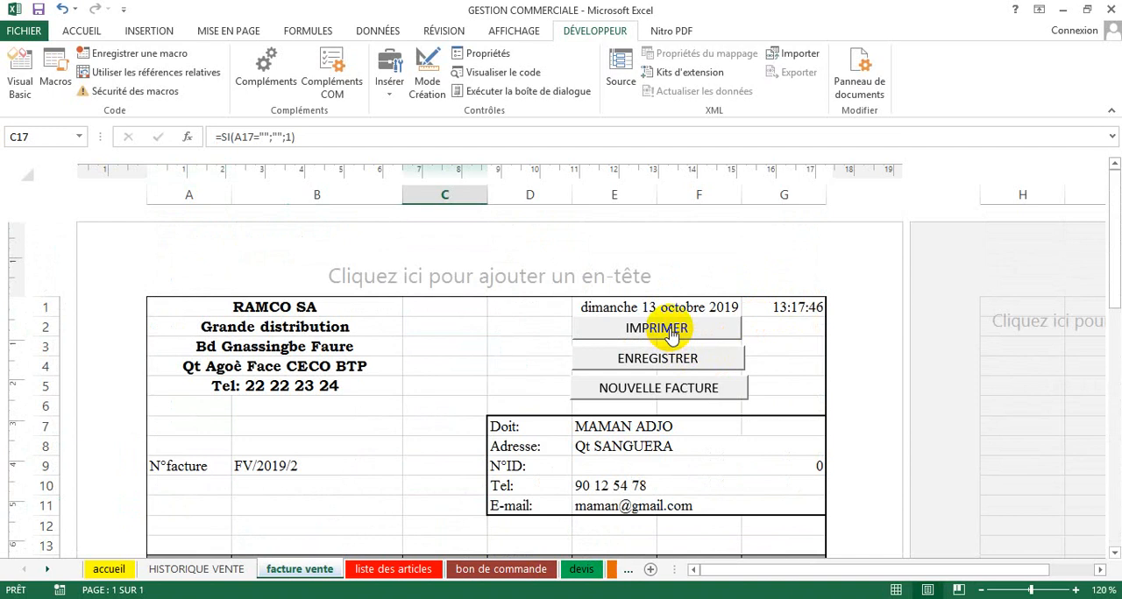
pyautogui.click(669, 334)
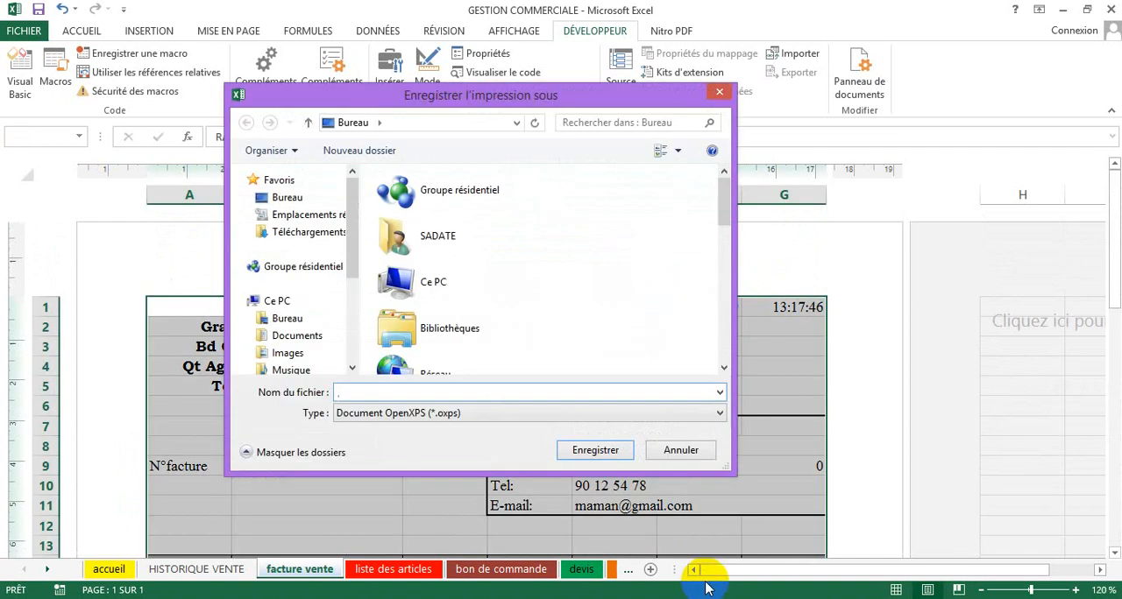
pyautogui.write('FV MAMAN ADJO')
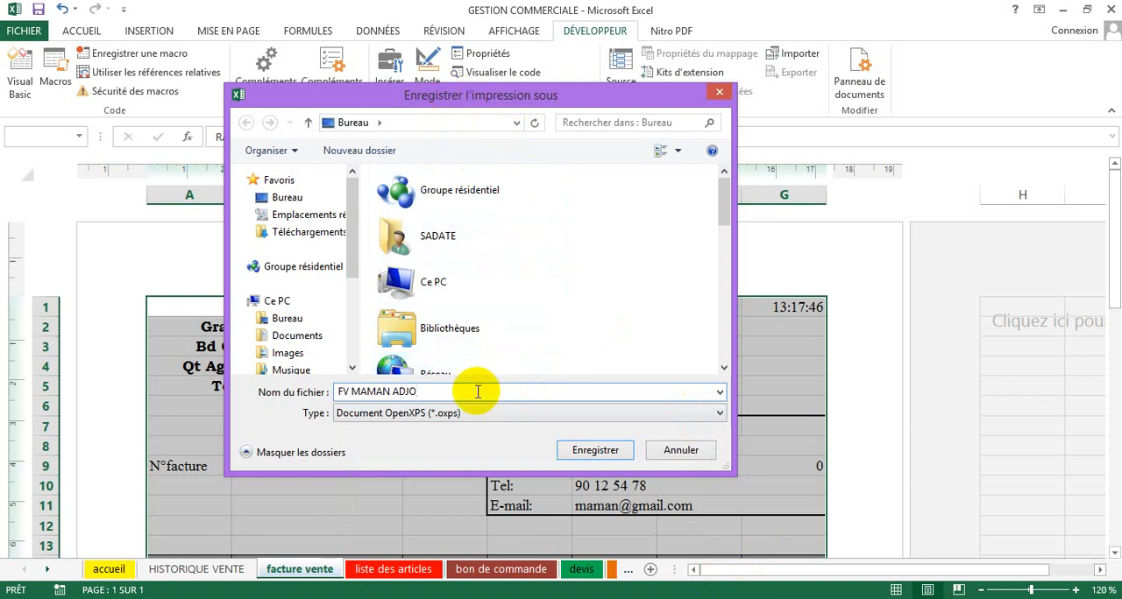
pyautogui.click(583, 458)
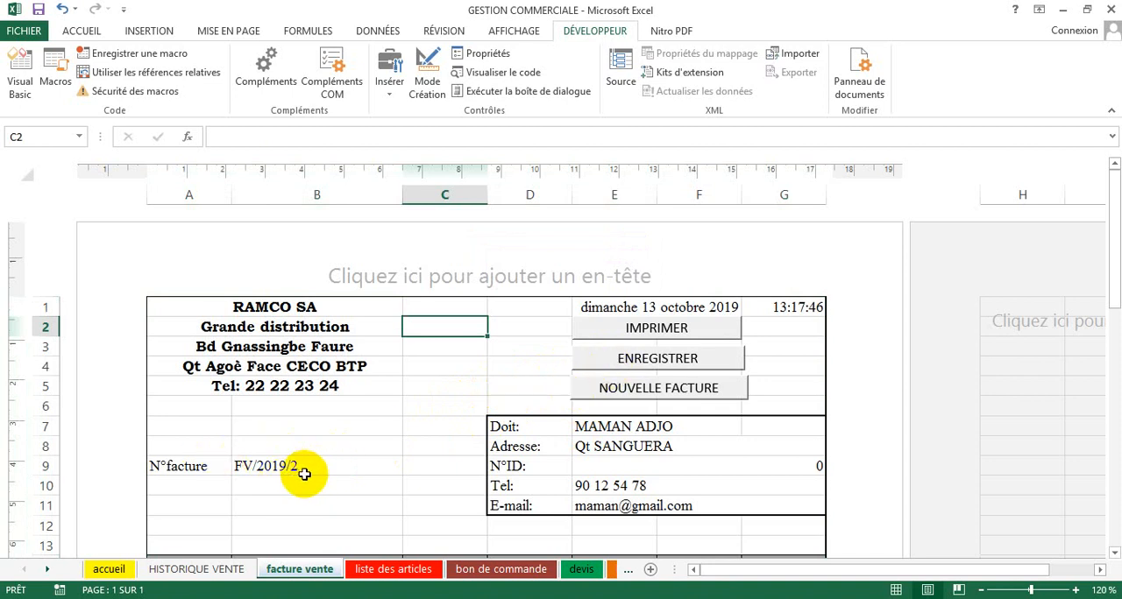
# Step: Run the ENREGISTRER macro to record the invoice, and check its new row across the HISTORIQUE VENTE sheet
pyautogui.click(642, 362)
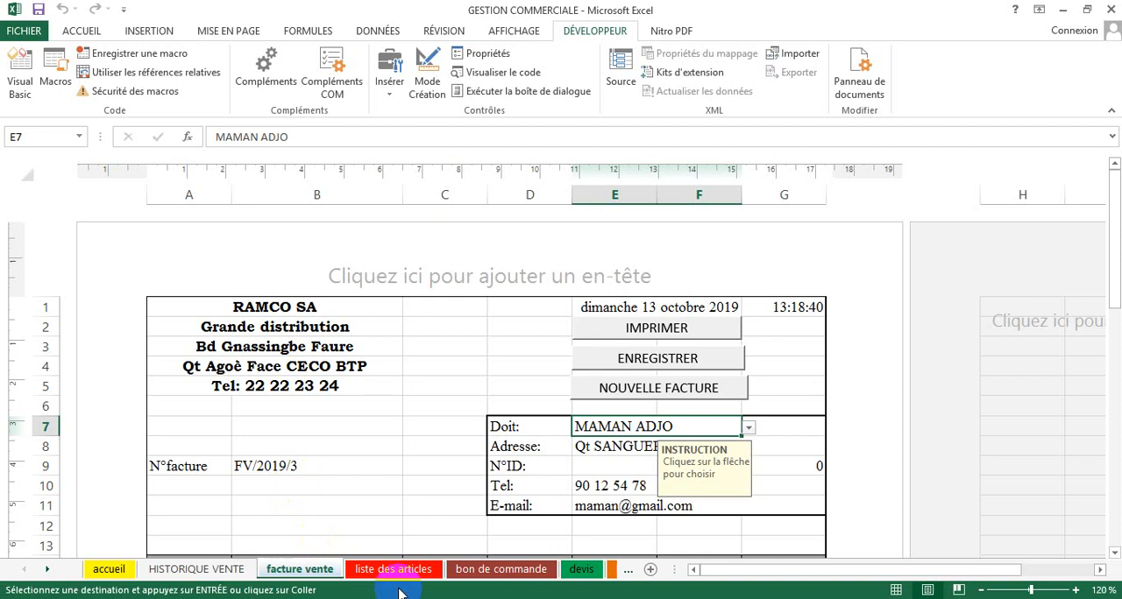
pyautogui.click(220, 576)
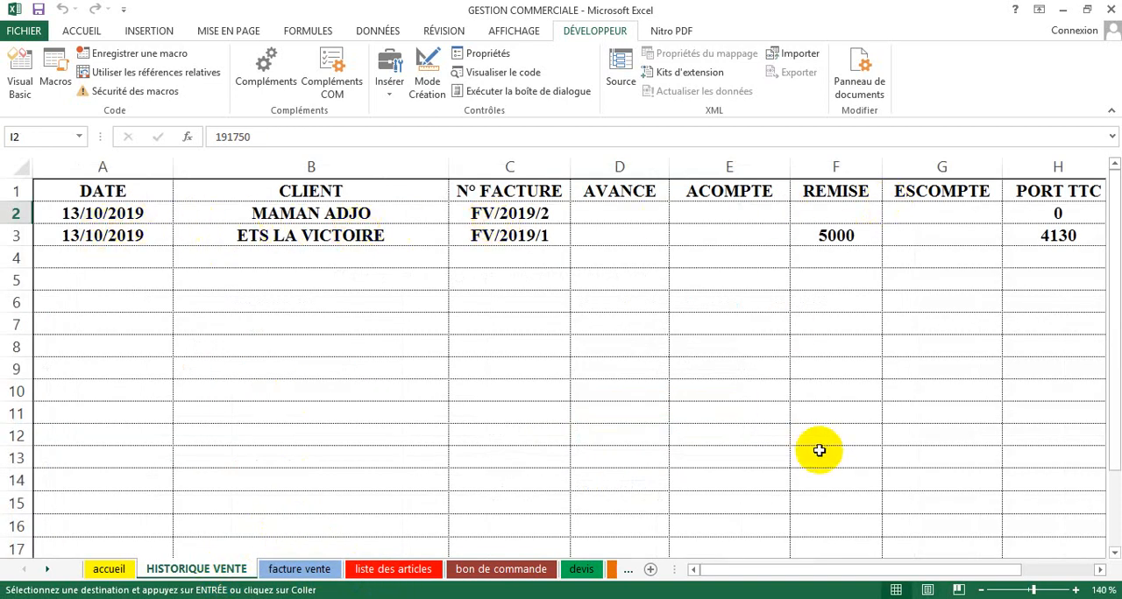
pyautogui.moveTo(801, 570); pyautogui.dragTo(688, 569)
# Step: Return to the facture vente sheet and run the NOUVELLE FACTURE macro to clear the invoice form
pyautogui.click(315, 569)
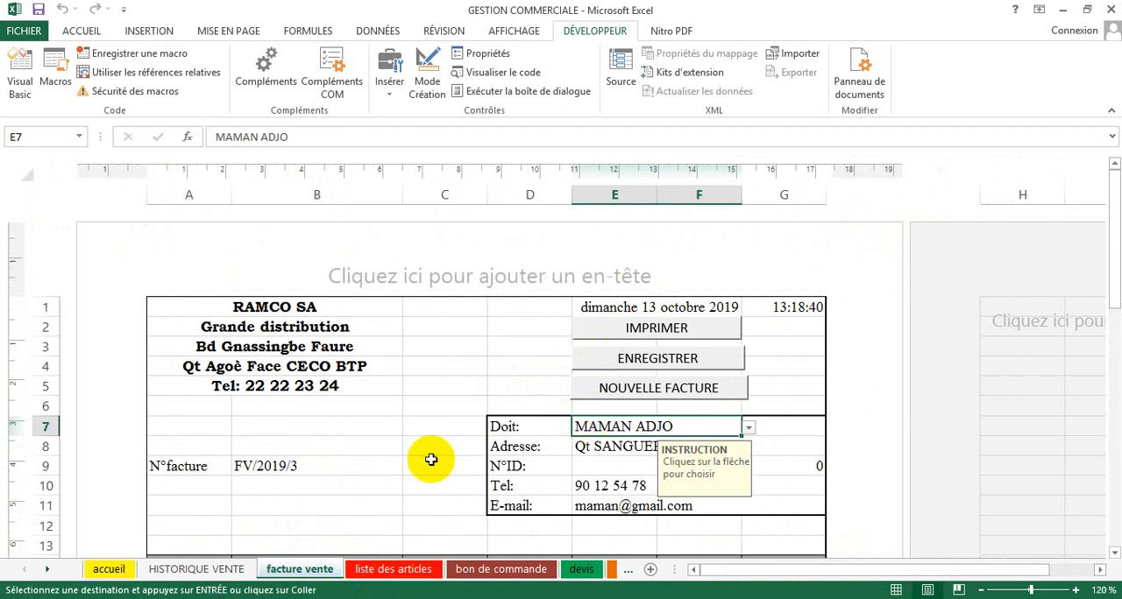
pyautogui.click(611, 389)
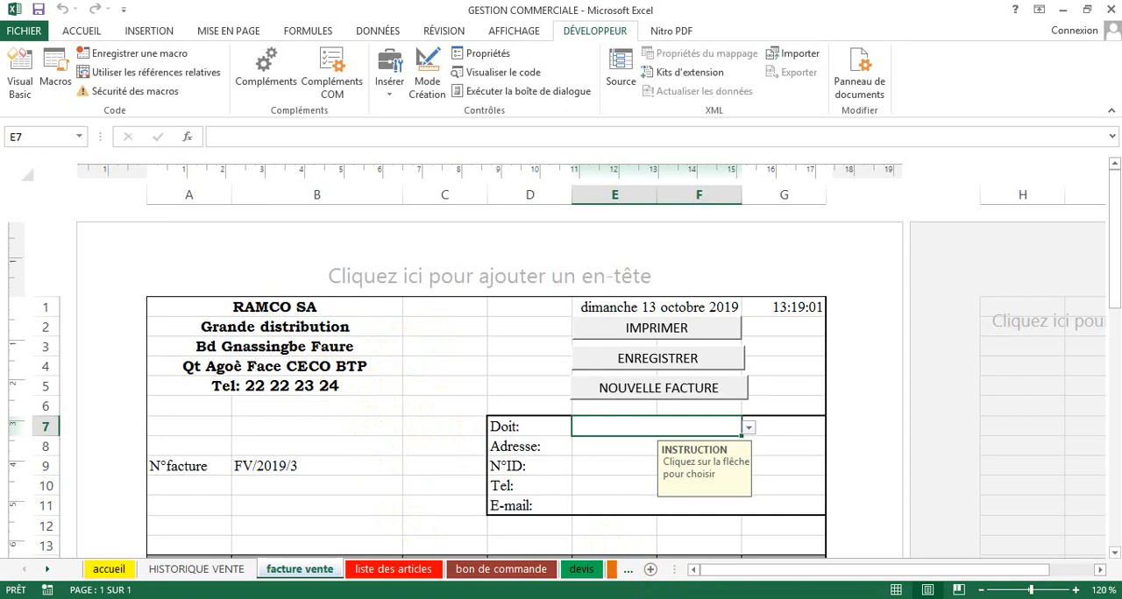
pyautogui.click(959, 598)
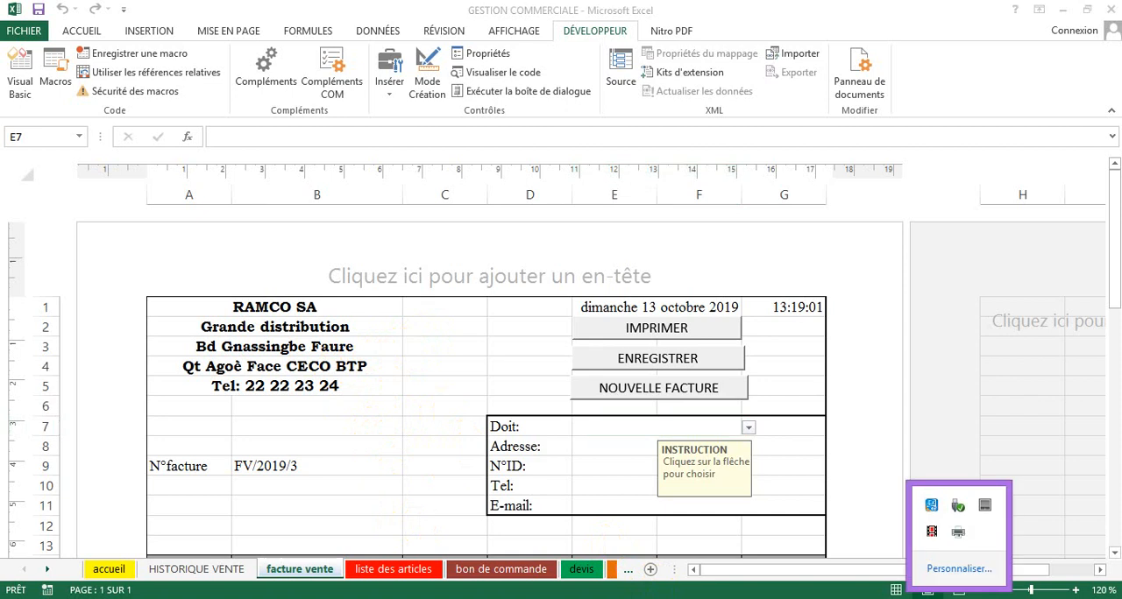